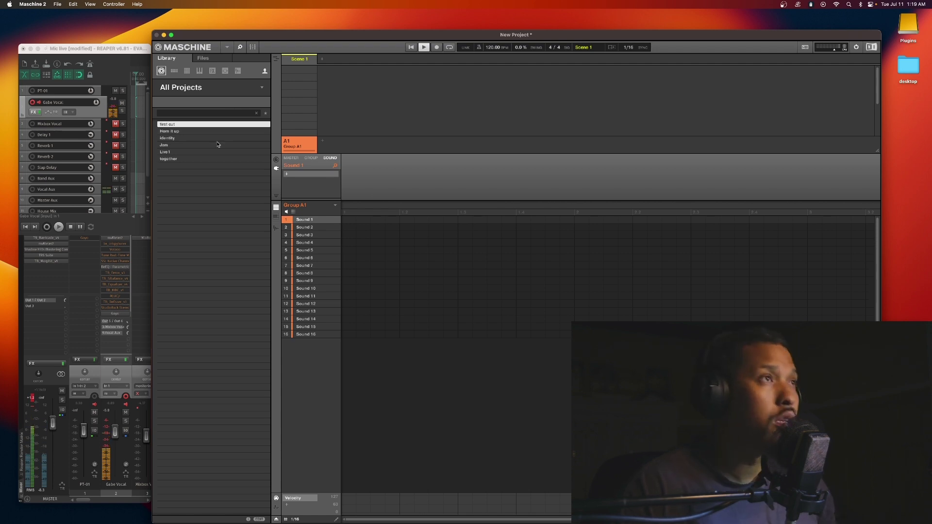
- Browse the personal sounds folder on the Plugins drive and open the Samples folder of the Filth Sampler pack
left_click(199, 71)
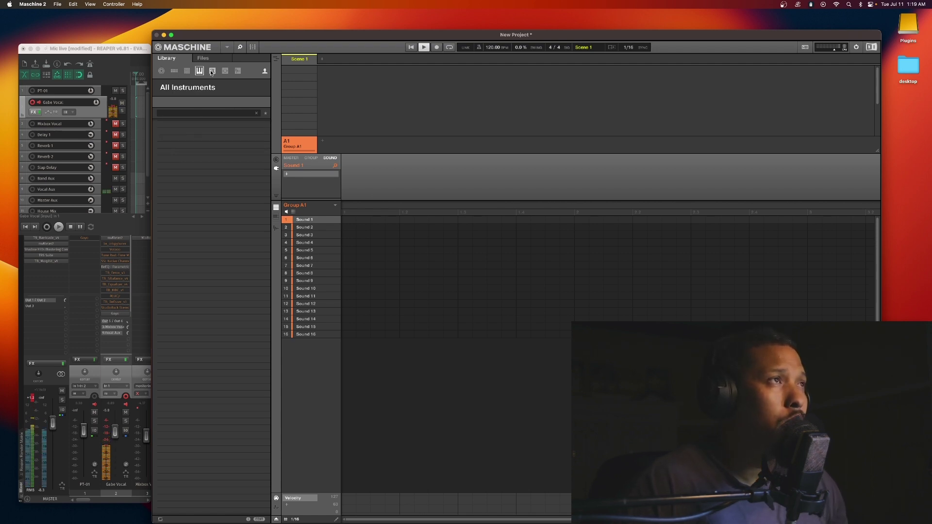
left_click(212, 71)
left_click(202, 58)
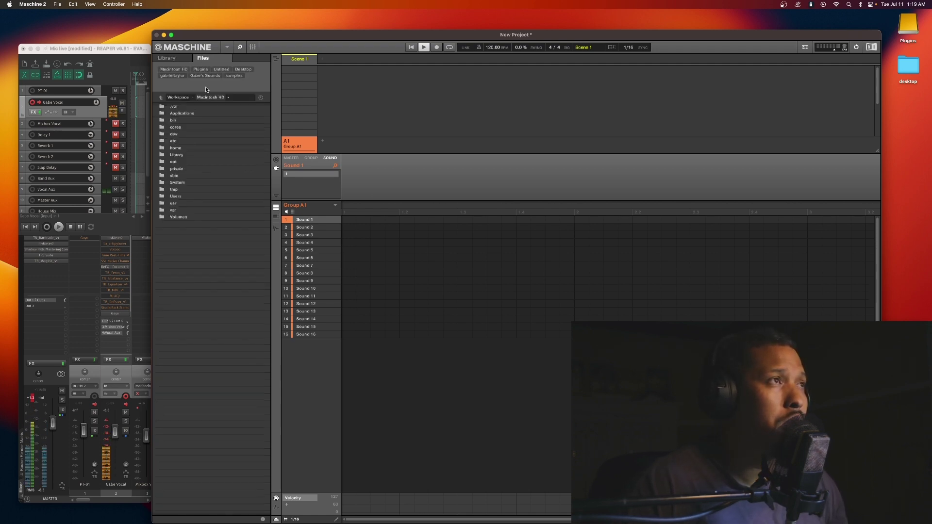
left_click(204, 75)
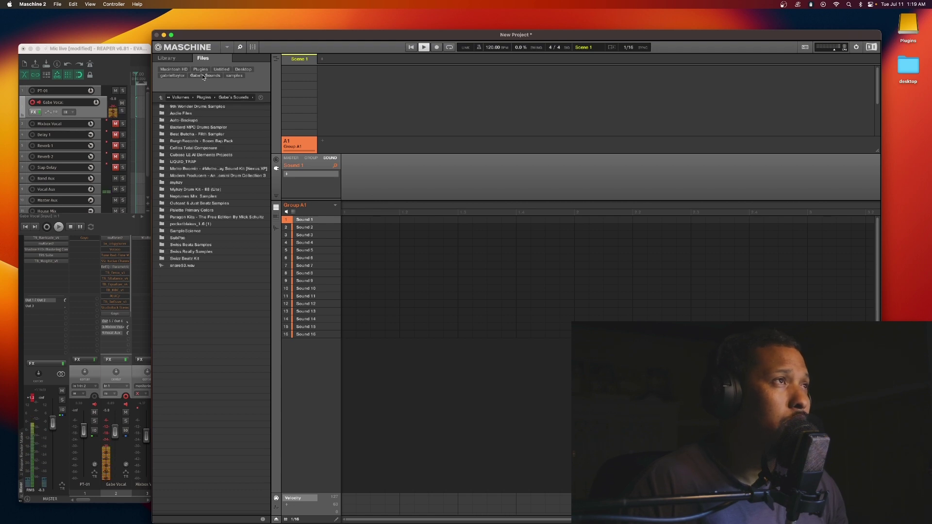
left_click(186, 109)
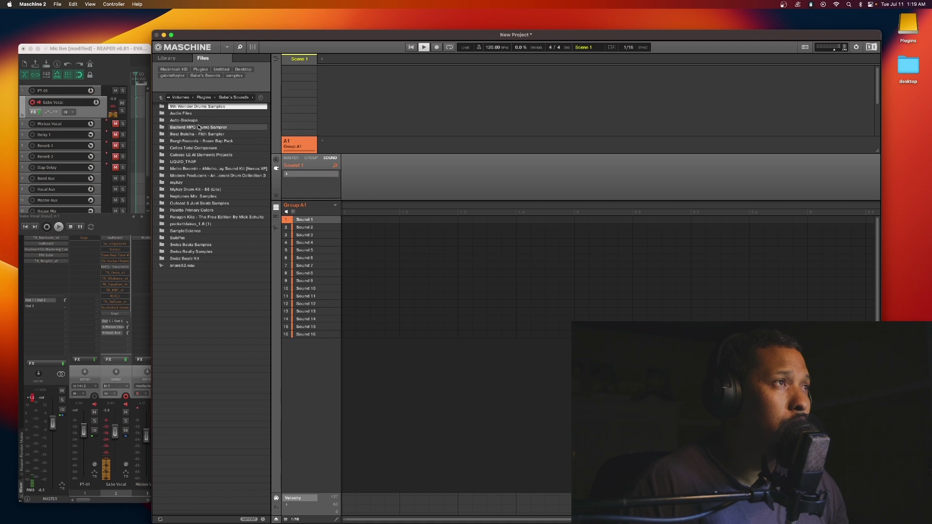
left_click(187, 140)
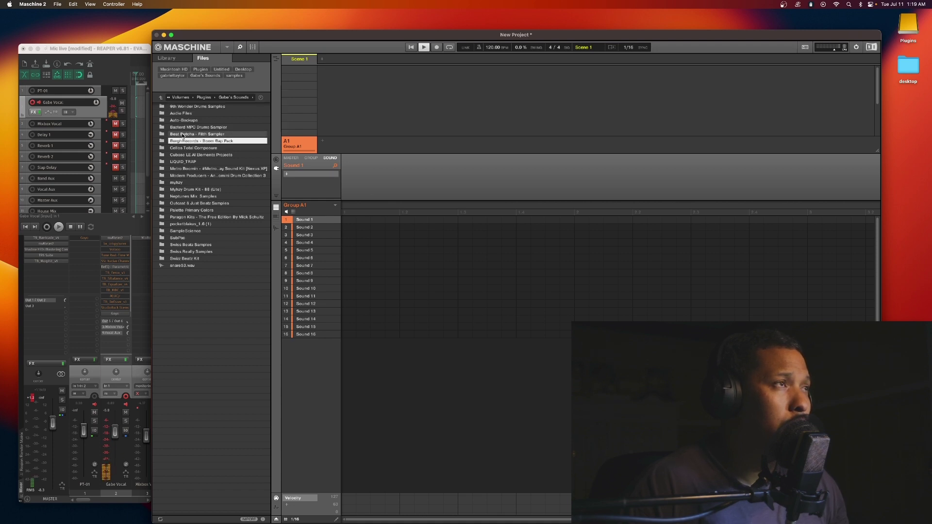
double_click(183, 135)
double_click(177, 106)
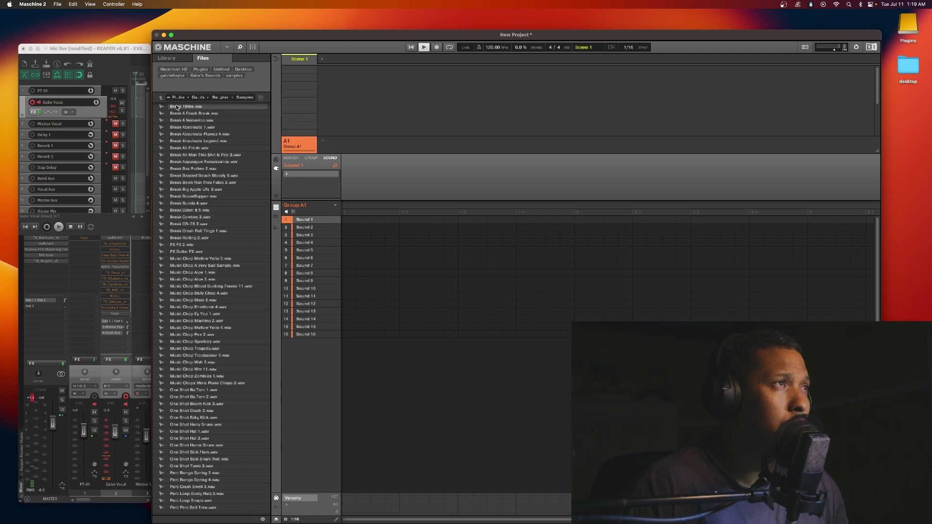
- Audition the Break samples at the start of the list, down to Break Ah Fresh.wav
left_click(176, 108)
key("Down")
key("Down")
key("Down")
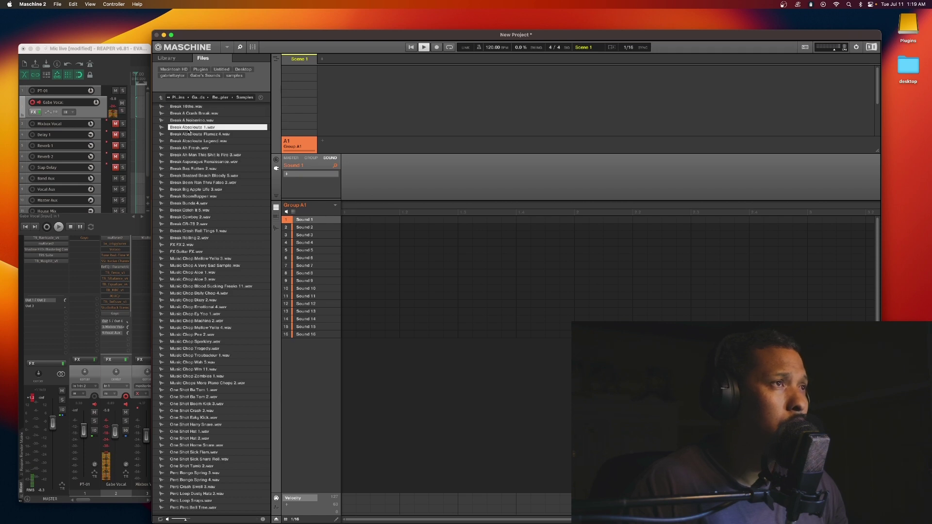
key("Down")
key("Down")
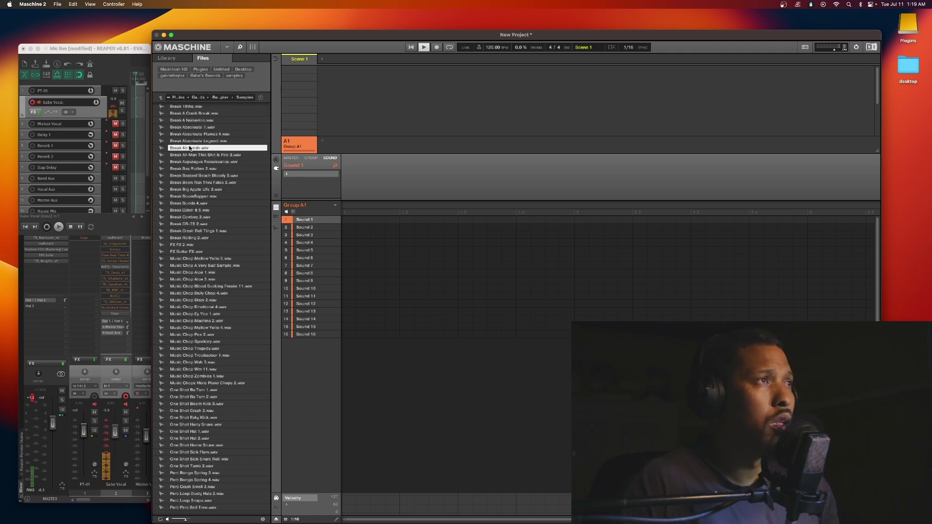
key("Up")
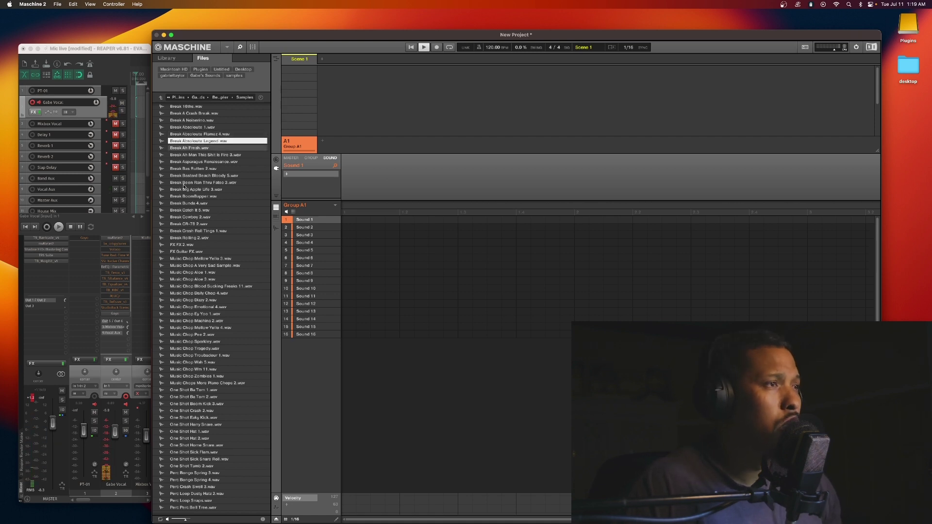
- Audition several Music Chop samples and Break samples further down the Filth Sampler list, including Music Chop Aloe 1.wav and Music Chop Sparkley.wav
left_click(189, 238)
left_click(192, 273)
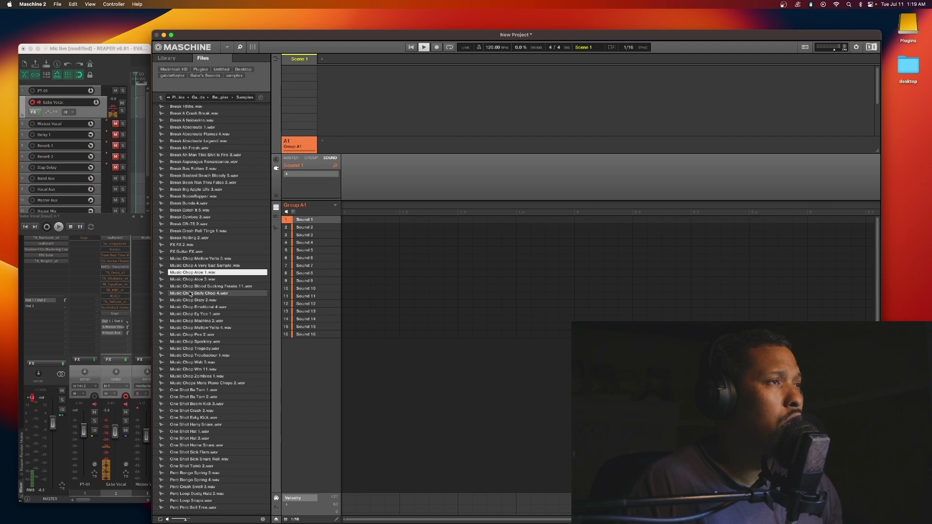
left_click(191, 294)
left_click(197, 342)
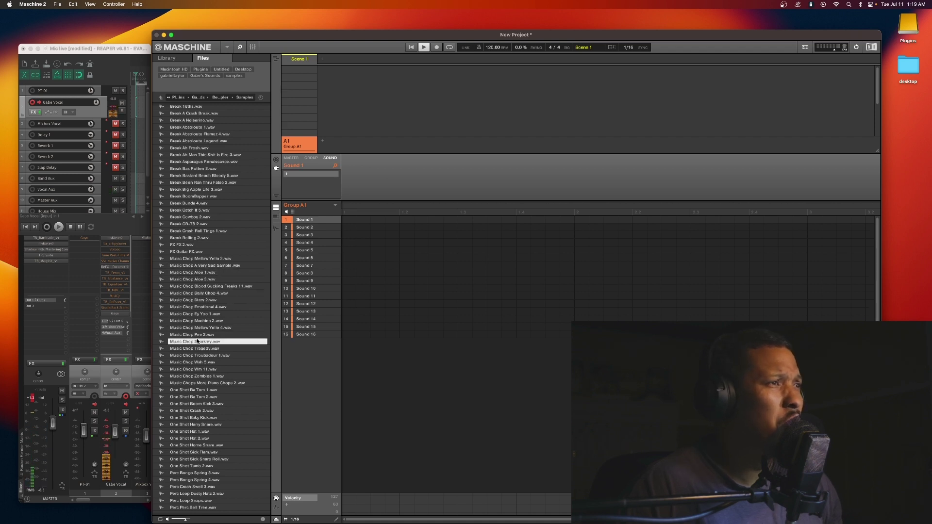
left_click(194, 314)
left_click(194, 262)
left_click(194, 202)
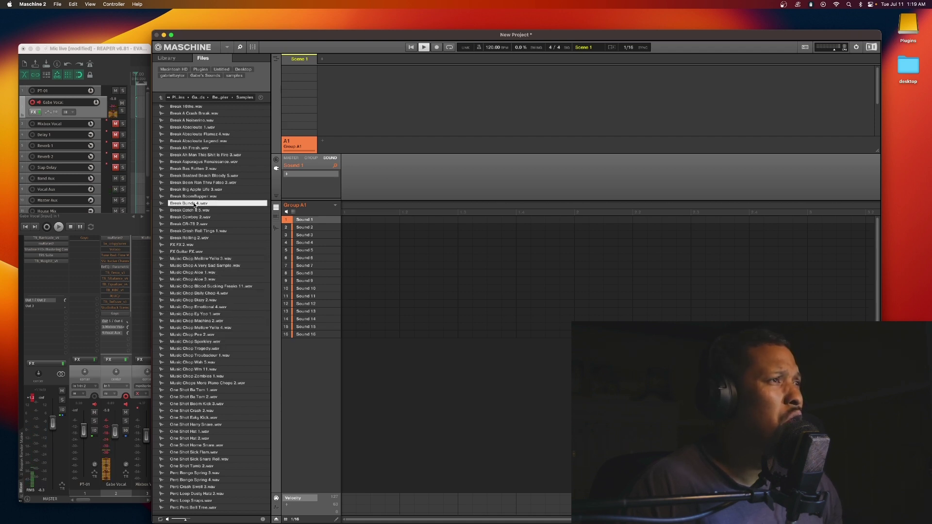
- Compare the first few Break samples again and load Break Absoloute 1.wav into Sound 1
left_click(192, 154)
left_click(192, 128)
left_click(191, 154)
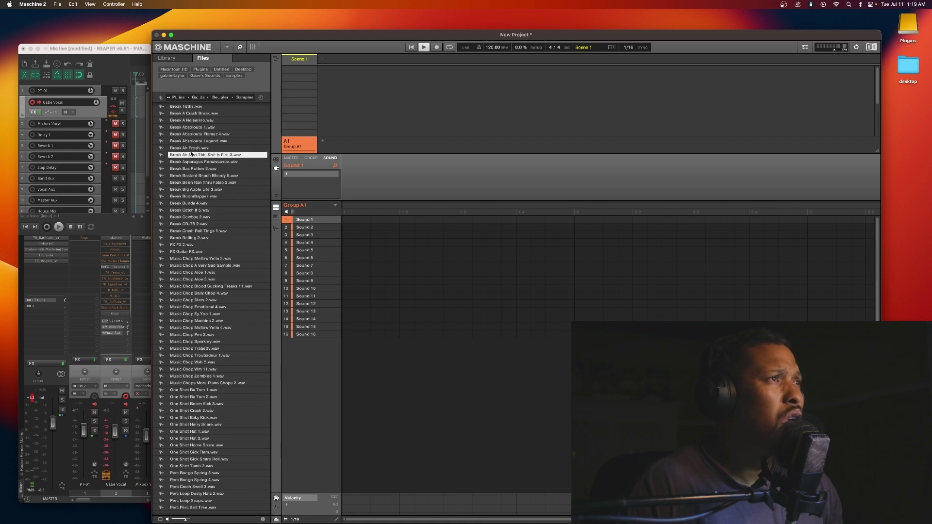
left_click(189, 142)
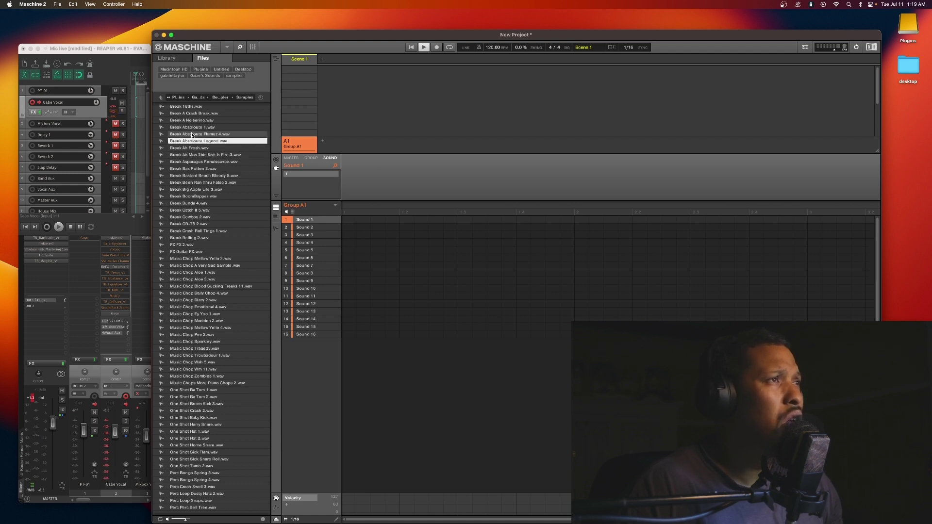
left_click(191, 134)
left_click(187, 127)
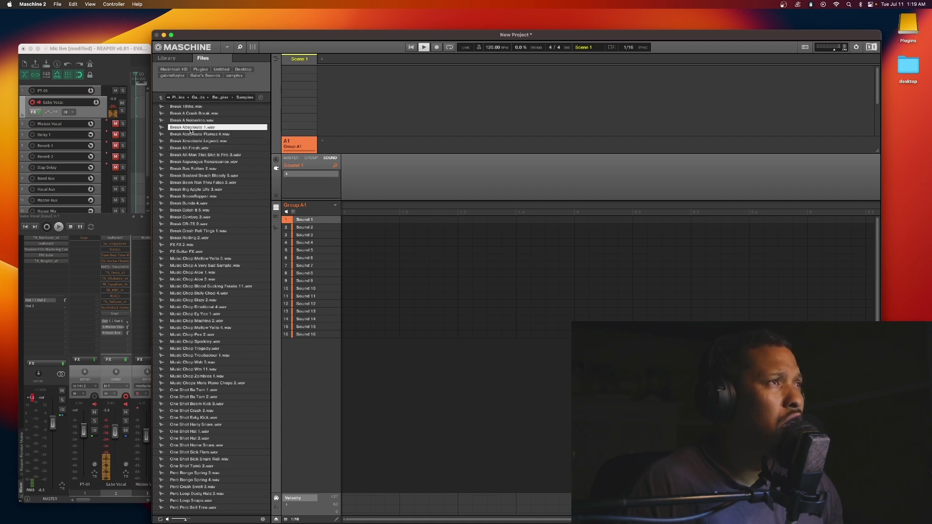
left_click(194, 120)
left_click(180, 127)
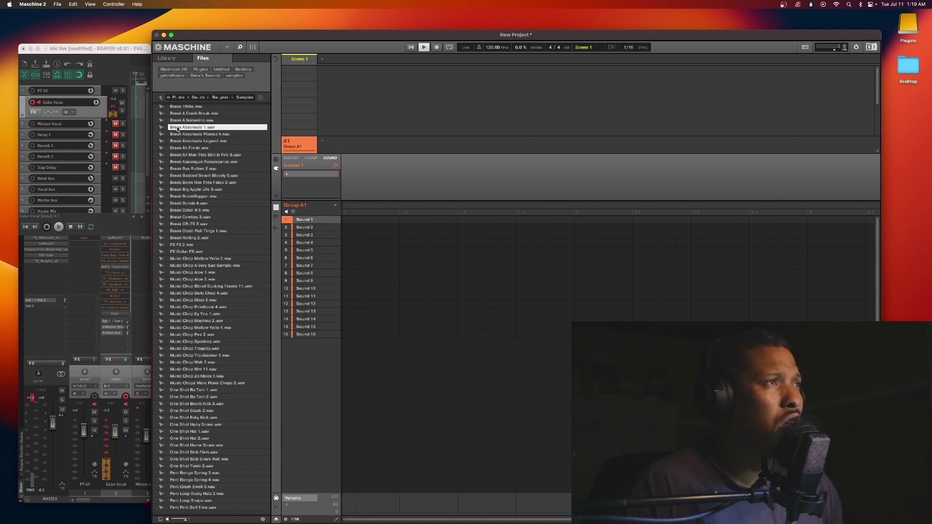
left_click_drag(178, 129, 322, 220)
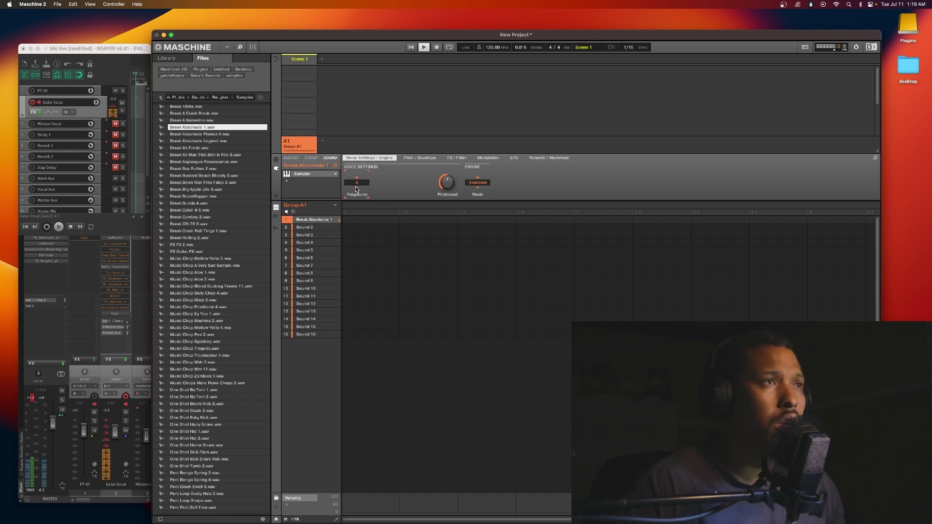
- Set the polyphony of the Sound 1 sampler to 1 and open its sampling view
left_click(356, 185)
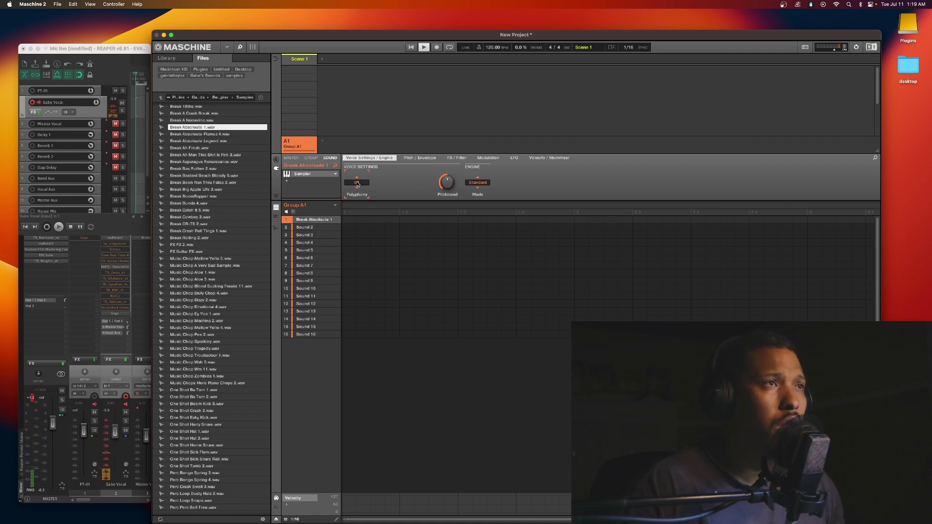
left_click(360, 201)
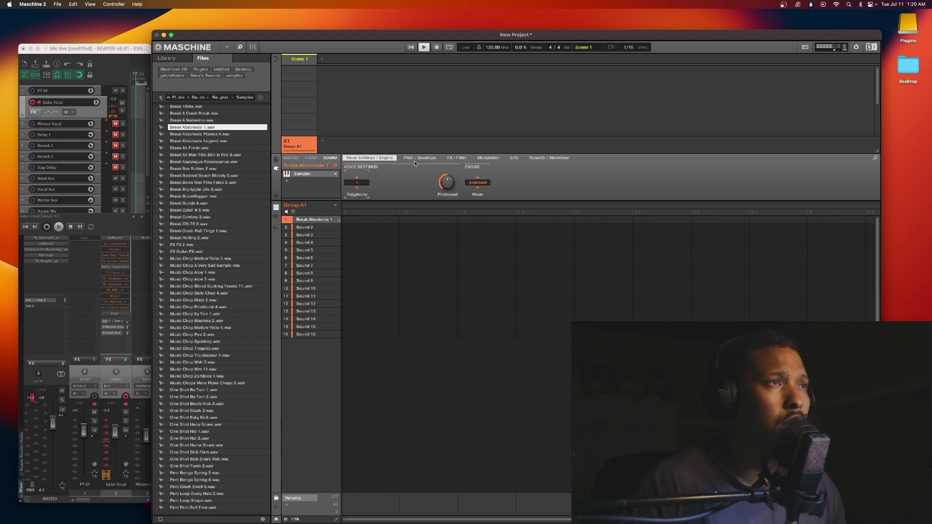
left_click(276, 218)
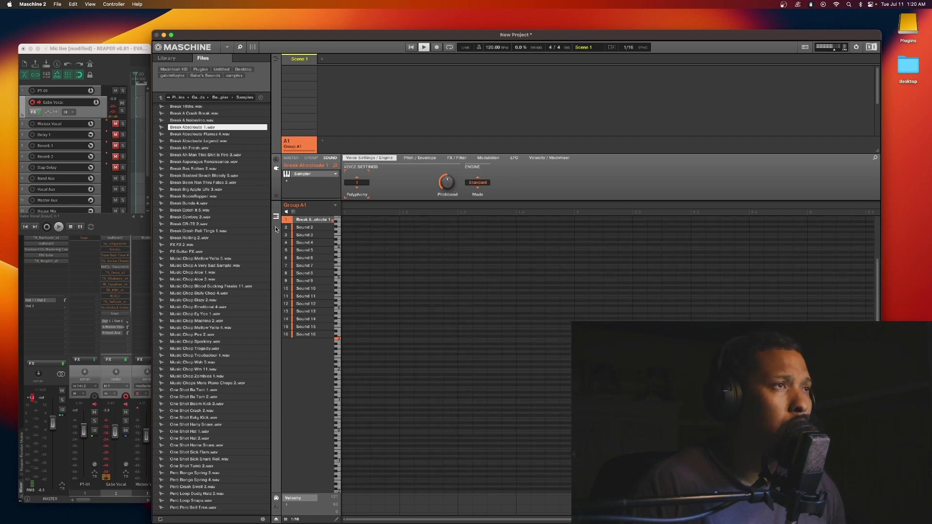
left_click(275, 228)
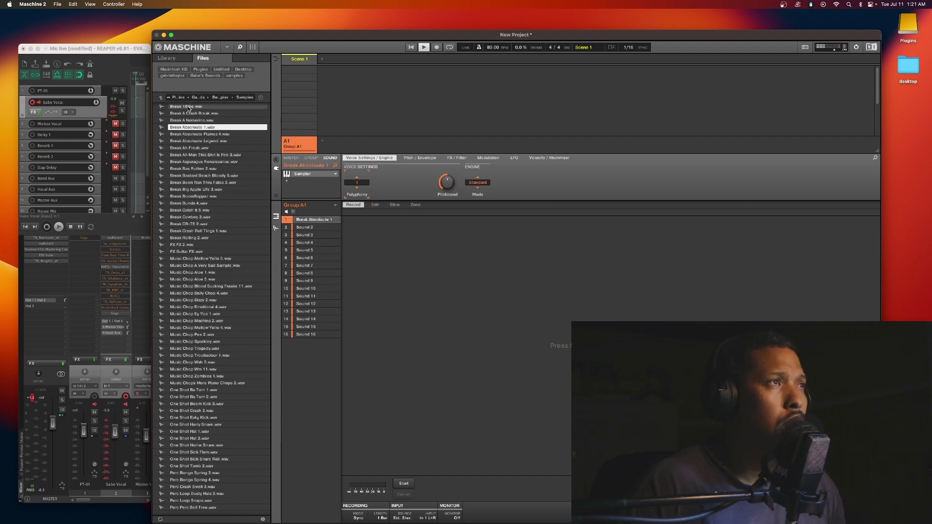
- Audition more Break samples in the middle of the list, including Break Big Apple Life 3.wav
left_click(198, 204)
key("Down")
key("Down")
key("Down")
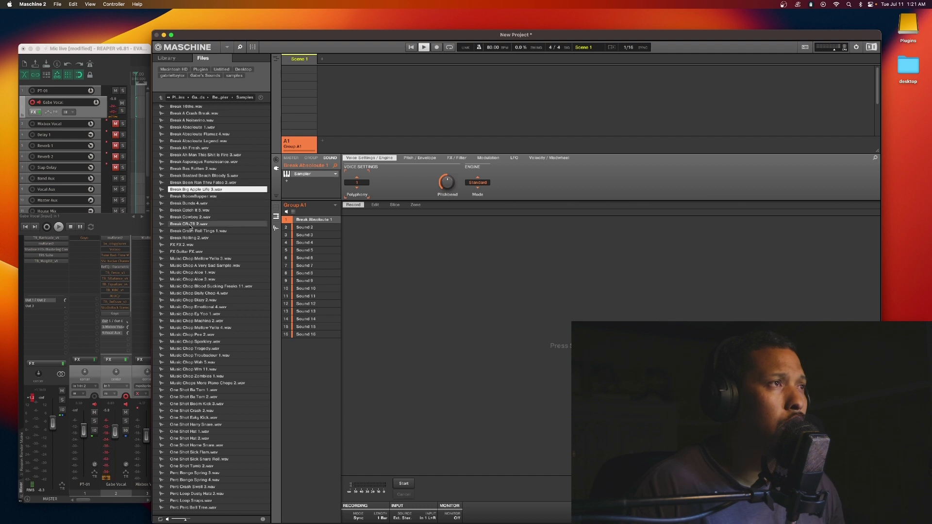
left_click(193, 190)
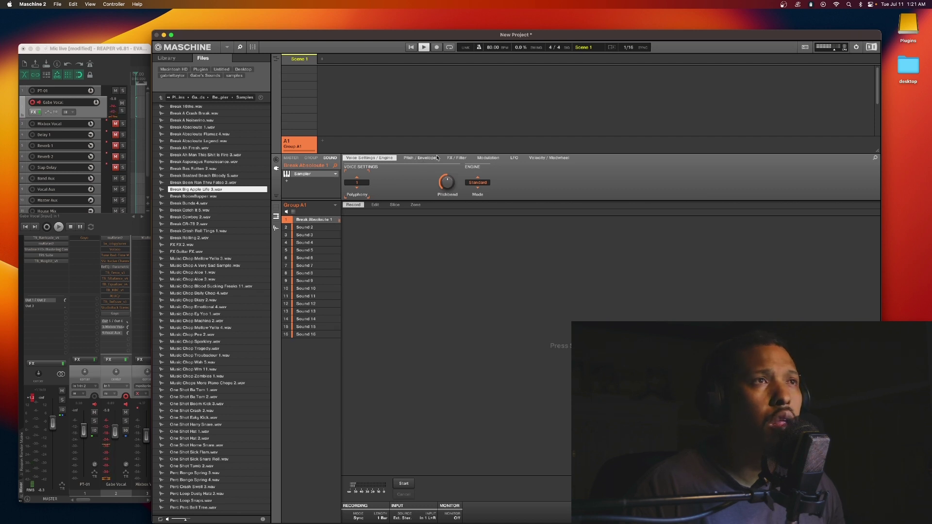
- Open Break Absoloute 1 for waveform editing and truncate it to the region from just before the second large hit to near the end
left_click(277, 228)
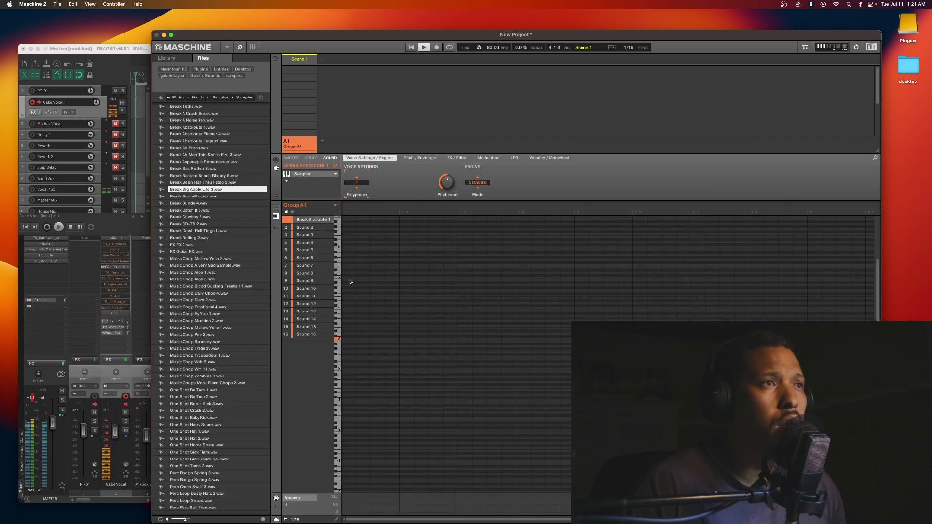
left_click(277, 230)
left_click(375, 204)
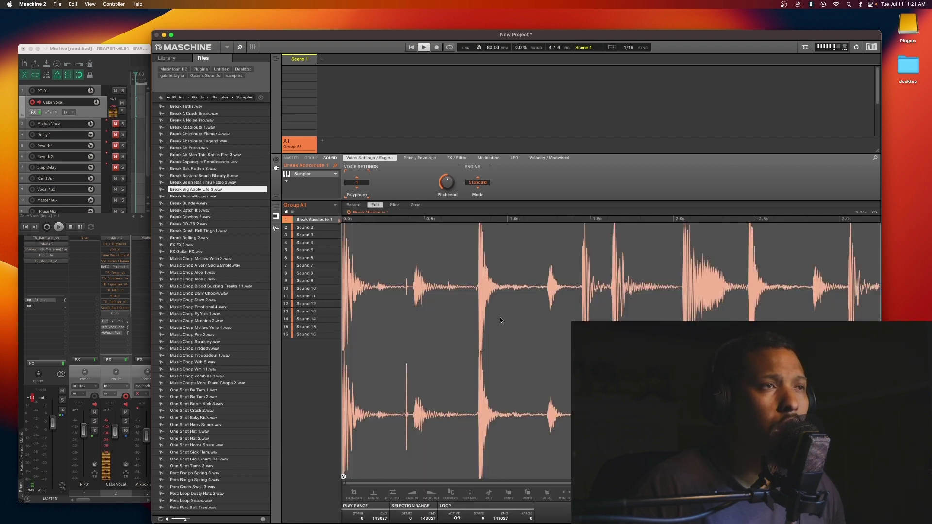
left_click_drag(867, 358, 460, 365)
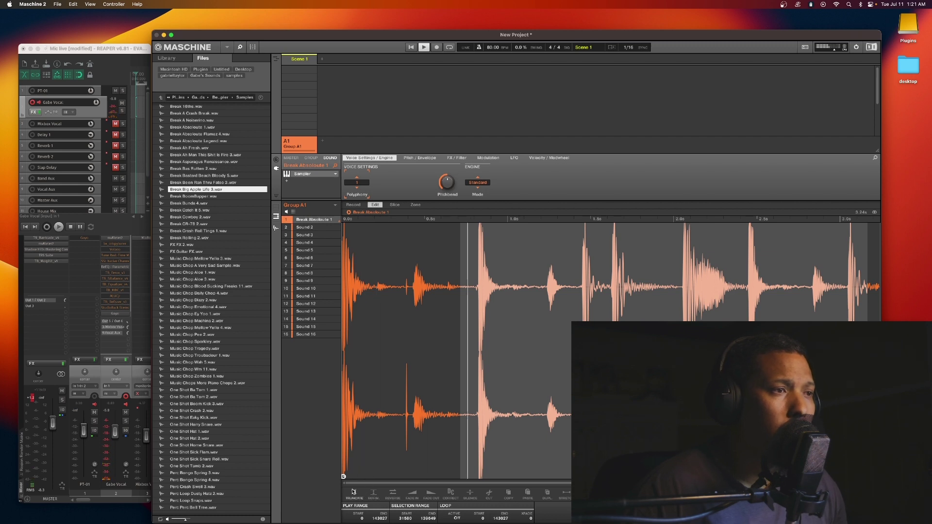
left_click(353, 493)
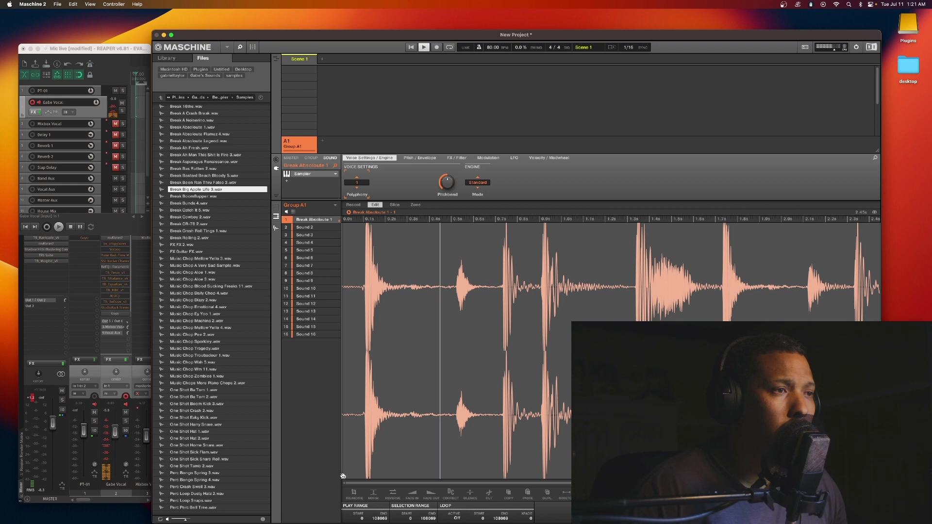
- Truncate the sample again and move its play range start to 4524, at the first large hit
mouse_move(343, 477)
left_mouse_down()
mouse_move(359, 477)
mouse_move(343, 475)
left_mouse_up()
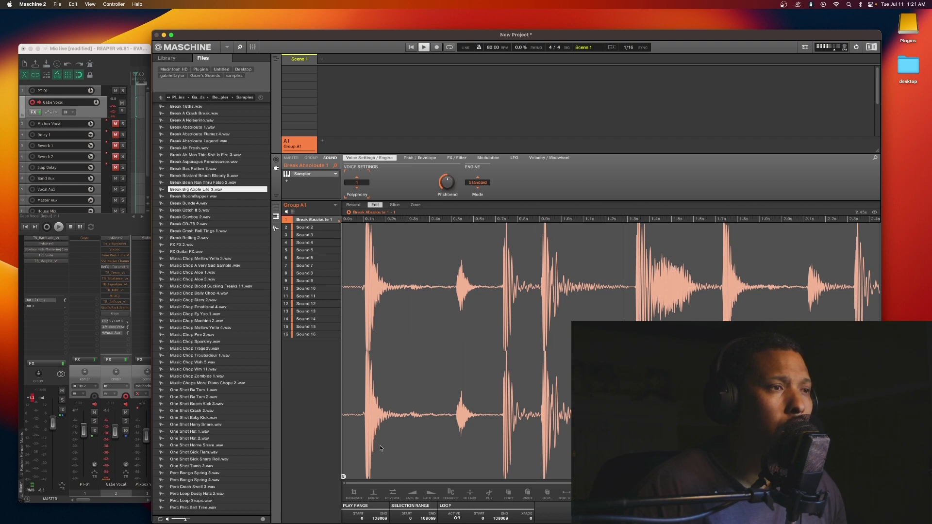
left_click(353, 494)
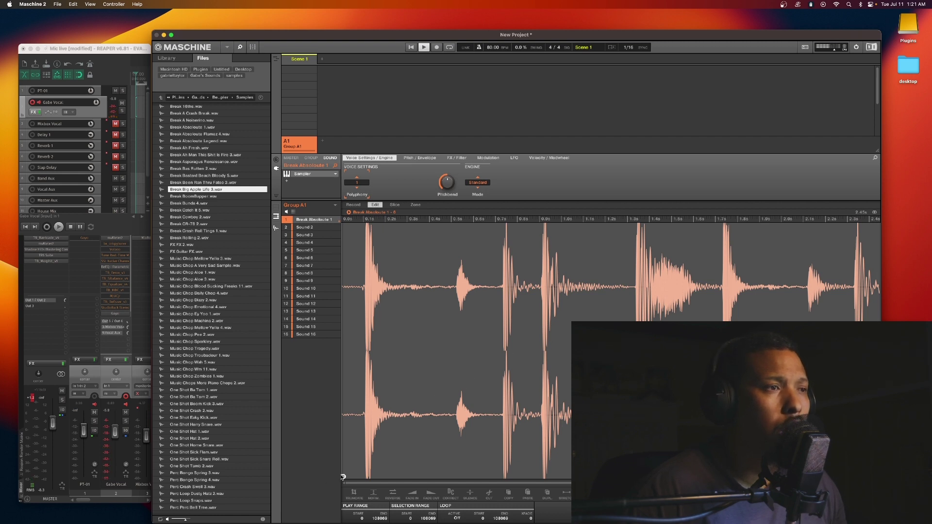
mouse_move(342, 477)
left_mouse_down()
mouse_move(383, 475)
mouse_move(366, 476)
left_mouse_up()
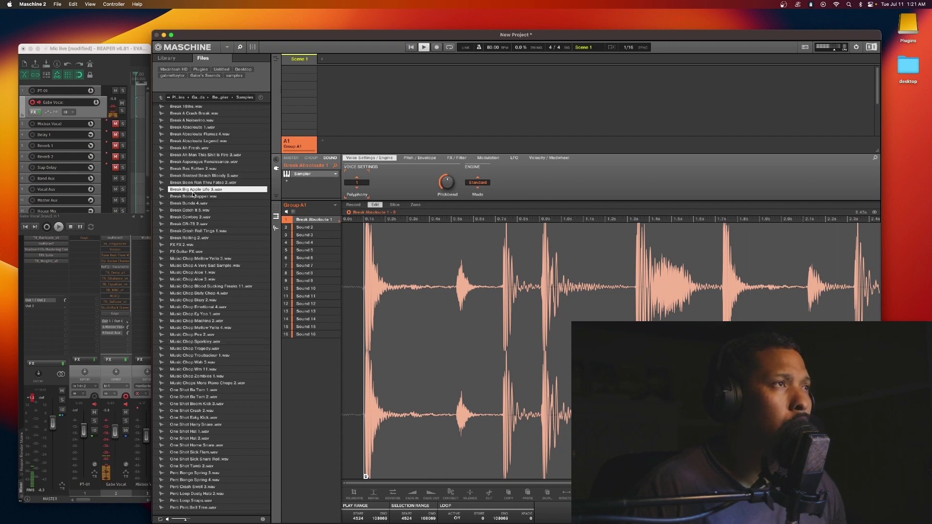
- Audition the Break samples down to Break Crash Roll Tings 1.wav and back up, ending with Break Absoloute Flames 4.wav selected
key("Down")
key("Down")
key("Down")
key("Down")
key("Down")
key("Down")
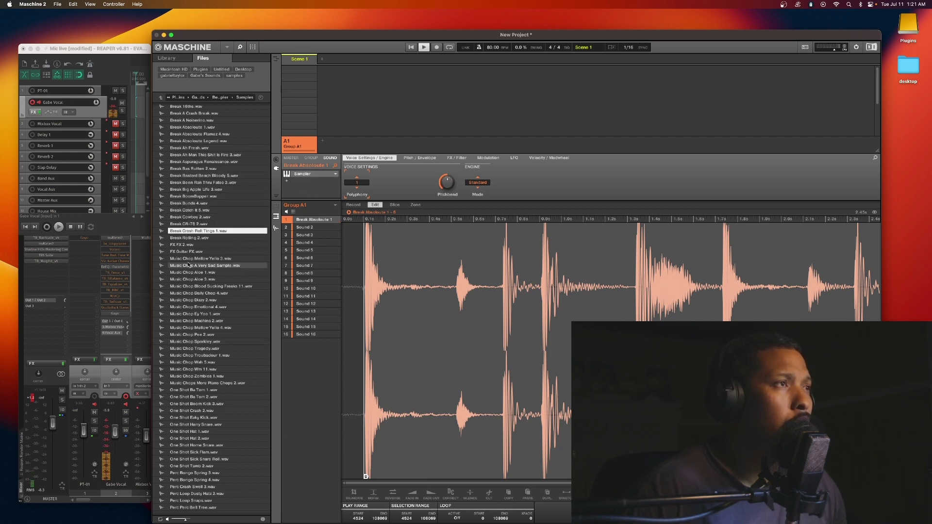
key("Up")
key("Up")
key("Up")
key("Up")
key("Up")
key("Up")
key("Up")
key("Up")
key("Up")
key("Up")
key("Up")
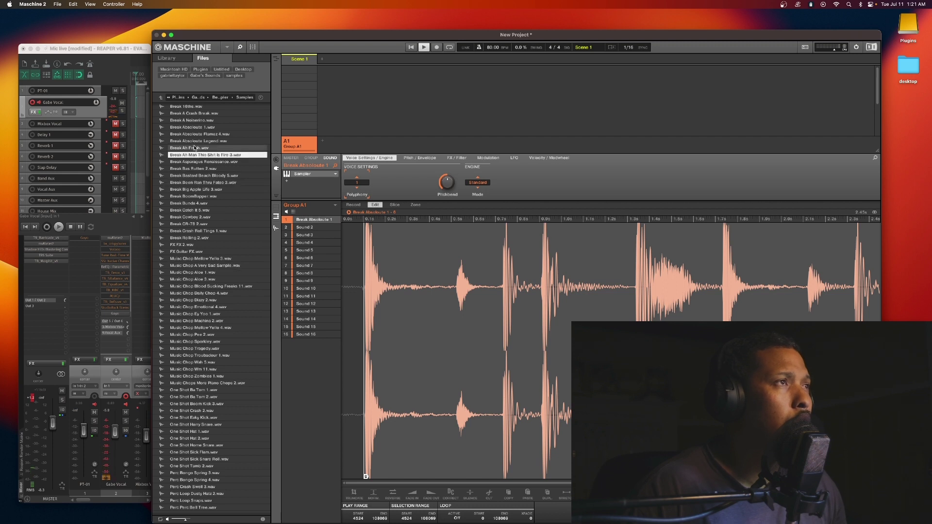
key("Up")
key("Up")
key("Up")
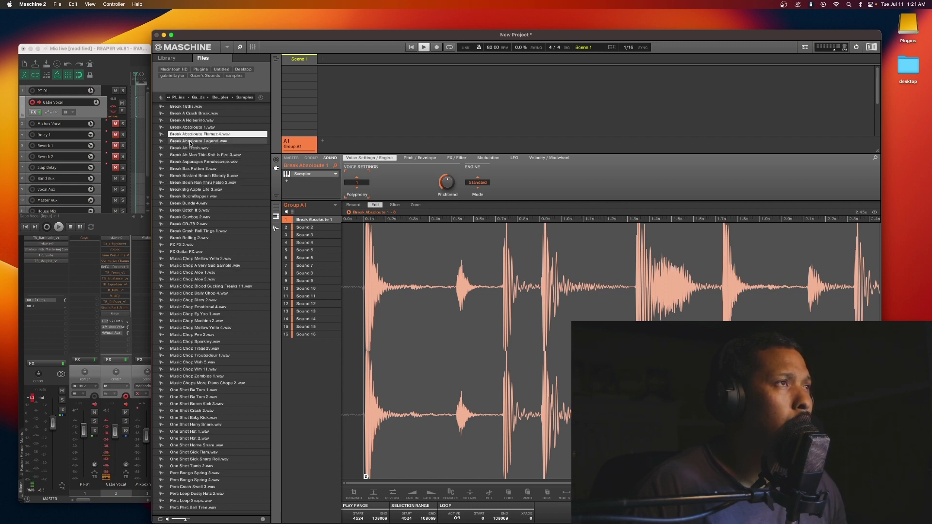
key("Down")
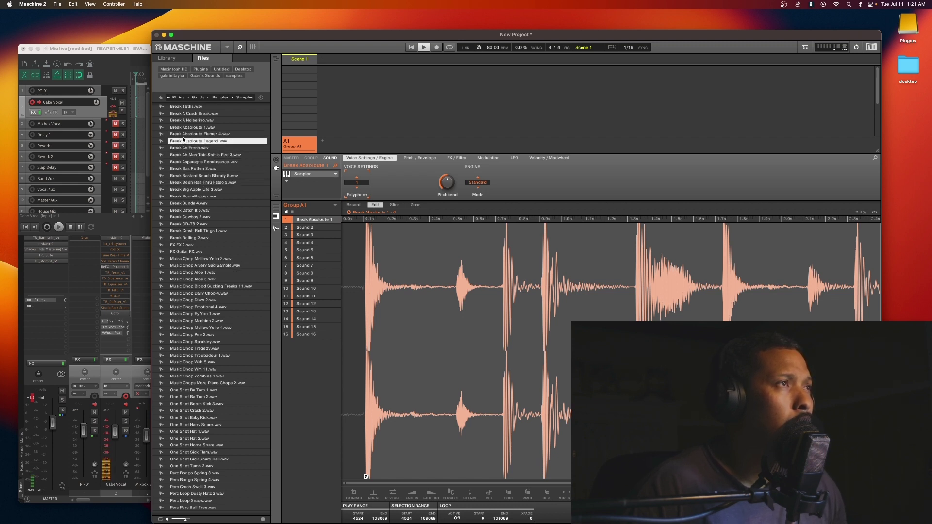
left_click(182, 136)
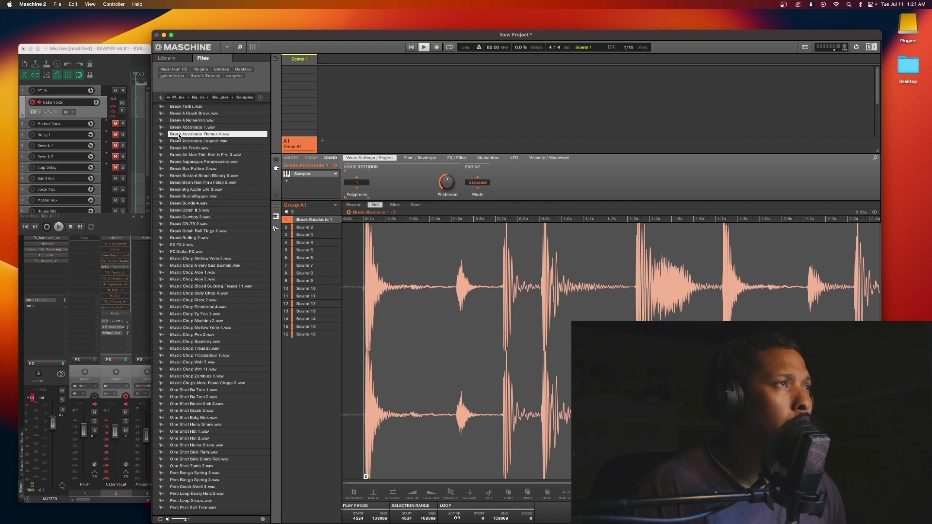
key("Down")
key("Down")
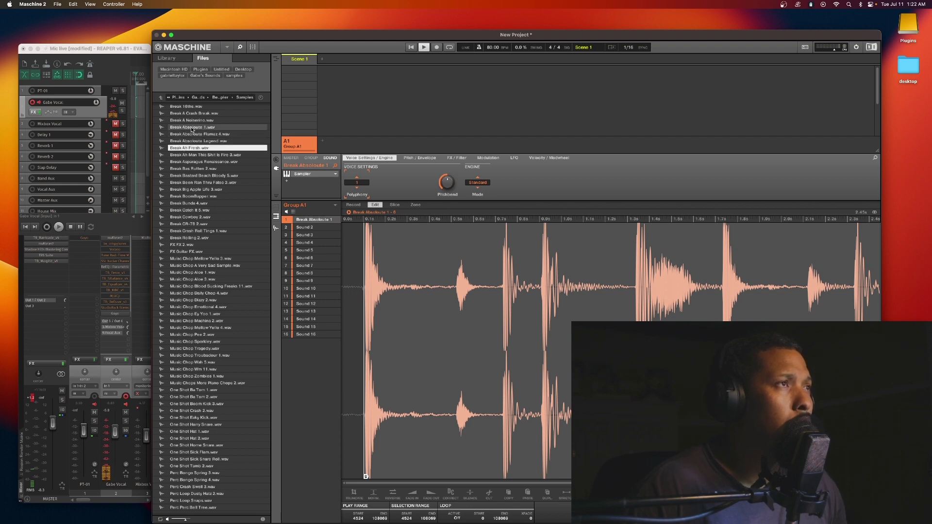
left_click(178, 130)
left_click_drag(178, 129, 319, 224)
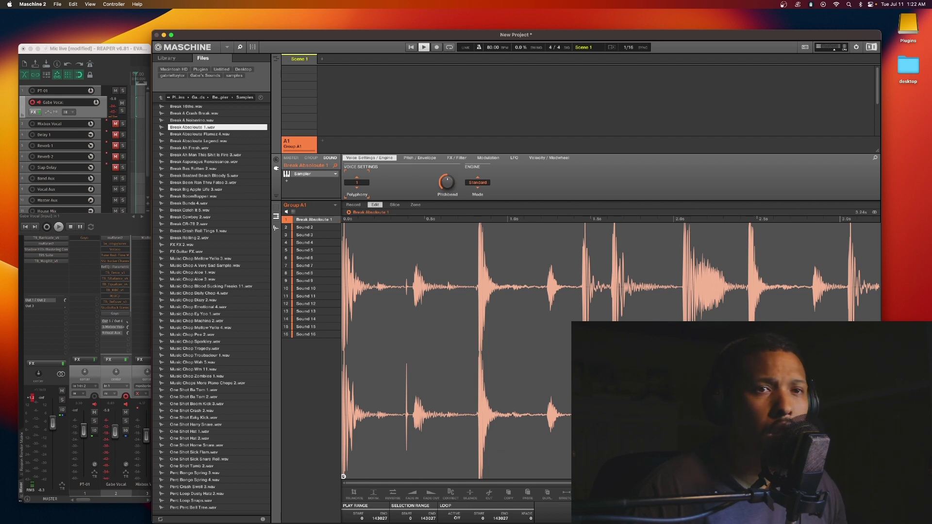
mouse_move(878, 478)
left_mouse_down()
mouse_move(383, 483)
mouse_move(412, 483)
left_mouse_up()
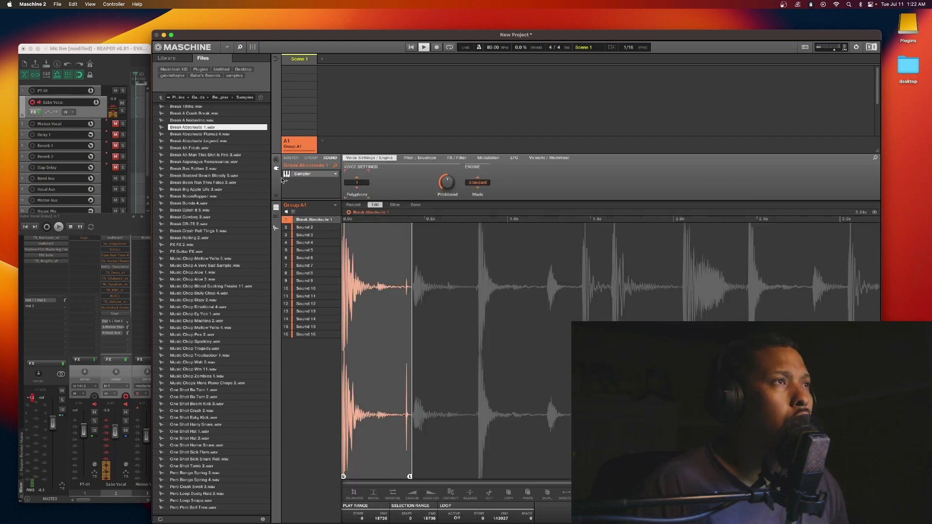
left_click_drag(353, 273, 343, 274)
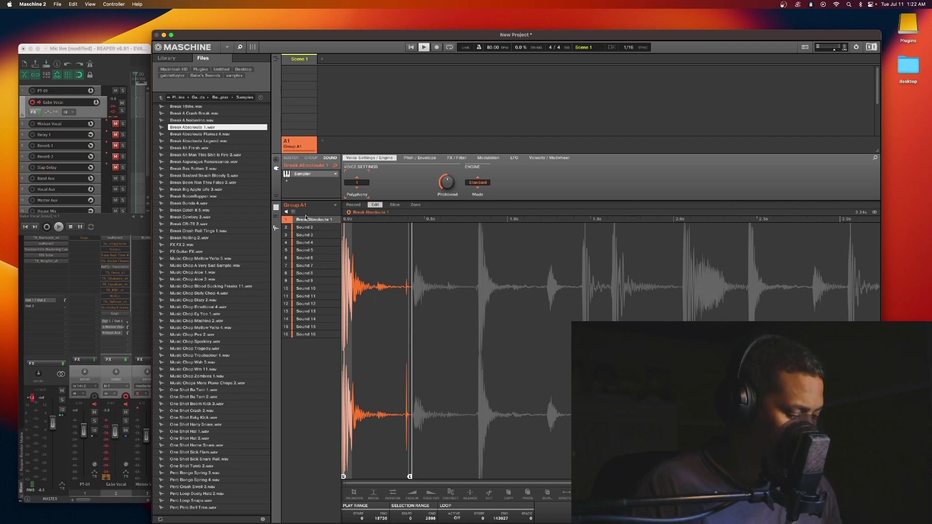
key("Delete")
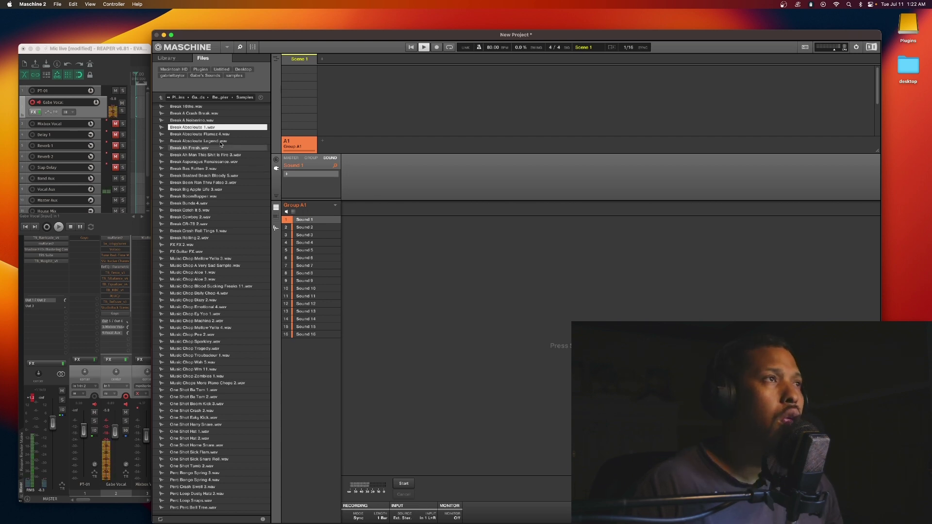
- Load Break Absoloute 1.wav into the first sound, ending its play range at about 18639, with polyphony set to 1
left_click_drag(192, 129, 324, 218)
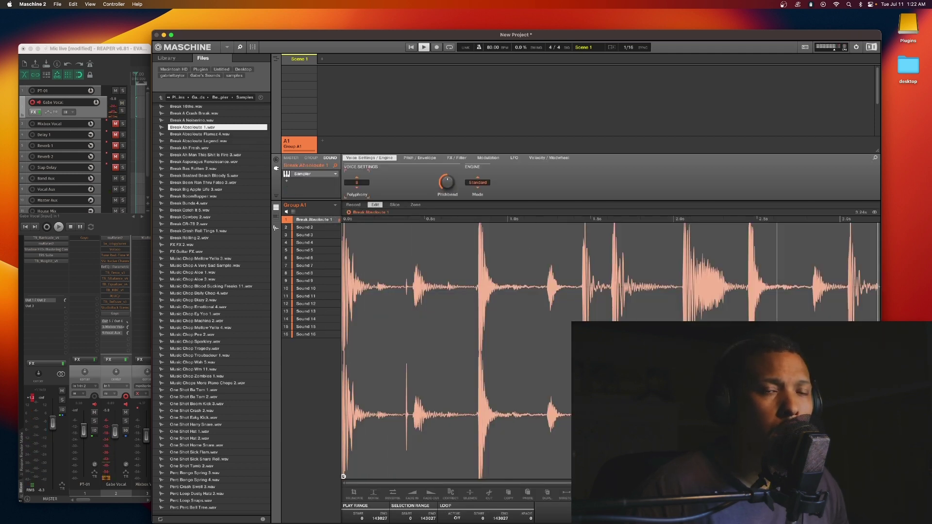
left_click_drag(879, 477, 410, 479)
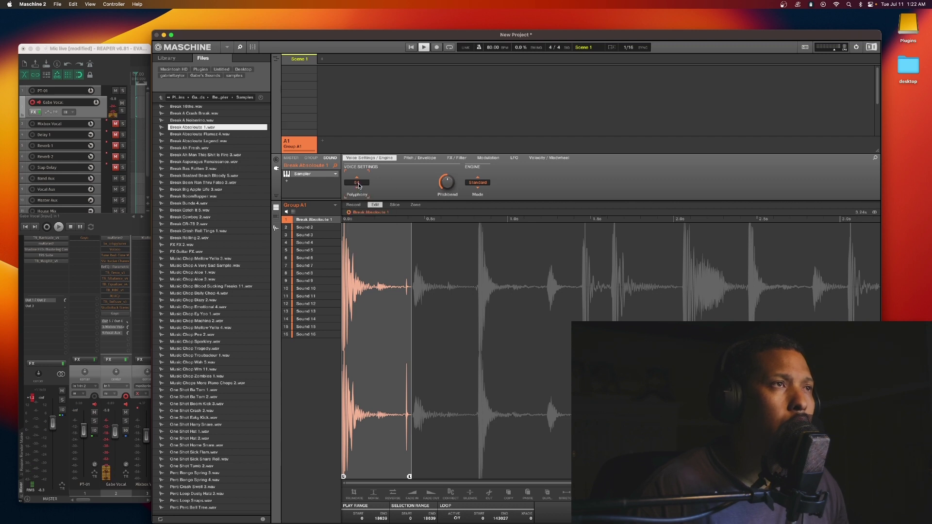
left_click(359, 184)
left_click(359, 199)
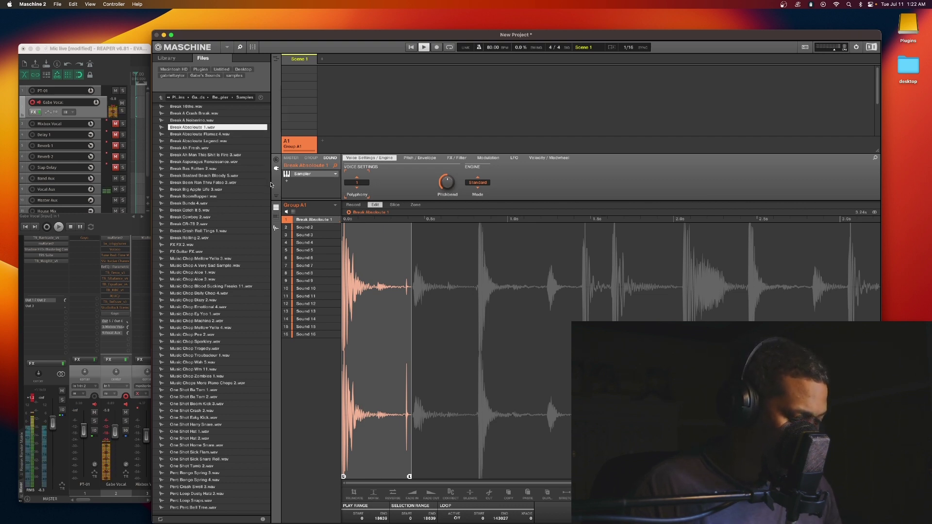
- Duplicate the first sound into slot 2 and set the copy's play range from 36023 to 63740, starting at the second large hit
key("super+d")
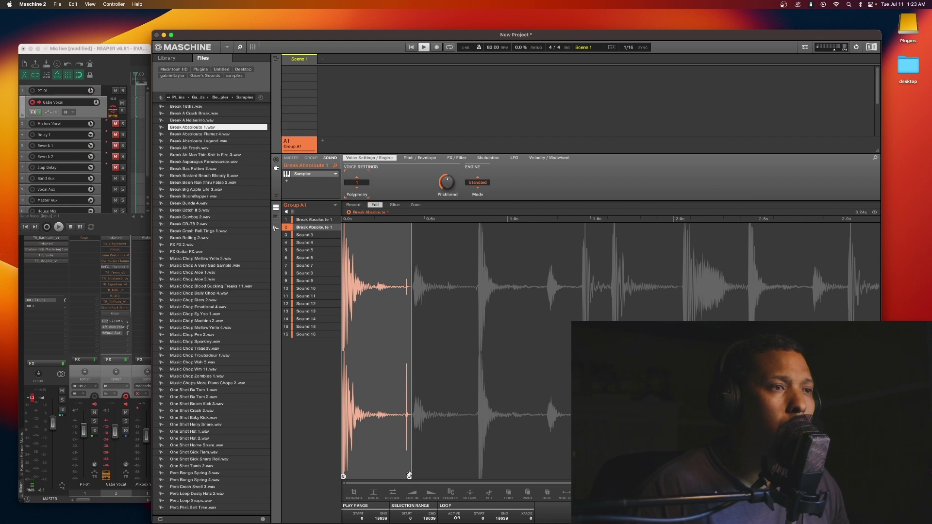
mouse_move(409, 476)
left_mouse_down()
mouse_move(503, 483)
mouse_move(478, 482)
left_mouse_up()
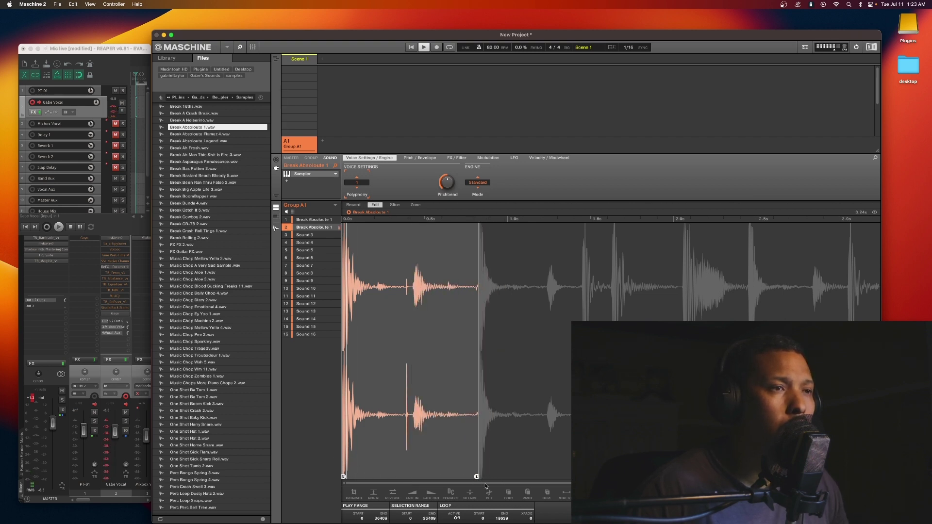
left_click_drag(477, 477, 577, 476)
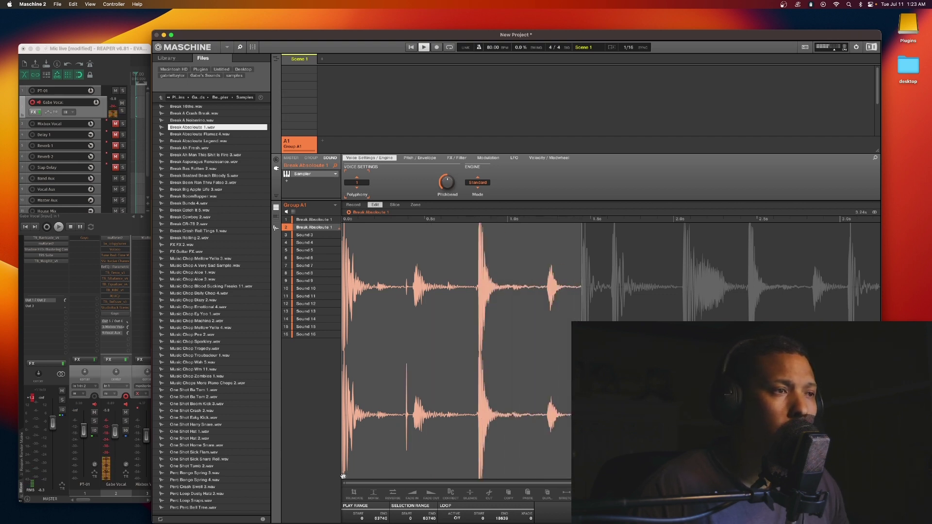
left_click_drag(343, 476, 478, 475)
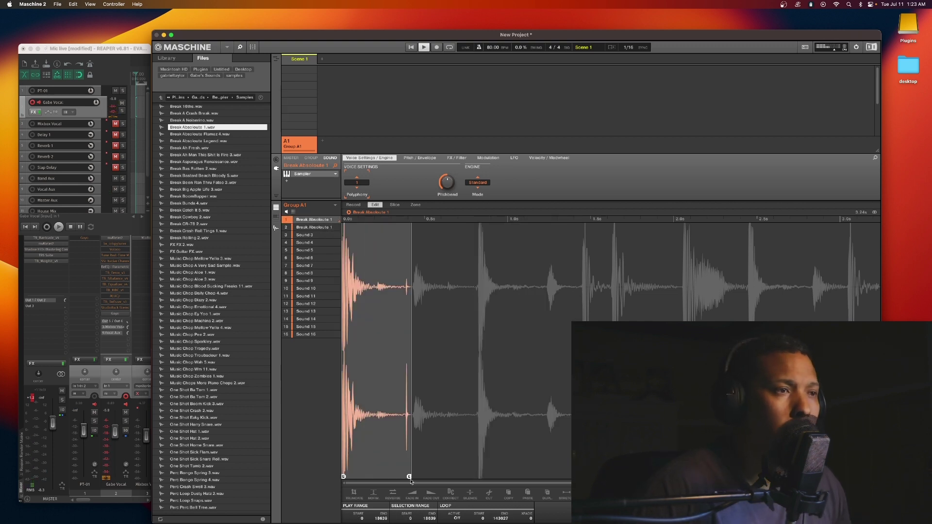
- Shorten the first sound's play range to end at 13521 and tighten the second sound's range to about 36479–53885
left_click_drag(409, 476, 391, 477)
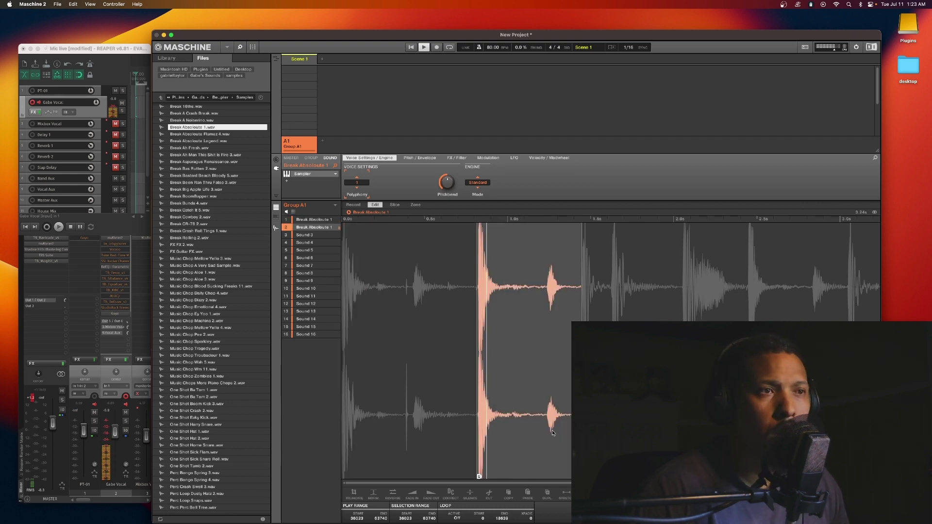
left_click_drag(583, 477, 544, 477)
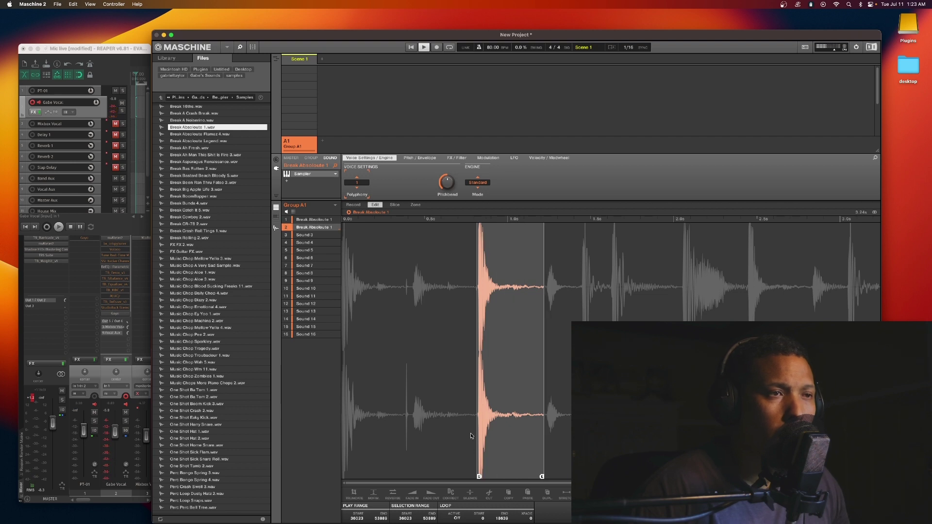
scroll(471, 436, "up", 10)
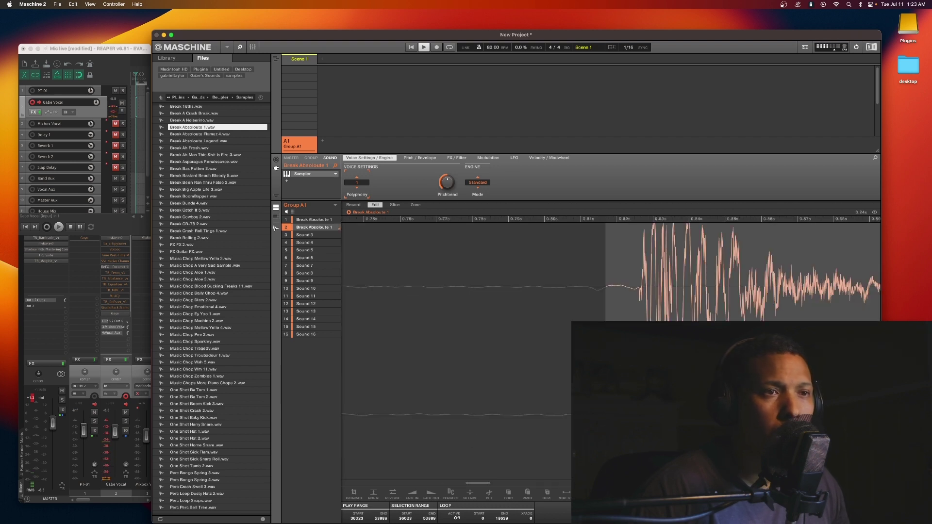
mouse_move(606, 477)
left_mouse_down()
mouse_move(640, 477)
mouse_move(551, 481)
mouse_move(779, 477)
mouse_move(644, 476)
left_mouse_up()
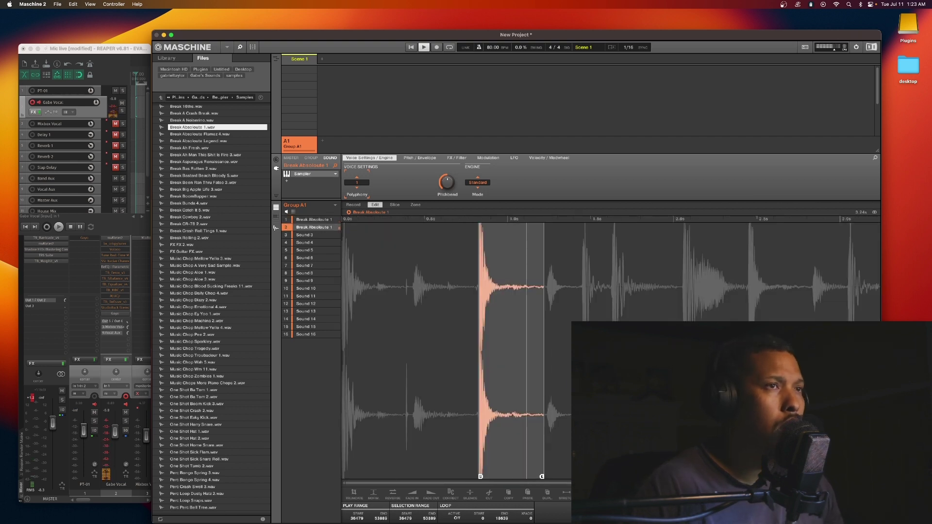
left_click(312, 220)
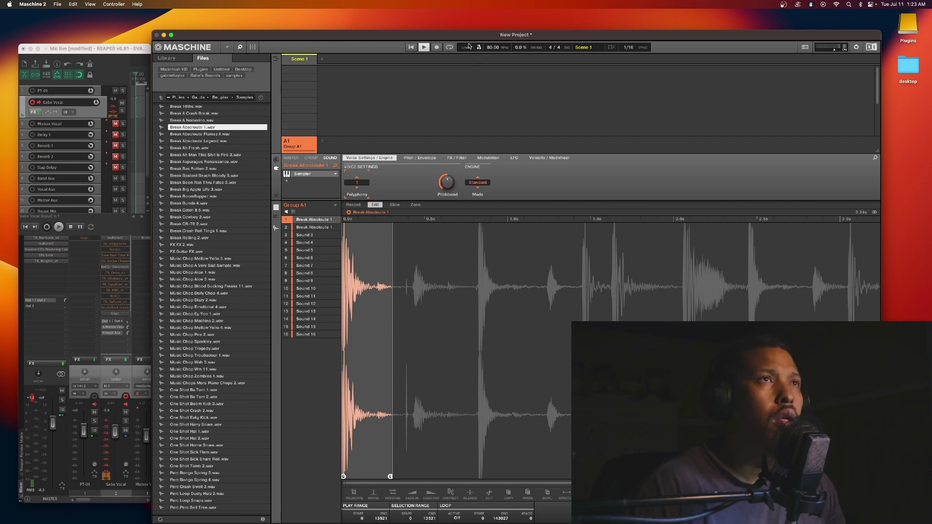
- Duplicate the second sound into slot 3 and set the copy's play range from 54758 to 63740, around the small hit
left_click(294, 228)
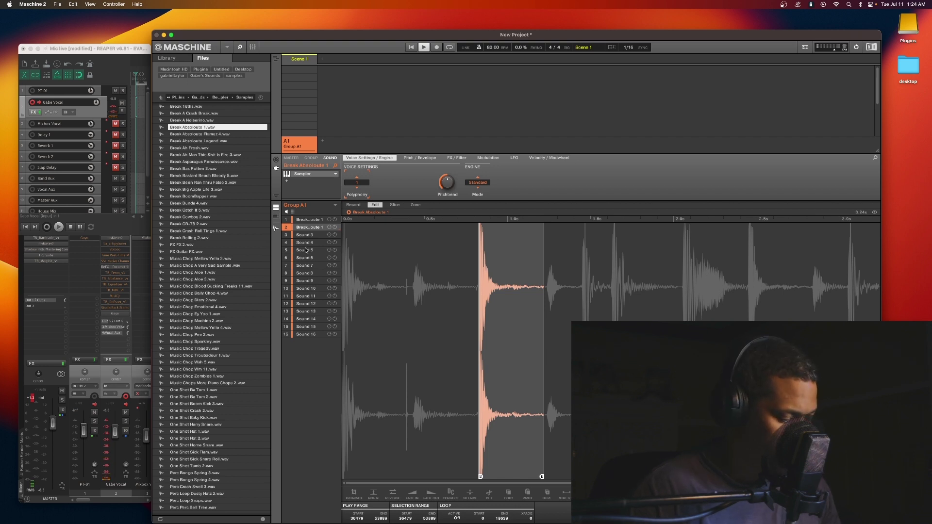
key("super+d")
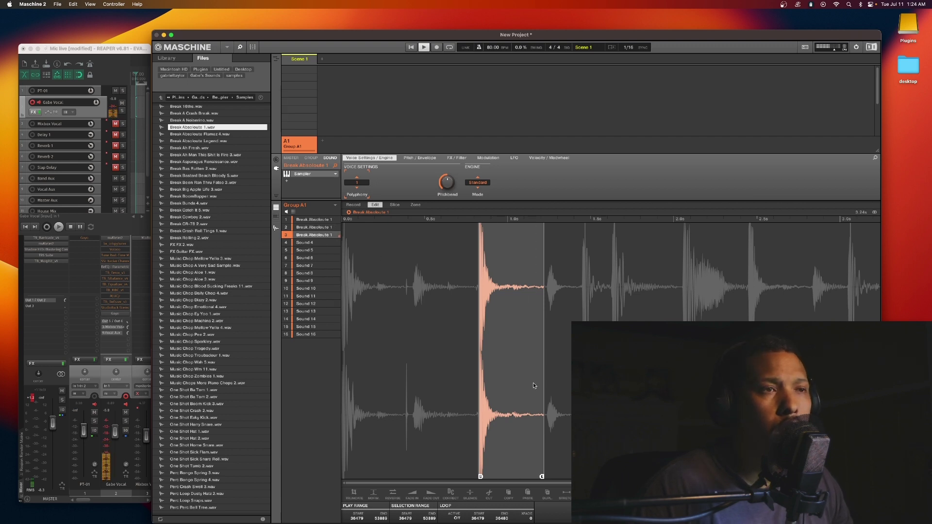
mouse_move(541, 476)
left_mouse_down()
mouse_move(590, 476)
mouse_move(577, 476)
left_mouse_up()
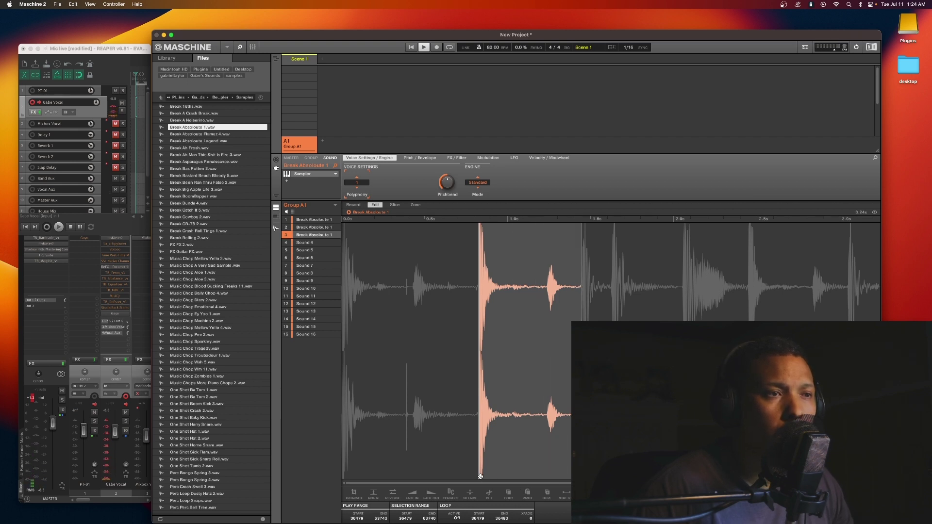
left_click_drag(480, 477, 548, 474)
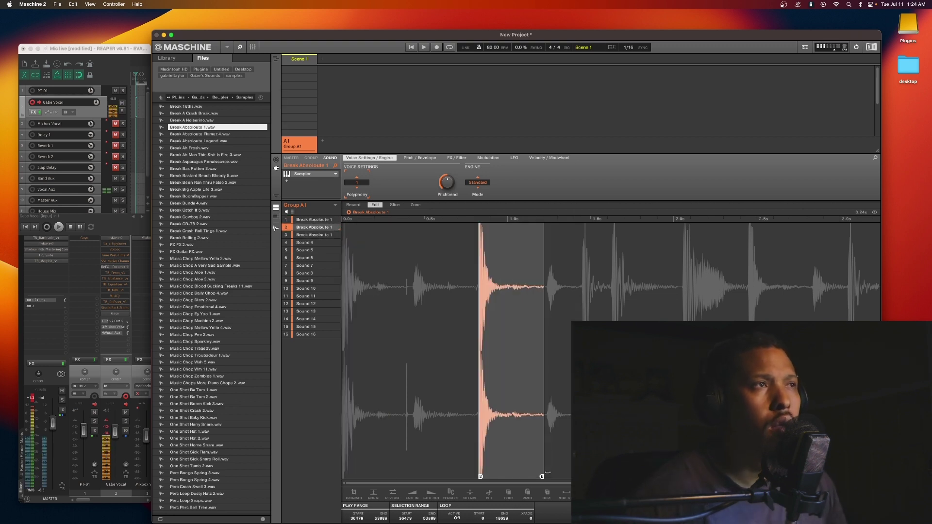
- Add the internal Maximizer effect after the Sampler on the first sound
left_click(419, 158)
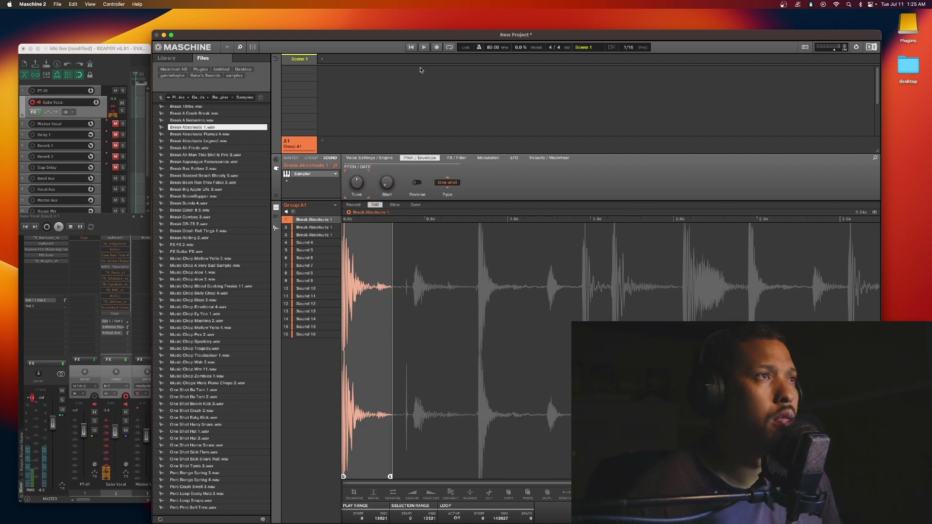
left_click(287, 183)
mouse_move(329, 196)
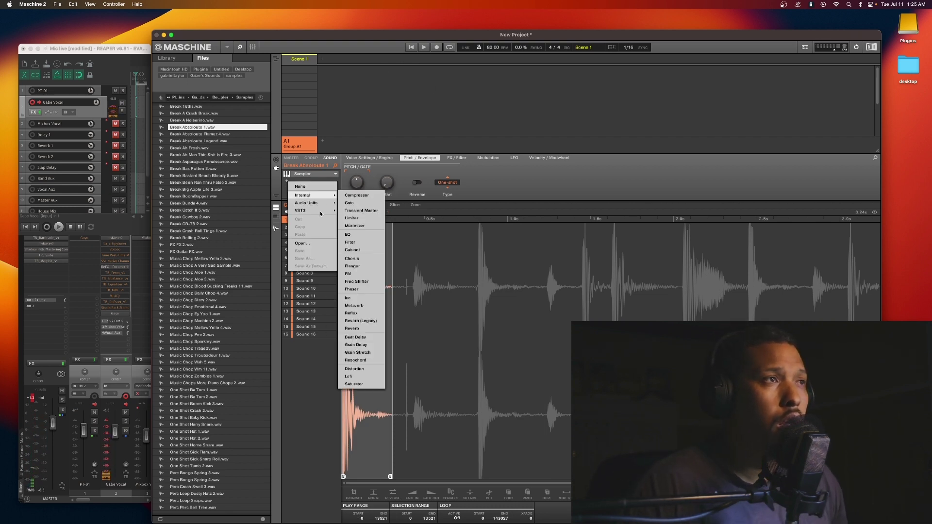
left_click(360, 225)
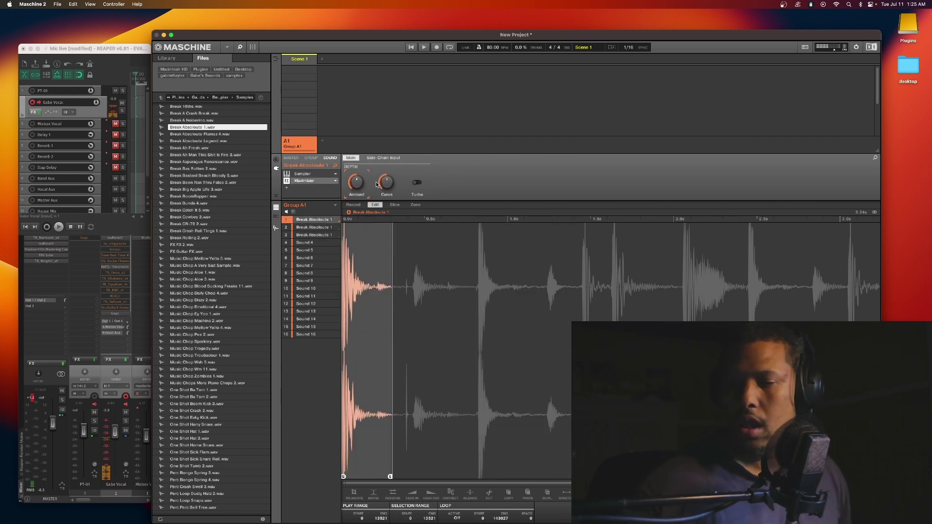
- Audition further Break samples, including Break Ah Fresh.wav, and load Break BoomBapper.wav into the fourth sound
left_click(186, 148)
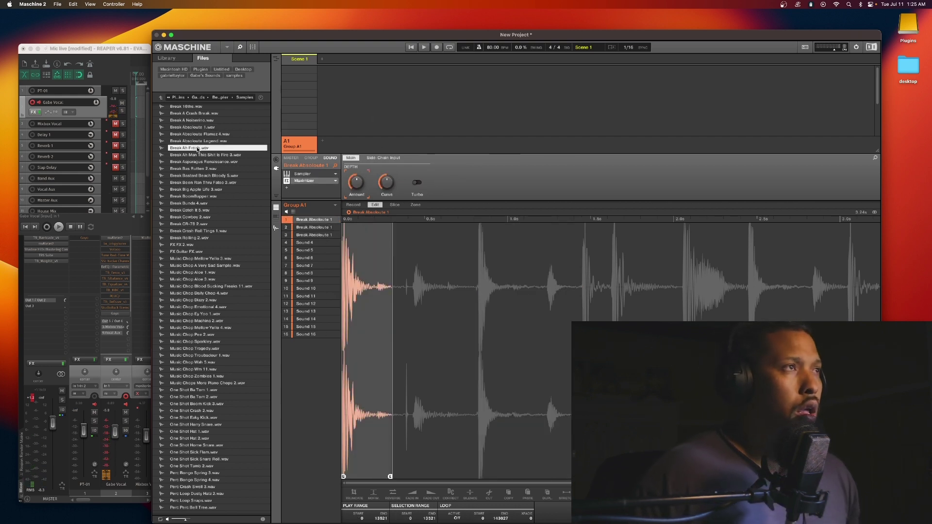
left_click(186, 169)
left_click(186, 196)
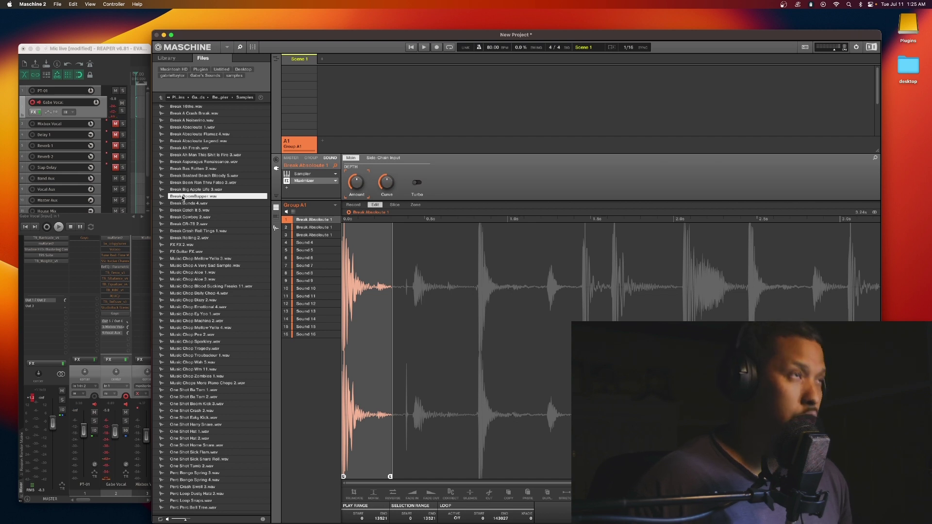
left_click_drag(183, 198, 308, 244)
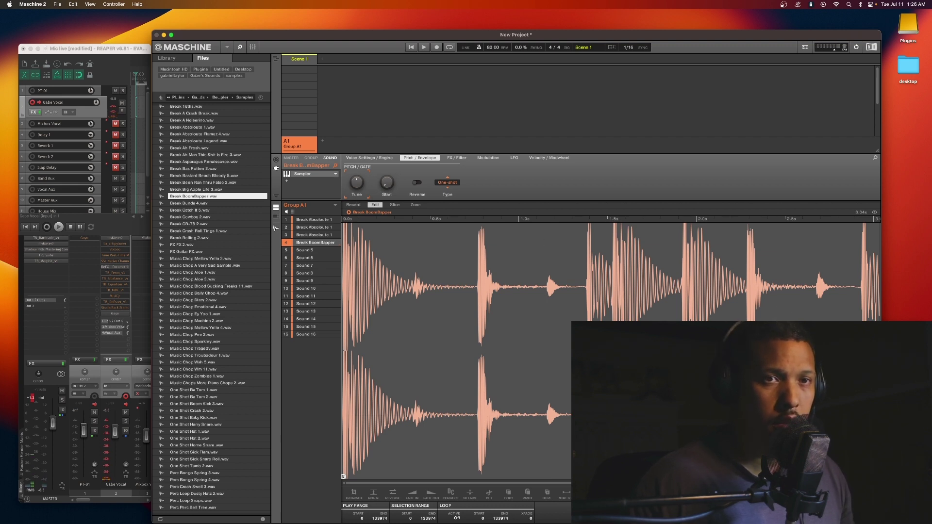
- End Break BoomBapper's play range at about 28405, before the second large hit, and adjust its tuning
left_click_drag(877, 466, 453, 465)
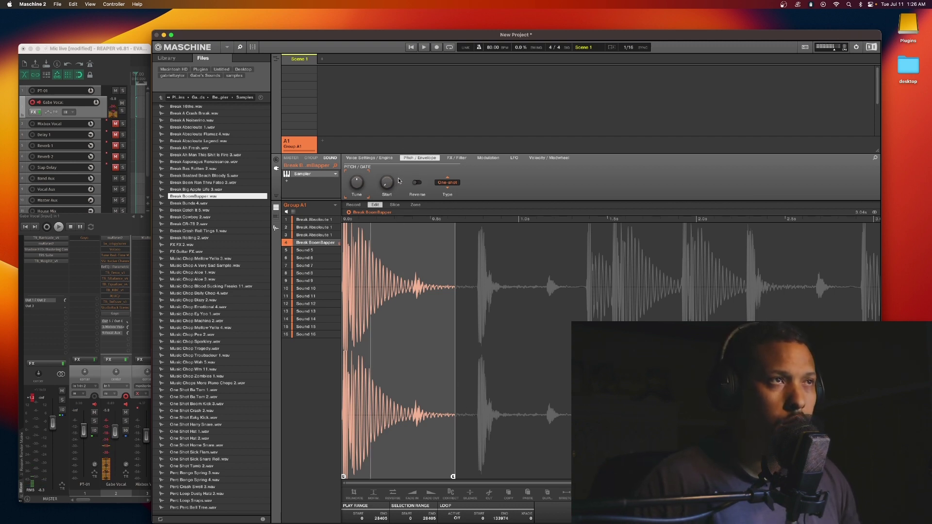
mouse_move(358, 183)
left_click_drag(358, 182, 357, 179)
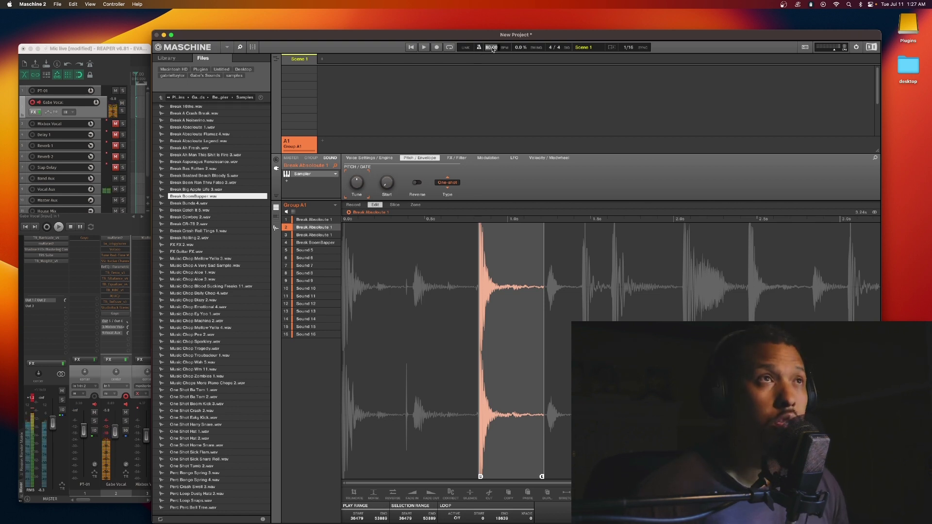
- Set the project tempo to 105 BPM and check the mixer view before returning to the arrangement and sample editor
type("05")
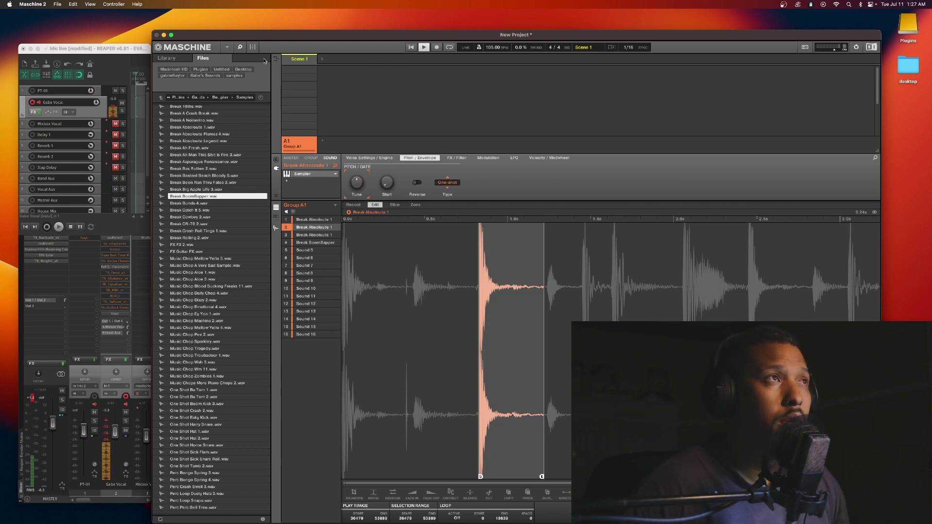
left_click(253, 47)
left_click(253, 48)
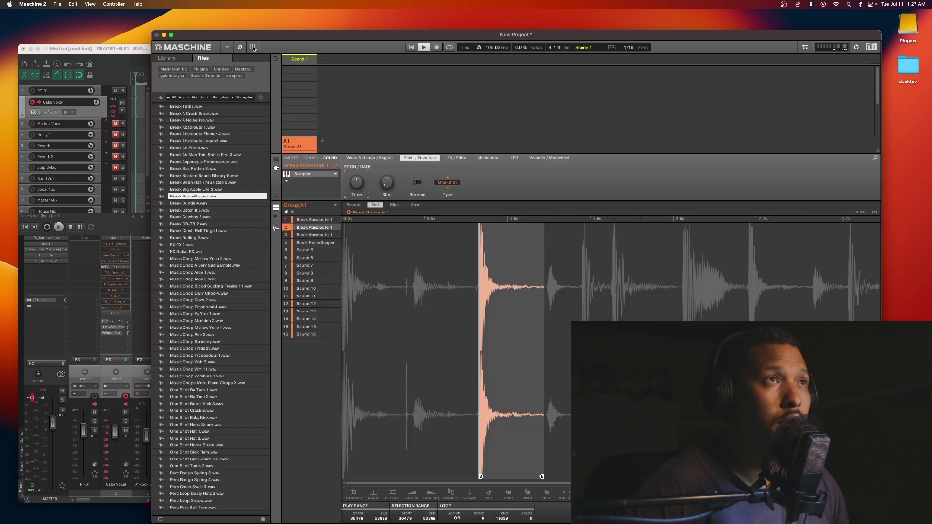
left_click(253, 47)
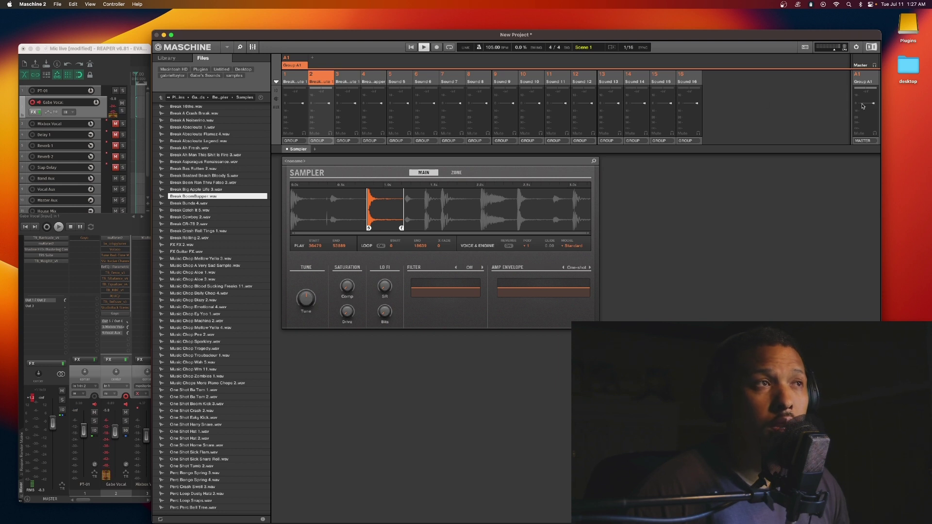
left_click(253, 48)
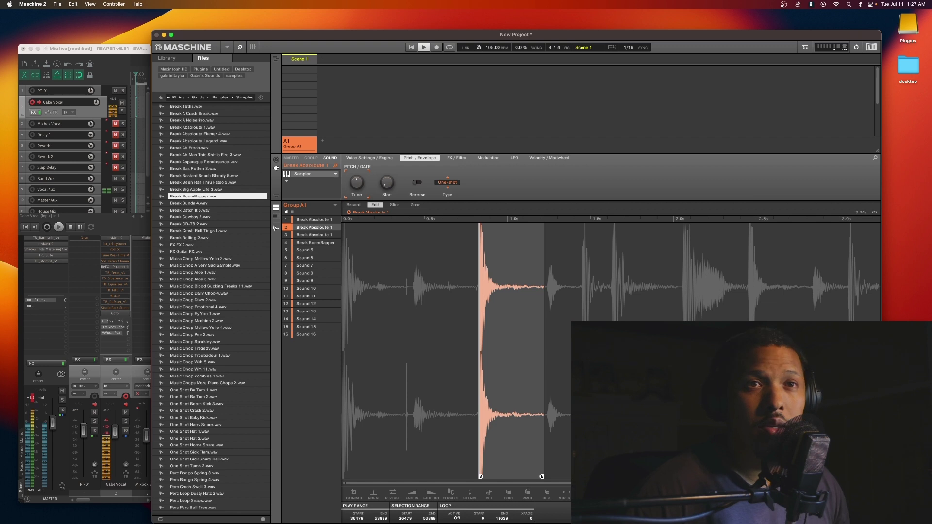
key("super+Tab")
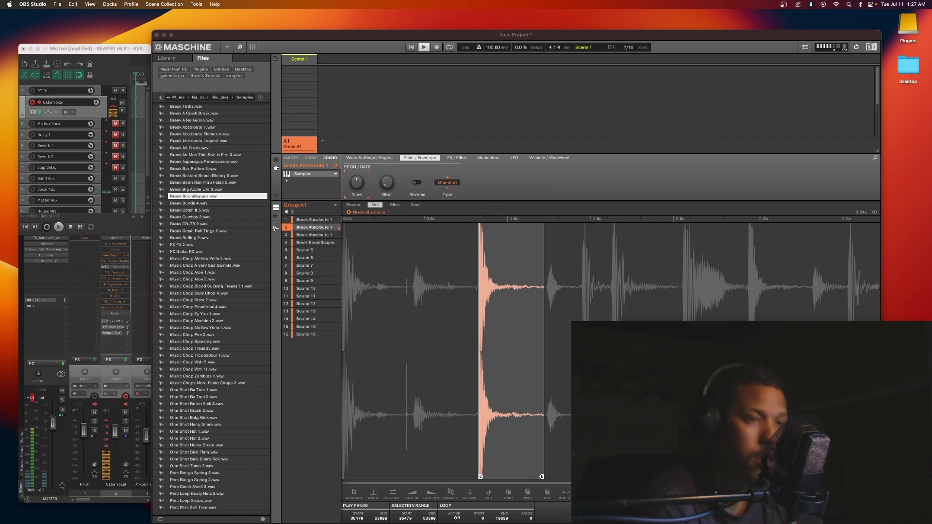
left_click(313, 220)
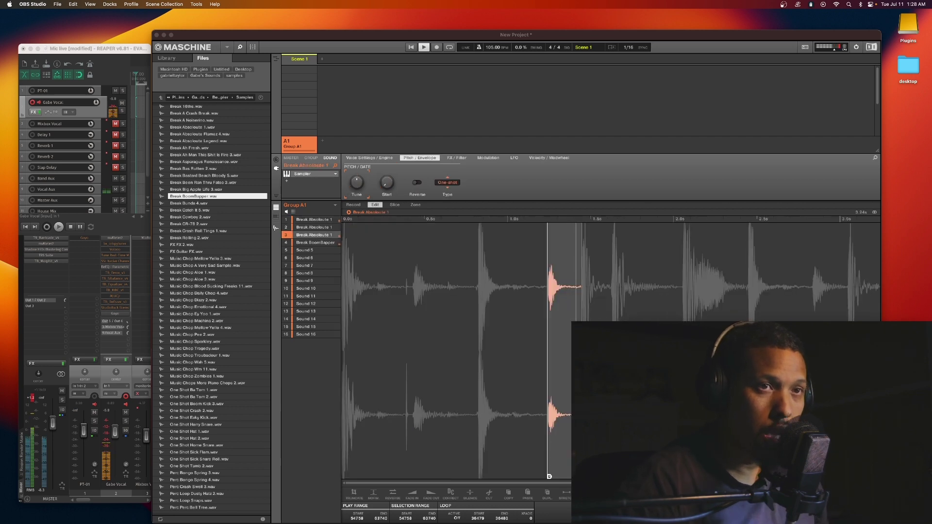
- Check the trimmed Break BoomBapper and Break Absoloute 1 drum hits by going through their sounds in the group
left_click(313, 242)
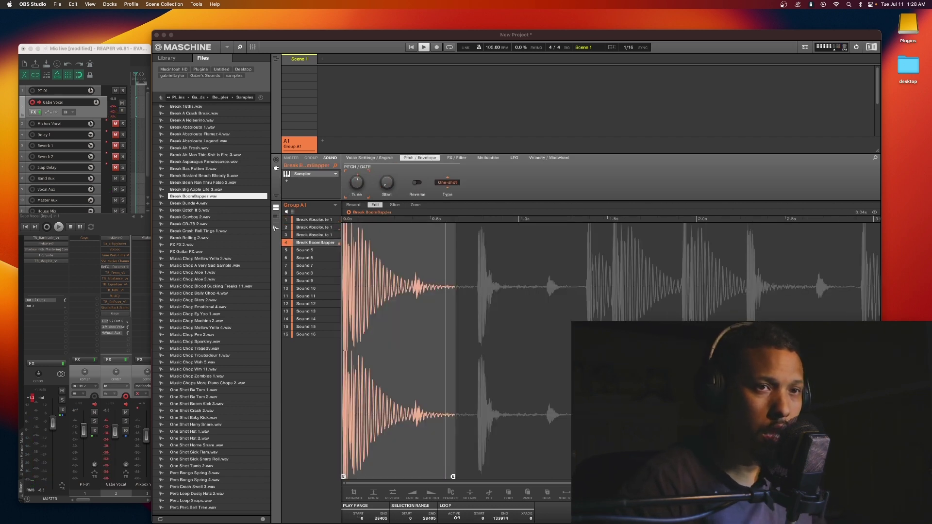
left_click(313, 227)
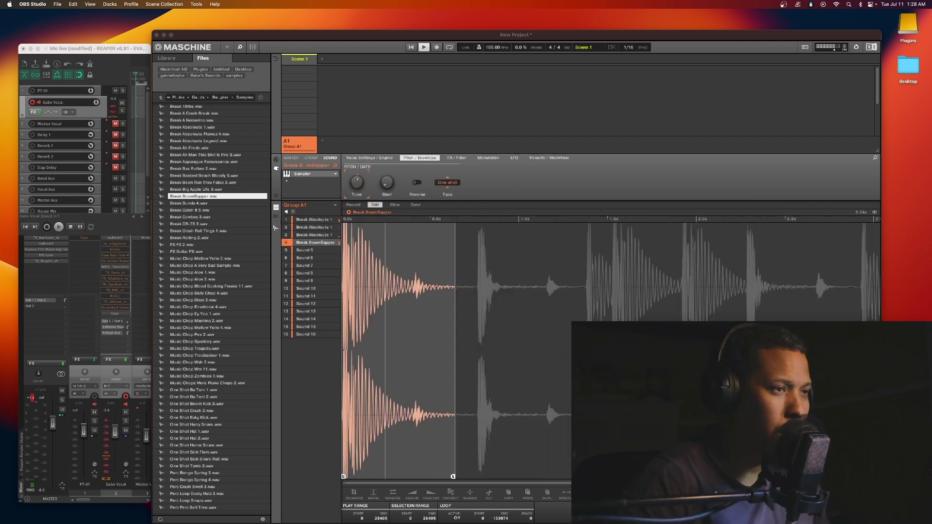
left_click(313, 219)
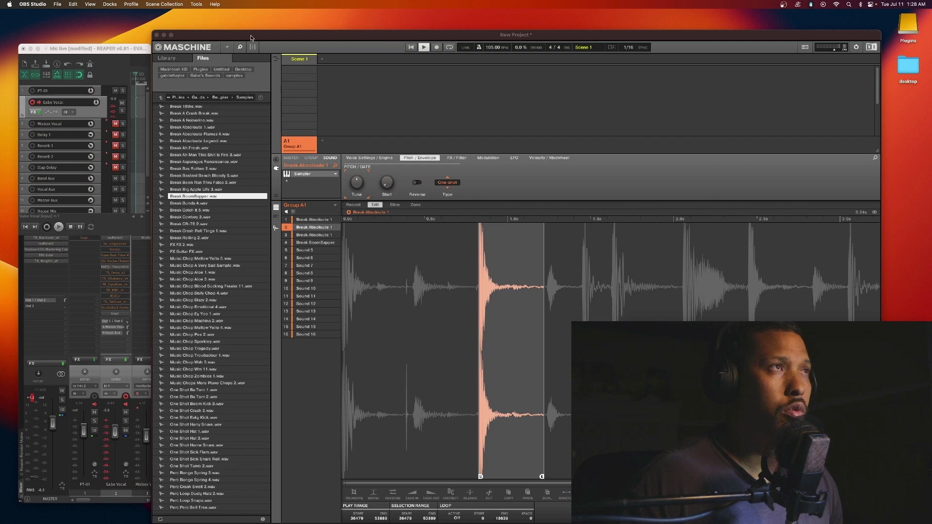
- Switch the arranger to the song timeline and enable a loop over the first four bars
left_click(277, 218)
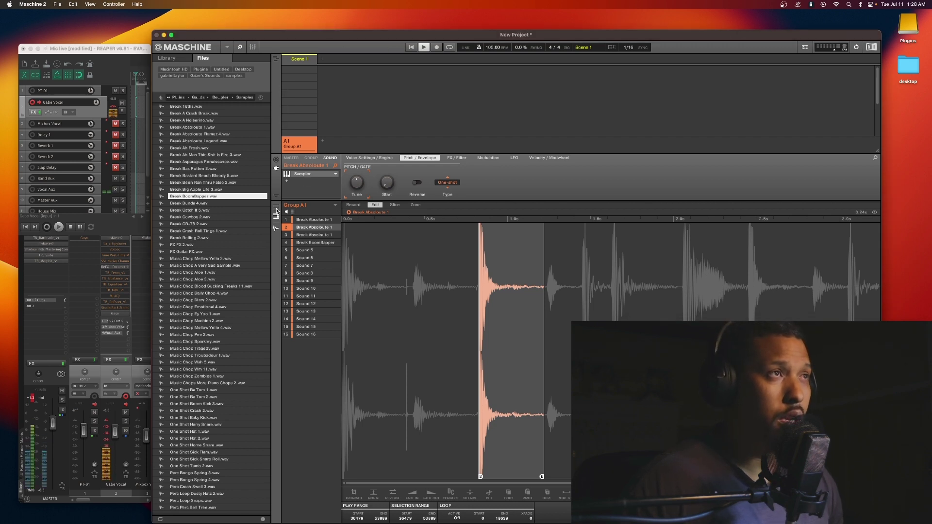
left_click(276, 58)
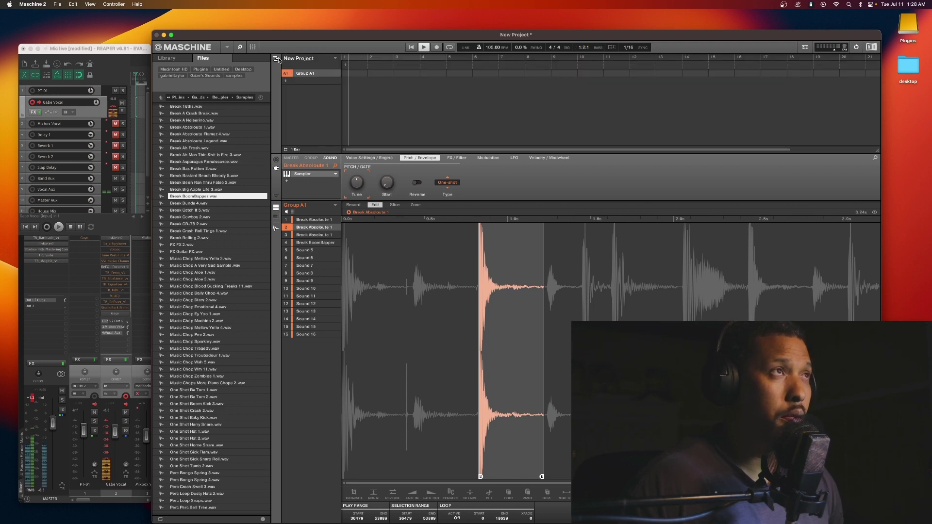
left_click(418, 58)
left_click(449, 47)
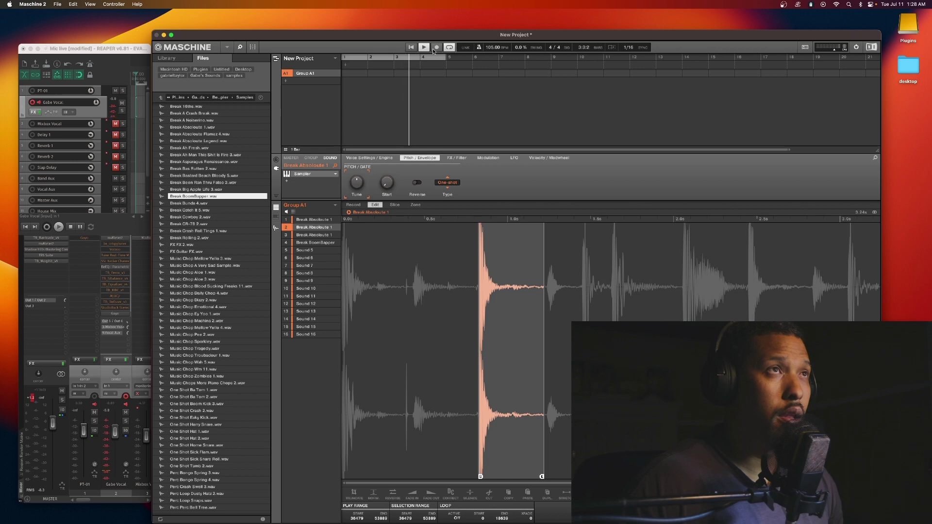
- Record a four-bar drum pattern as a clip for Group A1, discarding the unwanted takes
left_click(438, 47)
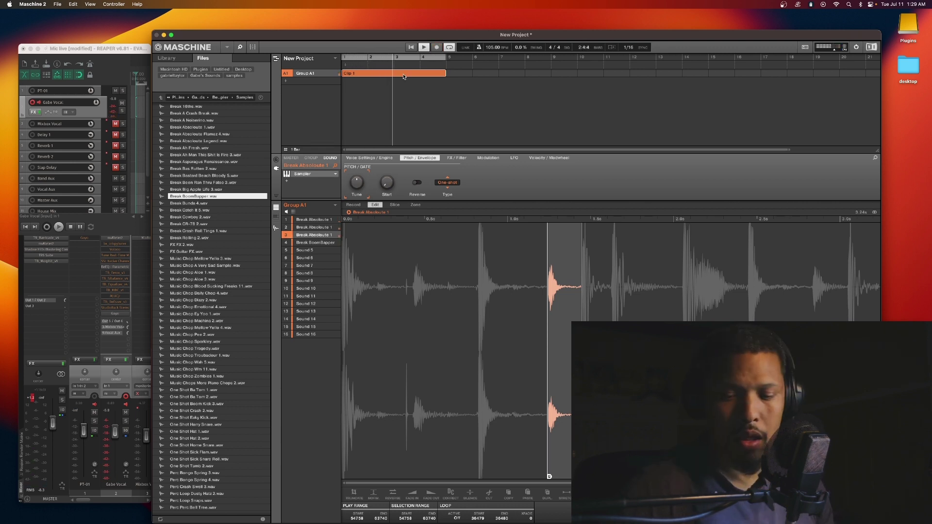
key("Delete")
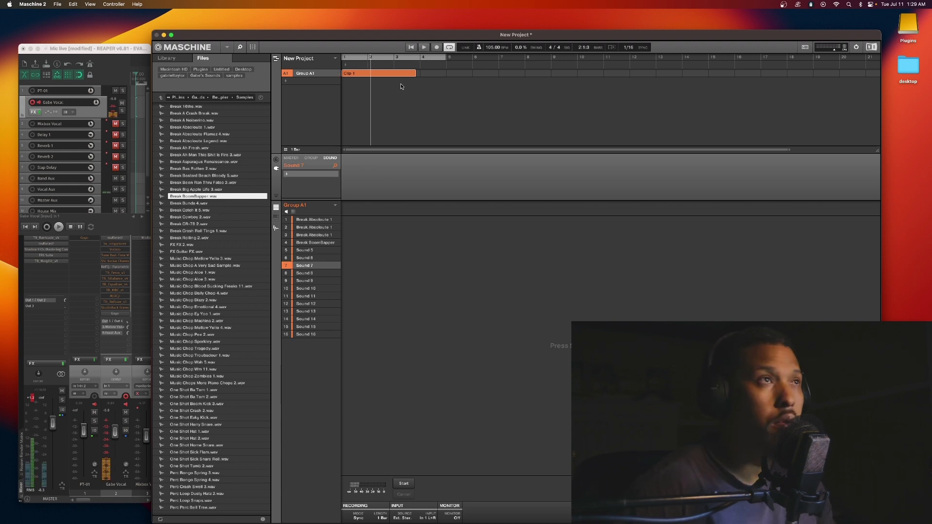
double_click(395, 73)
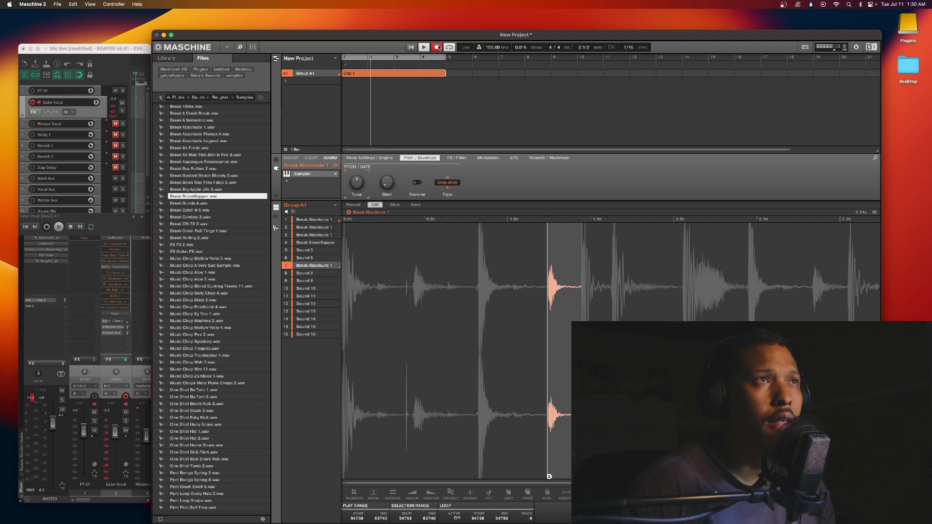
right_click(415, 74)
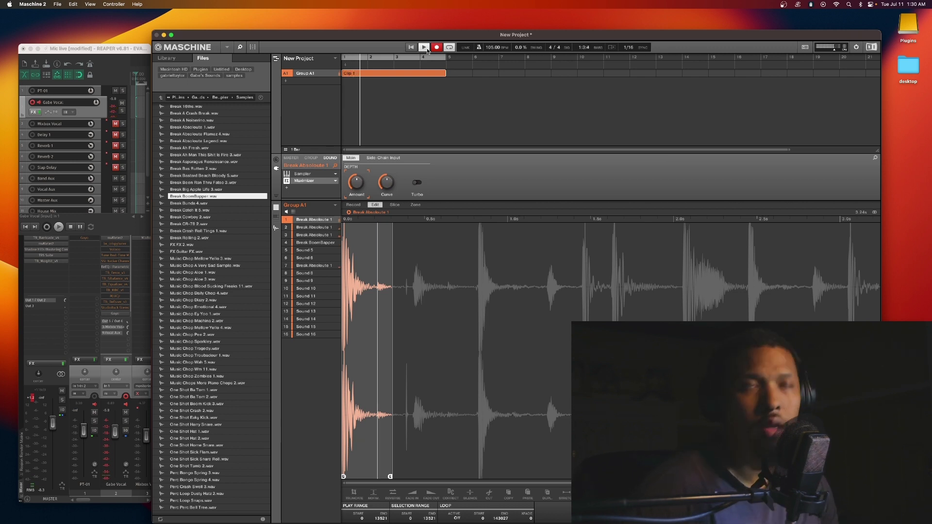
left_click(438, 47)
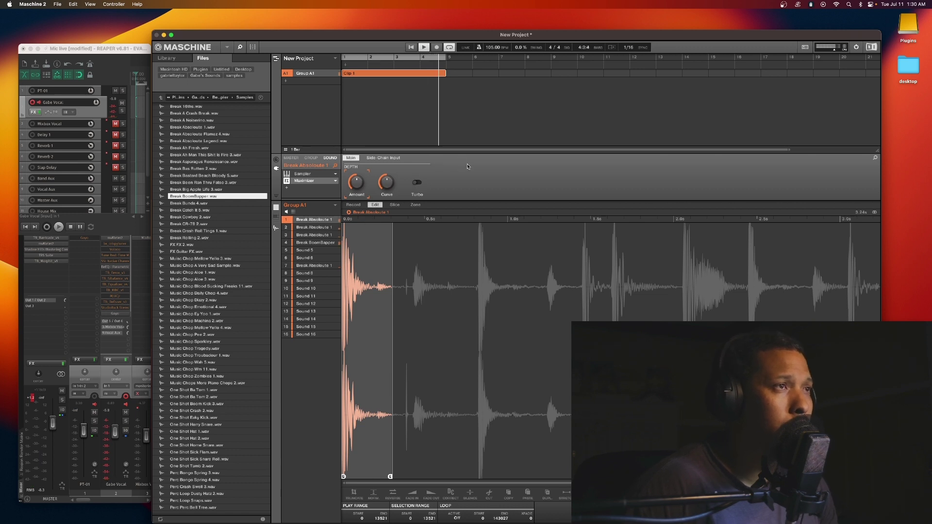
- Audition FX Guitar FX.wav and Music Chop samples, including A Very Sad Sample and Aloe 1, against the looping drums
left_click(306, 250)
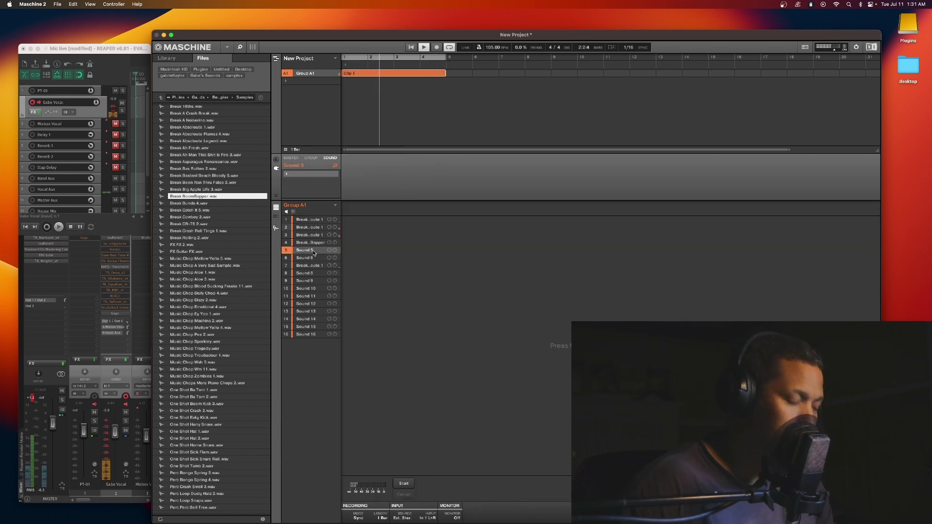
left_click(314, 258)
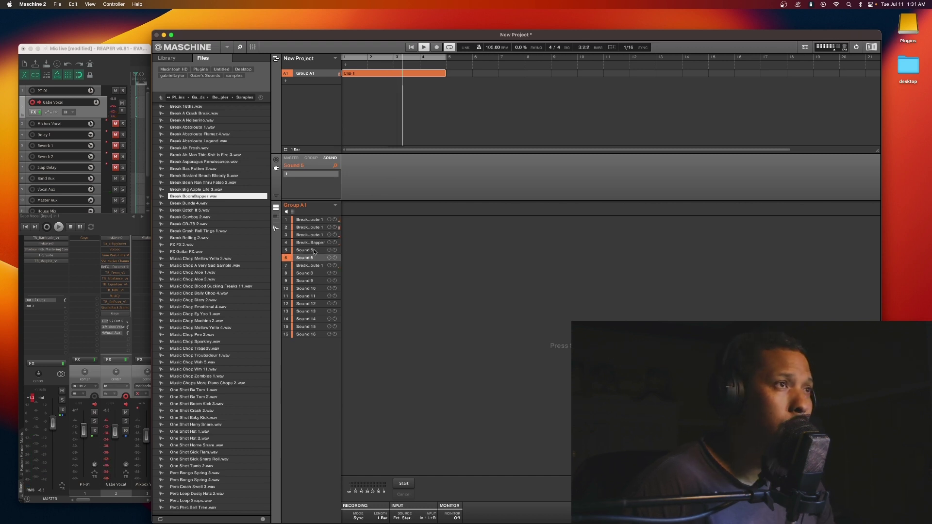
left_click(311, 250)
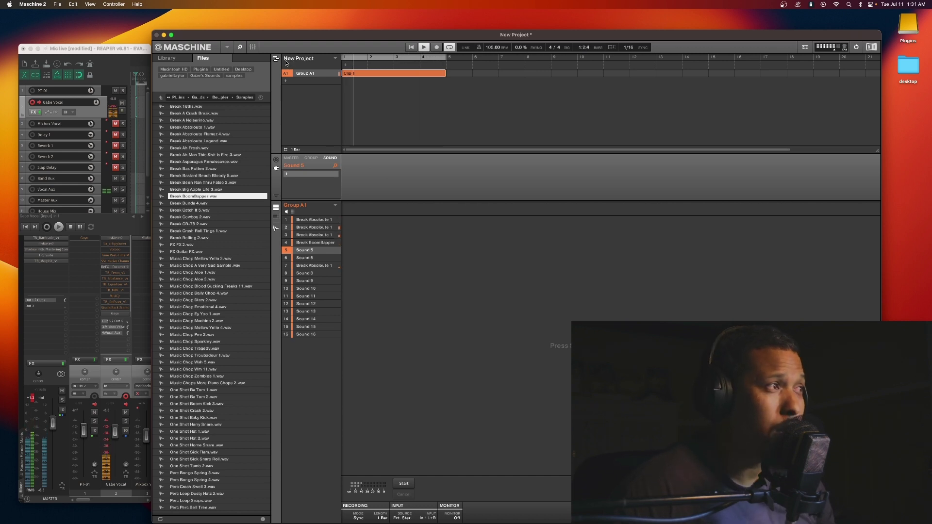
left_click(190, 210)
left_click(193, 253)
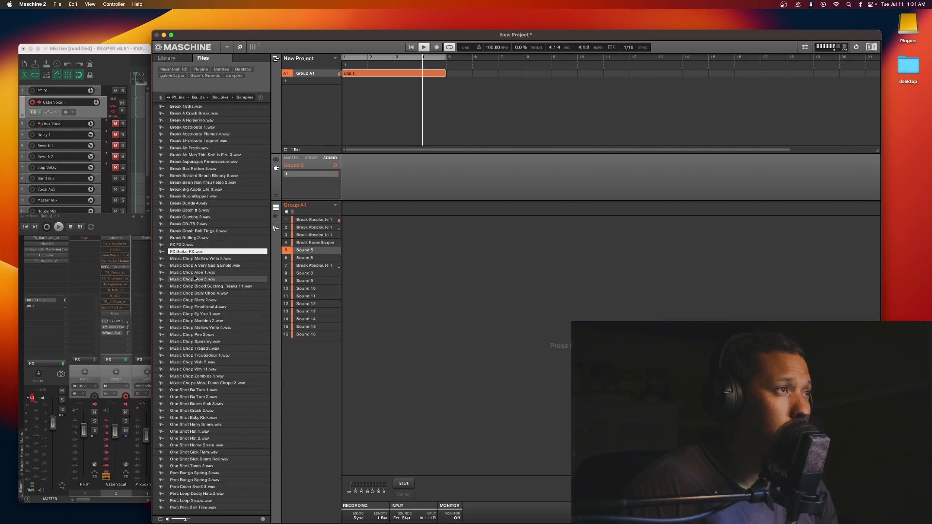
key("Down")
key("Down")
key("Down")
key("Down")
key("Down")
left_click(192, 273)
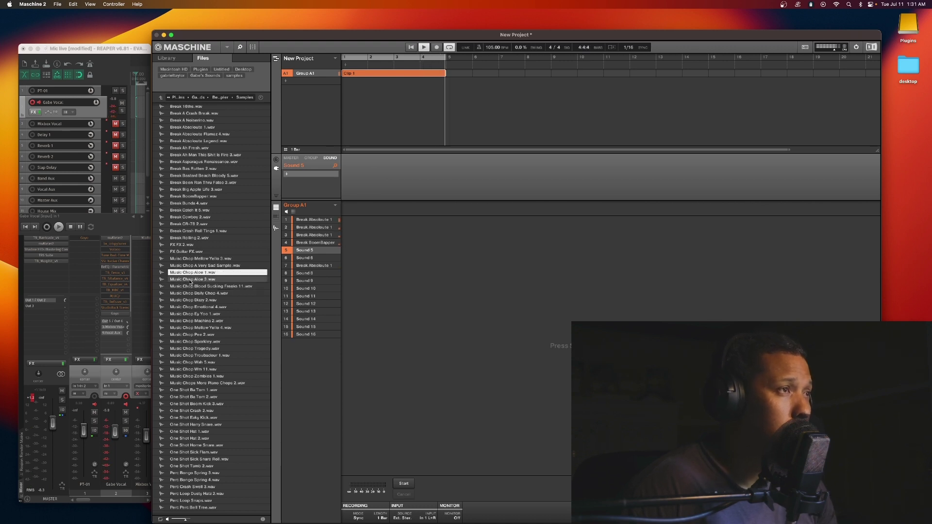
left_click(193, 268)
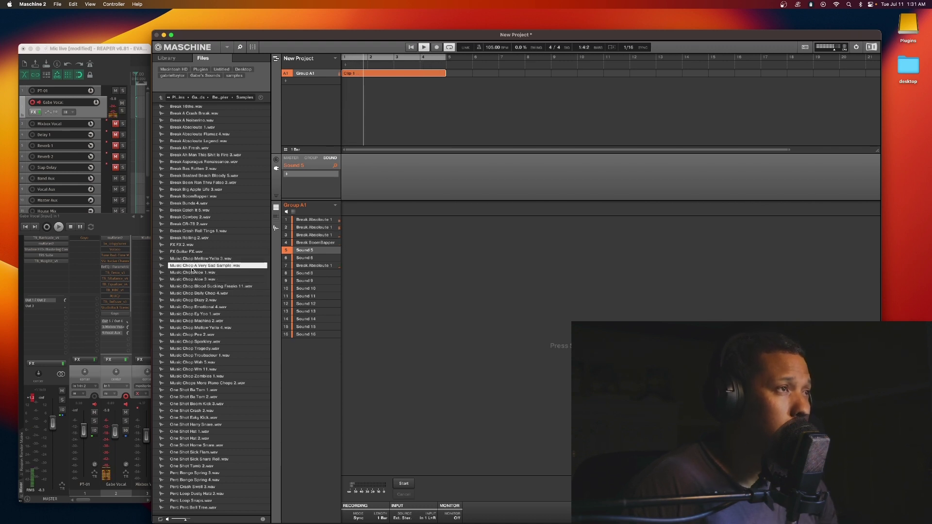
left_click(191, 273)
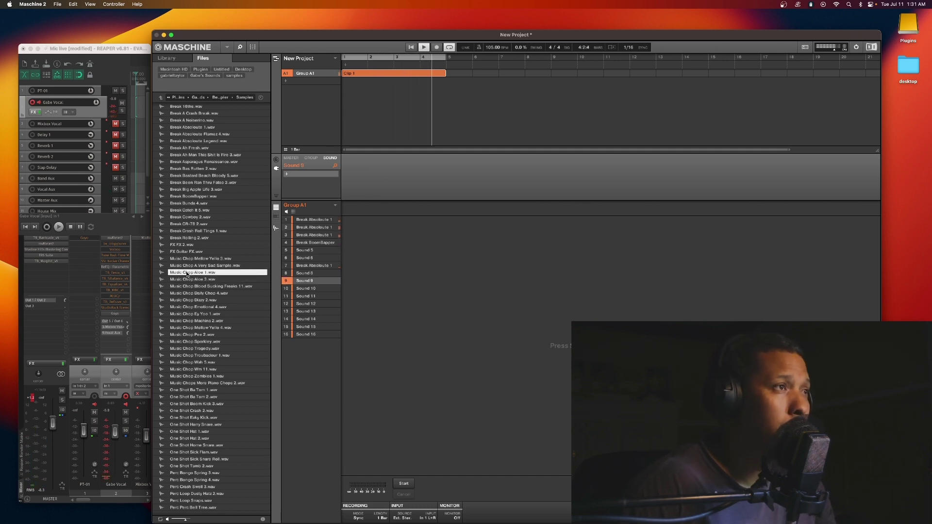
- Load Music Chop Aloe 1.wav into the ninth sound and set its polyphony to 1
left_click_drag(186, 273, 313, 282)
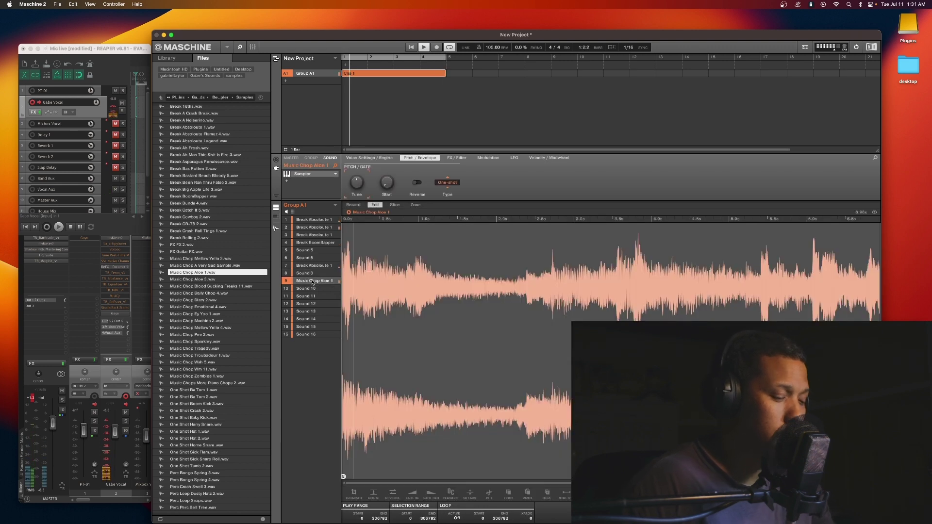
left_click(379, 270)
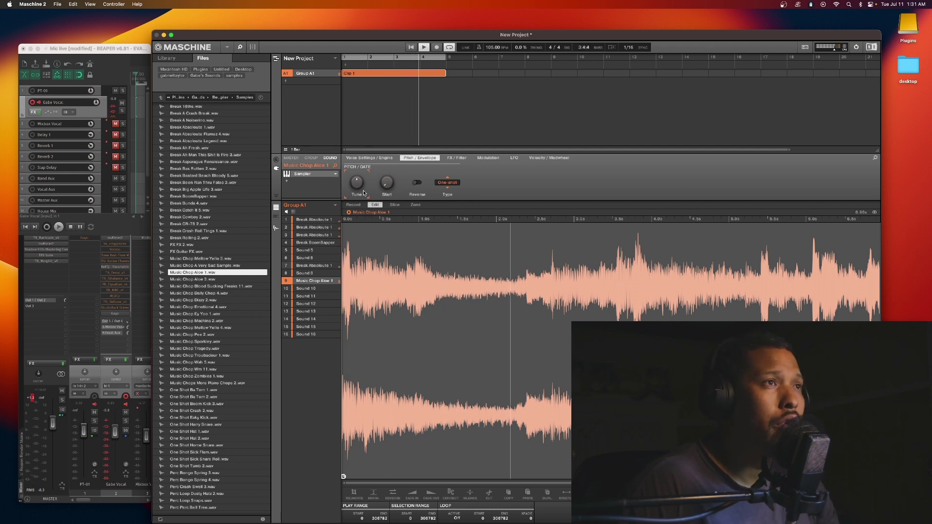
left_click(369, 159)
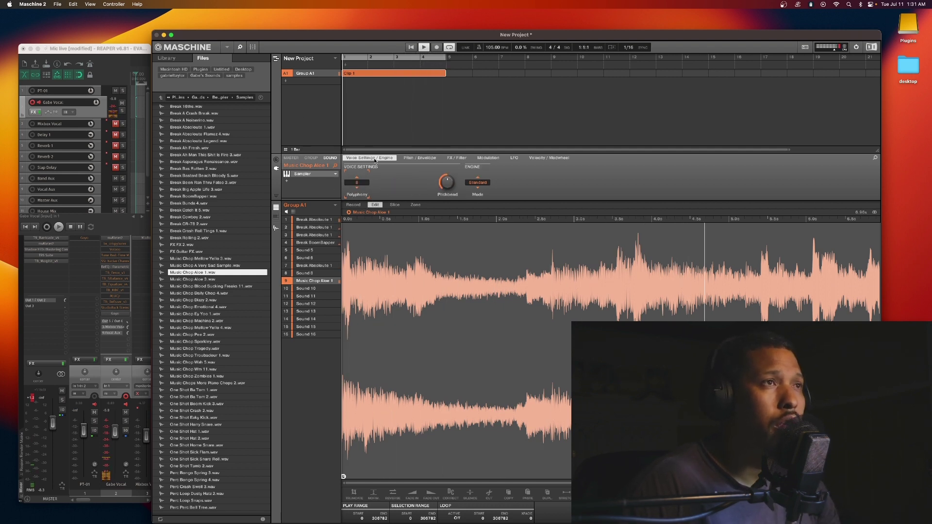
left_click(360, 193)
left_click(358, 190)
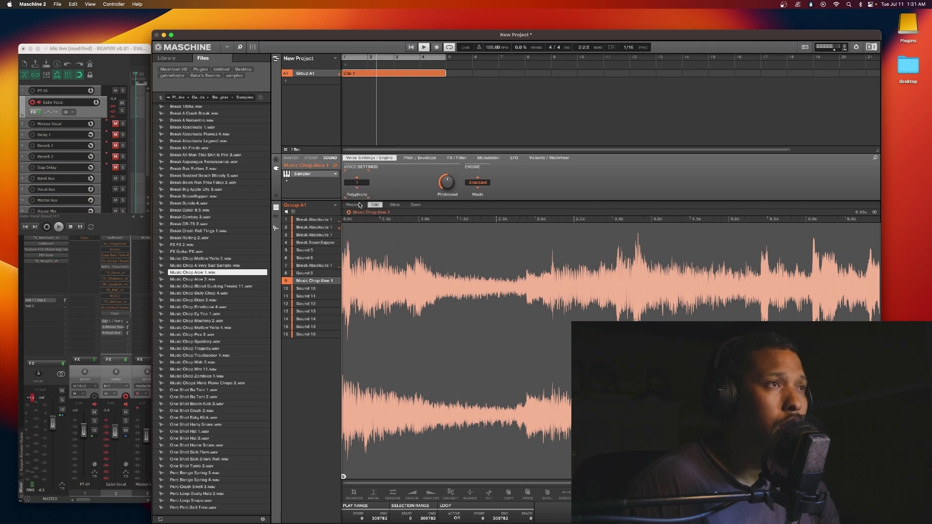
- Show the group's sounds as pads and assign the ninth sound to choke group 1
left_click(276, 229)
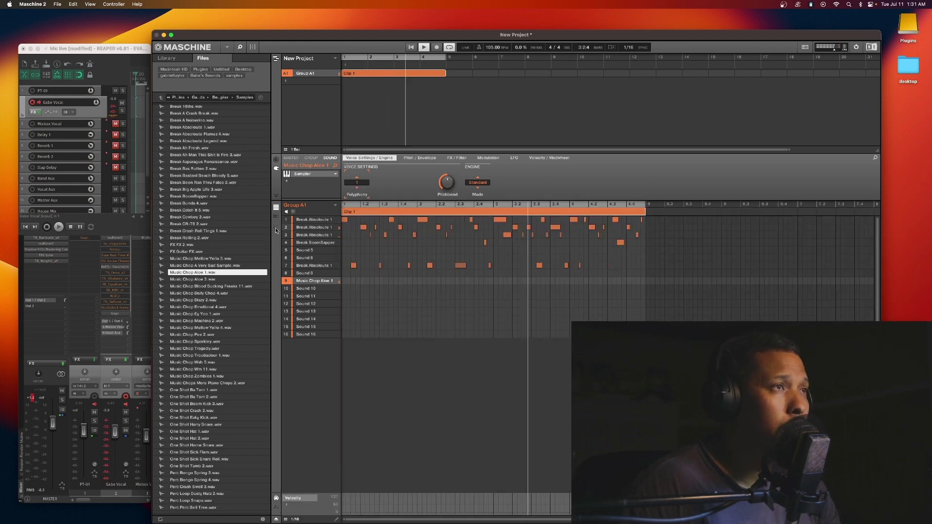
left_click(292, 212)
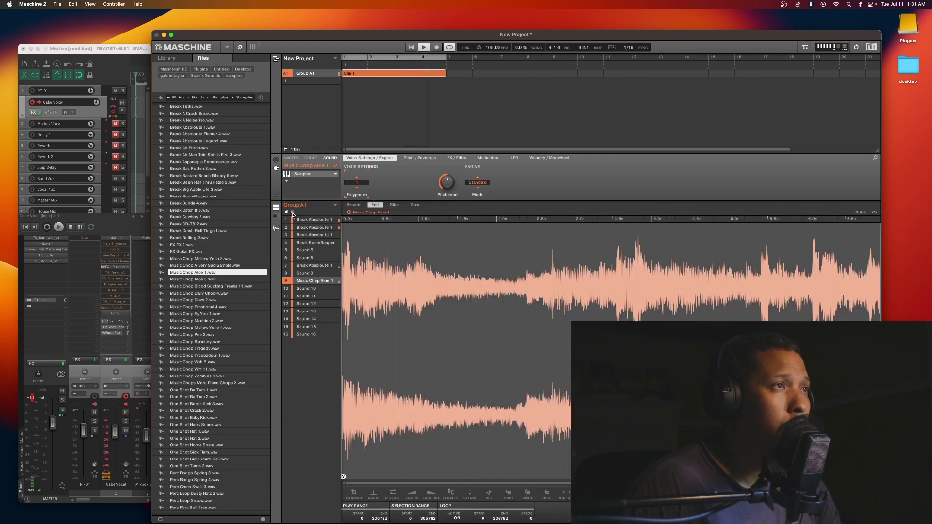
left_click(293, 212)
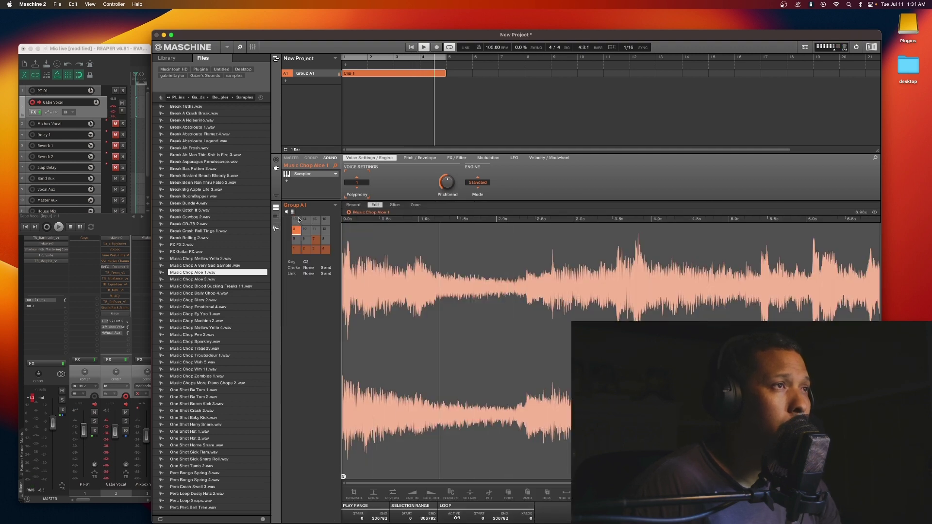
left_click(308, 270)
left_click(320, 289)
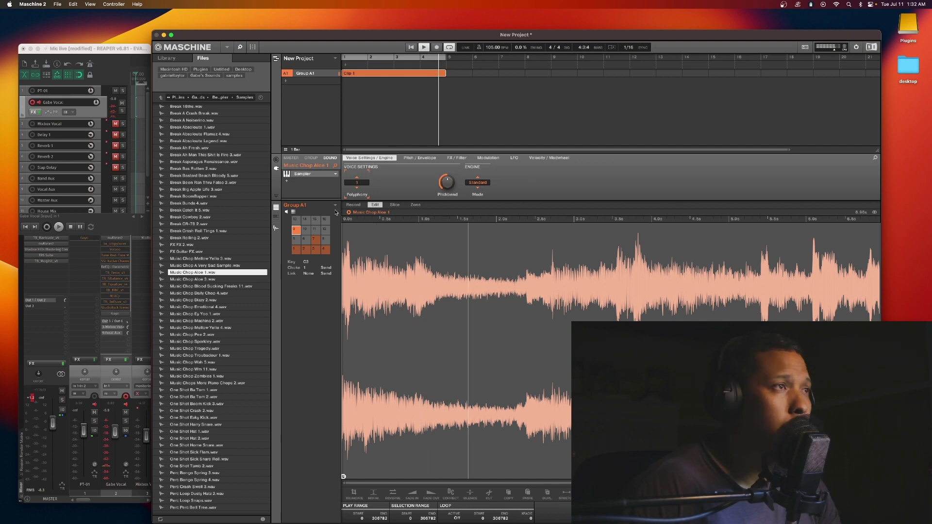
left_click(276, 229)
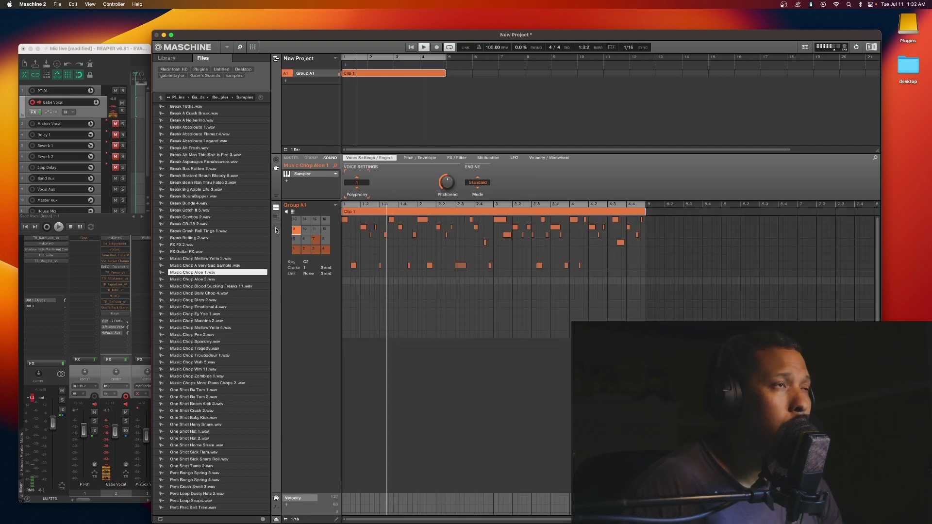
left_click(274, 226)
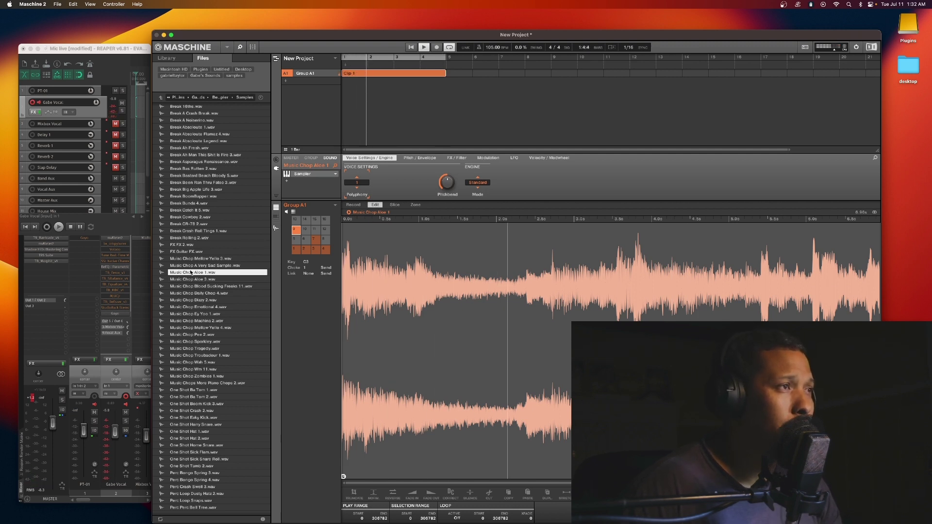
- Load Music Chop Aloe 1.wav into the tenth pad as well, assigning choke group 1 and a polyphony of 1
left_click_drag(191, 273, 305, 231)
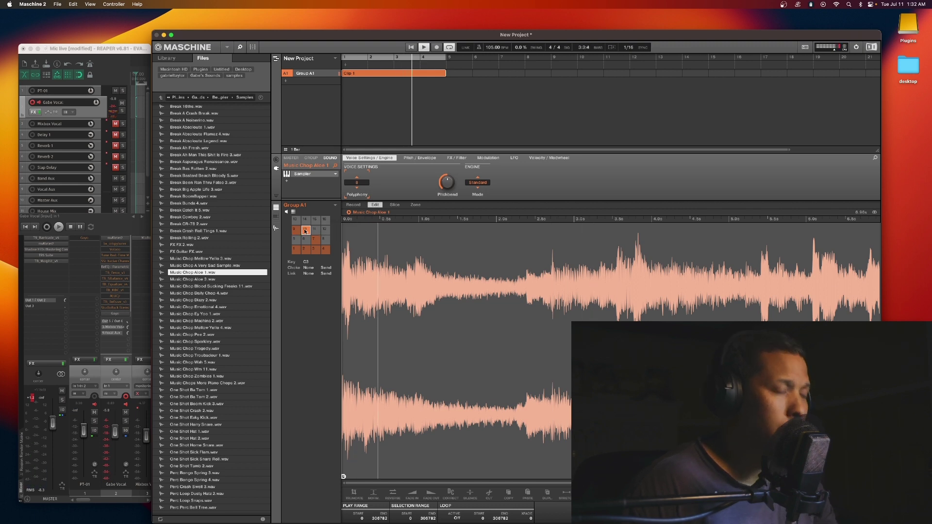
left_click(310, 268)
left_click(314, 280)
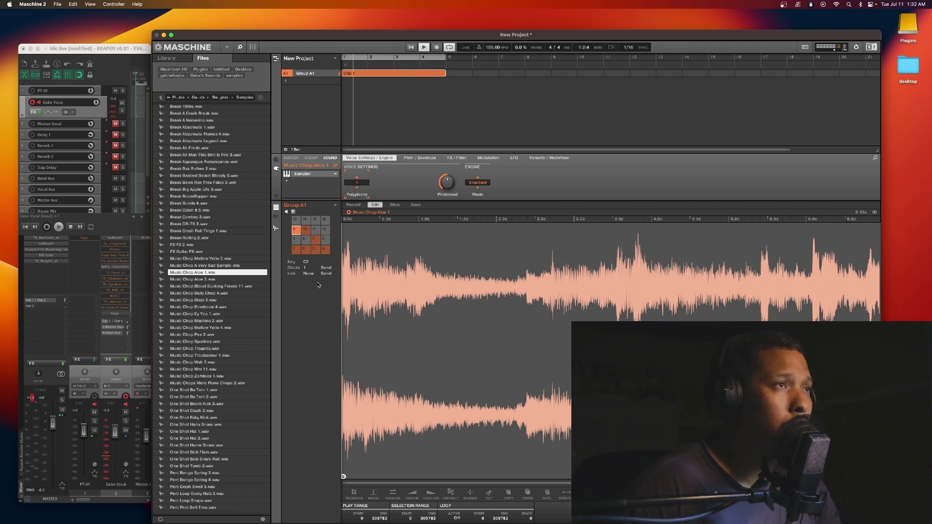
scroll(367, 184, "up", 7)
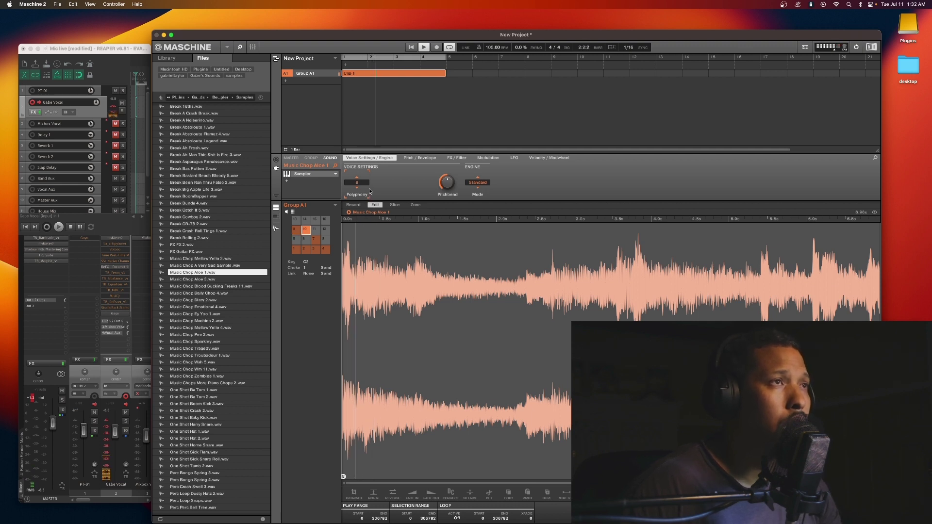
left_click(361, 184)
left_click(361, 200)
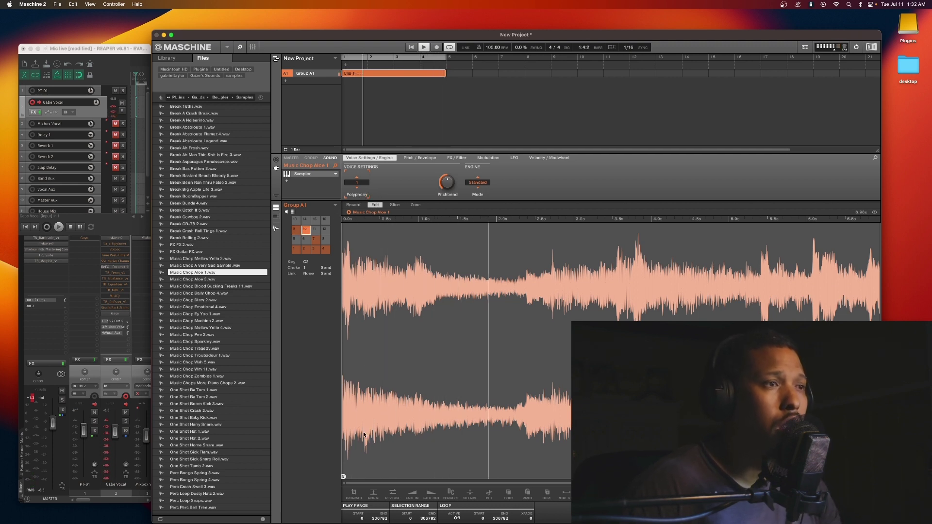
- Trim the tenth sound's play range to about 119730–236839 and end the ninth sound's range before the sample's second swell
mouse_move(347, 473)
left_mouse_down()
mouse_move(550, 437)
mouse_move(524, 420)
mouse_move(552, 412)
left_mouse_up()
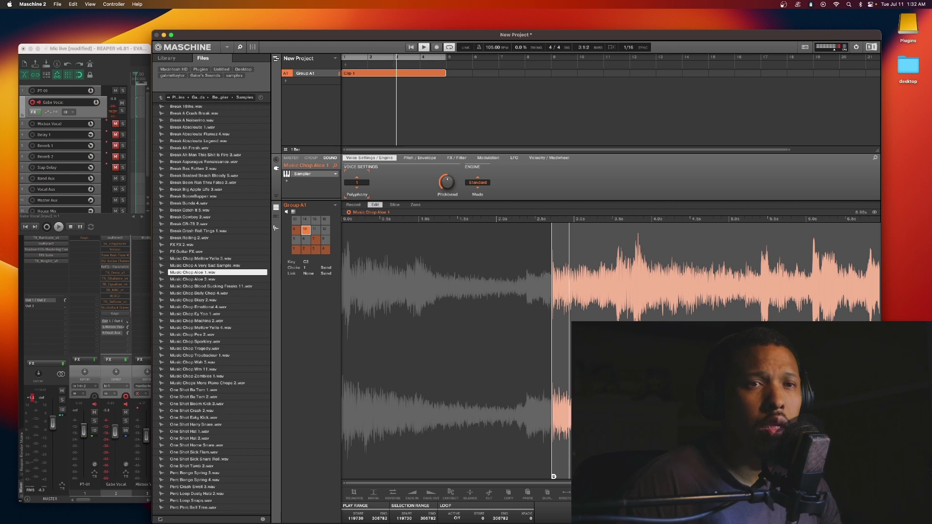
left_click_drag(878, 476, 763, 476)
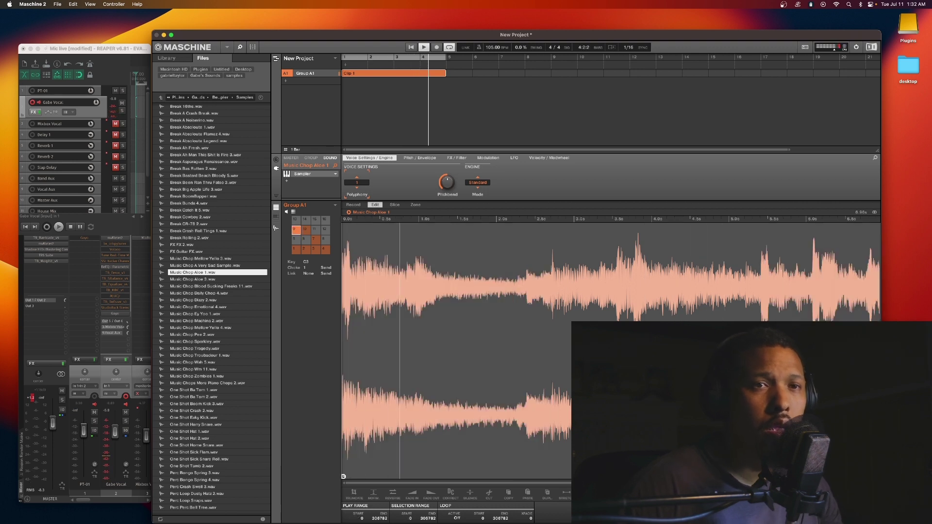
mouse_move(878, 452)
left_mouse_down()
mouse_move(515, 452)
mouse_move(526, 451)
left_mouse_up()
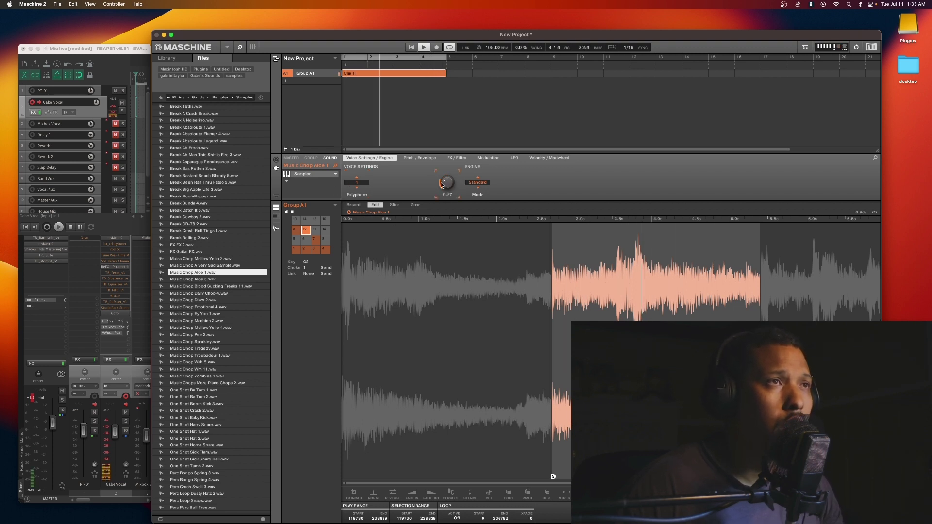
- Lower the Tune setting of the tenth and ninth Music Chop Aloe 1 sounds to the same pitch
left_click(407, 159)
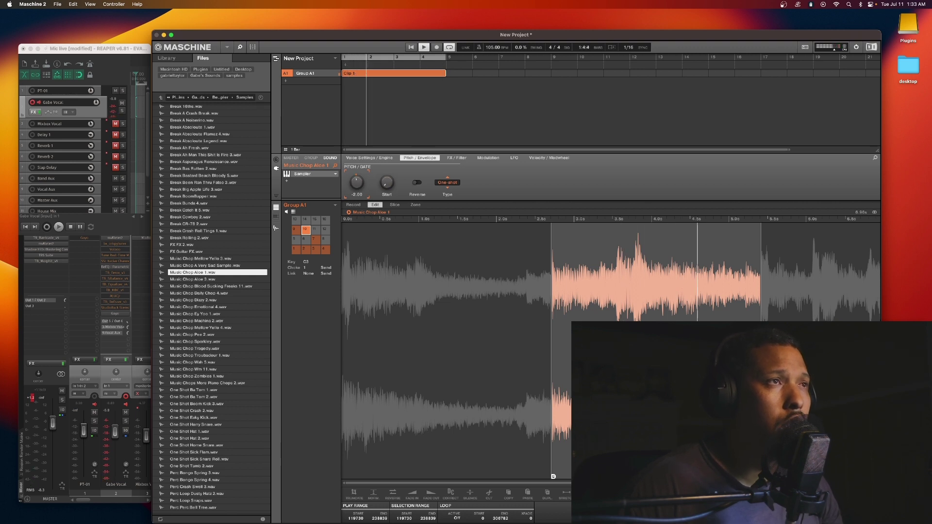
left_click_drag(356, 183, 357, 185)
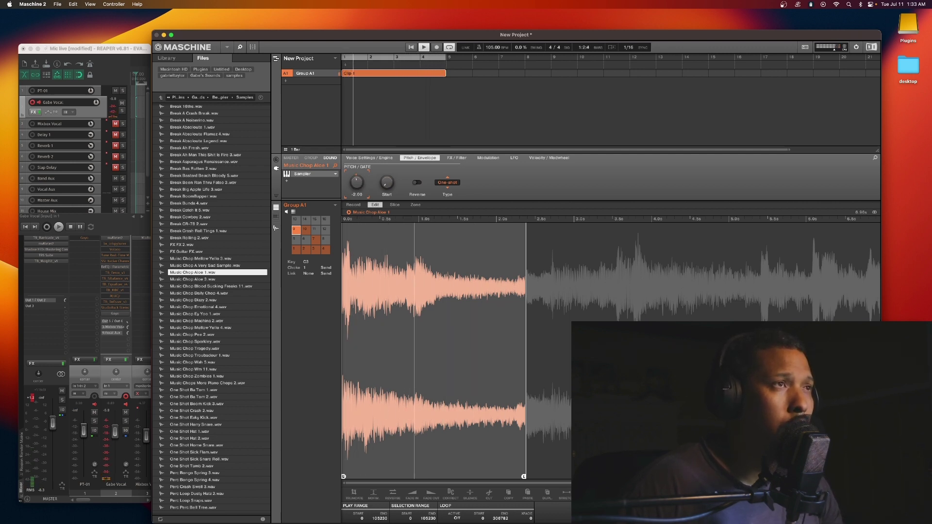
left_click_drag(357, 182, 358, 184)
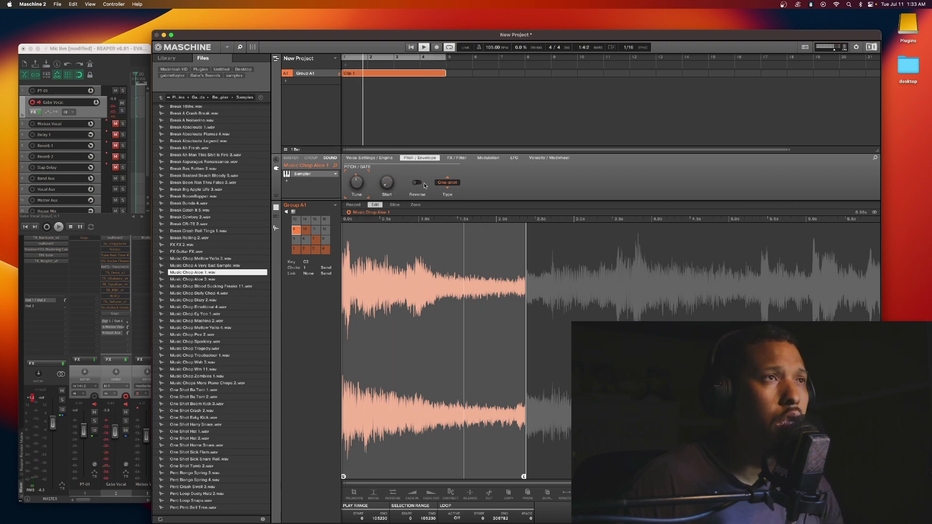
- Try the ninth sound reversed and shorten its play range to end at about 54272
left_click(417, 183)
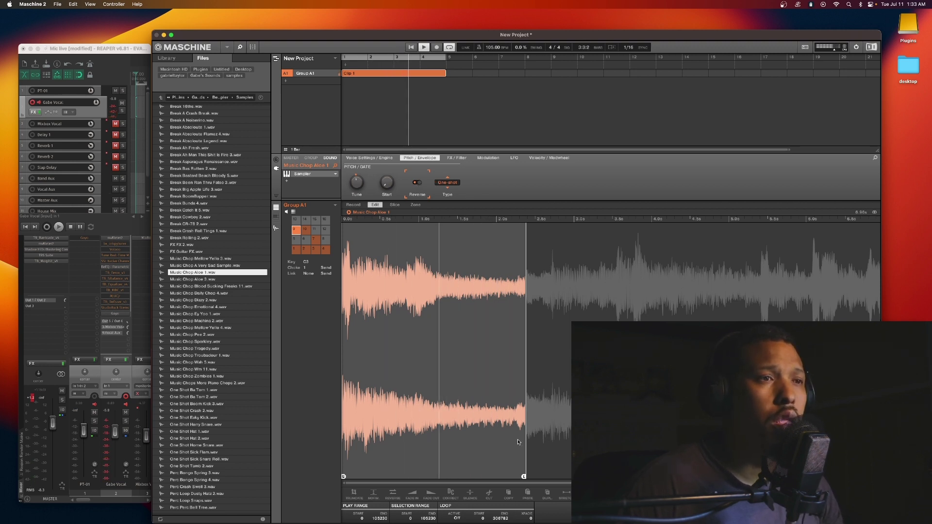
left_click_drag(524, 476, 408, 467)
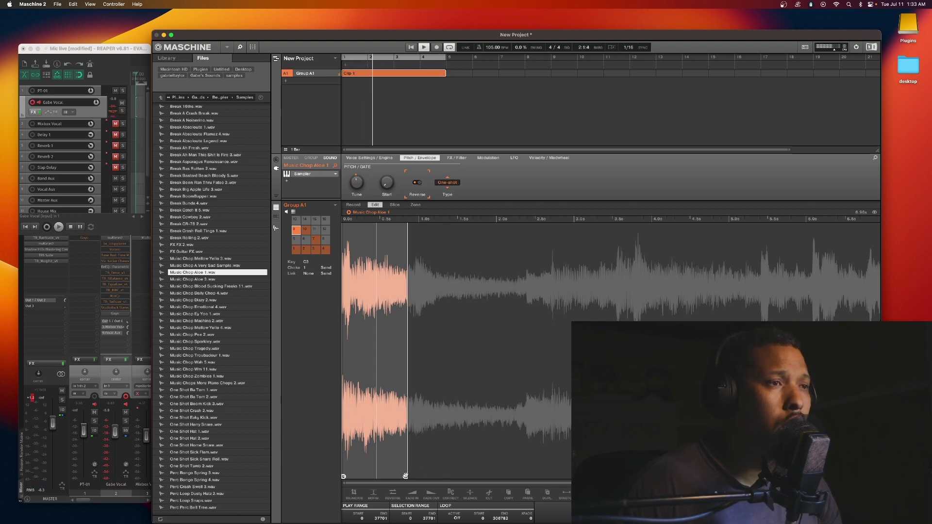
left_click_drag(405, 475, 421, 476)
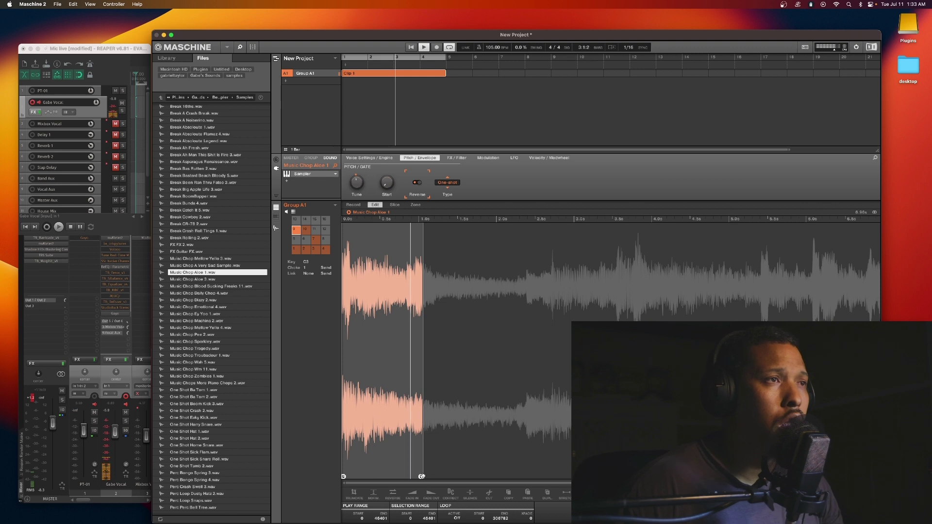
mouse_move(421, 476)
left_mouse_down()
mouse_move(441, 475)
mouse_move(370, 478)
mouse_move(436, 479)
left_mouse_up()
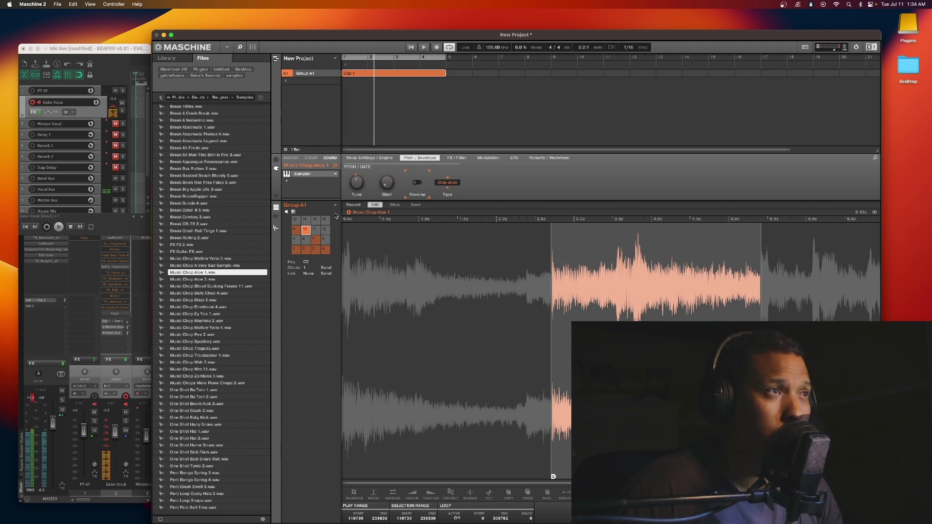
- Select the ninth sound and show the pattern editor with the group's sounds as a named list
left_click(297, 231)
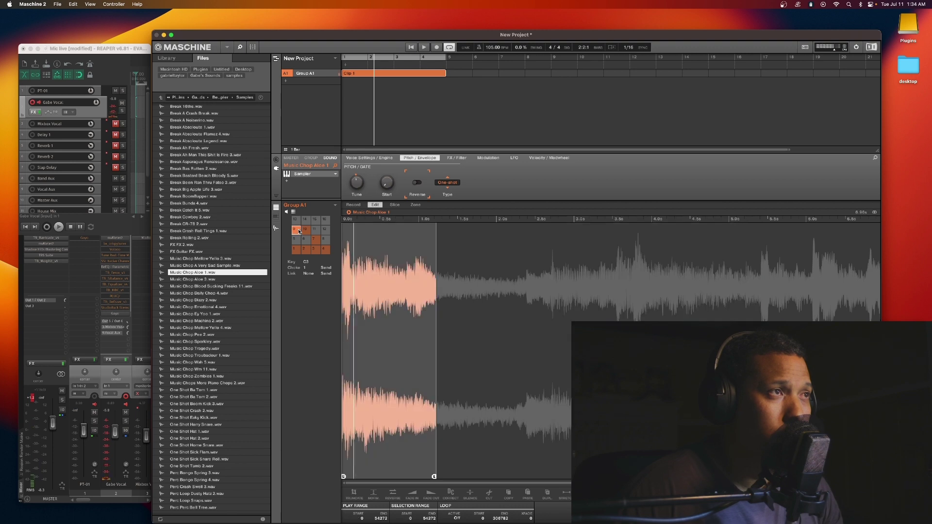
left_click(276, 216)
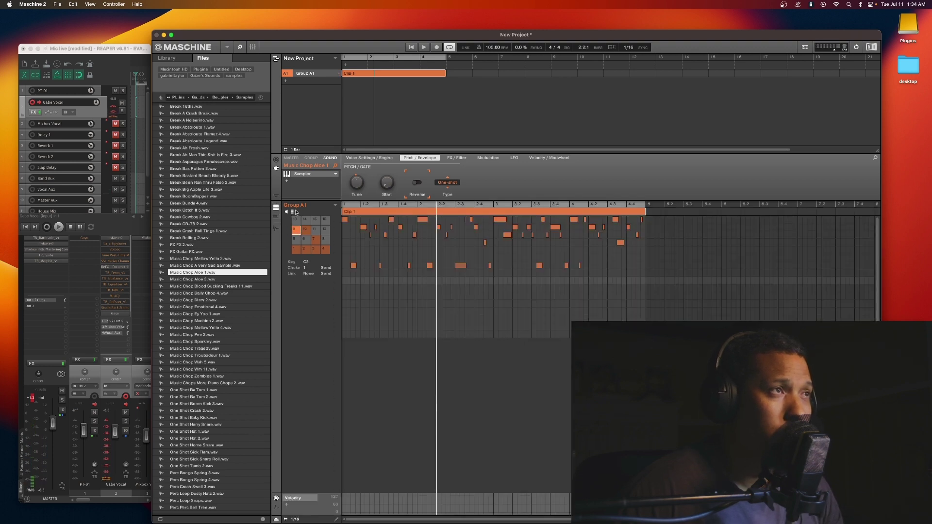
left_click(294, 212)
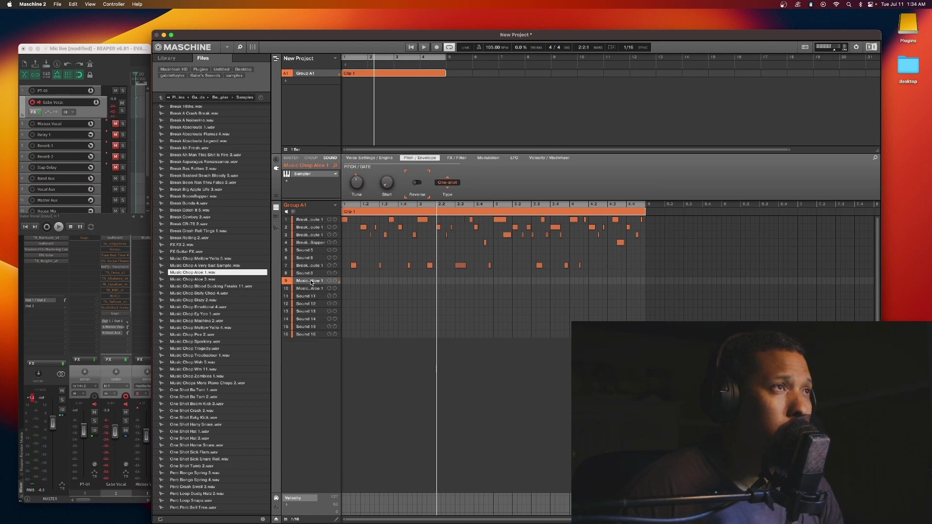
- Replace the ninth sound's Sampler with the Gospel Musicians VST3 instrument Pure Synth Platinum
left_click(335, 175)
mouse_move(377, 204)
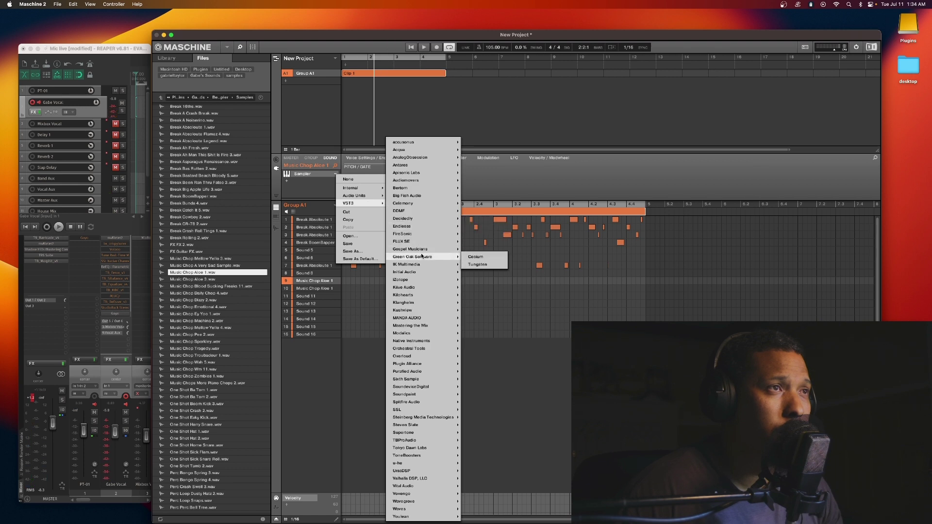
mouse_move(426, 395)
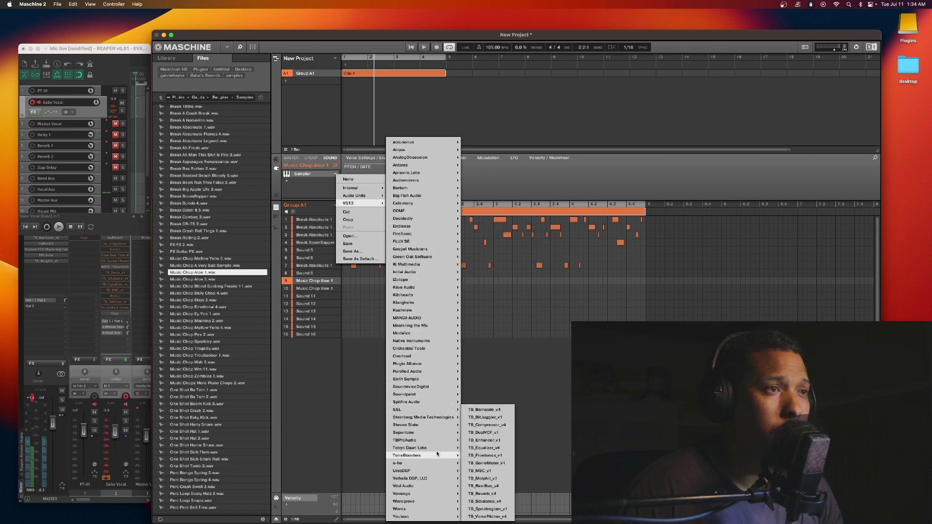
mouse_move(427, 432)
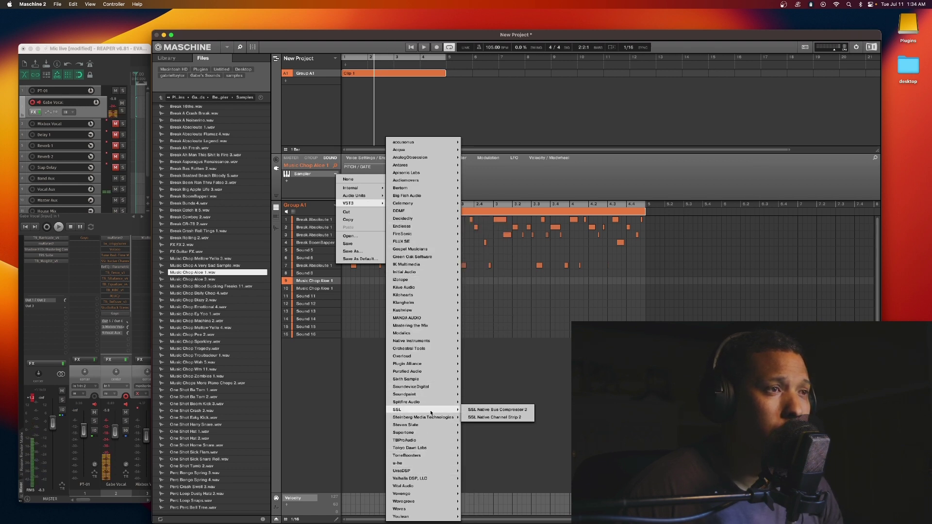
mouse_move(435, 362)
mouse_move(434, 343)
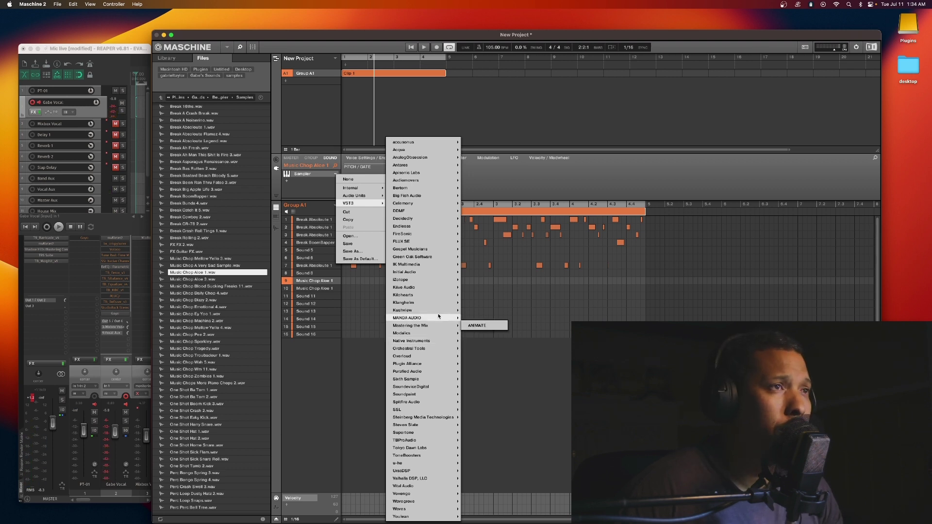
mouse_move(440, 305)
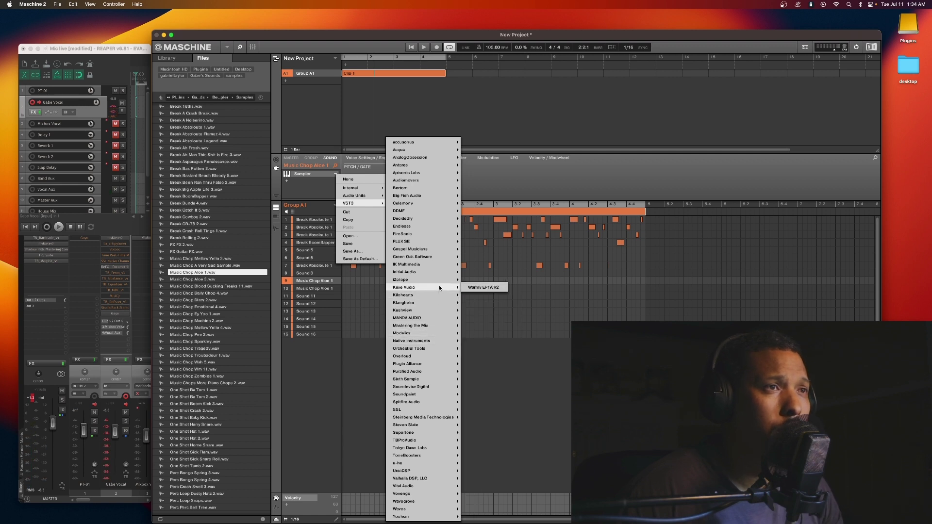
mouse_move(439, 282)
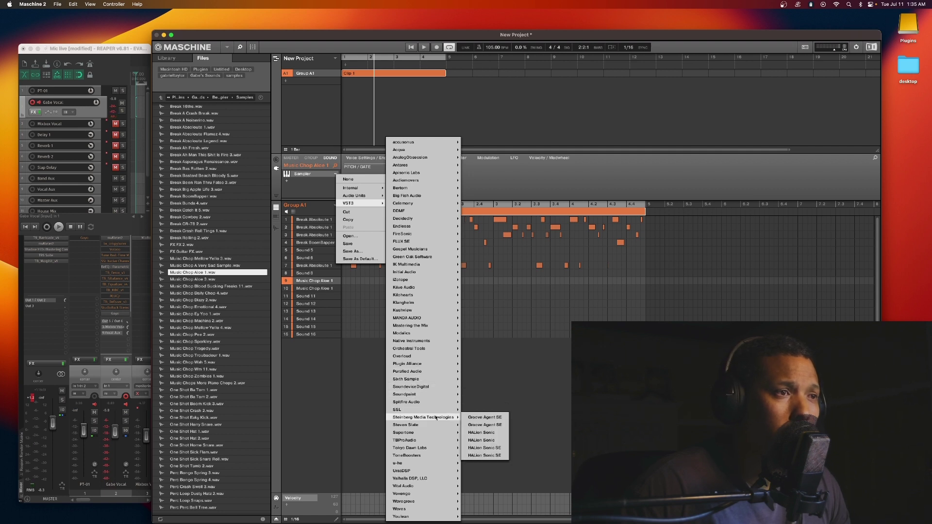
mouse_move(423, 471)
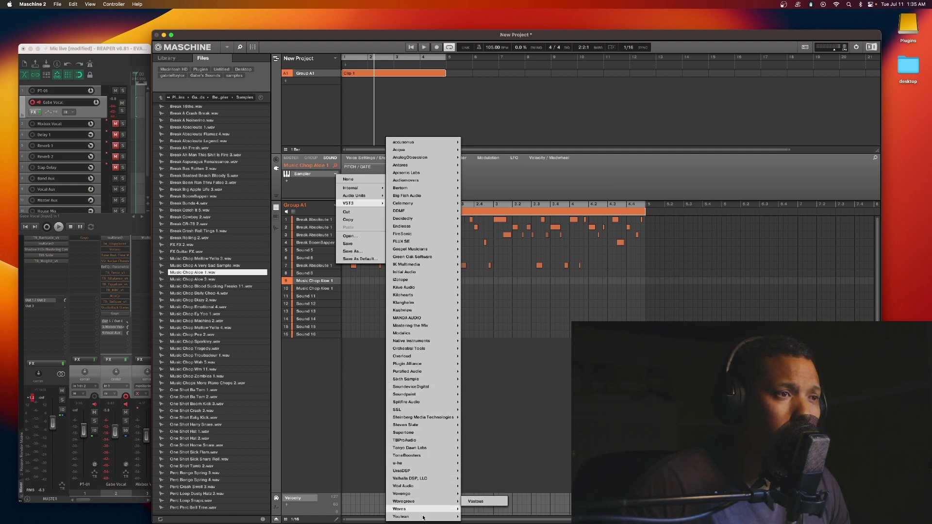
mouse_move(426, 501)
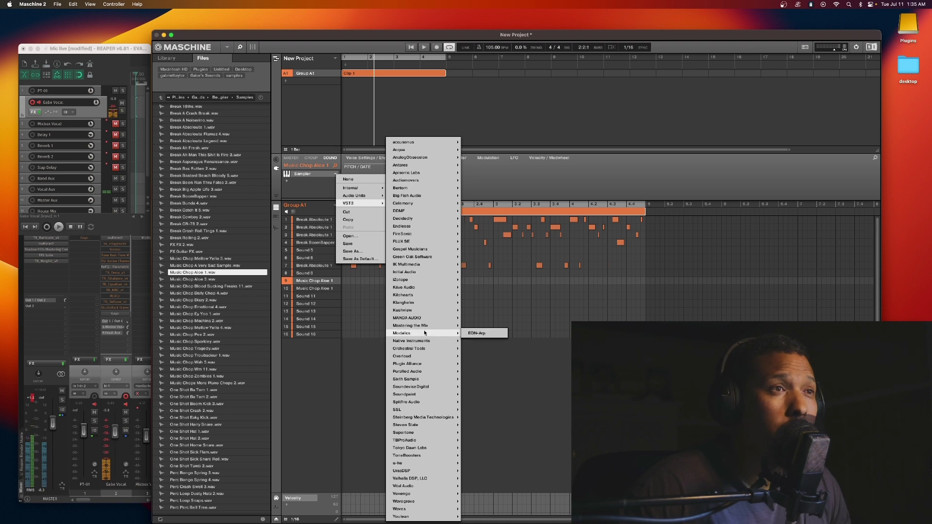
mouse_move(432, 251)
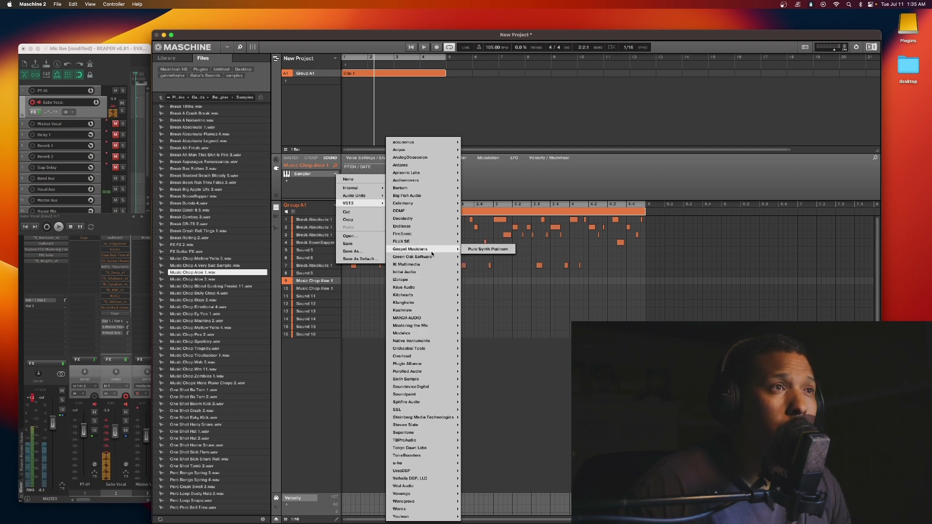
left_click(489, 250)
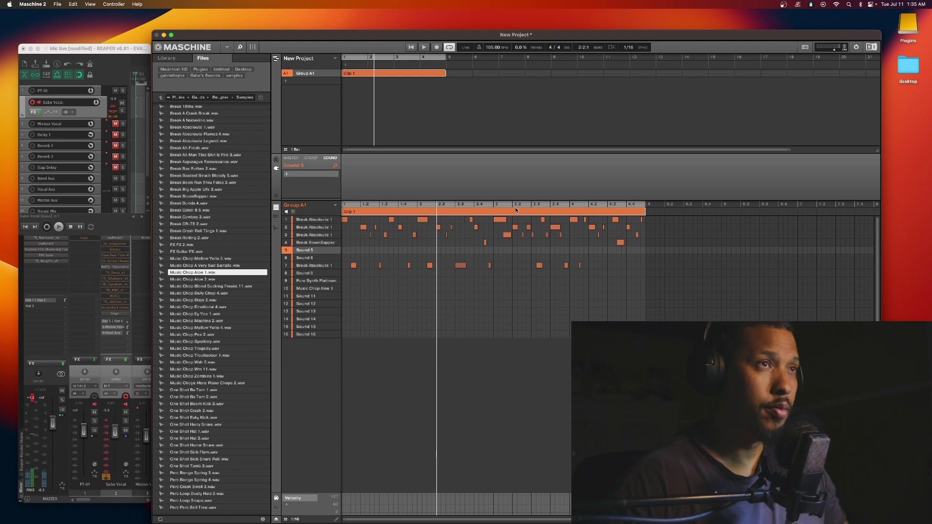
- Select the ninth sound again and open the Pure Synth Platinum interface
mouse_move(314, 281)
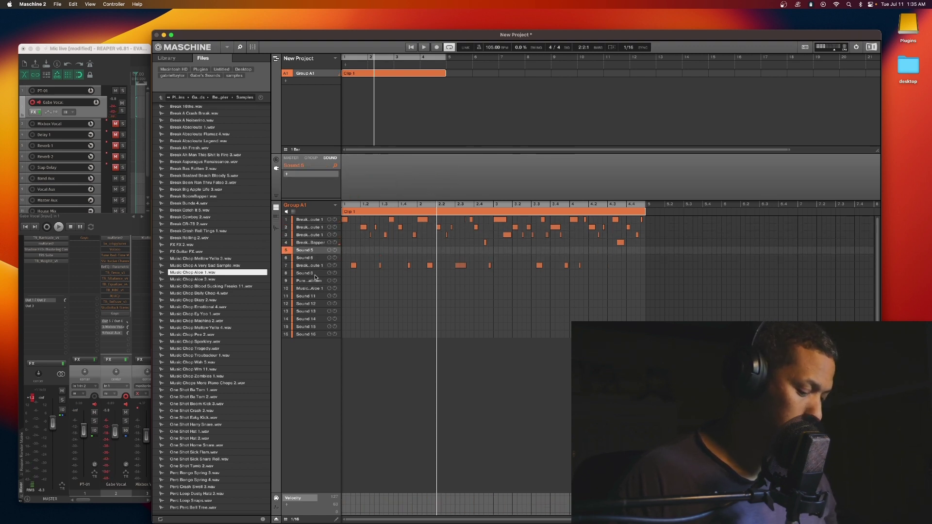
left_click(310, 280)
left_click(310, 289)
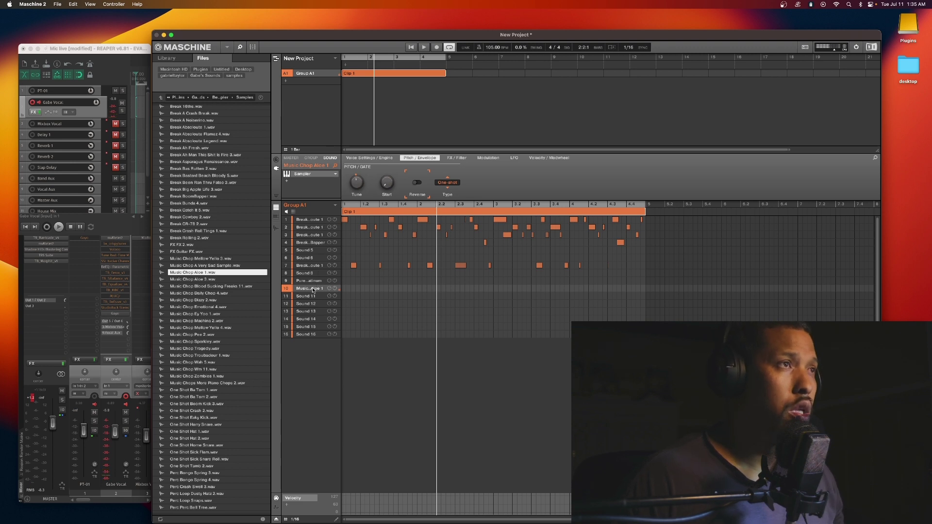
key("Up")
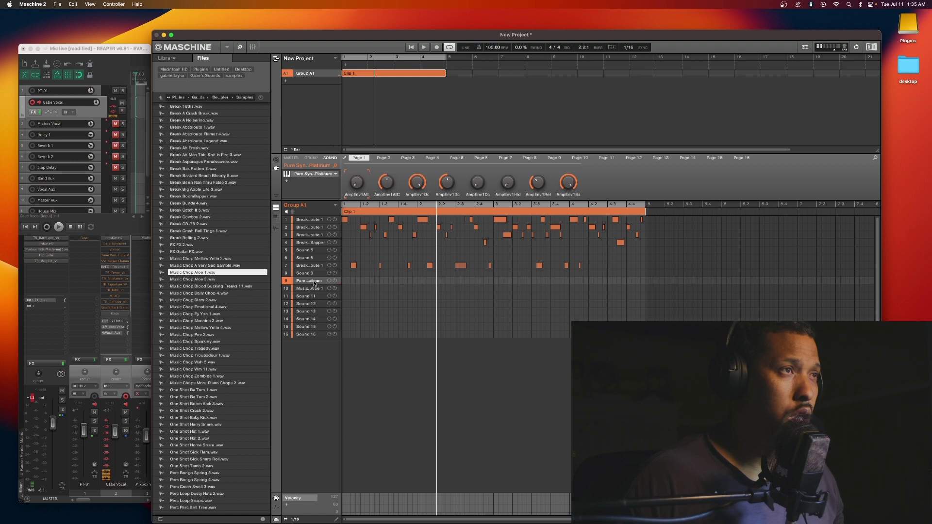
left_click(313, 174)
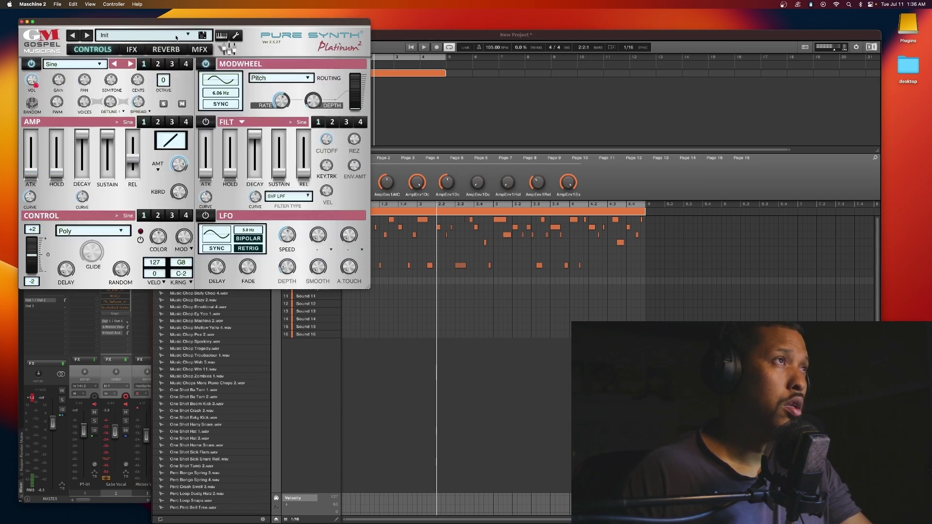
- Audition favourite presets AGAPE ETHOS and ANALOG PAD MW against the playing beat, and load ANGELS UNAWARE
left_click(160, 38)
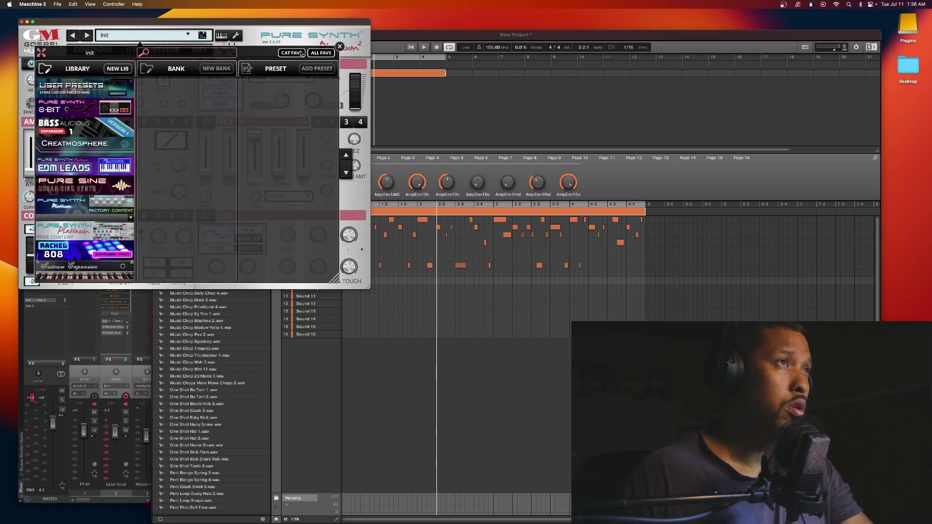
left_click(318, 54)
left_click(268, 85)
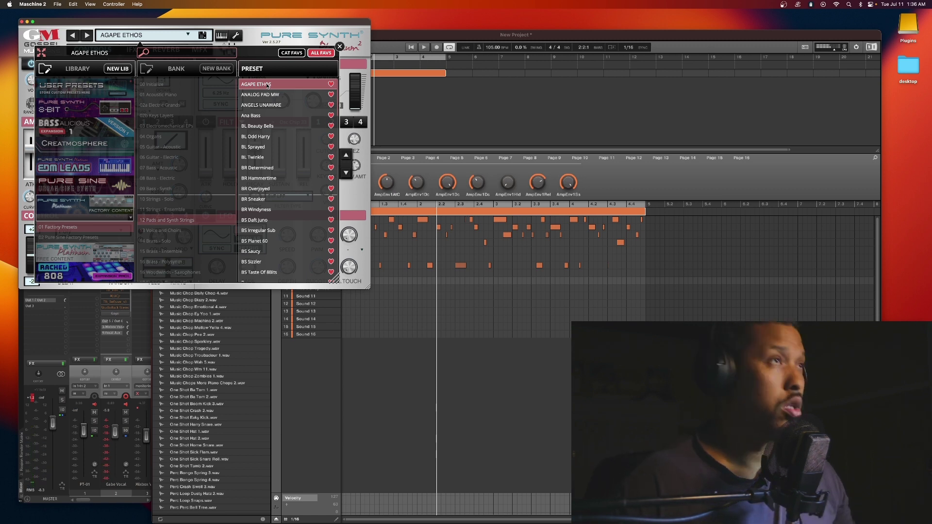
left_click(267, 95)
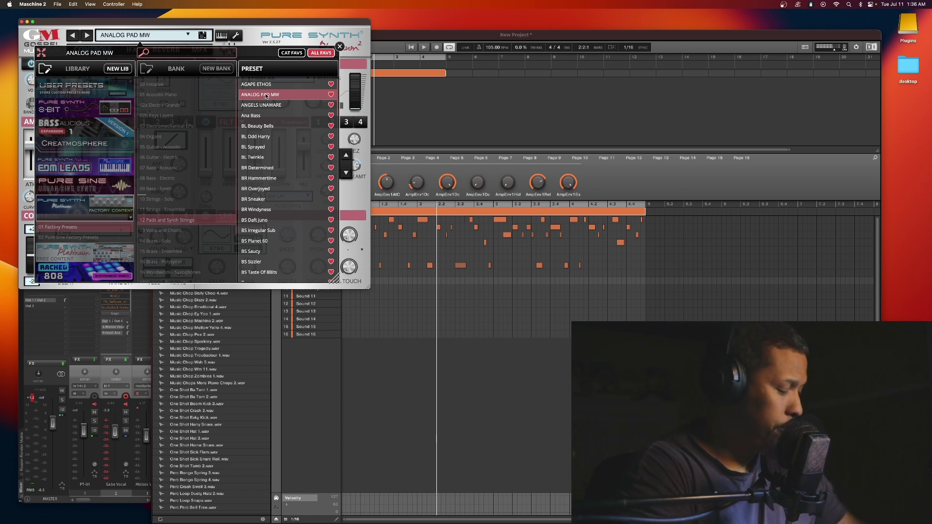
key("space")
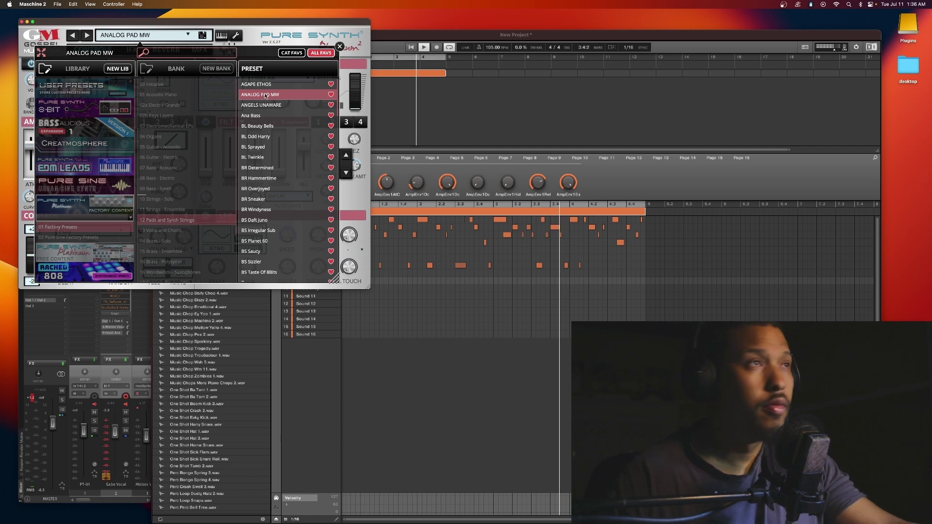
left_click(267, 105)
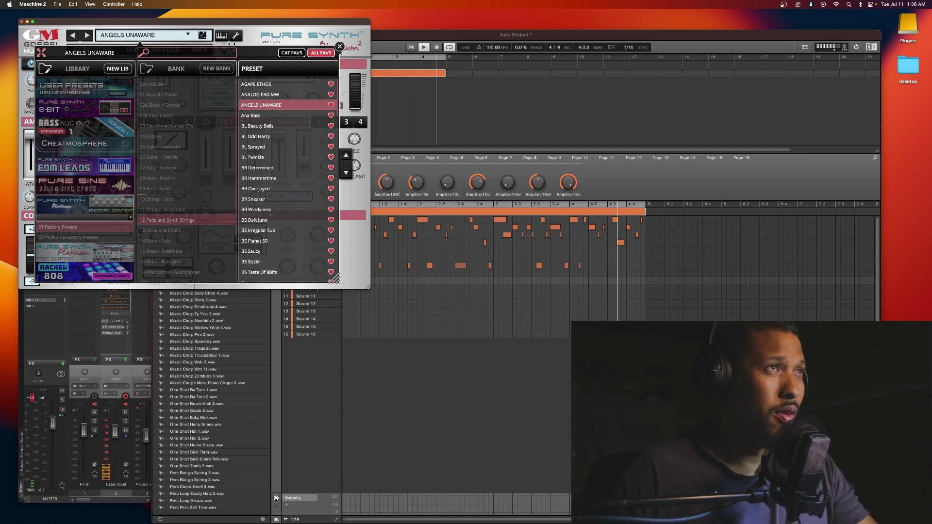
- Close the synth's windows and record a Pure Synth Platinum part across the four-bar pattern on the ninth sound
left_click(339, 50)
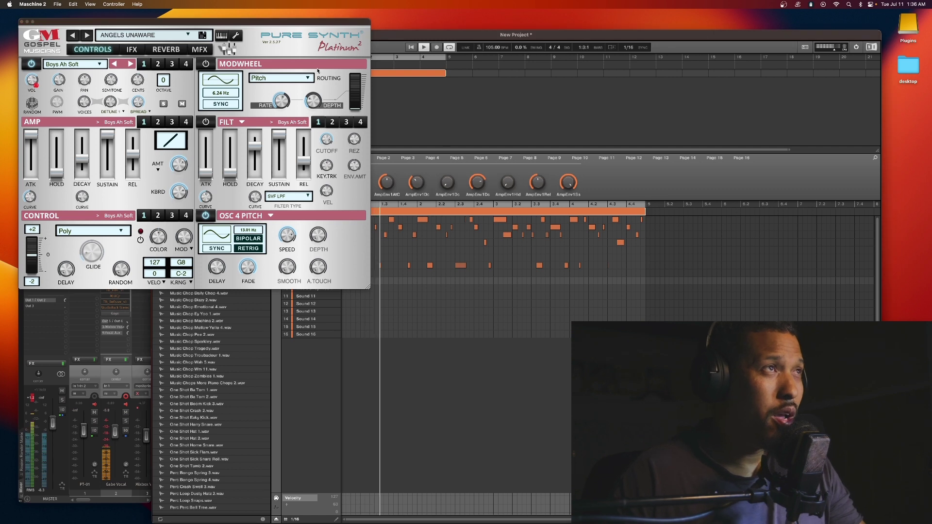
left_click(22, 22)
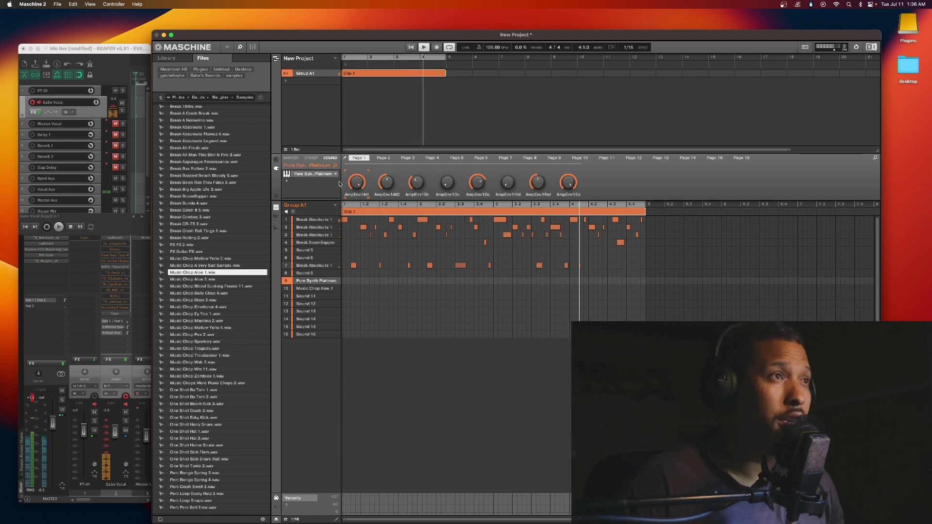
left_click(435, 47)
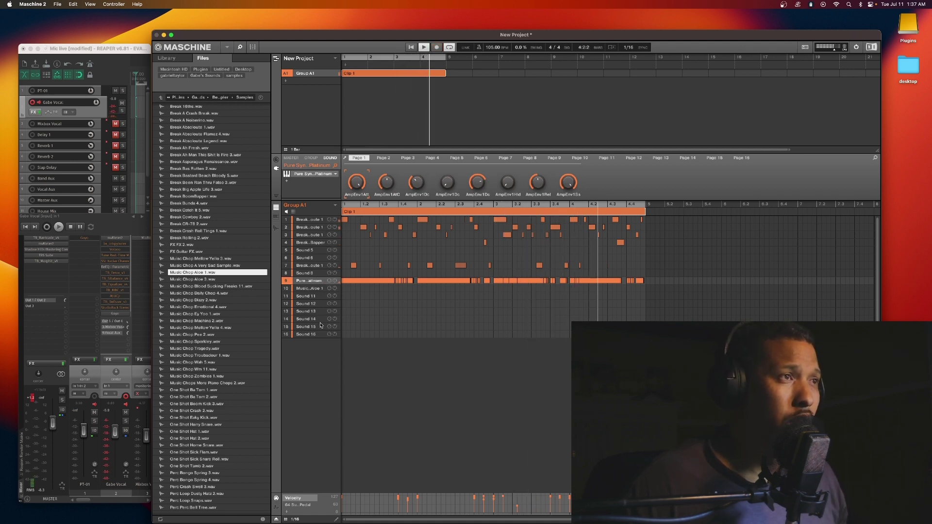
- Retune the tenth sound, Music Chop Aloe 1, to 2.00 while the pattern plays
left_click(313, 288)
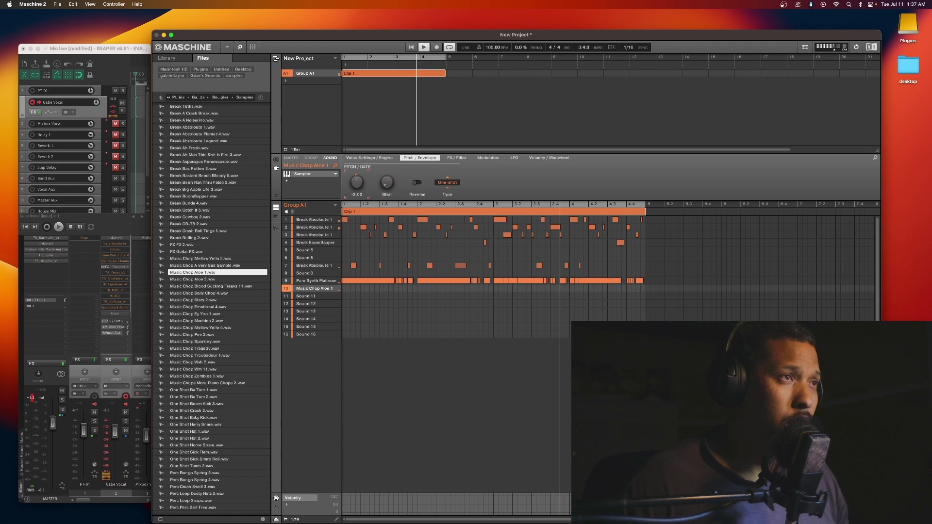
left_click_drag(357, 182, 356, 191)
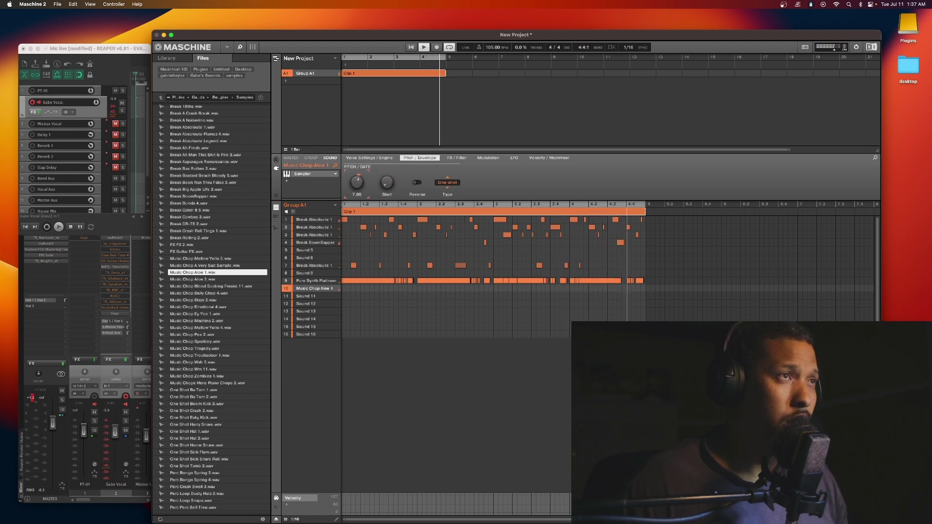
left_click_drag(357, 182, 356, 194)
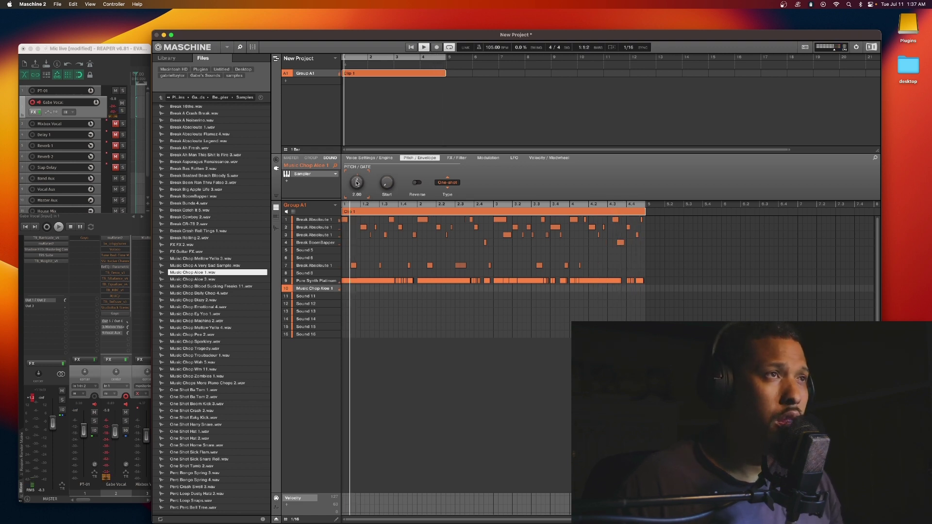
- Set the choke group to None for both the ninth sound, Pure Synth Platinum, and the tenth sound, Music Chop Aloe 1
left_click(375, 158)
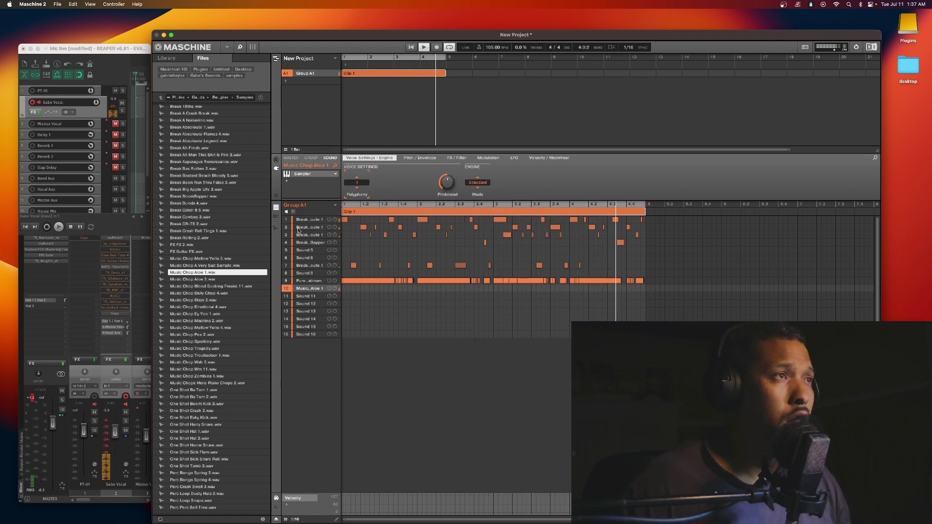
left_click(276, 213)
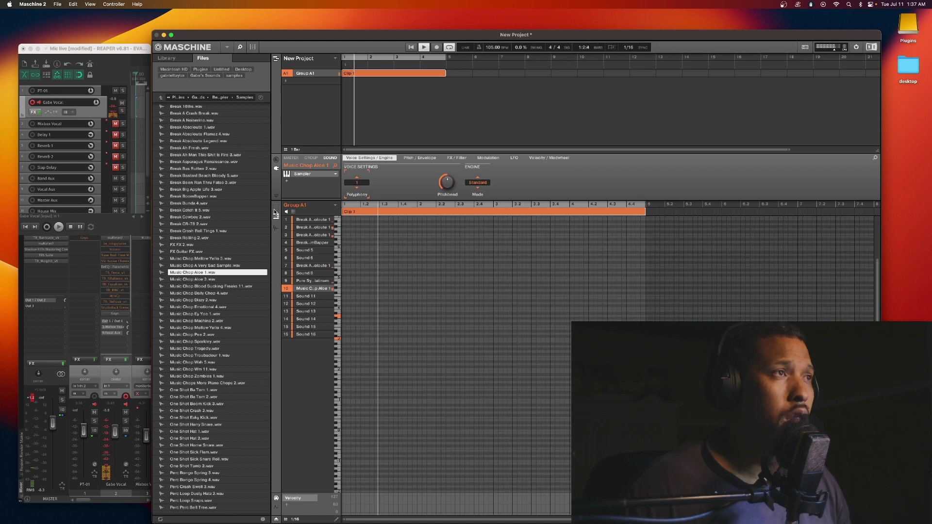
left_click(275, 212)
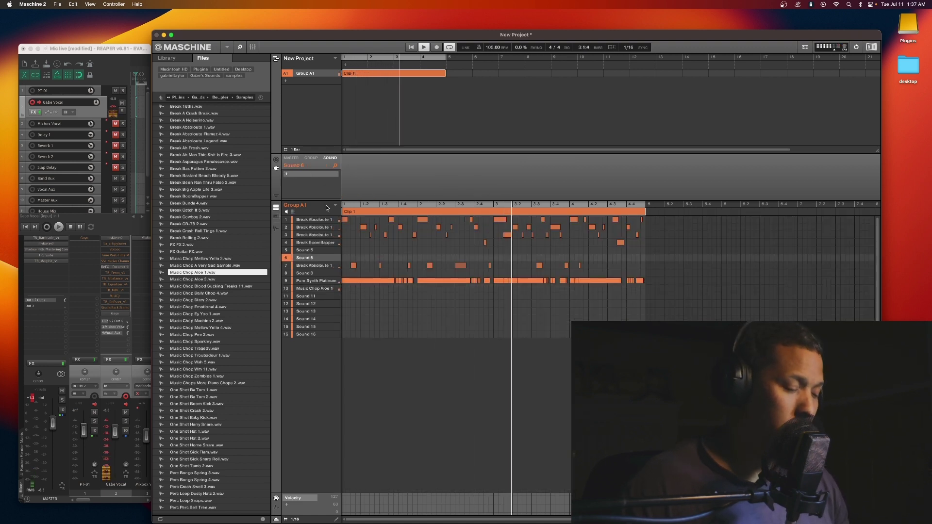
left_click(293, 212)
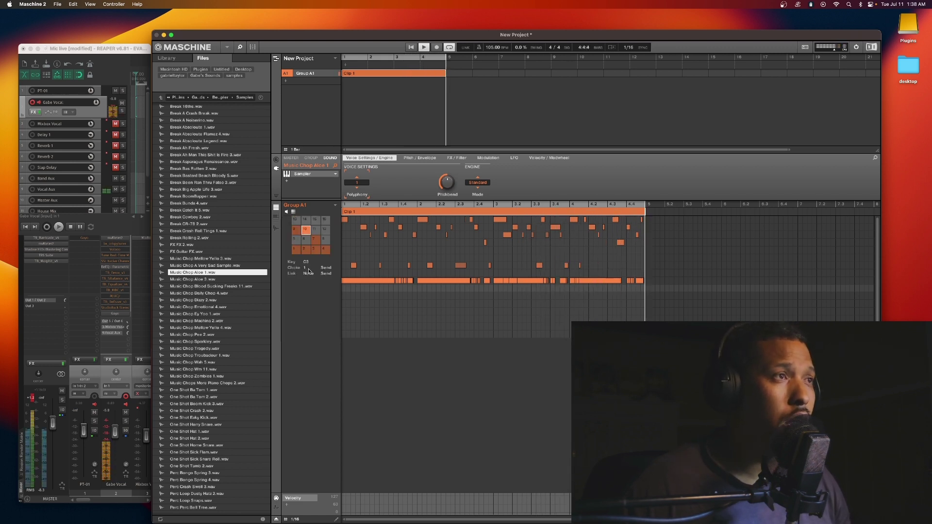
left_click(294, 232)
left_click(308, 267)
left_click(320, 281)
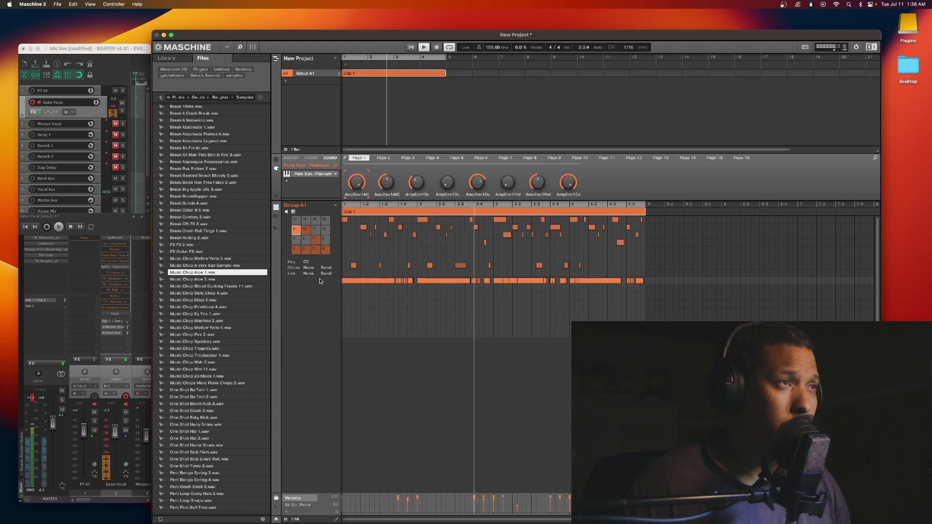
left_click(304, 229)
left_click(308, 267)
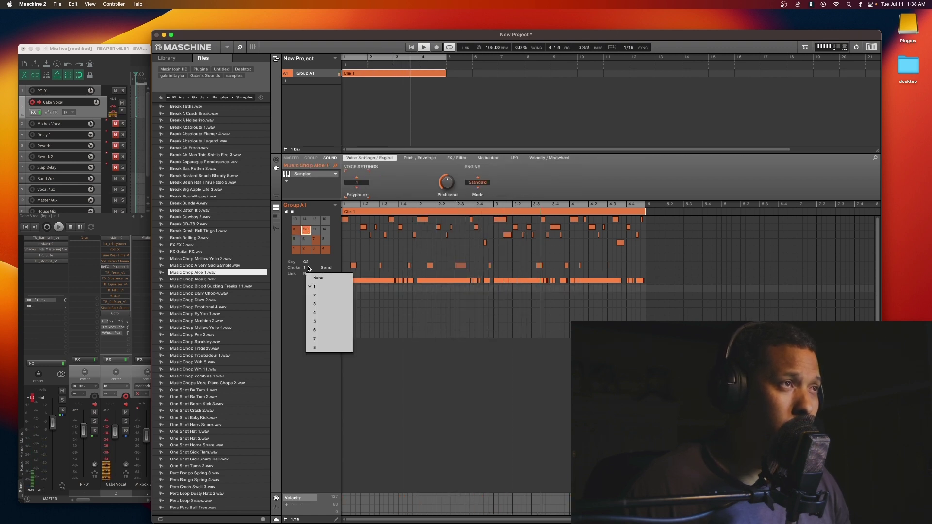
left_click(319, 278)
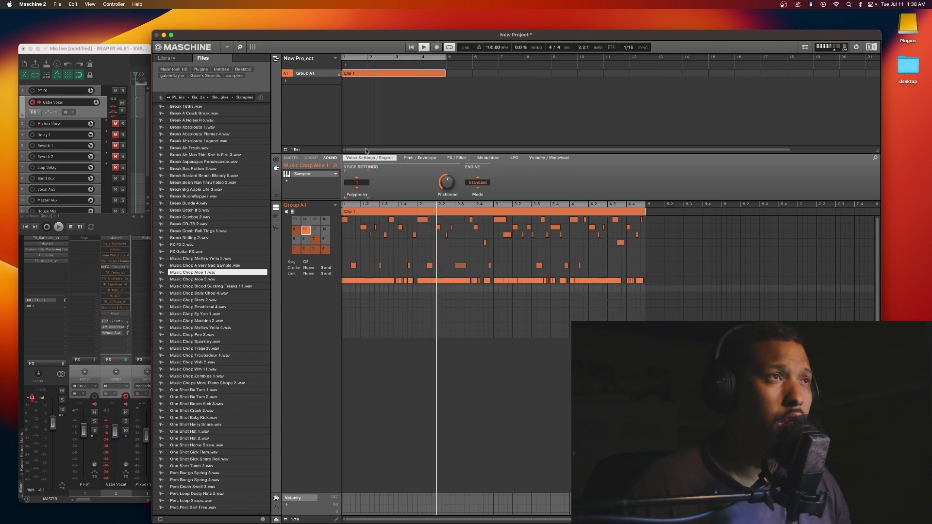
- Examine the tenth sound's mixer channel and its sampler settings, from voice, pitch and filter to modulation, LFO and velocity
left_click(253, 47)
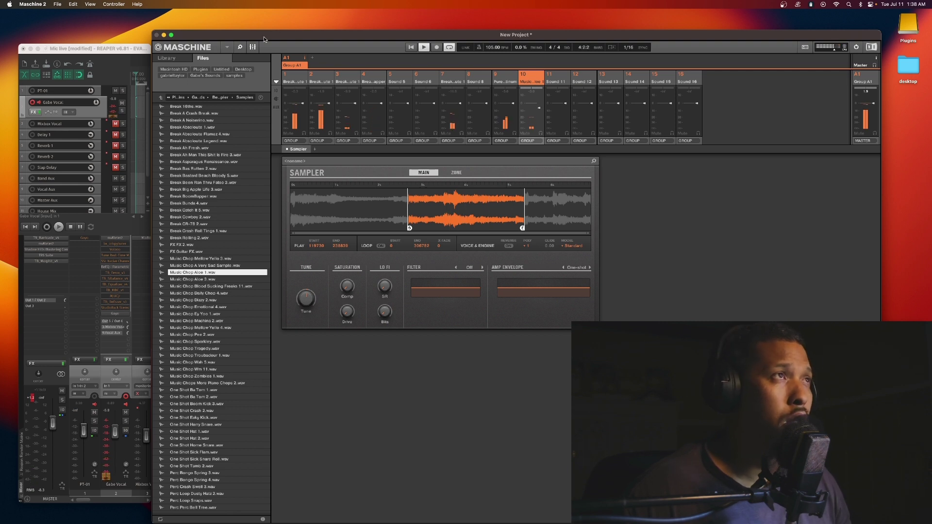
left_click(253, 47)
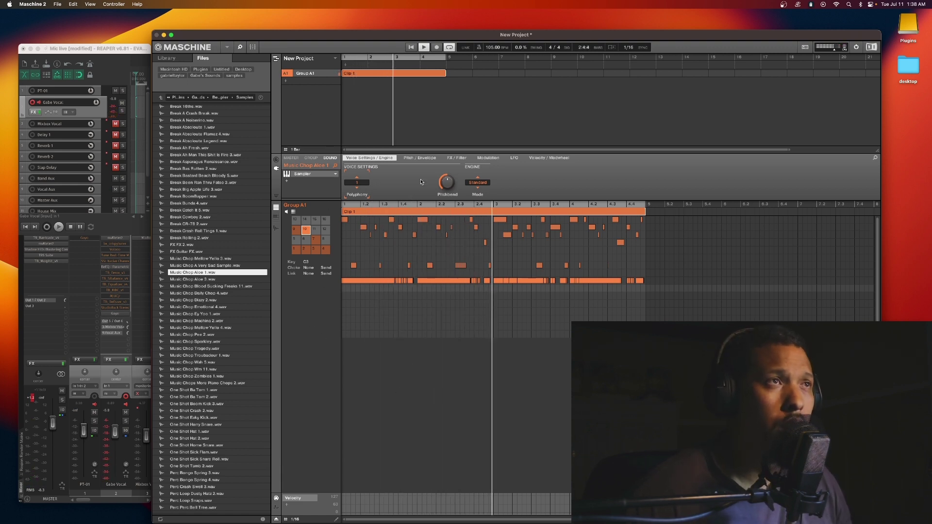
left_click(549, 158)
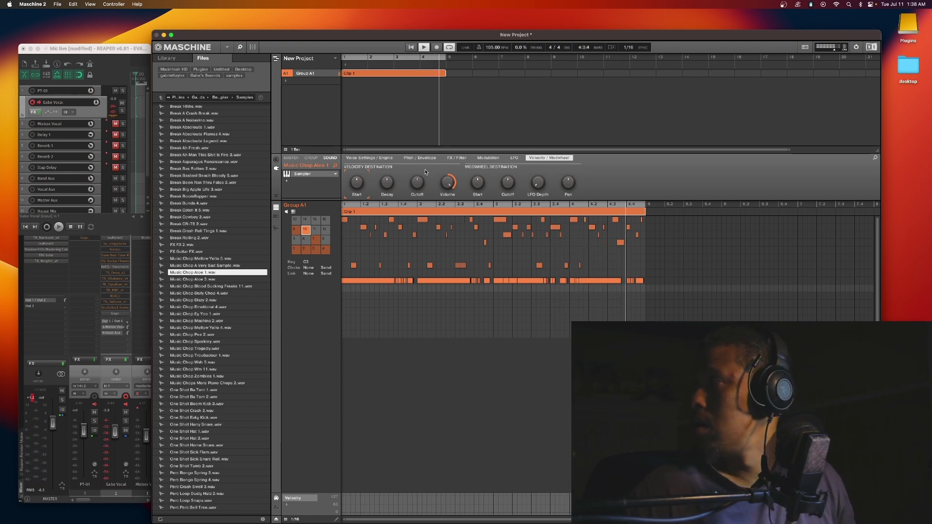
left_click(390, 160)
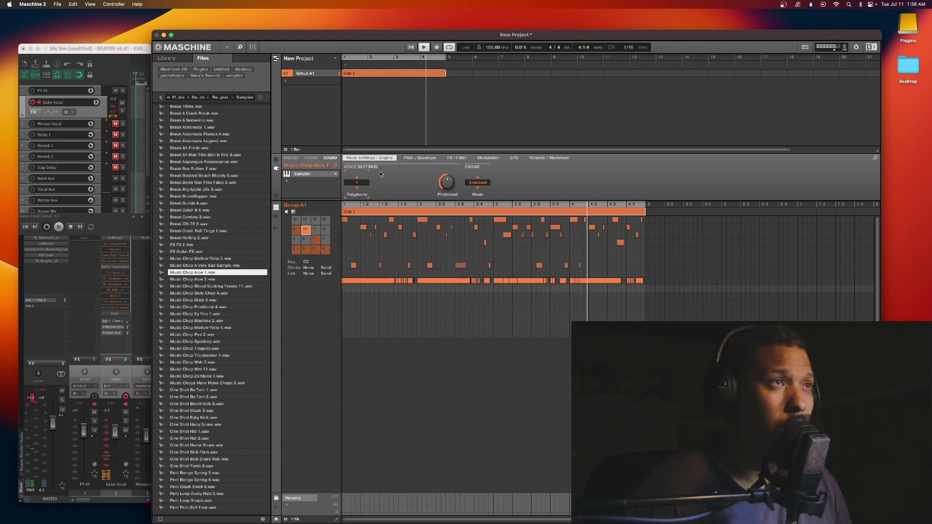
left_click(408, 159)
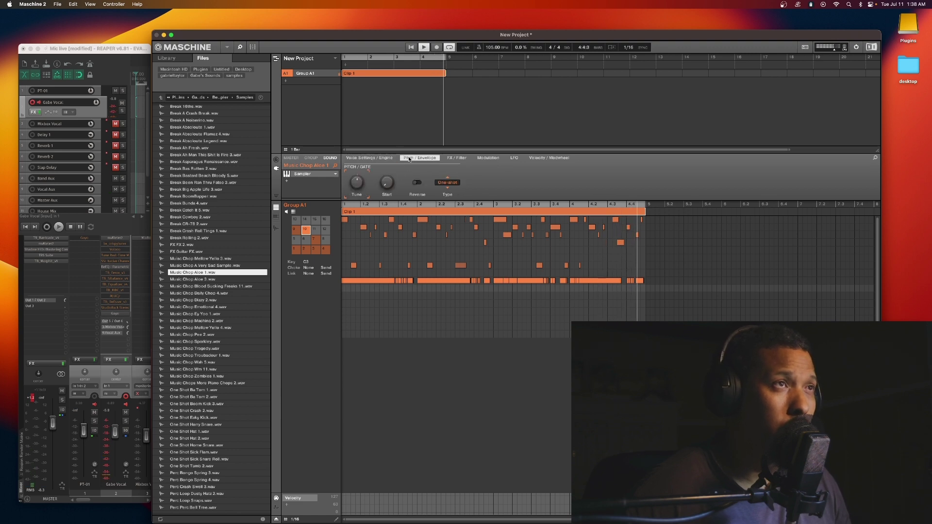
left_click(381, 159)
left_click(457, 157)
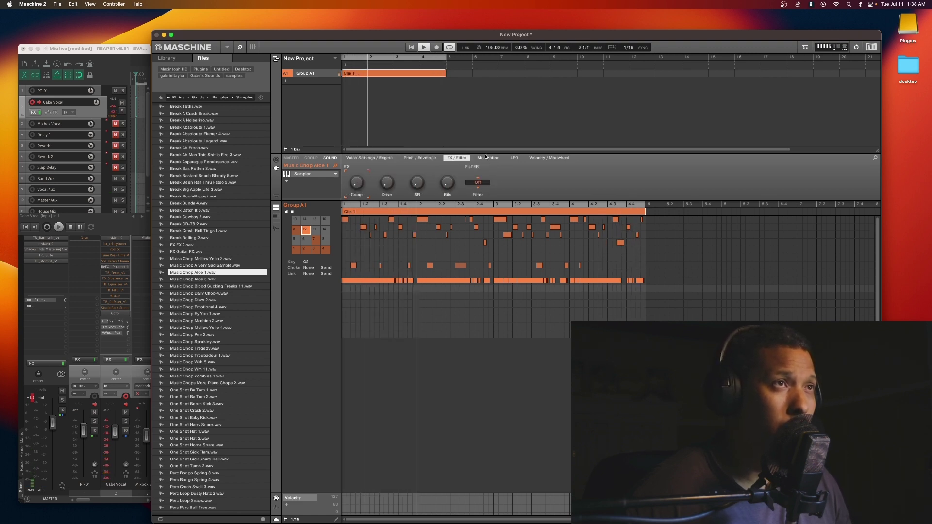
left_click(488, 157)
left_click(514, 159)
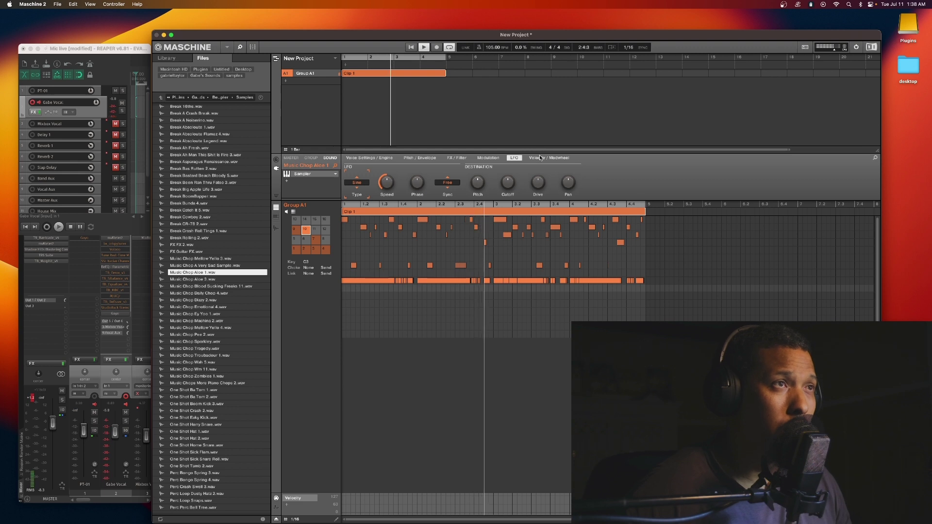
left_click(549, 157)
left_click(383, 159)
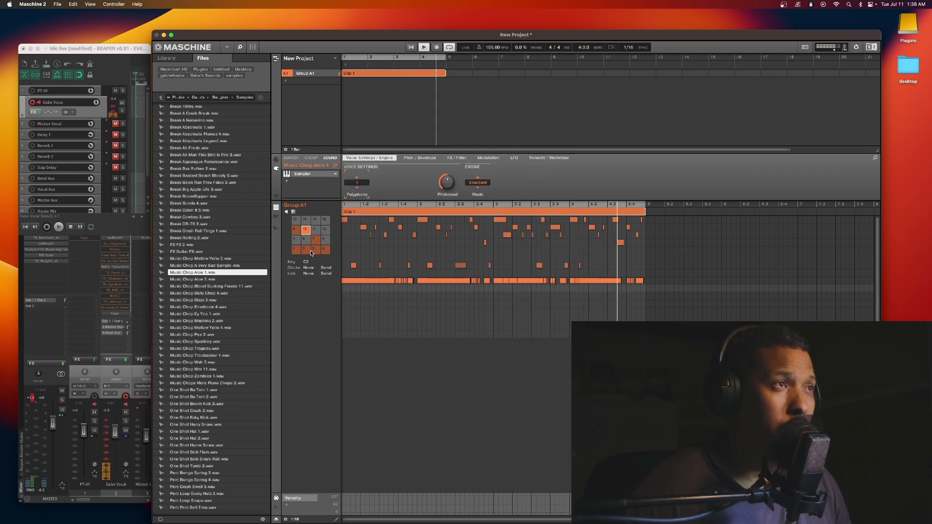
- Load the Pure Synth Platinum instrument on the empty eleventh sound
left_click(277, 217)
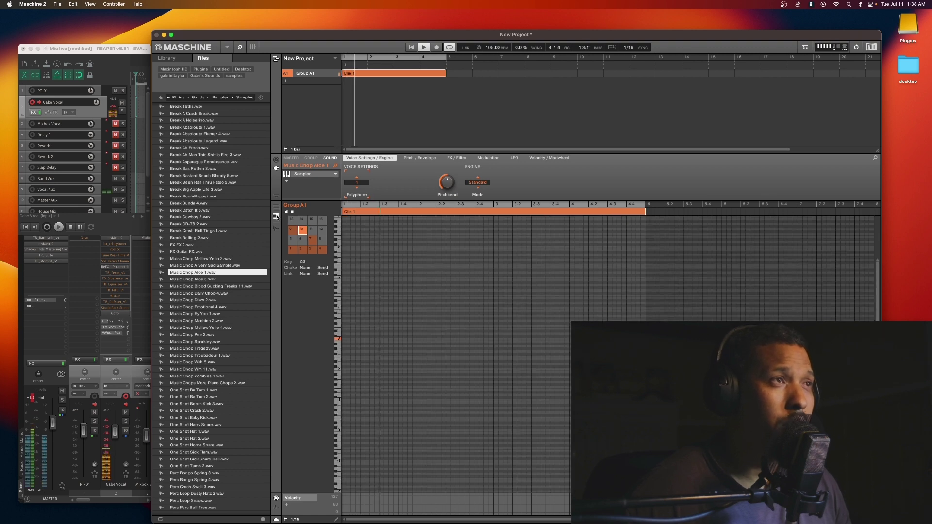
left_click(275, 227)
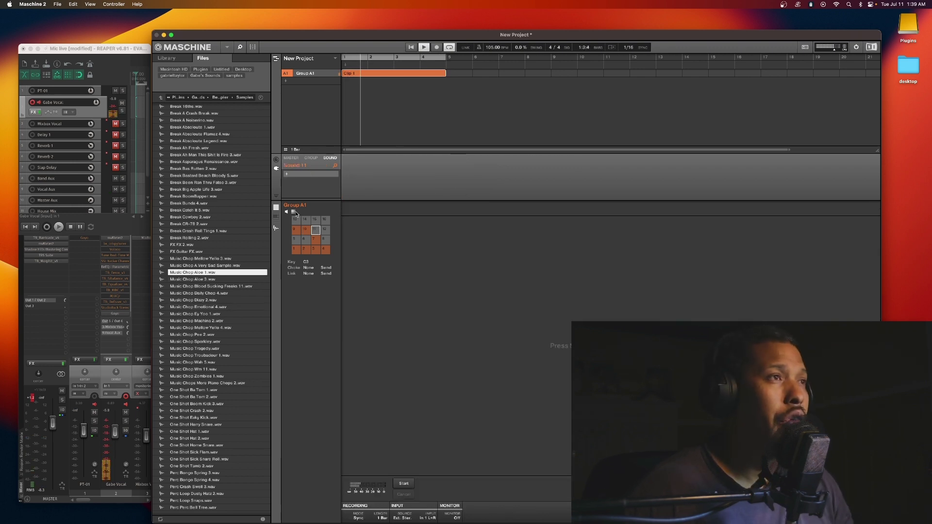
left_click(305, 175)
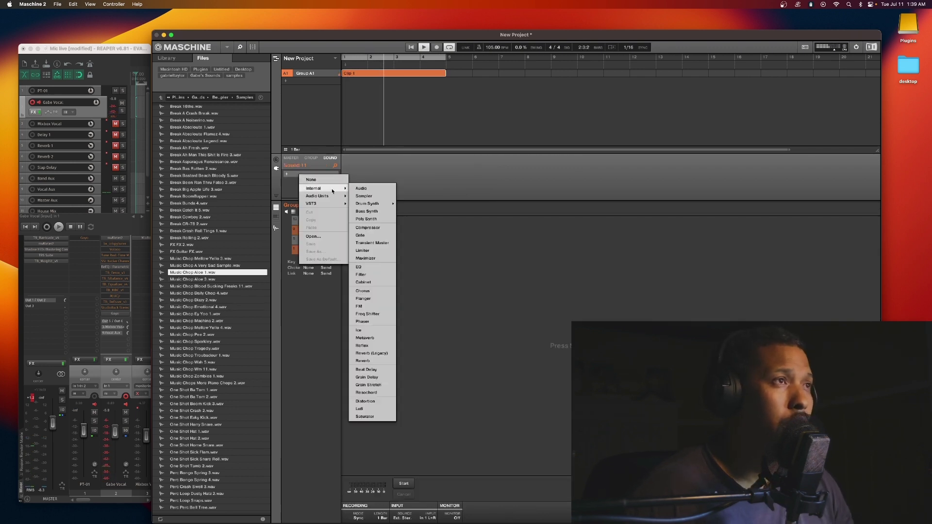
mouse_move(335, 190)
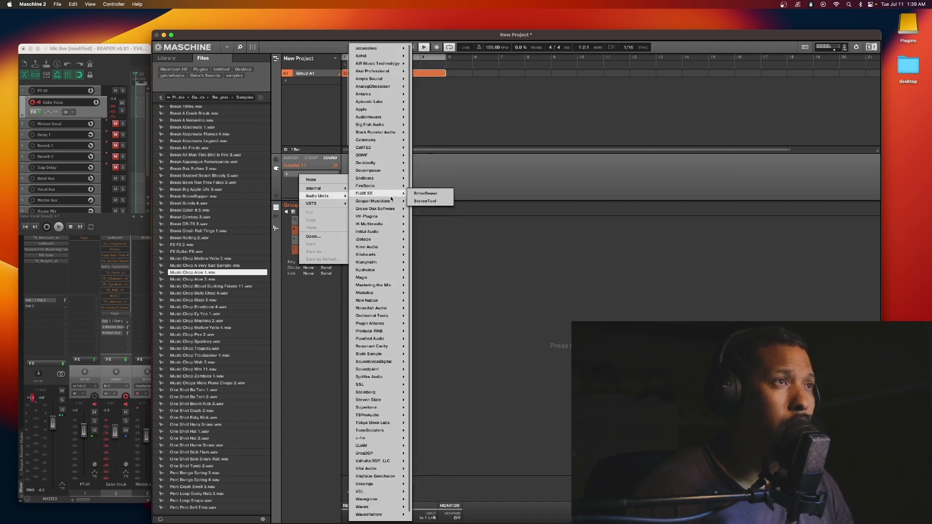
mouse_move(392, 205)
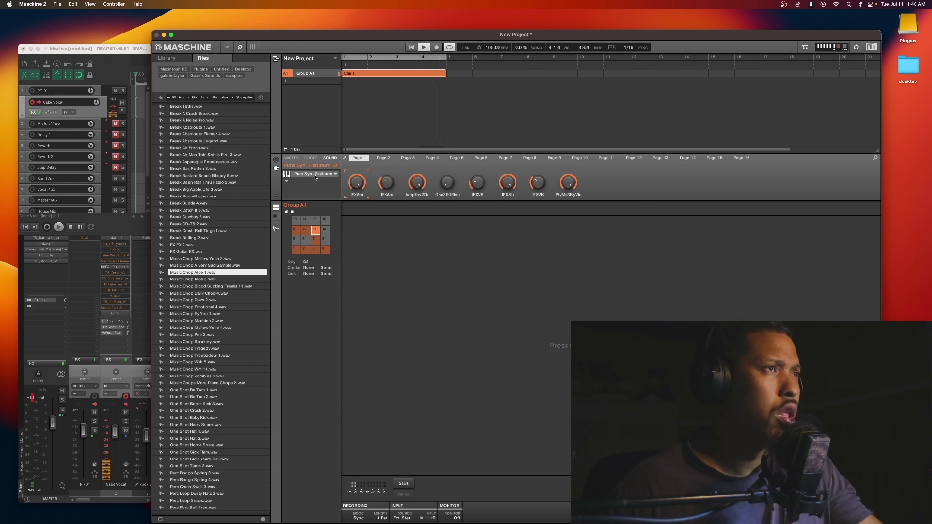
- Open the new synth's interface, filter its presets to all favourites, audition ANGELS UNAWARE and load Ana Bass
left_click(315, 175)
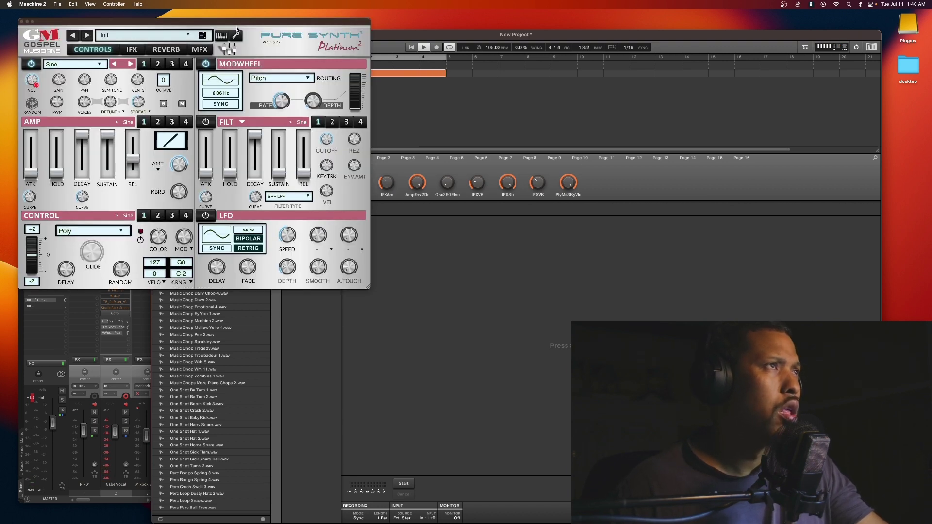
left_click(181, 35)
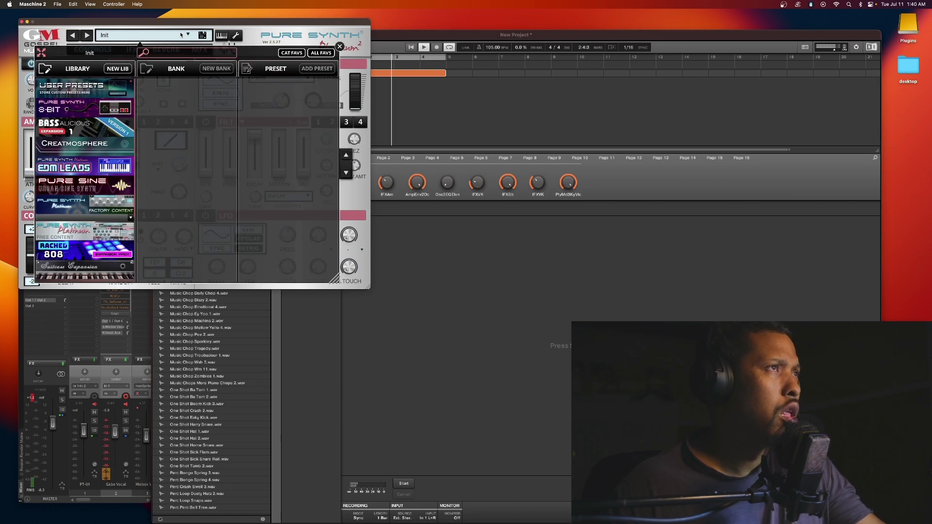
left_click(316, 52)
left_click(260, 105)
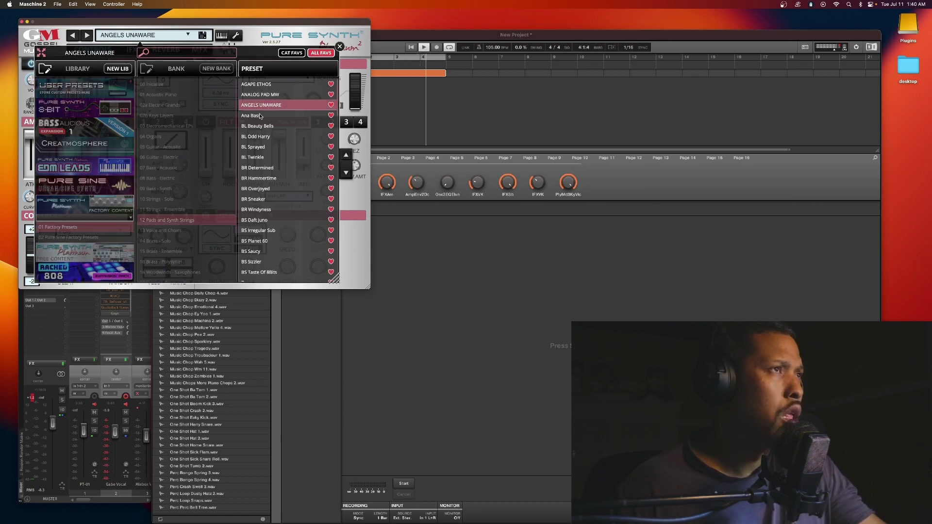
left_click(260, 116)
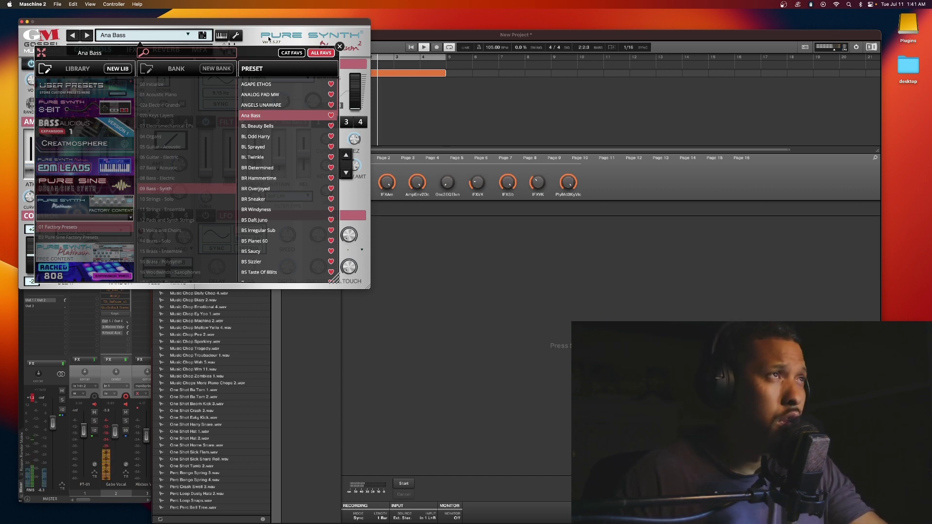
left_click(339, 46)
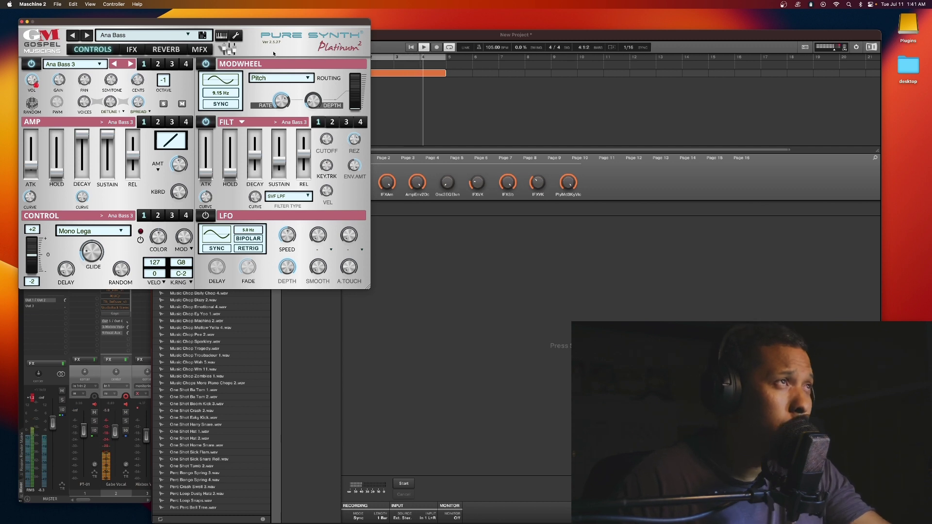
- Close the synth's window and add a Maximizer effect after Pure Synth Platinum on the eleventh sound
left_click(21, 22)
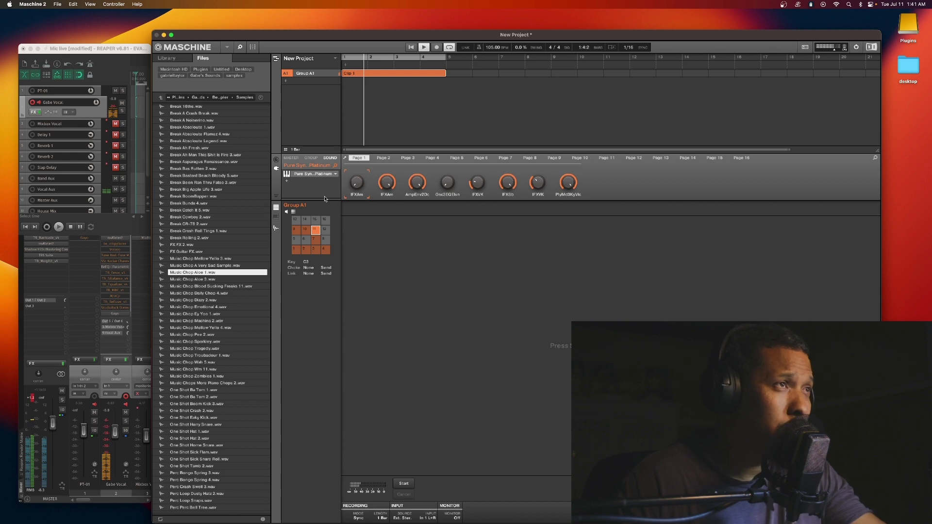
left_click(306, 184)
mouse_move(330, 196)
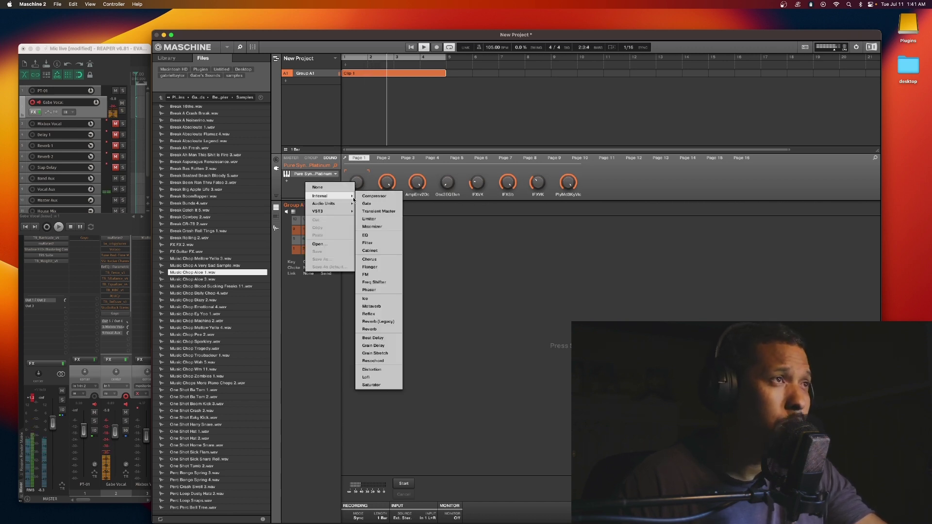
left_click(373, 227)
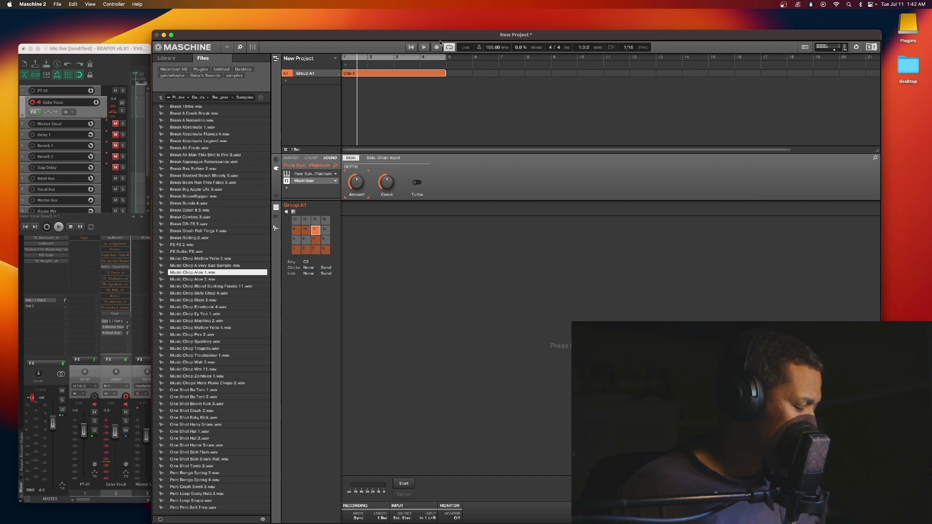
- Record an Ana Bass part across the four-bar pattern on the eleventh sound
left_click(437, 47)
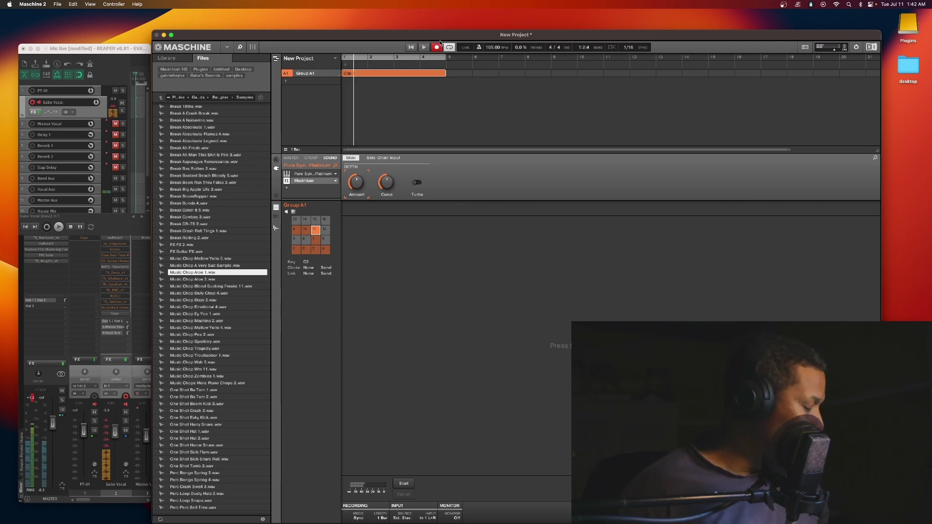
left_click(436, 46)
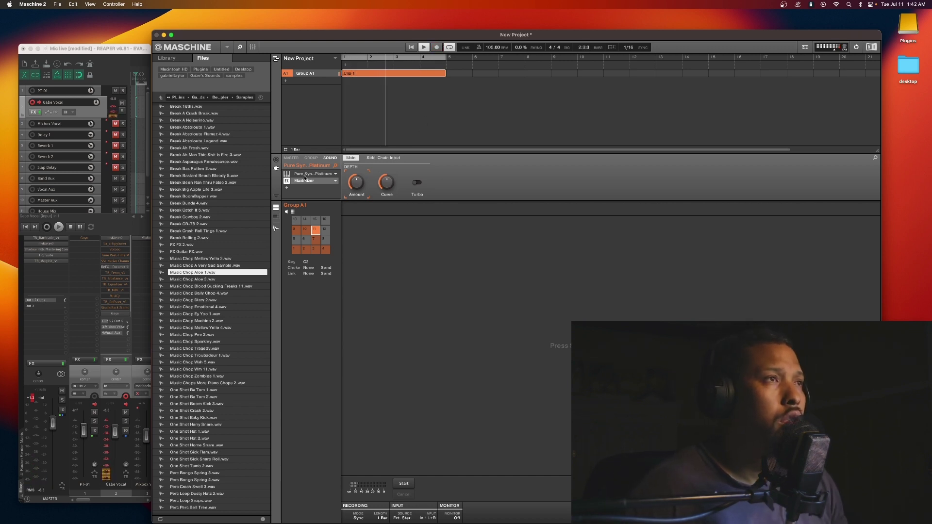
- Review the recorded bass part in the pattern's sound list and piano roll, and open the mixer to check its level
left_click(292, 211)
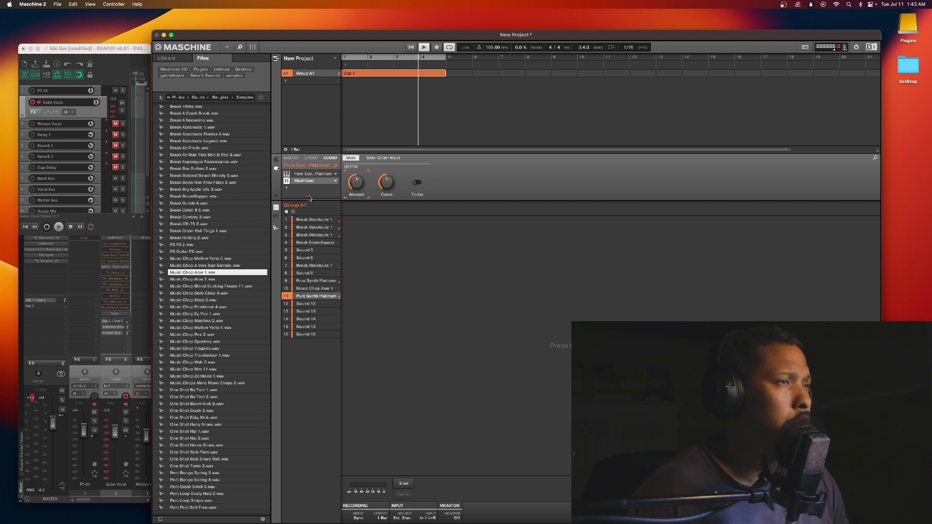
mouse_move(288, 239)
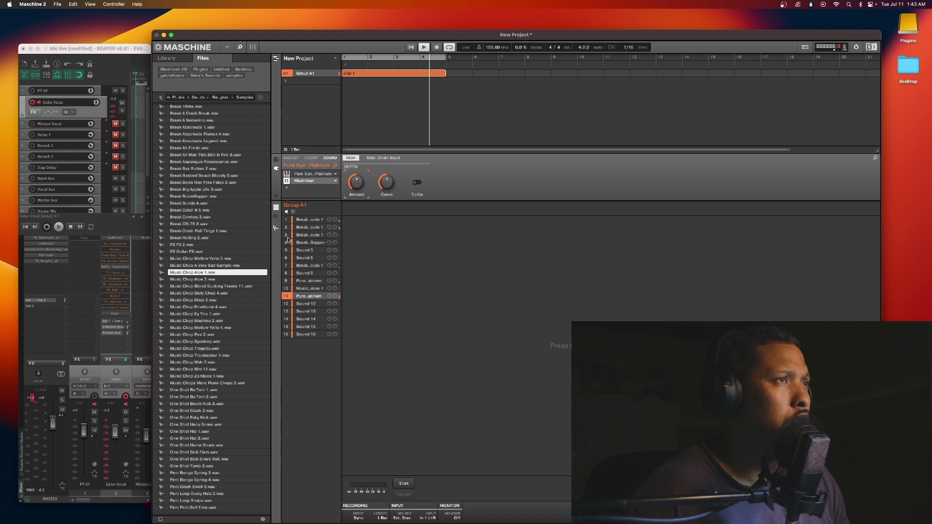
left_click(276, 217)
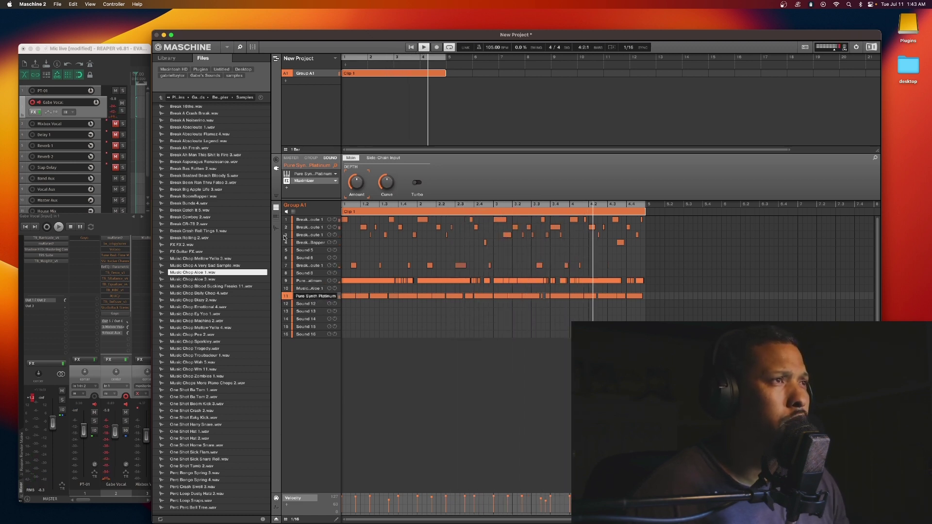
left_click(276, 215)
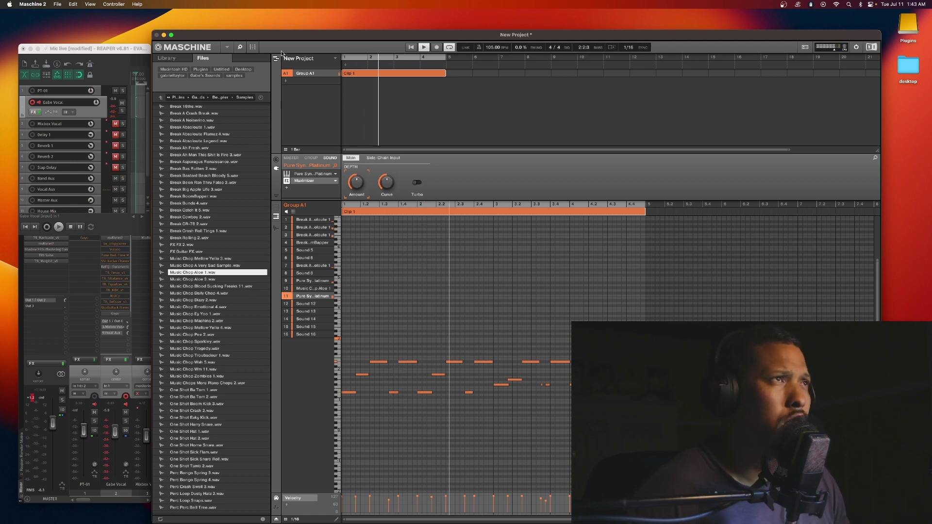
left_click(253, 47)
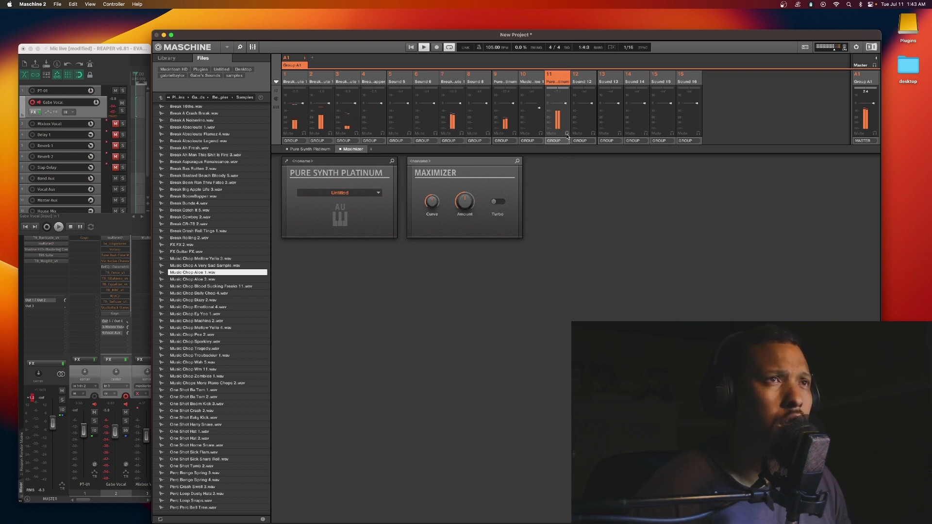
- Mute and unmute the eleventh sound during playback to compare the beat with and without the bass
left_click(551, 133)
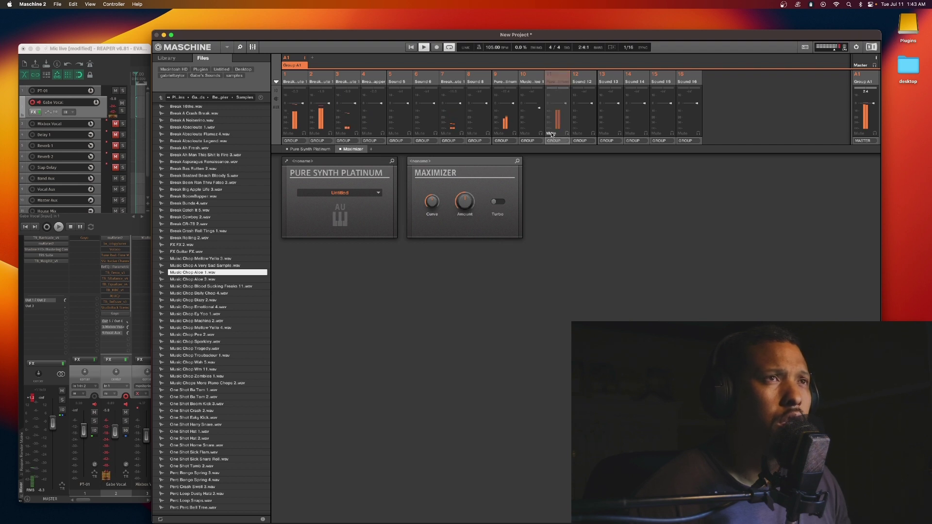
left_click(552, 133)
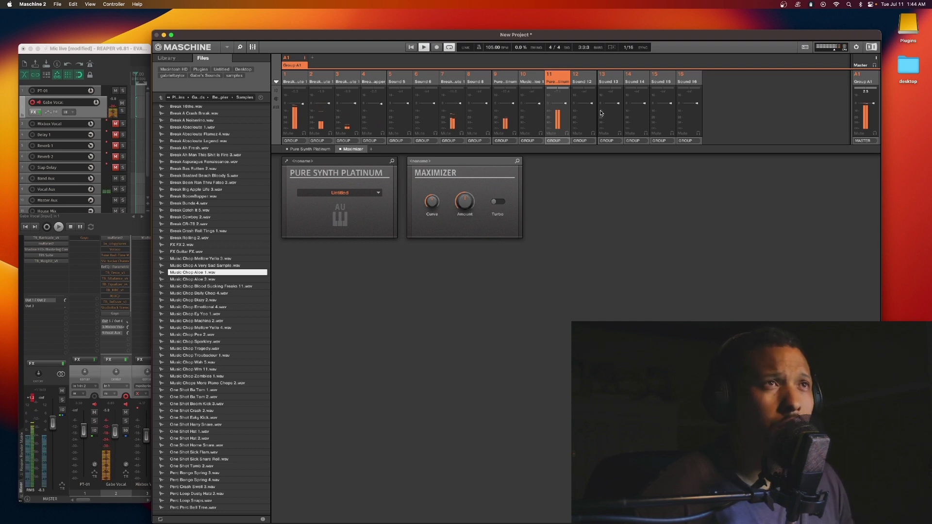
key("super+Tab")
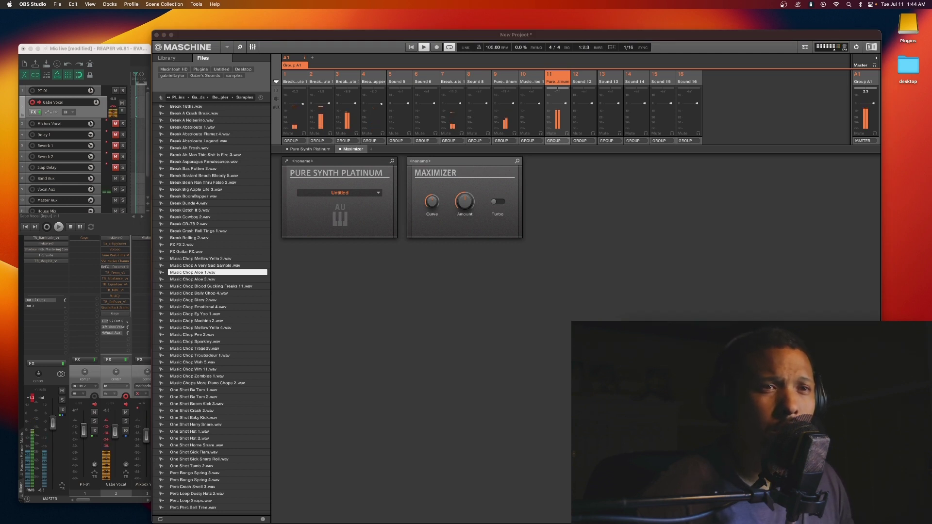
left_click(554, 339)
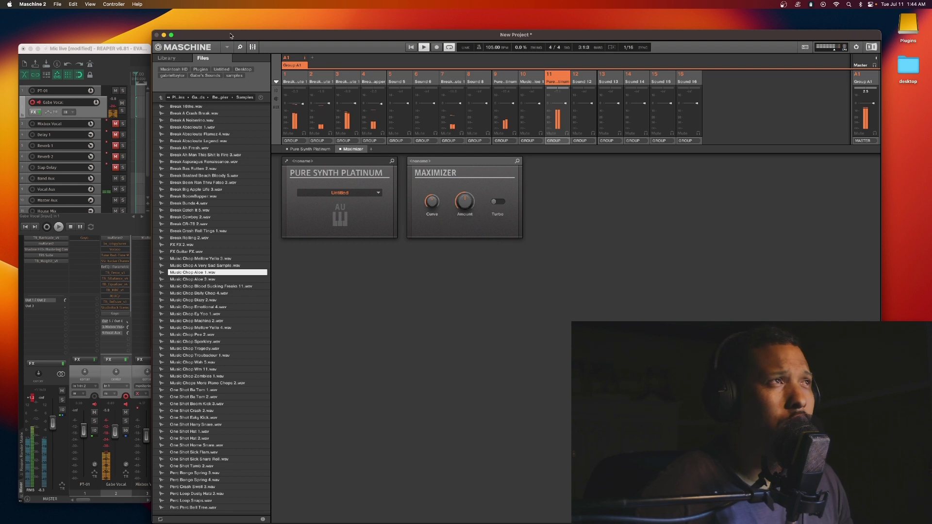
- Return from the mixer to the arrangement, select the empty twelfth sound and open its sample recorder
left_click(253, 47)
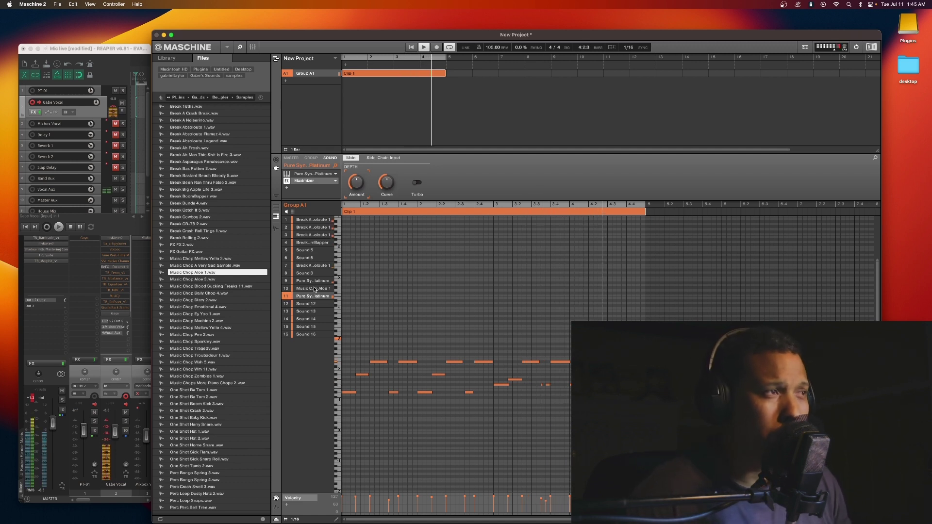
left_click(313, 304)
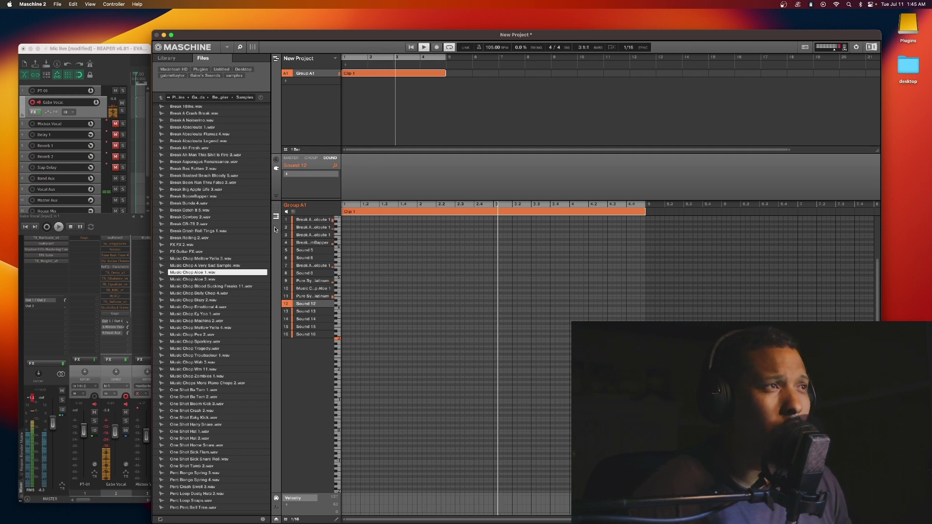
key("super+e")
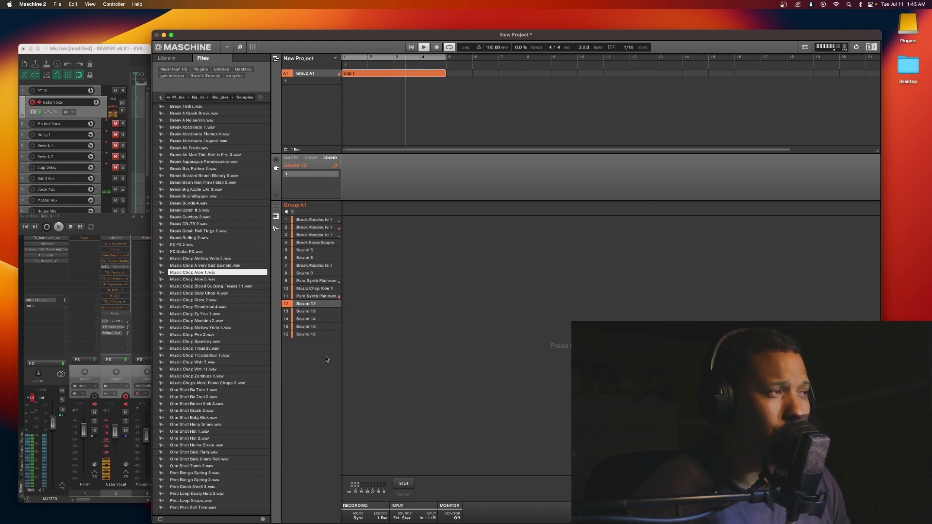
- Try a one-bar external input recording on the twelfth sound, discard it and record a synced take with the length set to 4 Bars
left_click(401, 484)
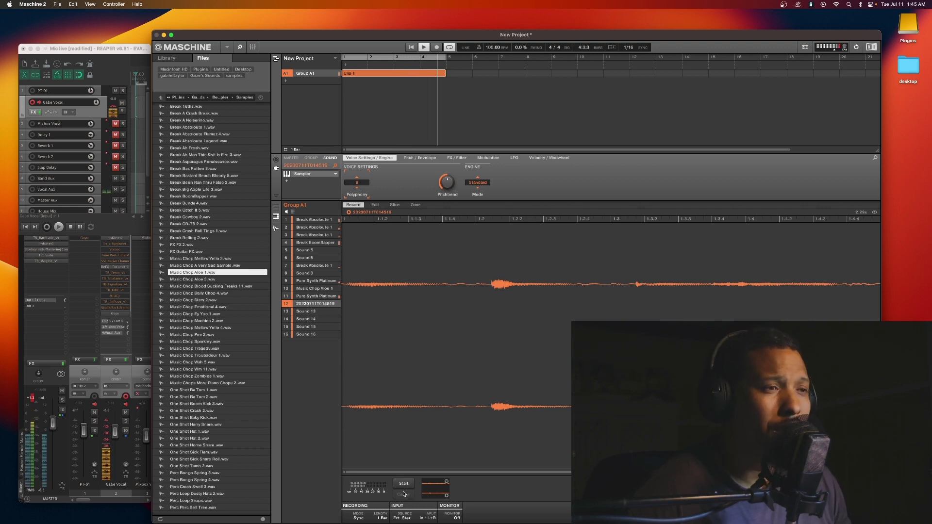
left_click(447, 481)
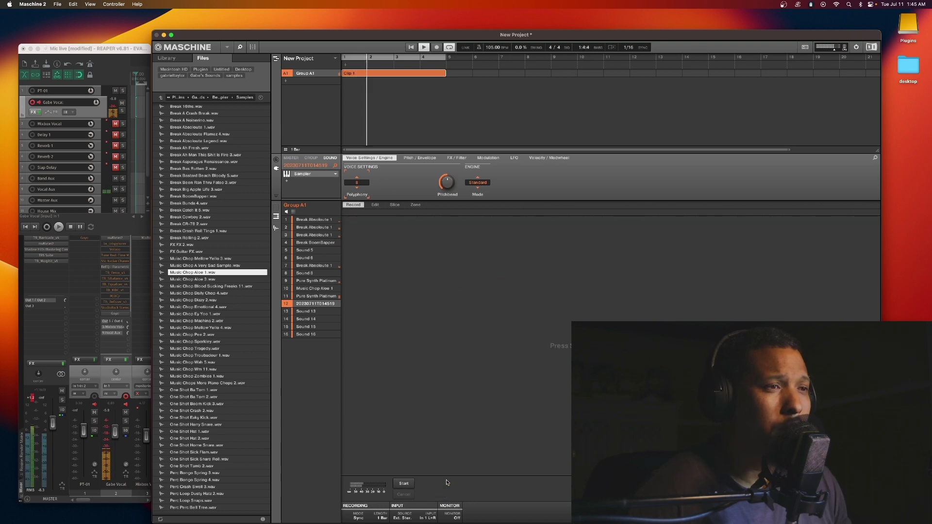
left_click(382, 518)
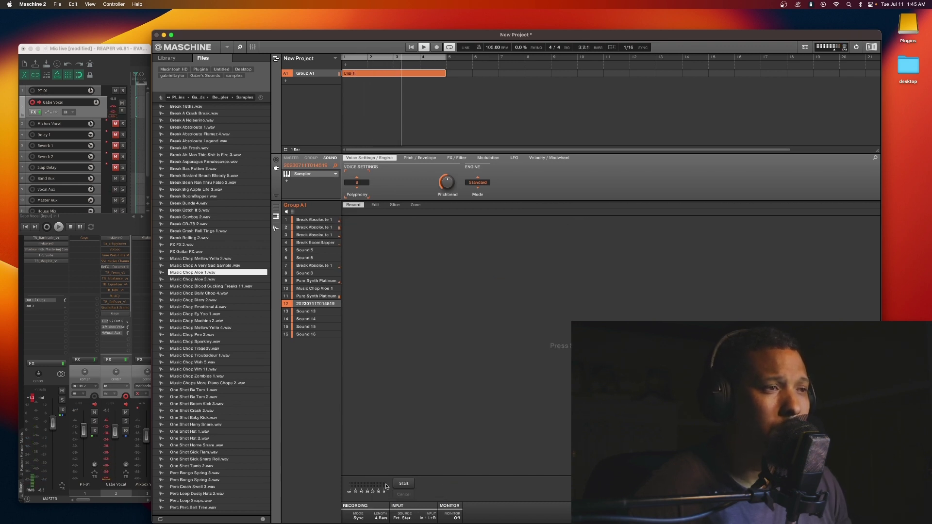
left_click(382, 484)
left_click(402, 483)
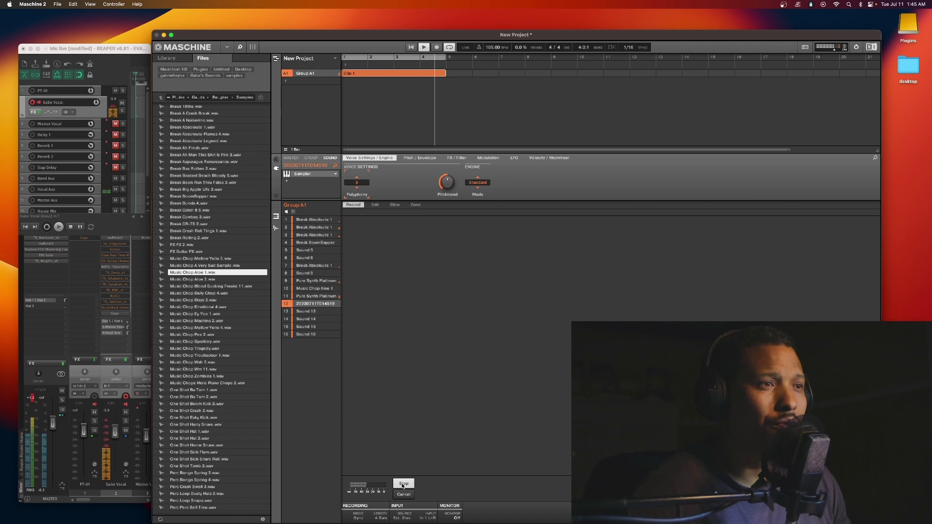
left_click(403, 484)
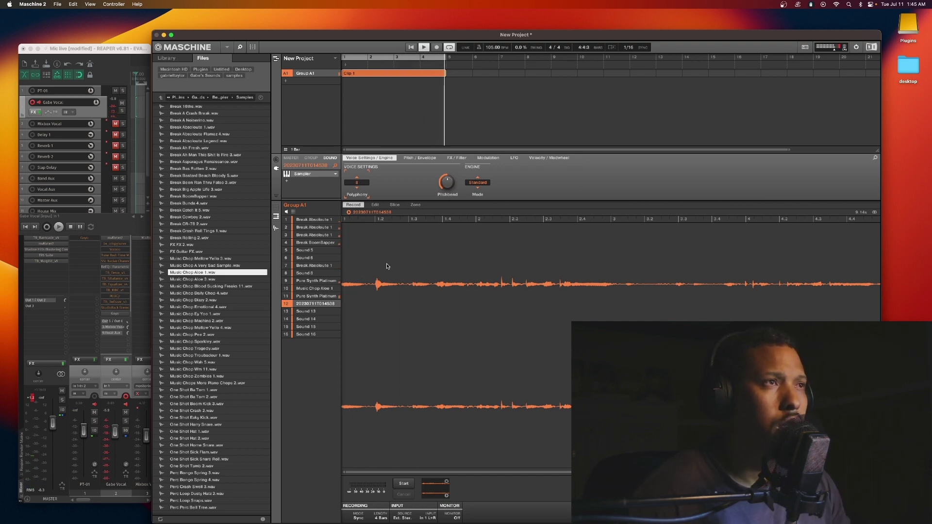
- Set the recorded sample's polyphony to 1 and normalize its waveform
left_click(357, 183)
left_click(359, 200)
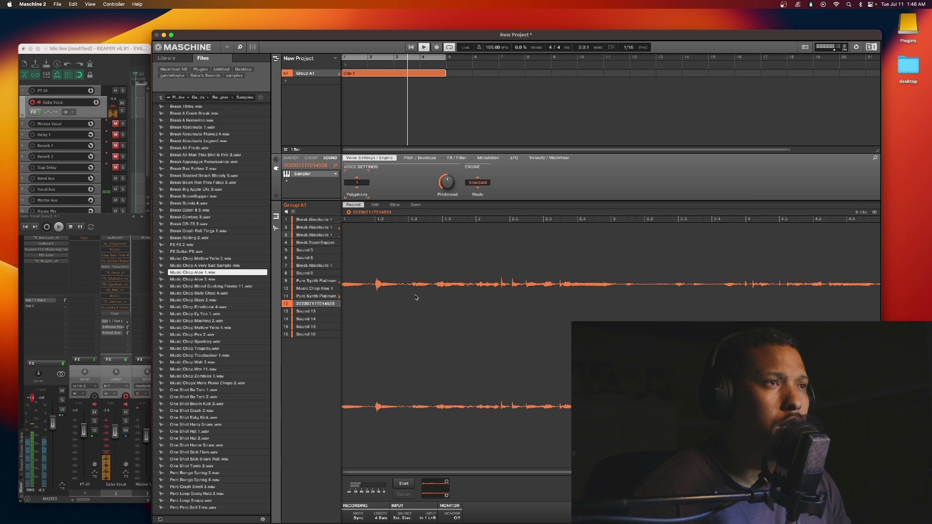
left_click(375, 205)
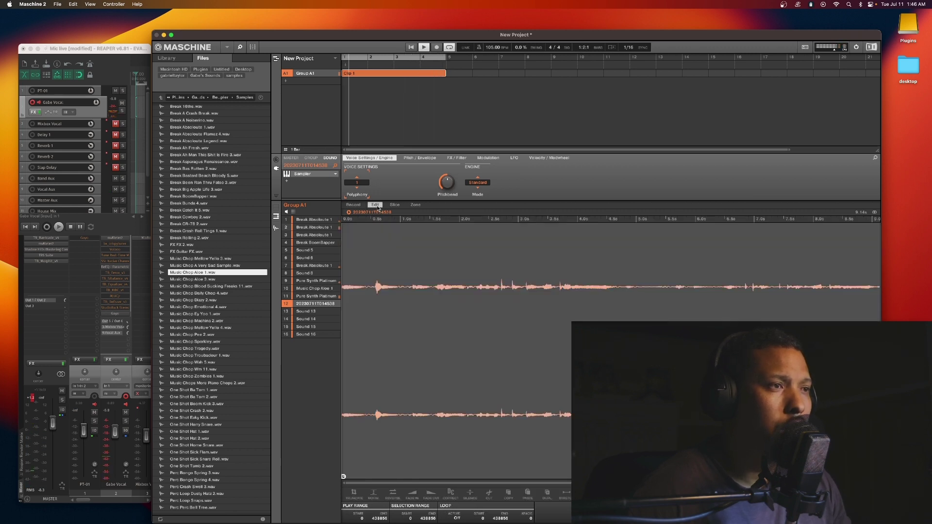
left_click(371, 495)
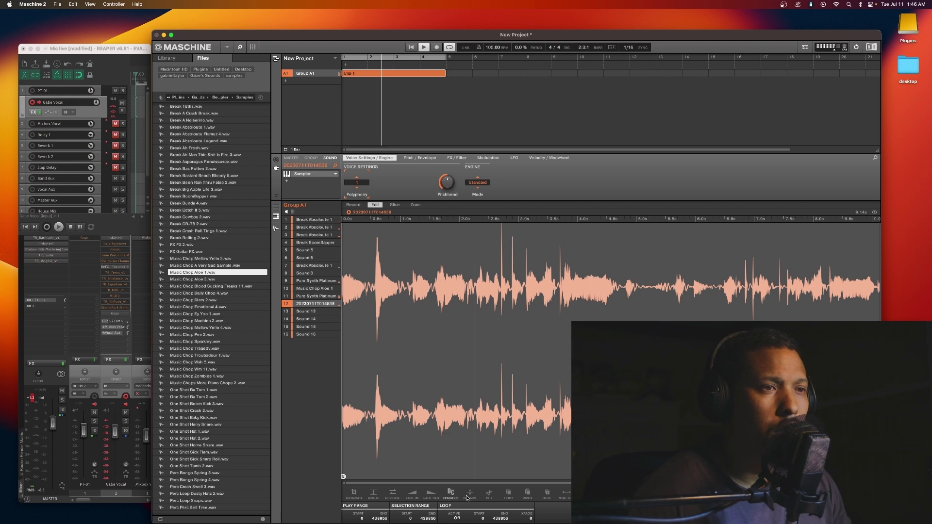
- Tune the recorded sample down and add the internal Maximizer effect after the Sampler on the twelfth sound
left_click(416, 159)
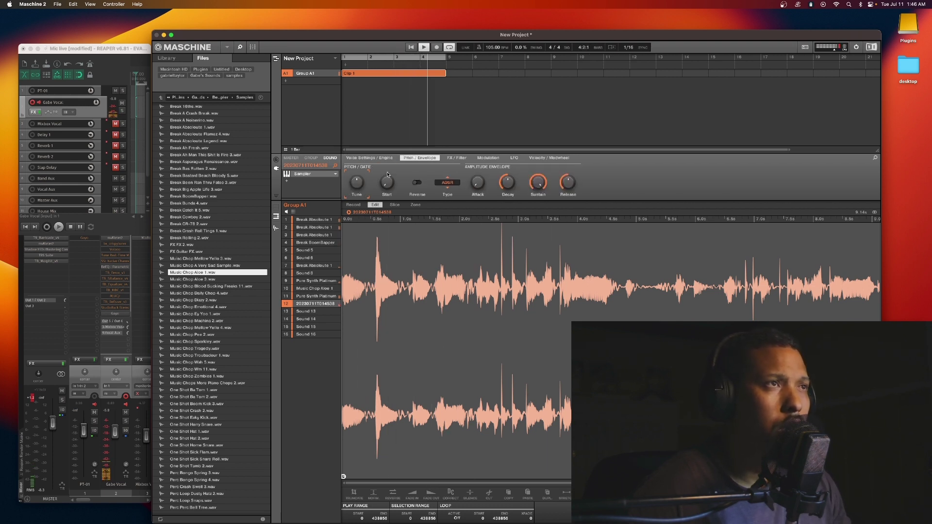
left_click_drag(357, 182, 357, 194)
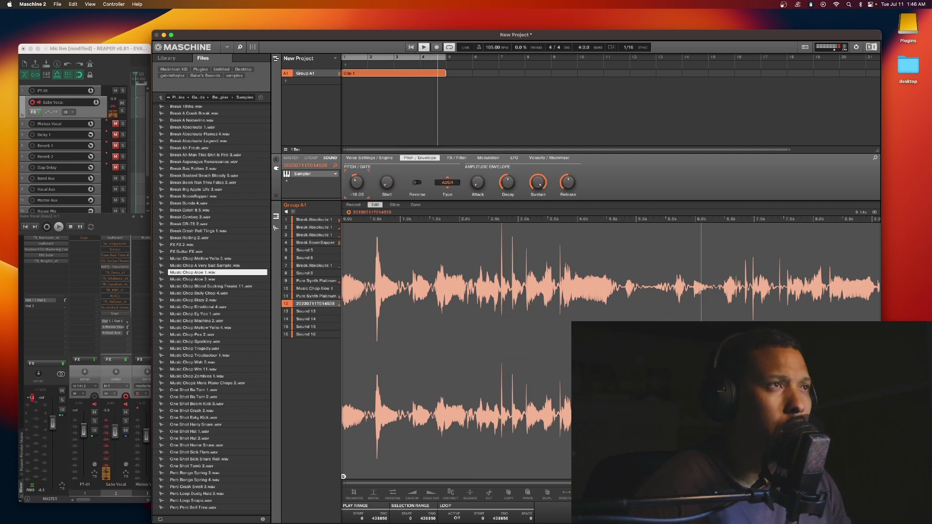
left_click(313, 173)
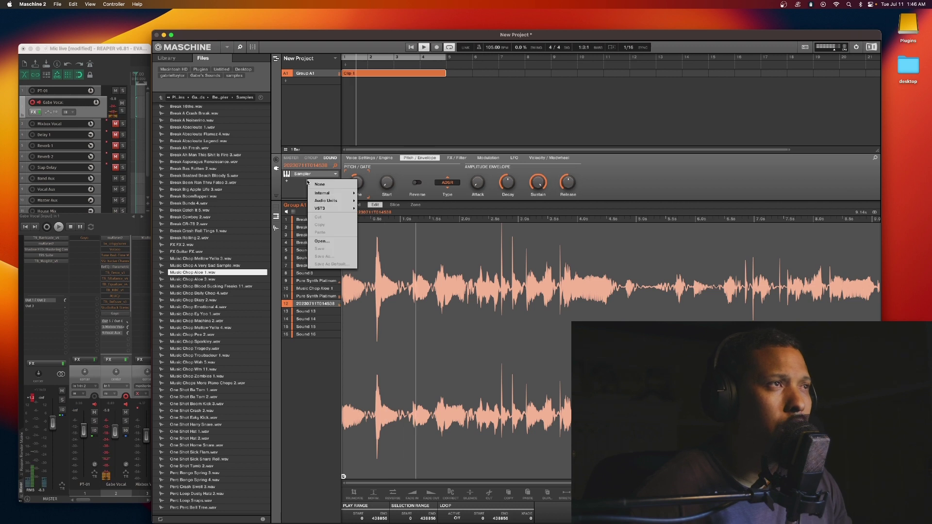
mouse_move(327, 195)
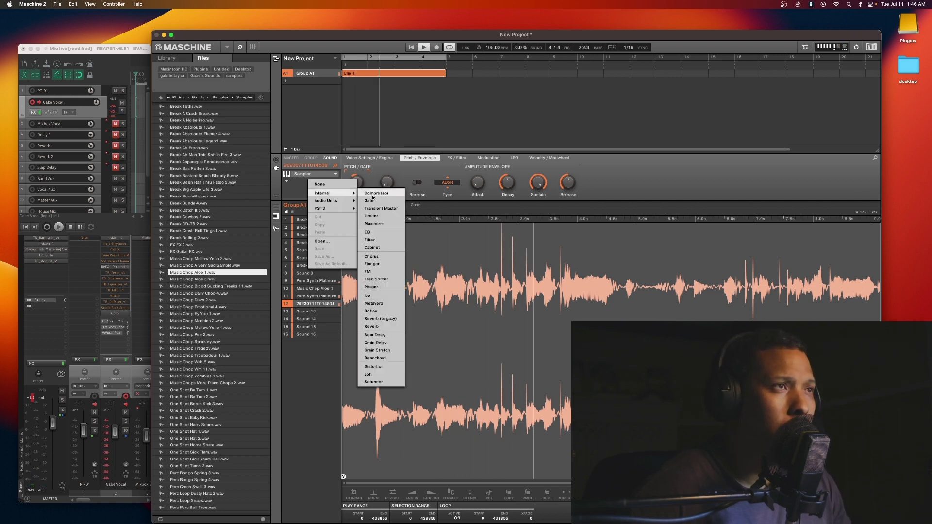
left_click(374, 224)
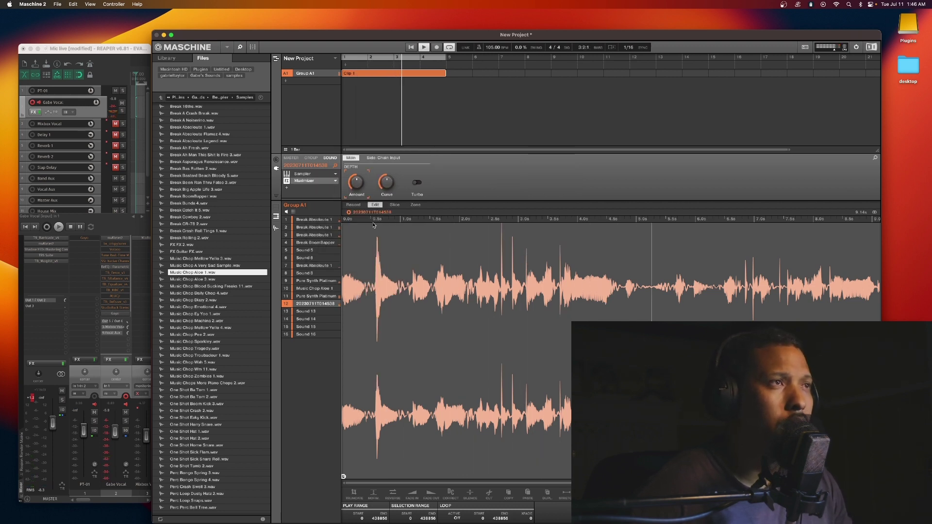
- Add the VST3 effect SSL Native Channel Strip 2 after the Maximizer and open its window beside the sound list
left_click(307, 190)
mouse_move(341, 217)
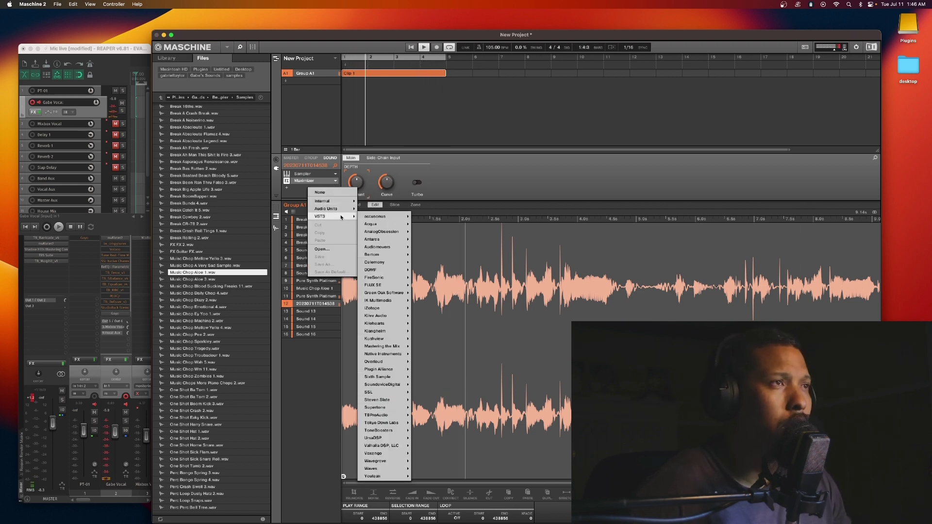
mouse_move(388, 353)
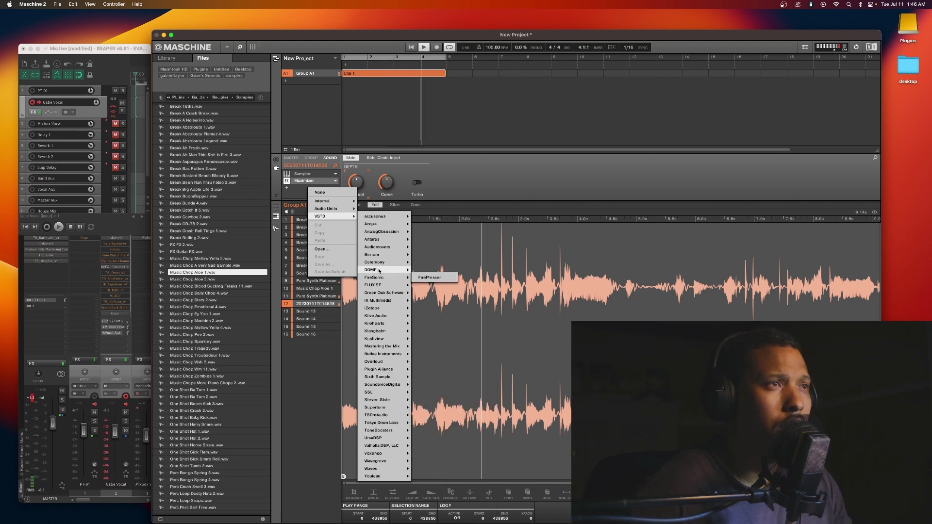
mouse_move(388, 233)
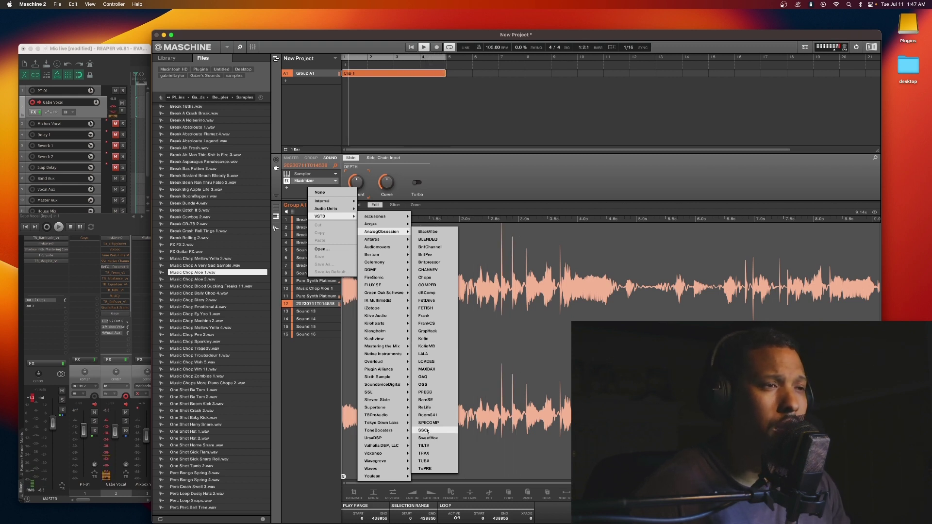
mouse_move(399, 330)
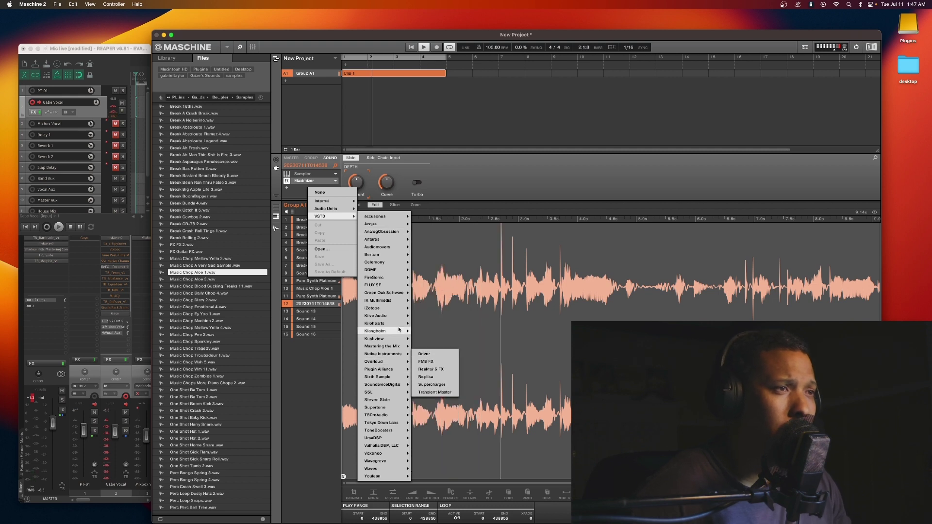
mouse_move(375, 392)
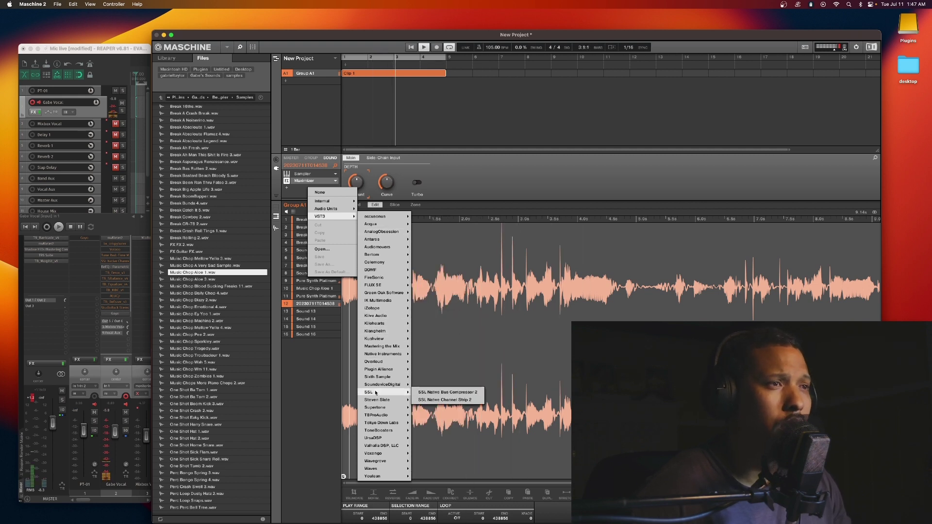
left_click(427, 400)
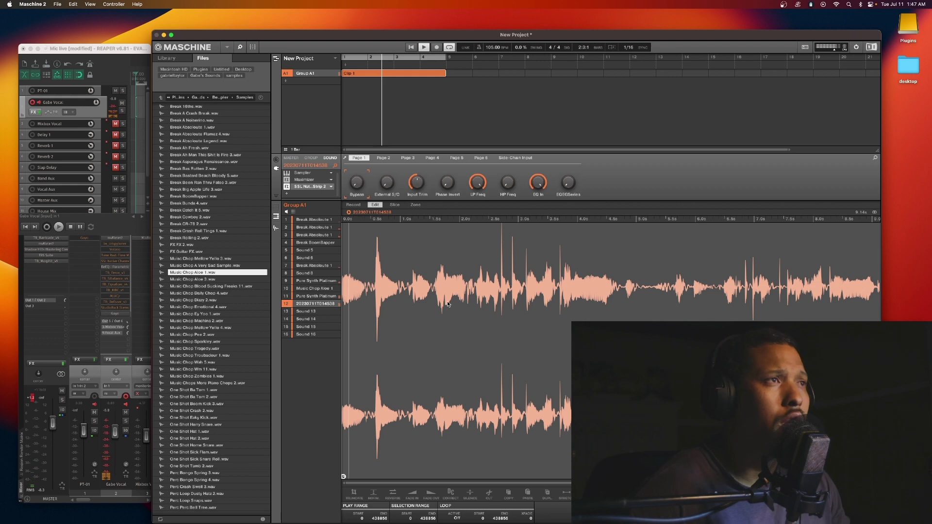
left_click(317, 188)
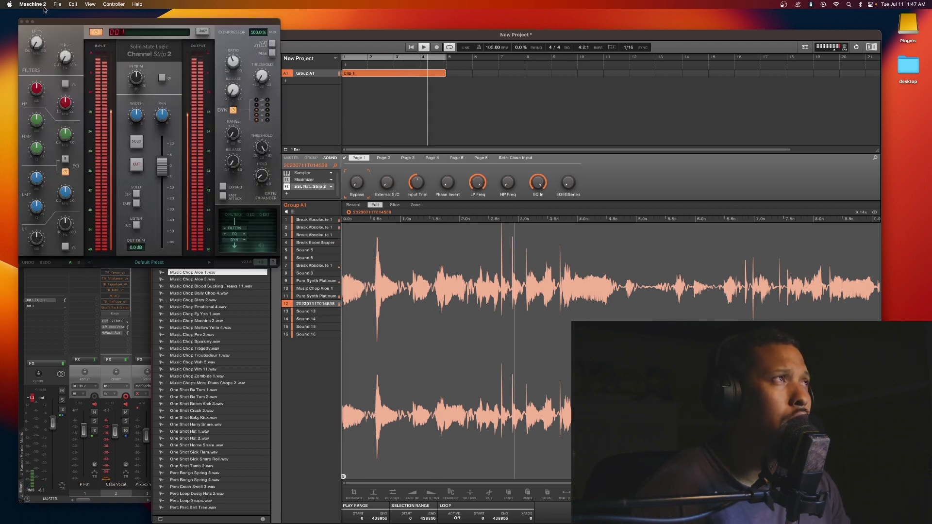
left_click_drag(46, 23, 501, 137)
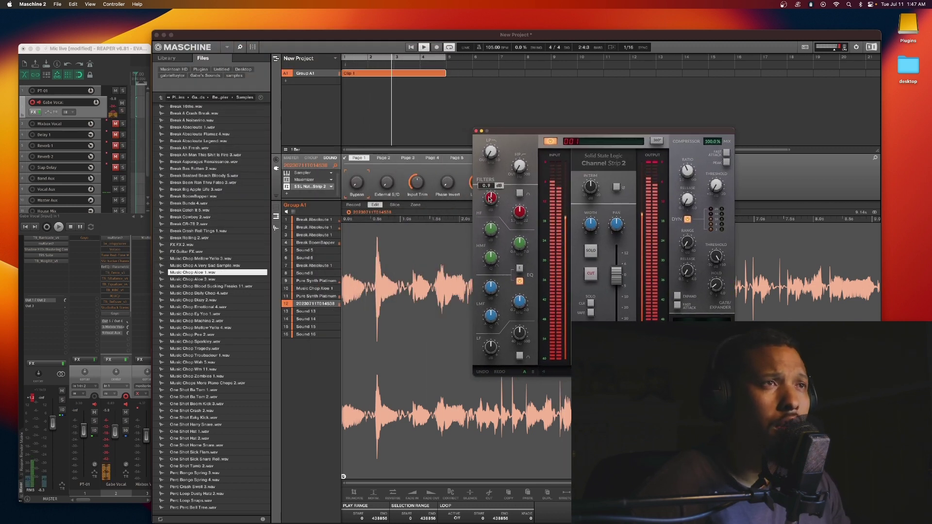
- Raise the channel strip's high-pass filter and lower its low-pass filter to about 16 kHz to thin out the recorded sample
left_click_drag(490, 199, 489, 207)
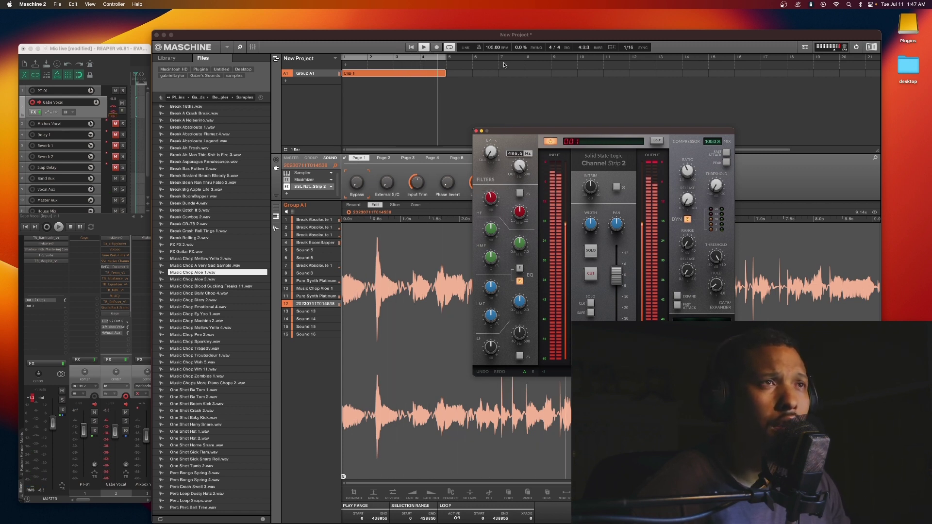
left_click_drag(505, 65, 502, 119)
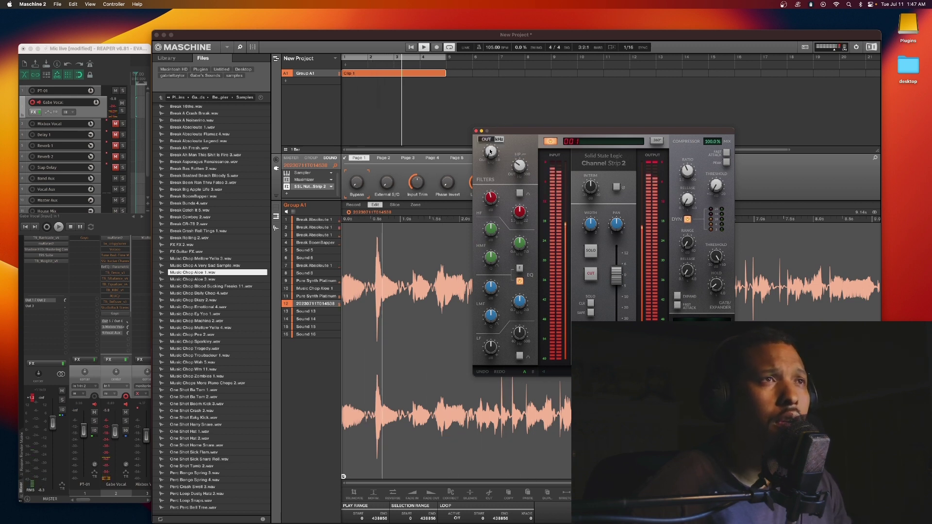
left_click_drag(486, 132, 486, 128)
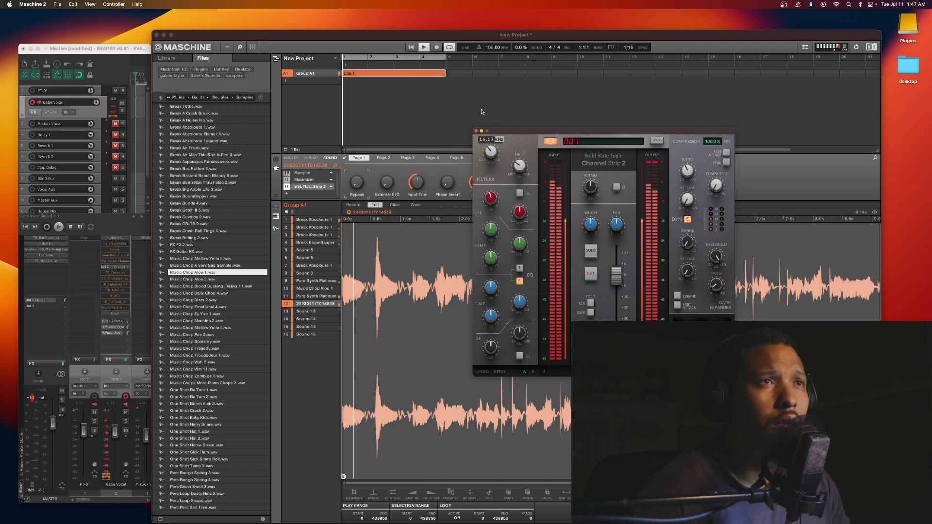
left_click_drag(482, 112, 482, 106)
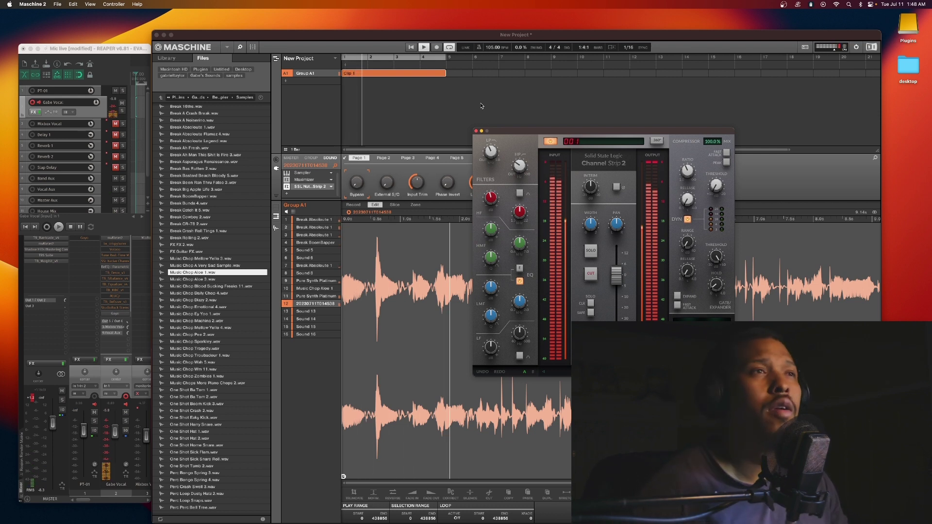
- Widen the recorded sample by setting the channel strip's stereo width to about 173.2 %
mouse_move(594, 227)
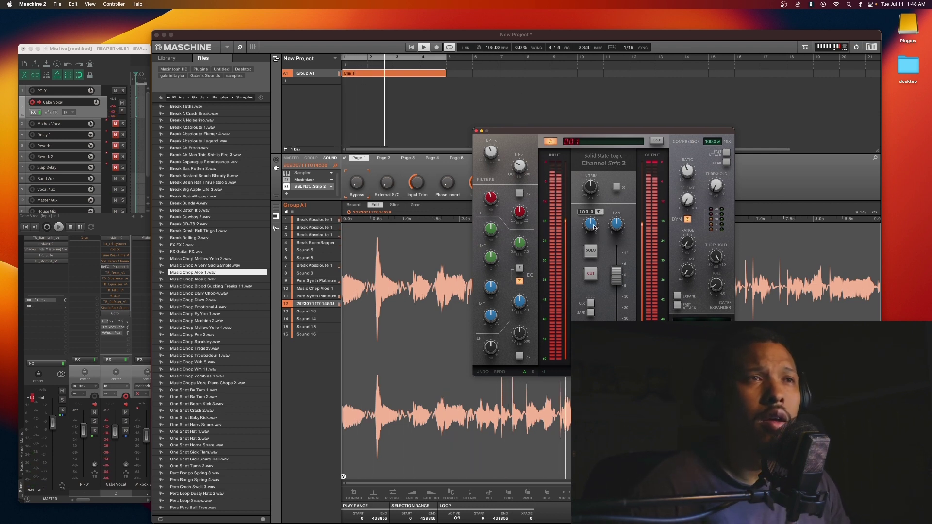
left_click_drag(591, 206, 593, 196)
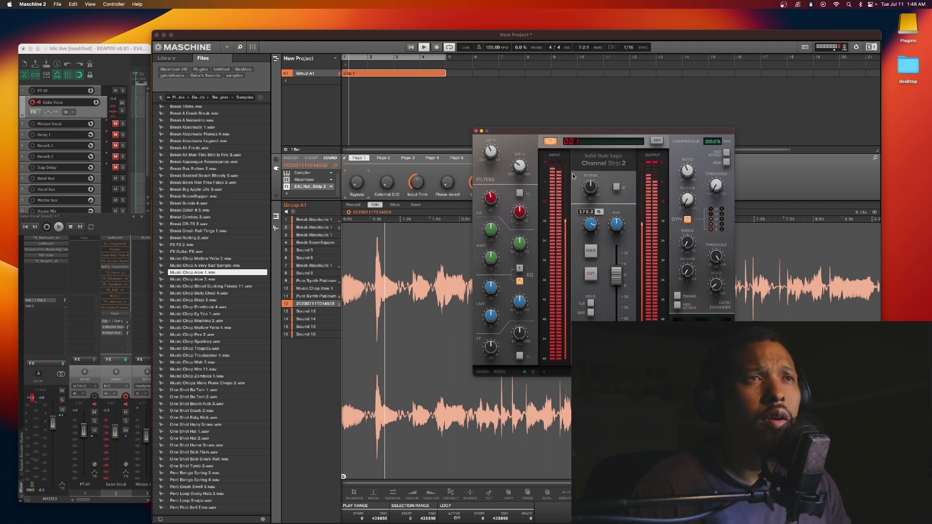
mouse_move(493, 233)
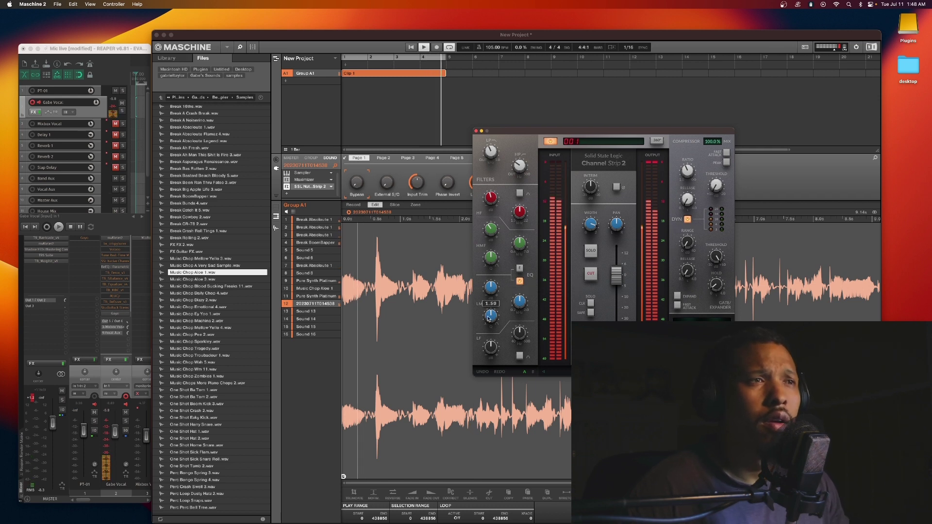
- Boost the channel strip's low-mid EQ gain and apply its compressor to the recorded sample at a 4.0:1 ratio
mouse_move(492, 348)
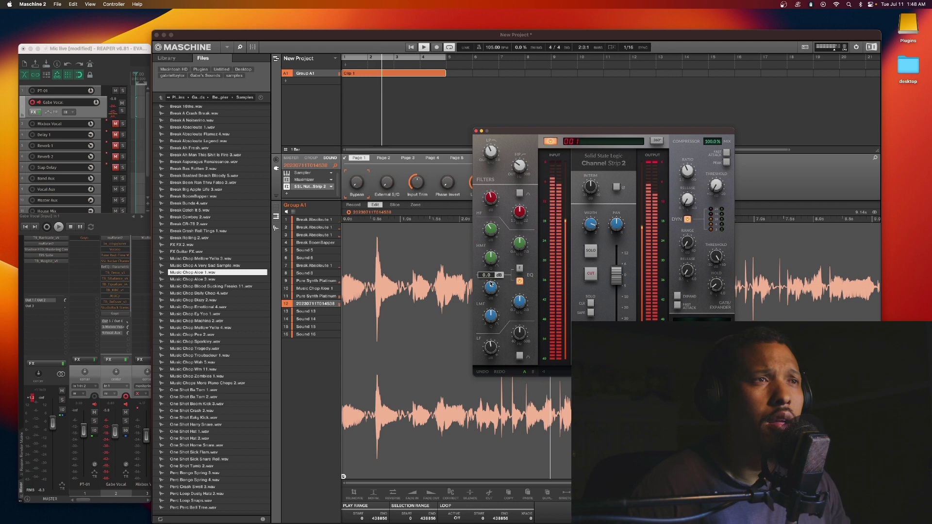
left_click_drag(491, 262, 487, 266)
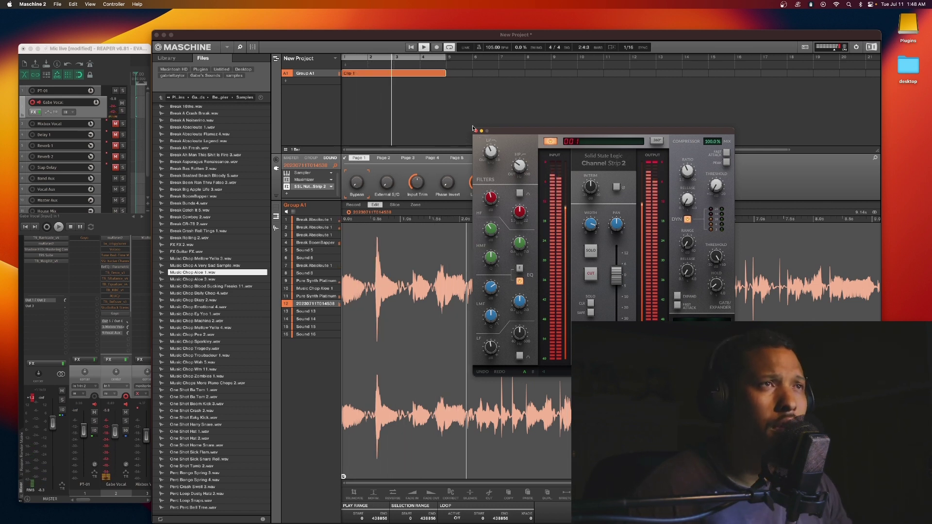
mouse_move(688, 175)
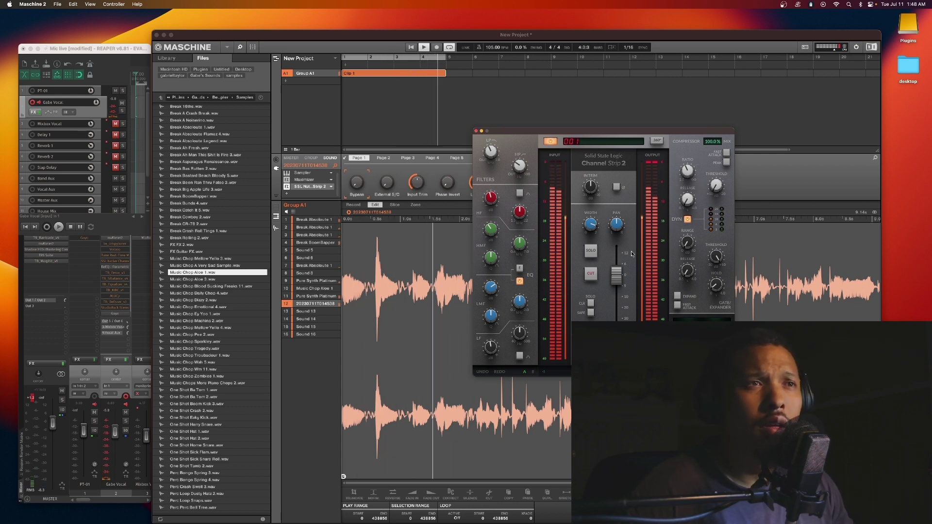
mouse_move(687, 245)
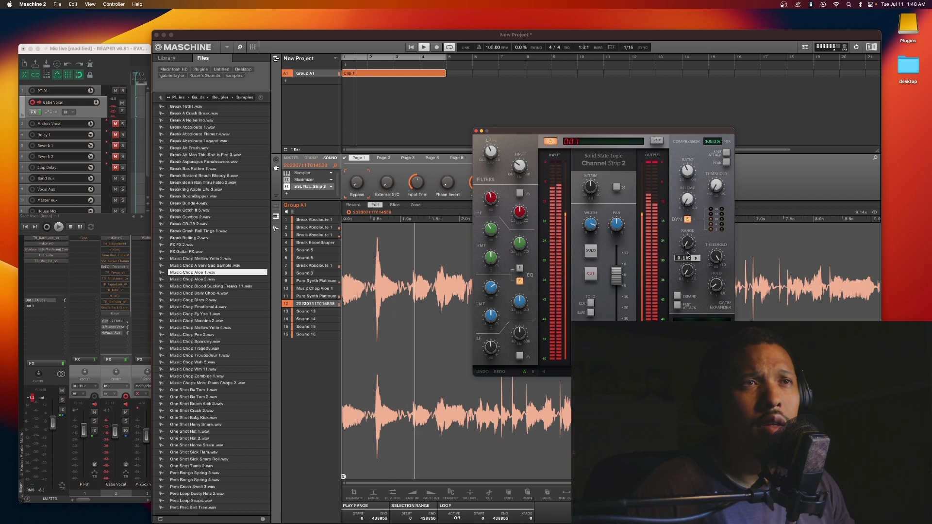
left_click_drag(687, 245, 687, 220)
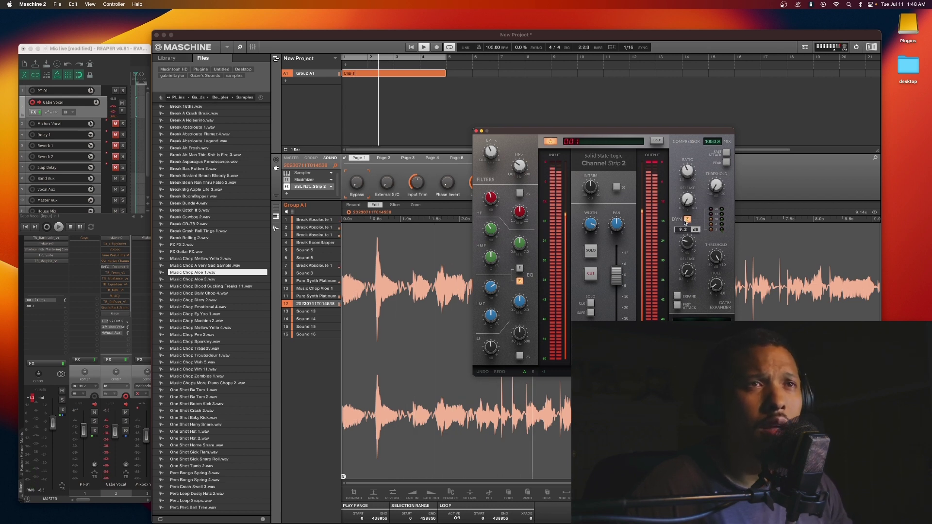
left_click_drag(687, 165, 686, 169)
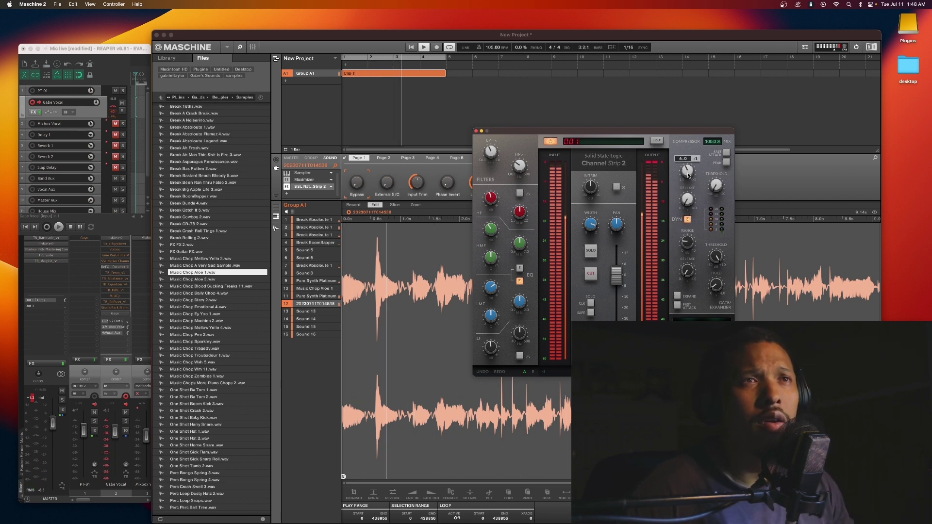
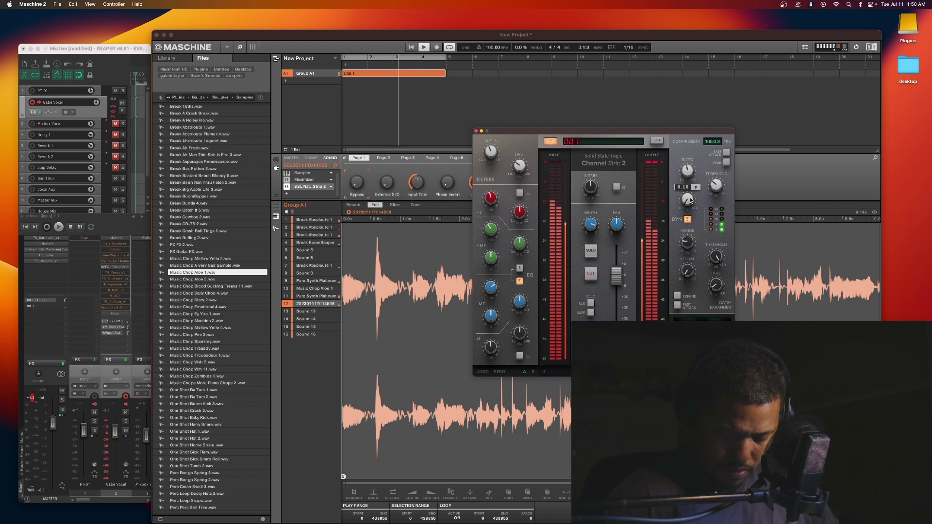
- Open the effect choices for the empty slot after the SSL channel strip on the twelfth sound
left_click(329, 188)
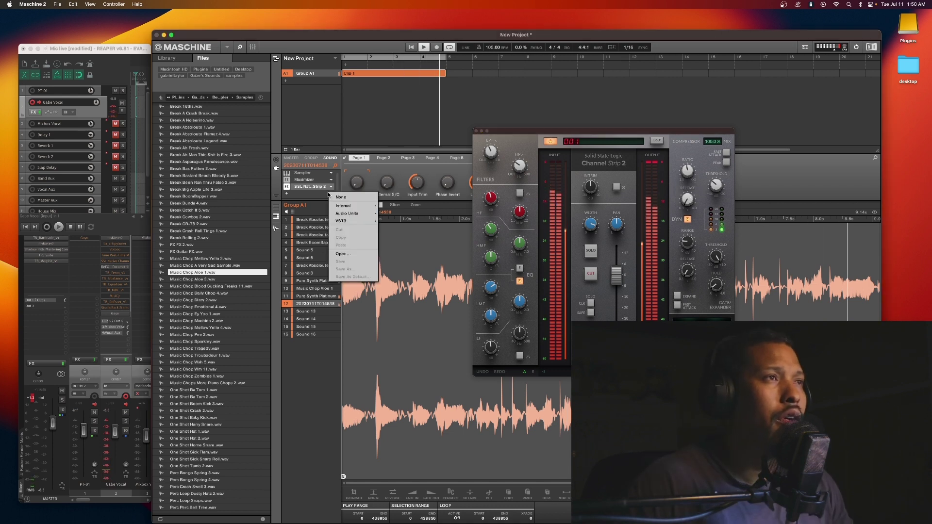
- Add the internal Chorus effect to the end of the vocal sound's plug-in chain and close the SSL Channel Strip 2 window
mouse_move(360, 214)
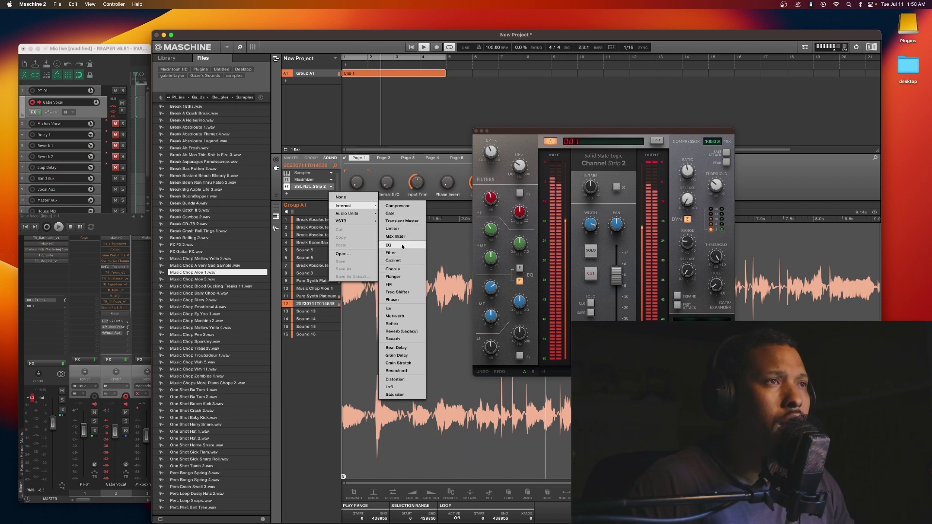
left_click(400, 269)
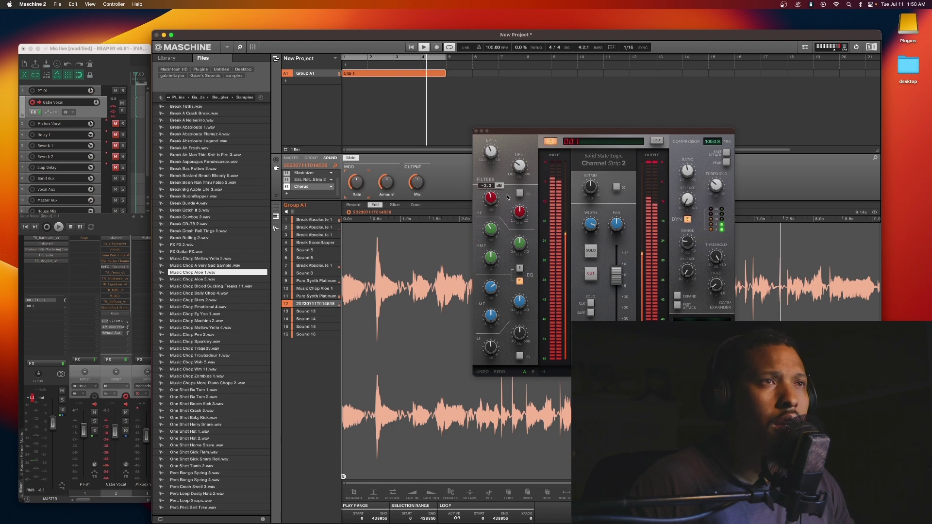
left_click(476, 131)
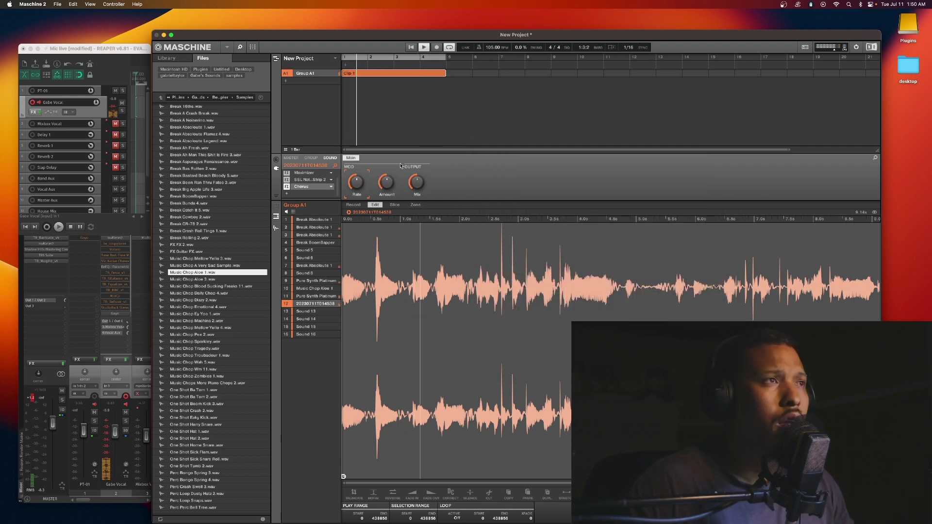
left_click(300, 197)
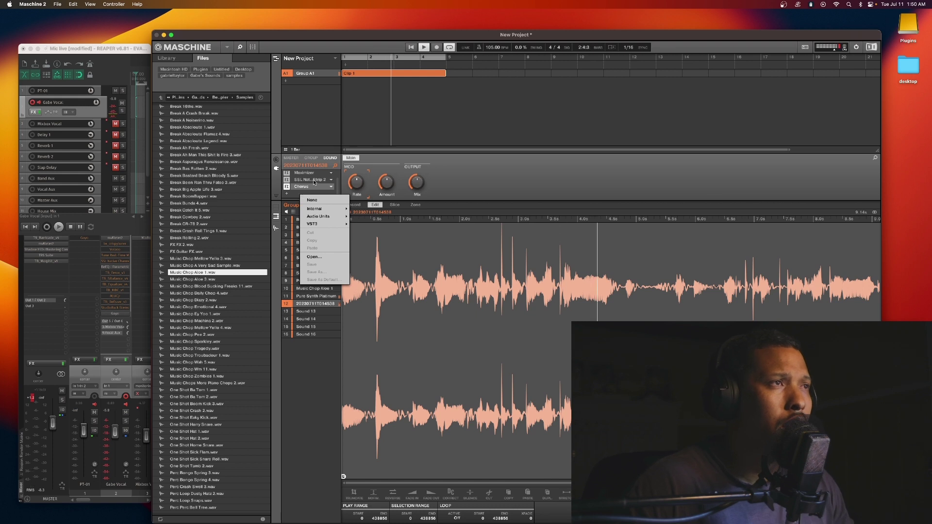
left_click(314, 182)
left_click(310, 181)
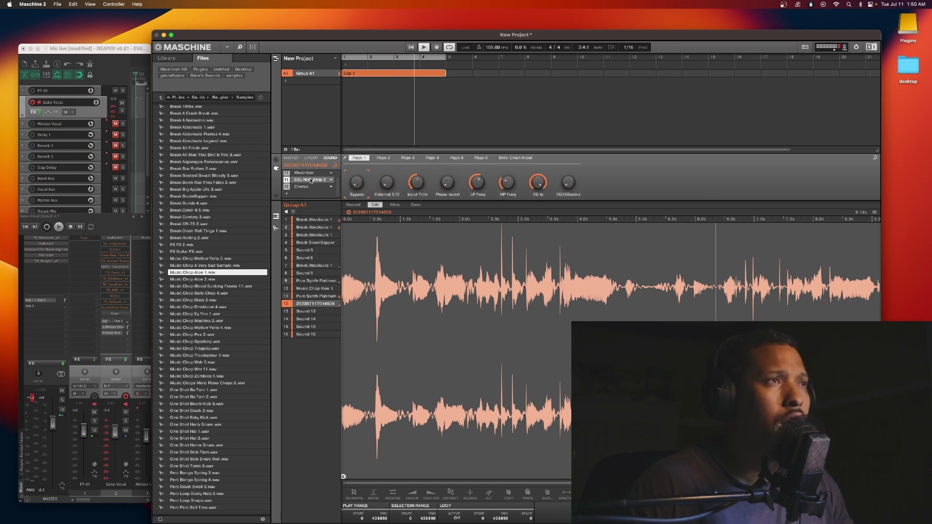
- Add the AnalogObsession FETISH VST3 compressor after Chorus, then open its interface and place it over the project view
left_click(300, 195)
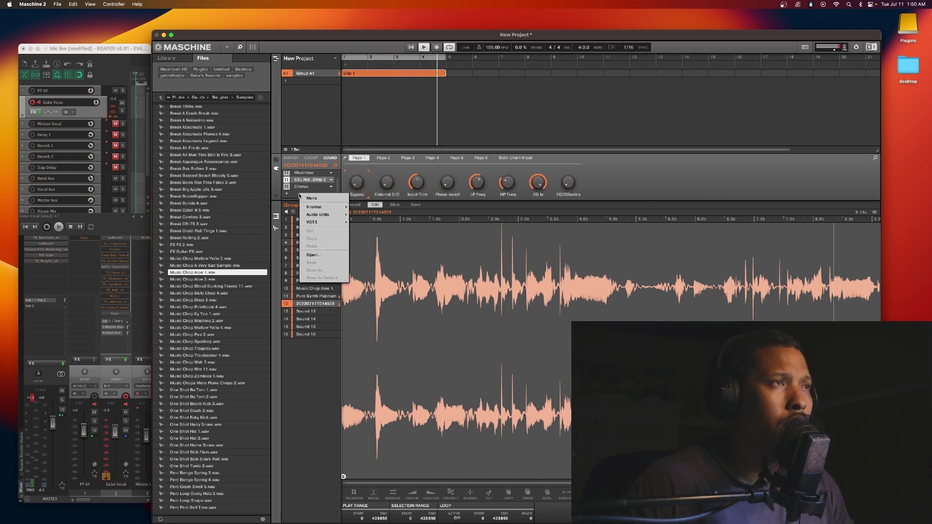
mouse_move(335, 217)
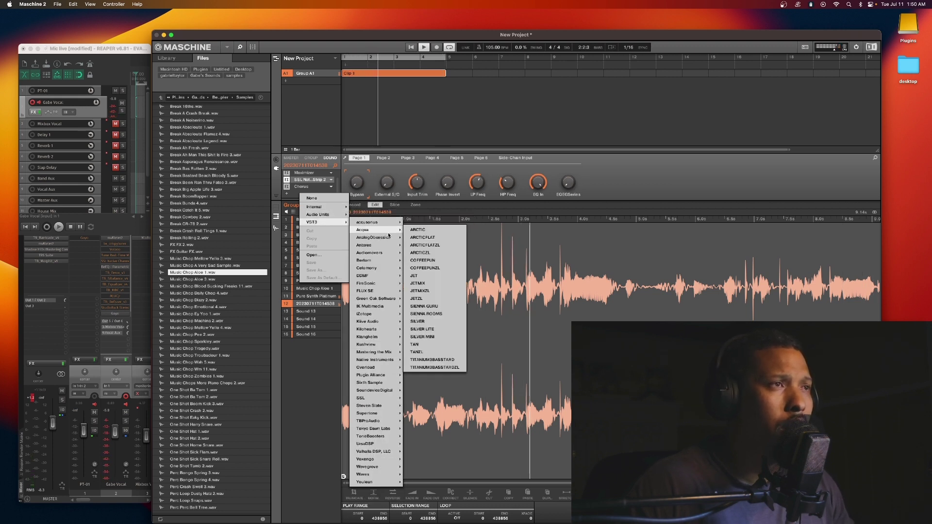
mouse_move(387, 238)
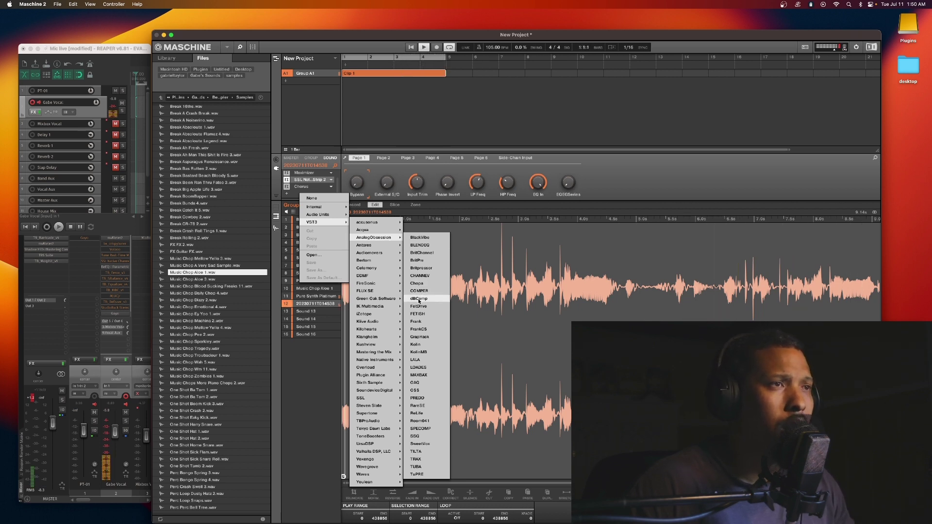
left_click(418, 314)
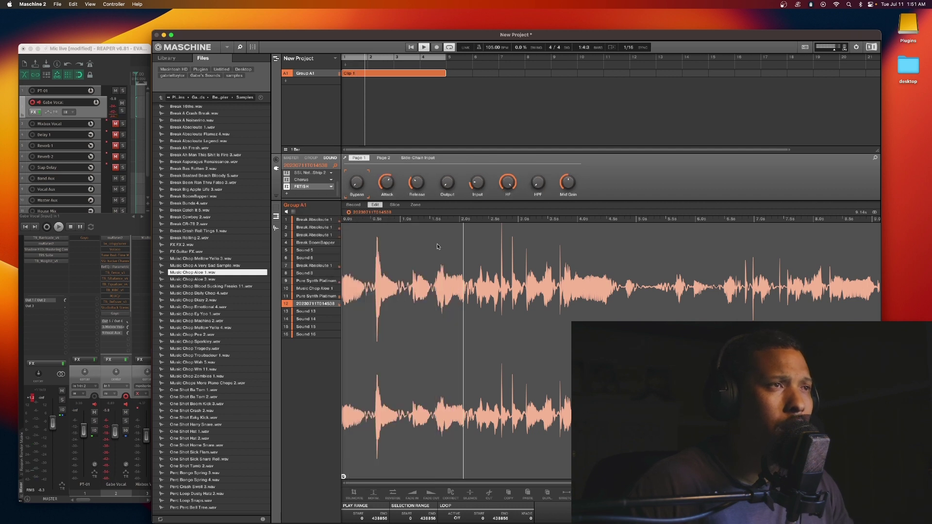
left_click(302, 188)
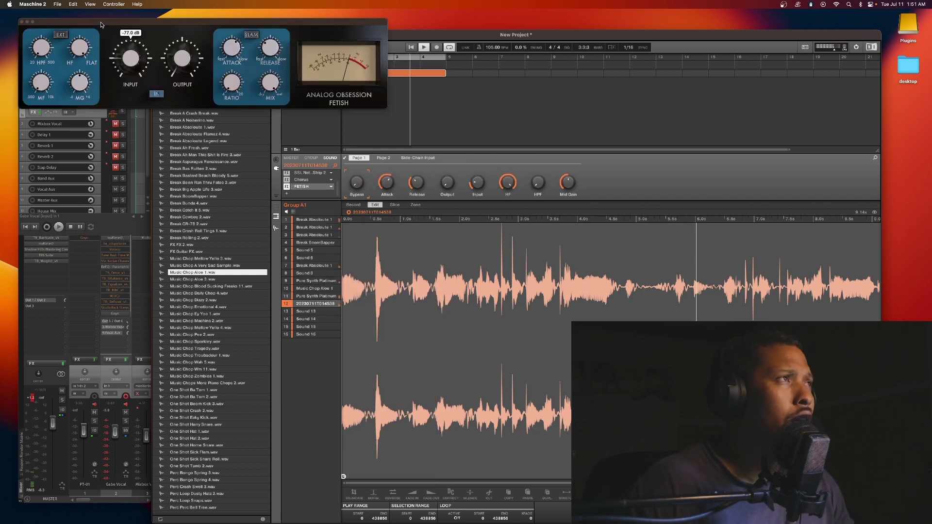
left_click_drag(100, 24, 504, 139)
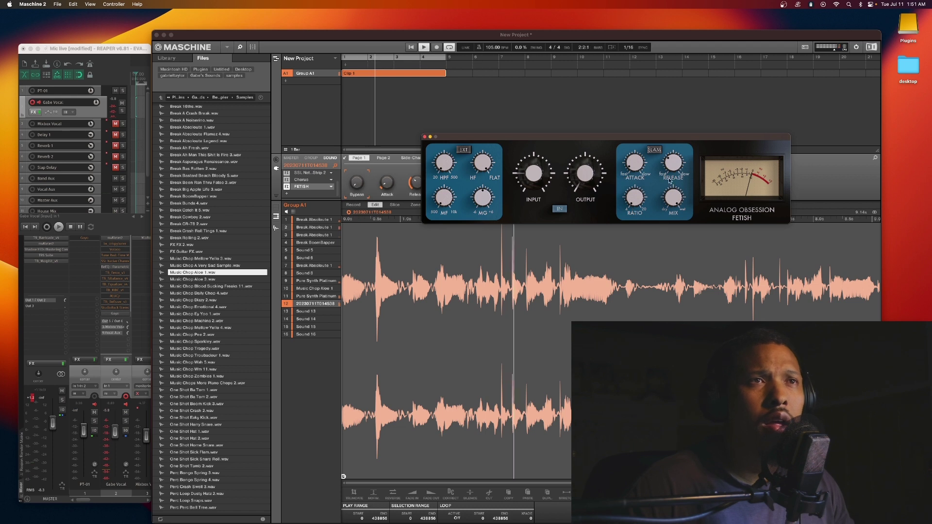
- Raise the FETISH compressor's ratio to 17:1
mouse_move(671, 163)
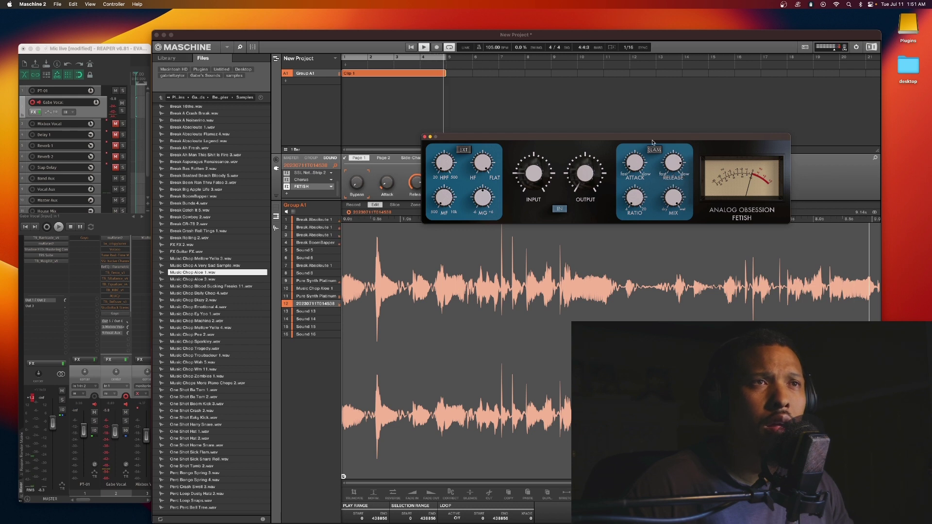
mouse_move(629, 173)
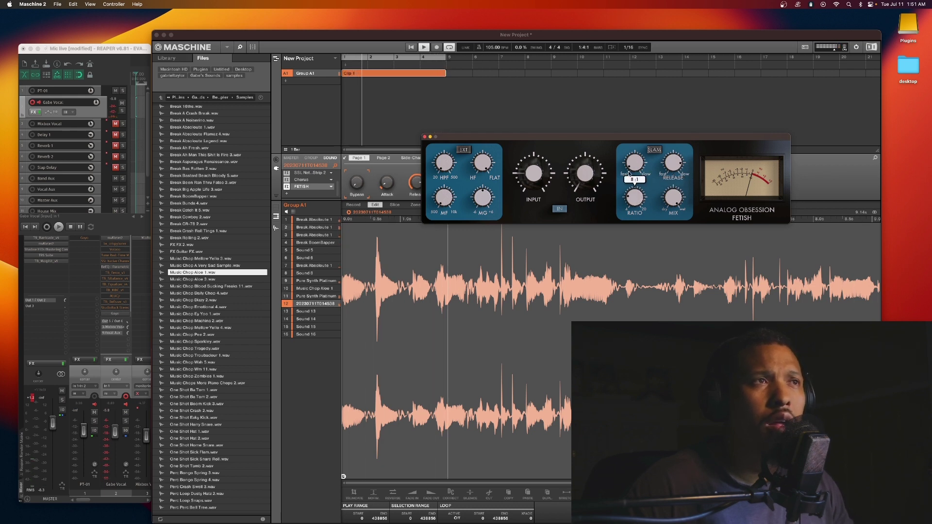
left_click_drag(629, 173, 622, 134)
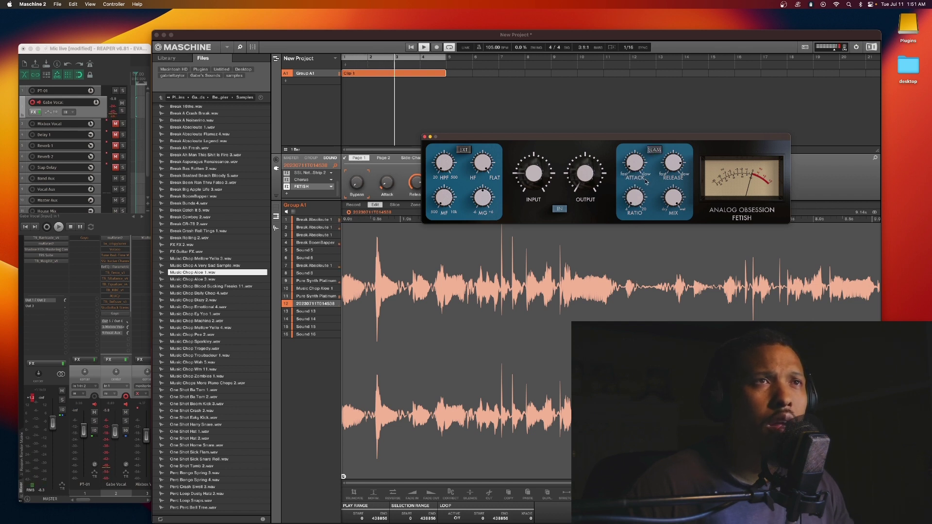
left_click_drag(636, 200, 626, 156)
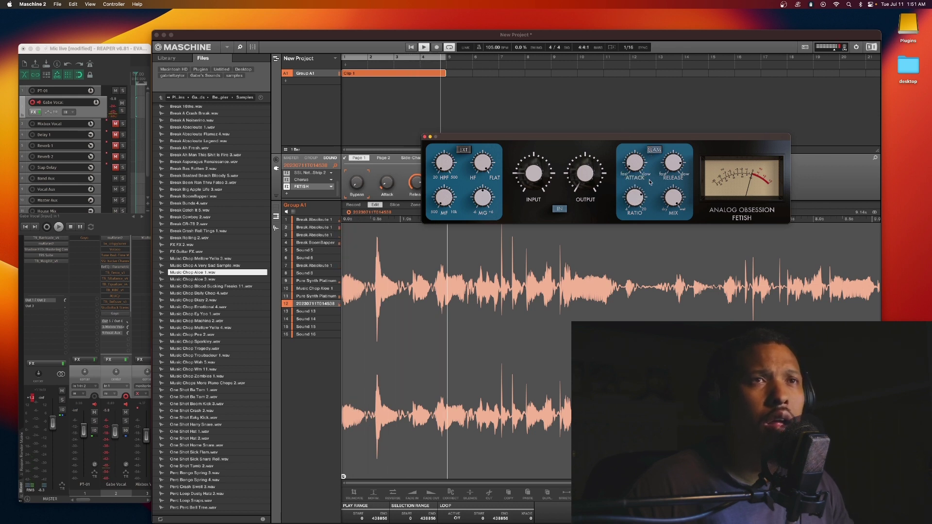
left_click_drag(634, 194, 633, 184)
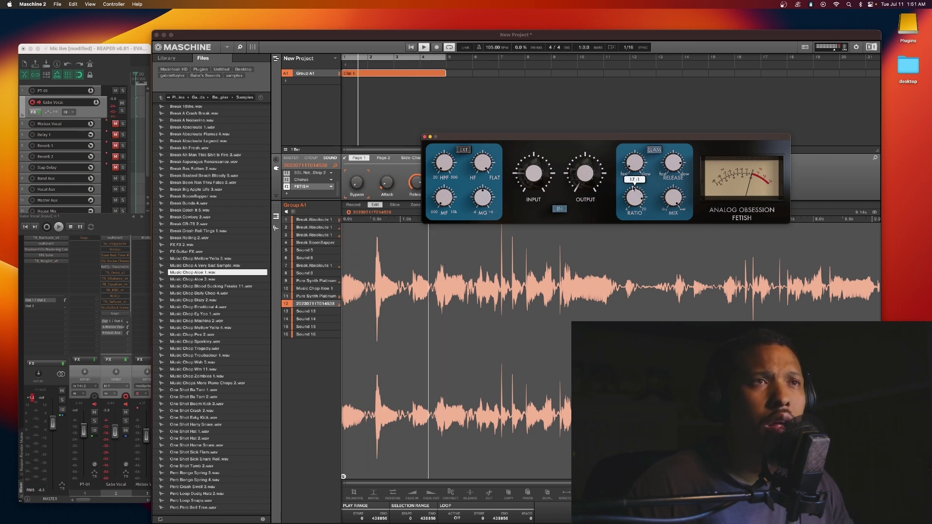
- Adjust the input level of the FETISH compressor
mouse_move(531, 168)
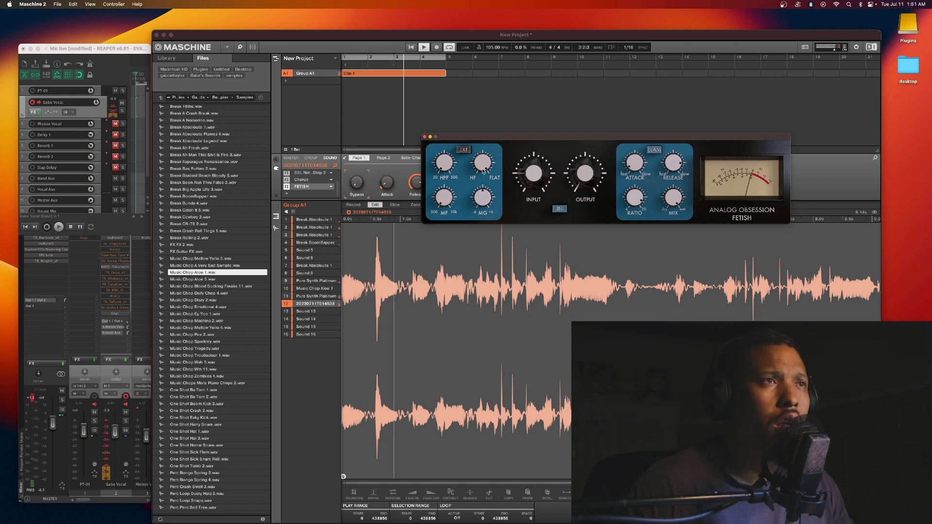
mouse_move(482, 163)
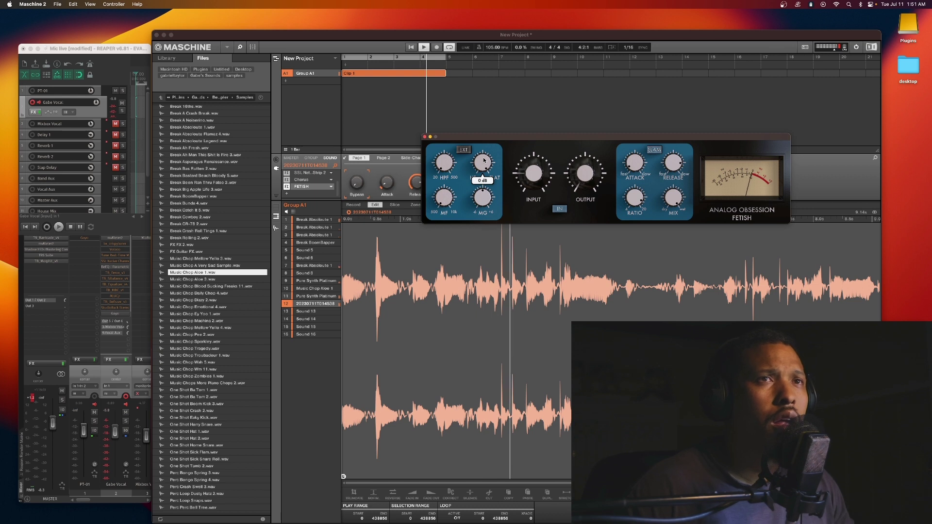
mouse_move(439, 196)
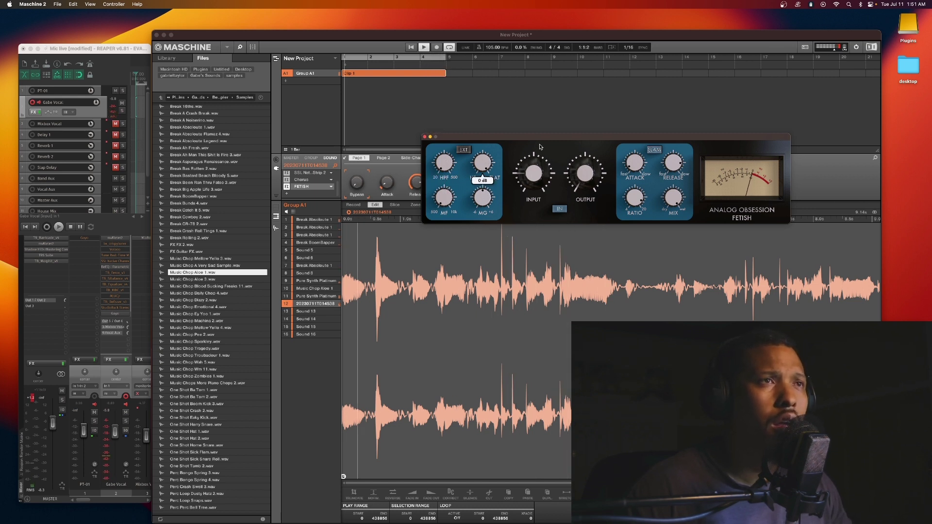
left_click_drag(530, 183, 564, 148)
mouse_move(571, 171)
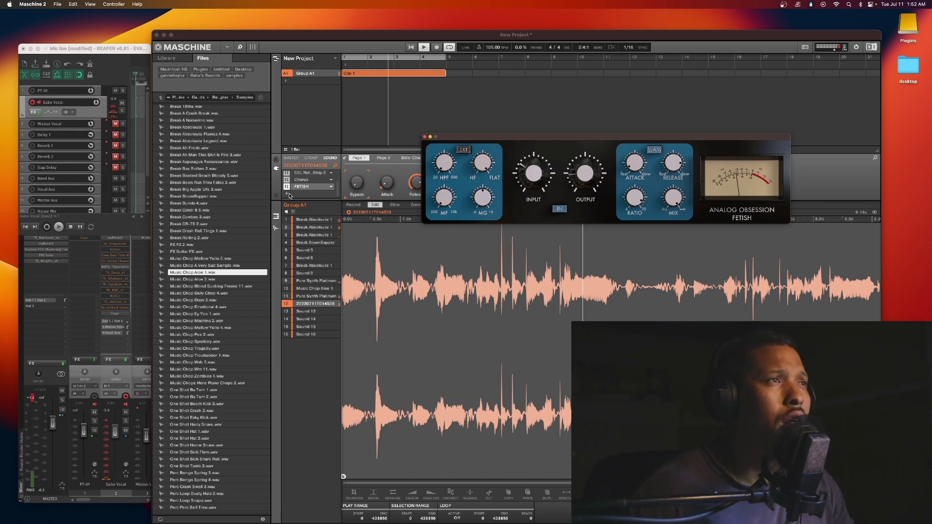
- Add the Waves StudioRack (m->s) Audio Unit after FETISH on the vocal sound and close the FETISH window
left_click(310, 187)
mouse_move(326, 215)
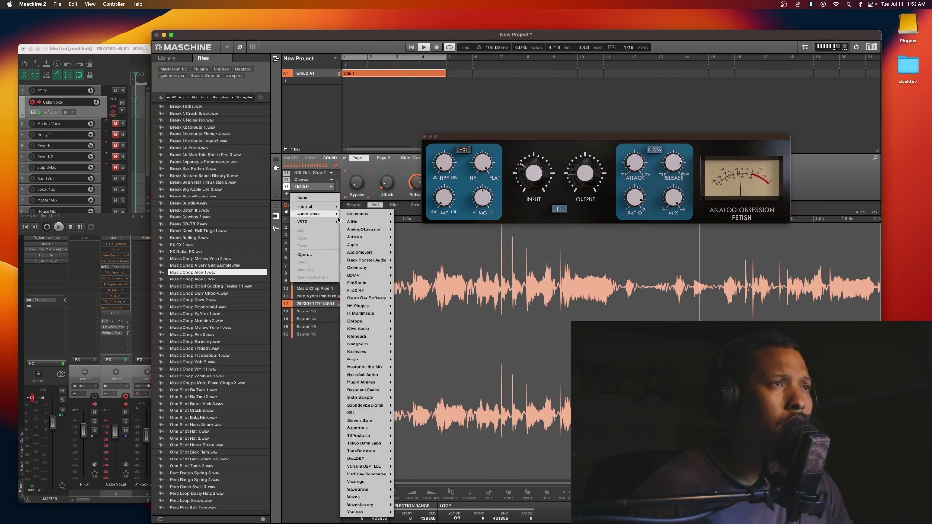
mouse_move(375, 224)
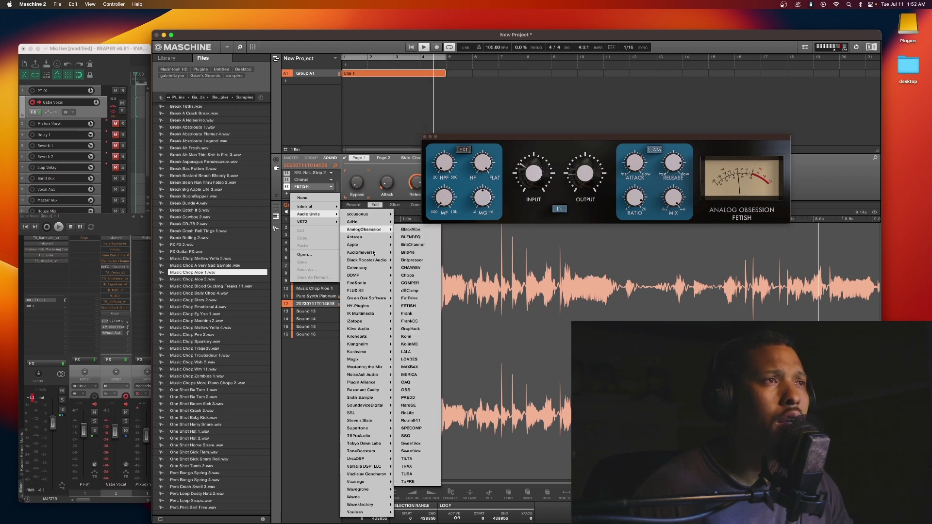
mouse_move(369, 330)
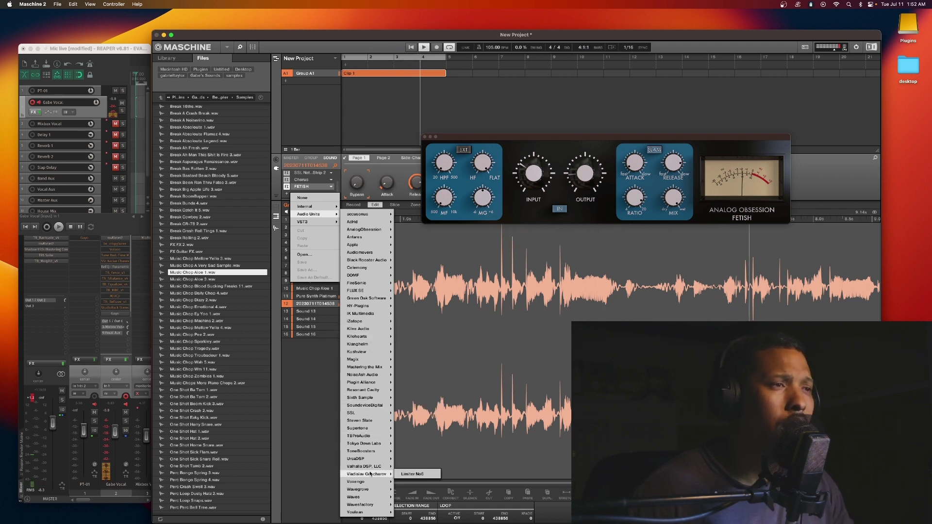
mouse_move(367, 491)
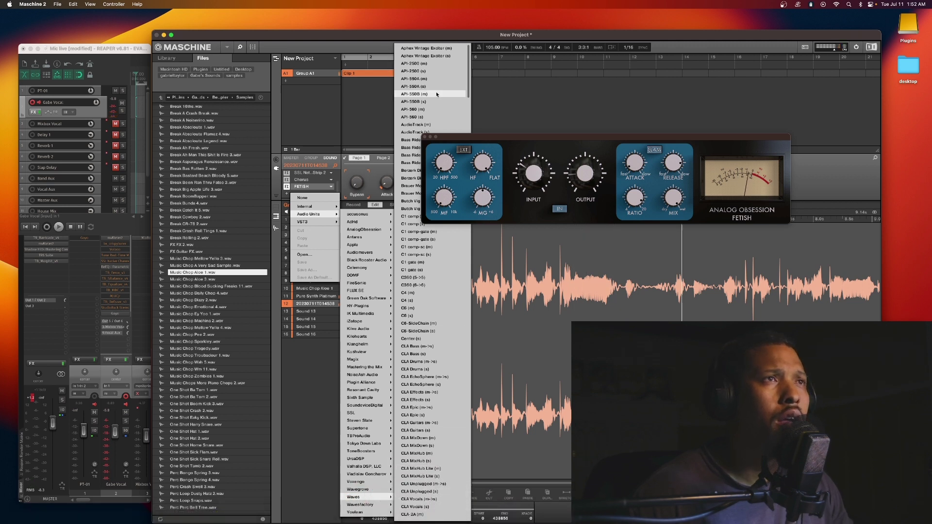
left_click_drag(469, 80, 471, 451)
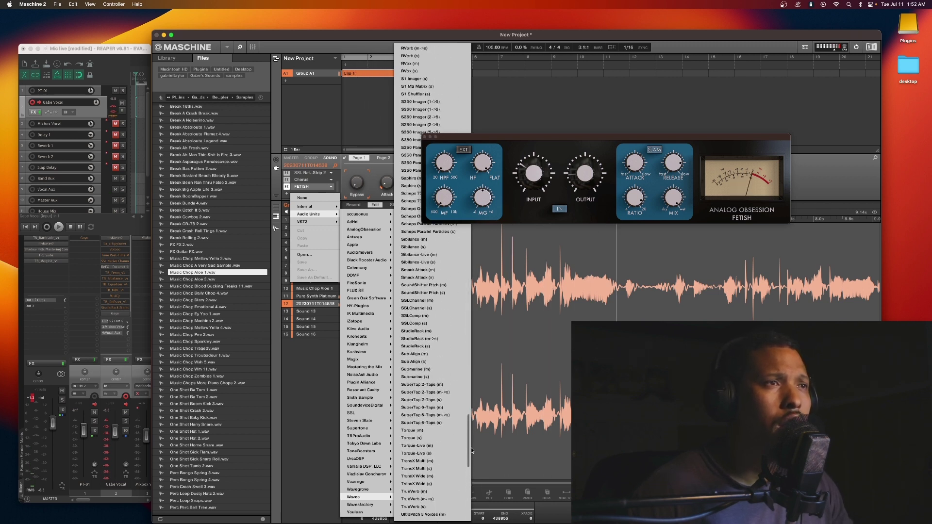
left_click(424, 338)
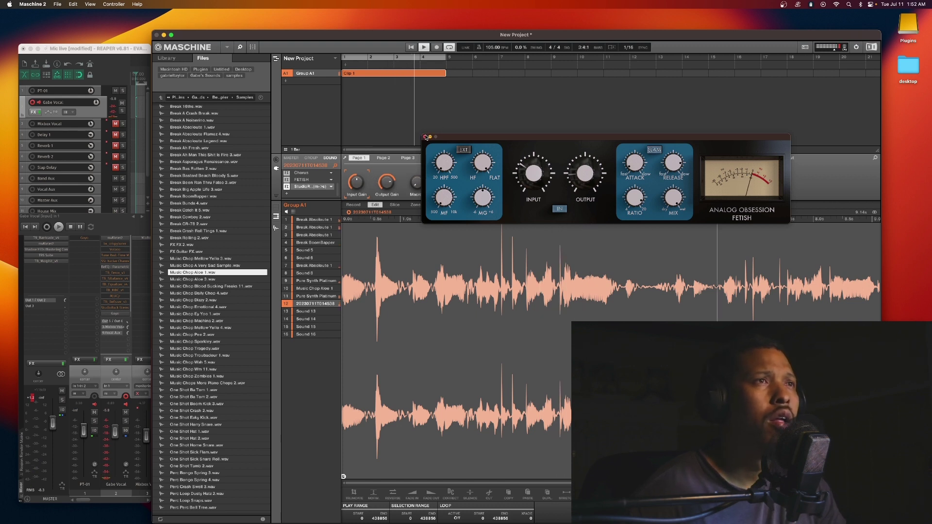
left_click(426, 137)
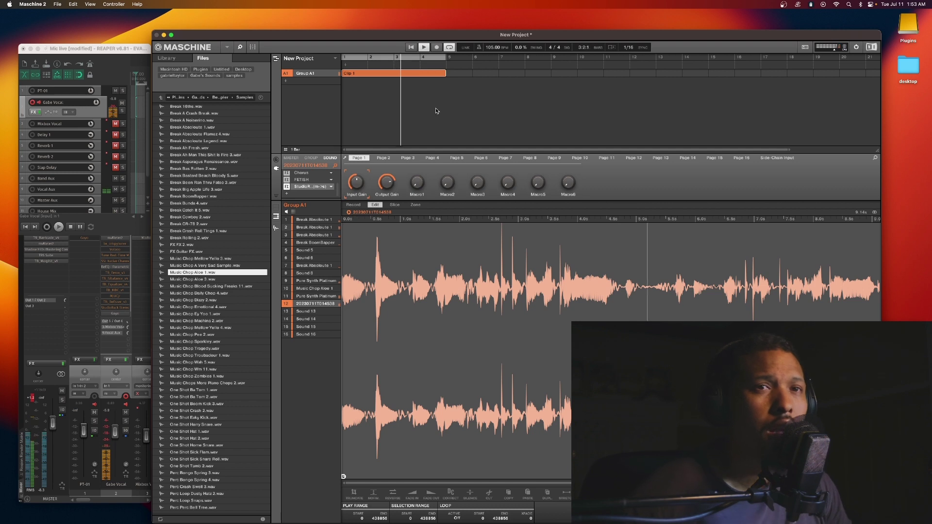
- Open the StudioRack interface over the project view and bring up its StudioVerse browser in a separate window
left_click(310, 187)
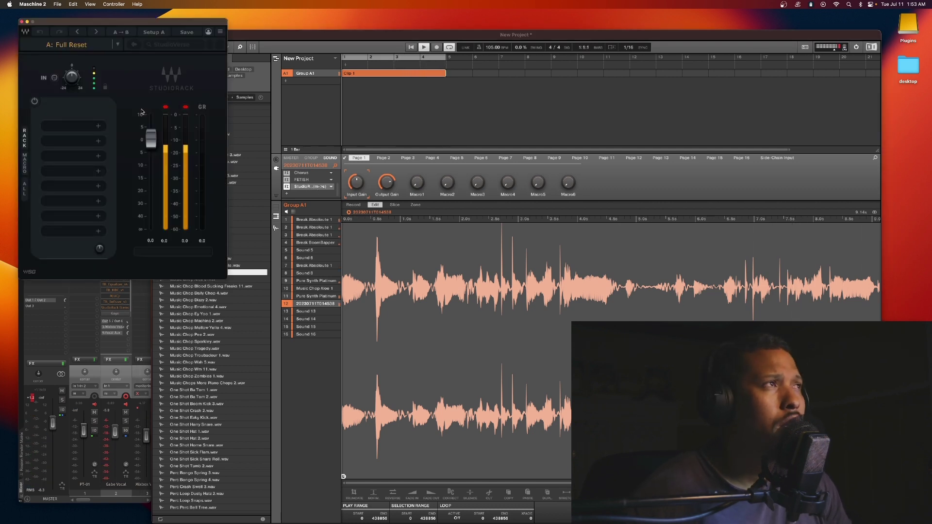
left_click_drag(60, 28, 591, 59)
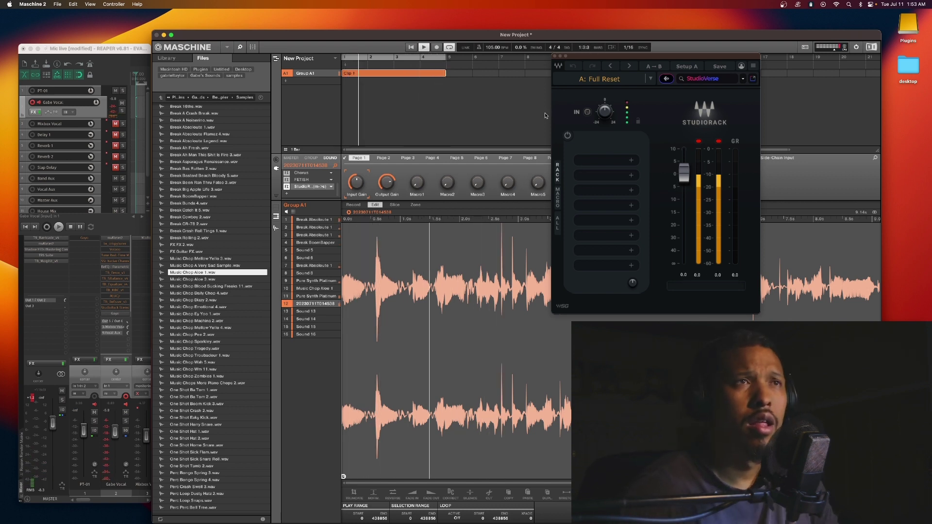
left_click(742, 80)
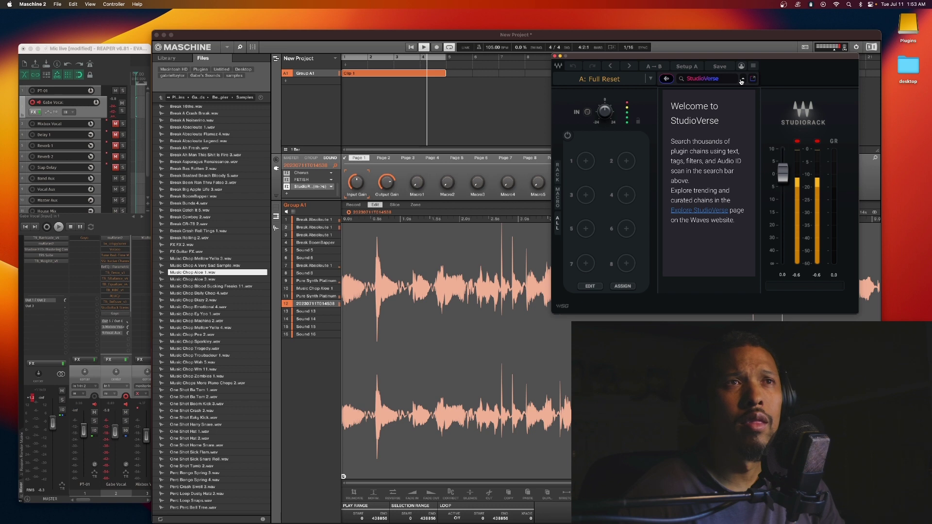
left_click(752, 79)
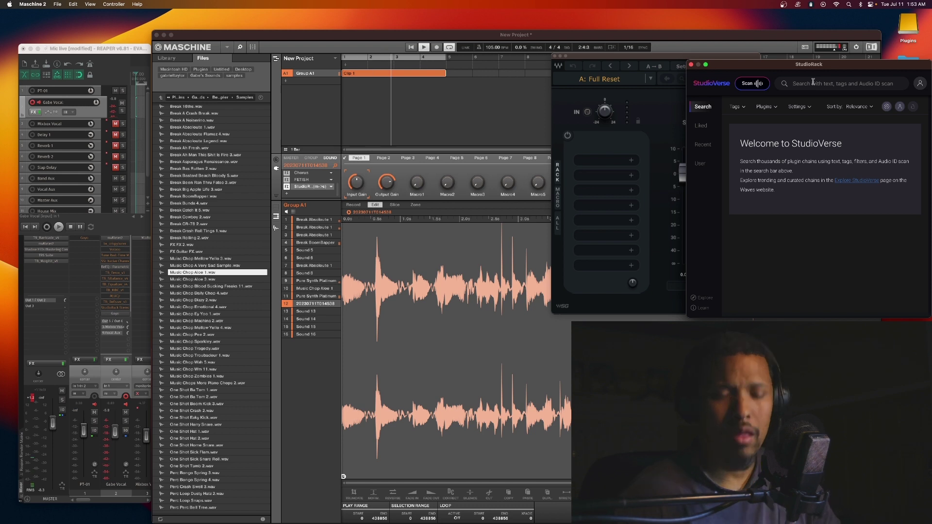
- Search StudioVerse for "edm vocal", filter by the EDM tag and load the NHP Stereo Bus "Must" chain
type("e")
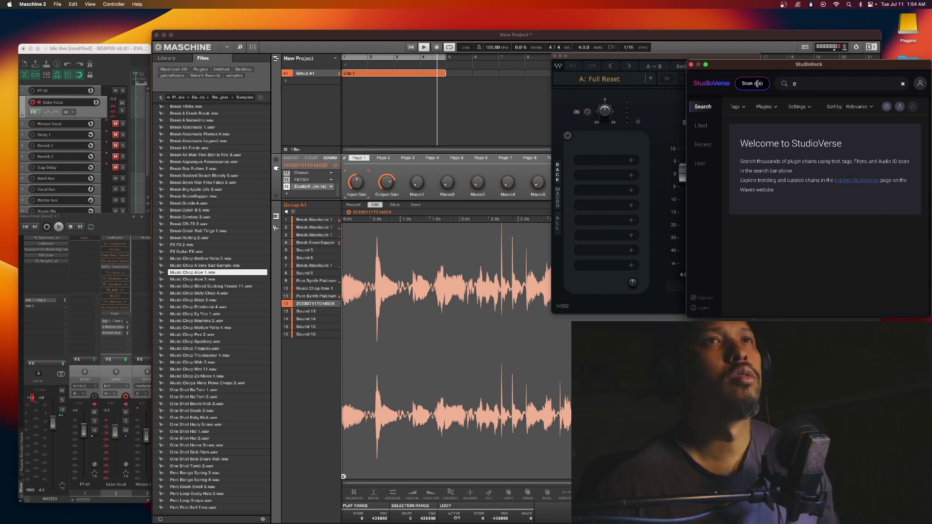
type("d")
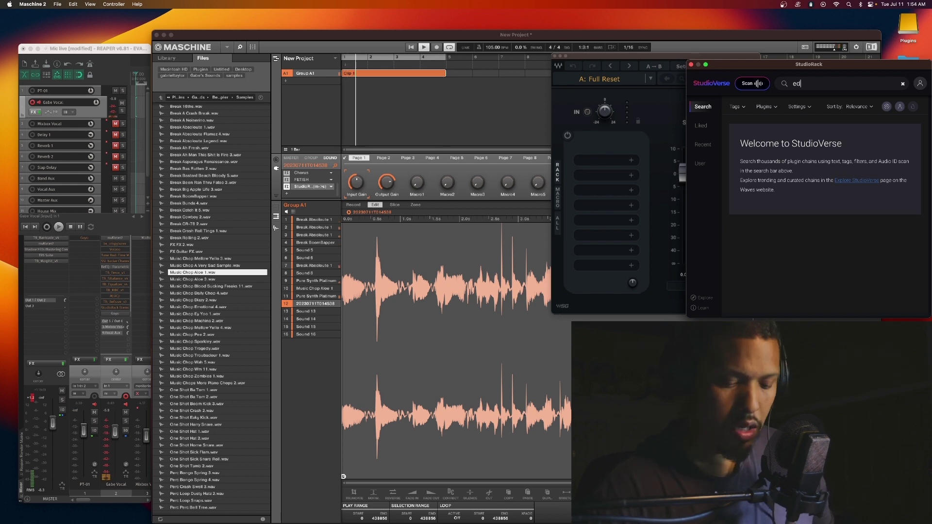
type("m voca")
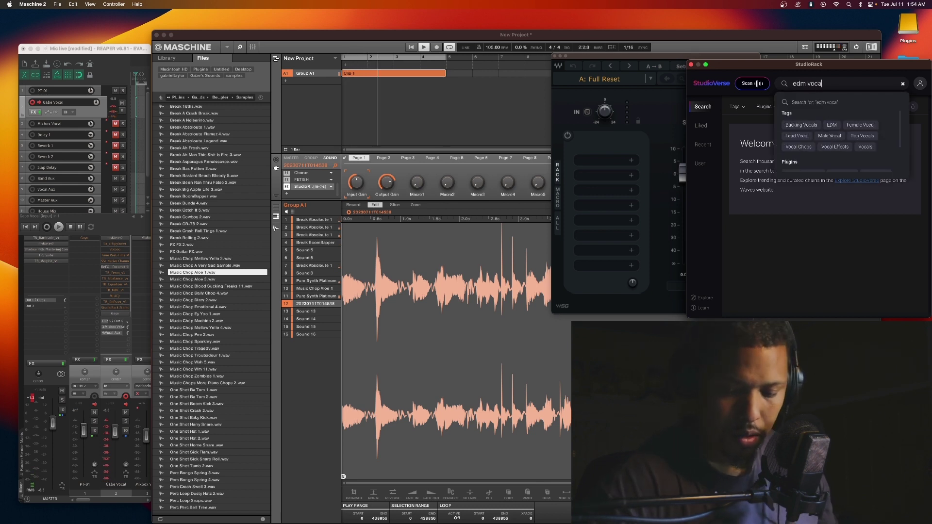
type("l")
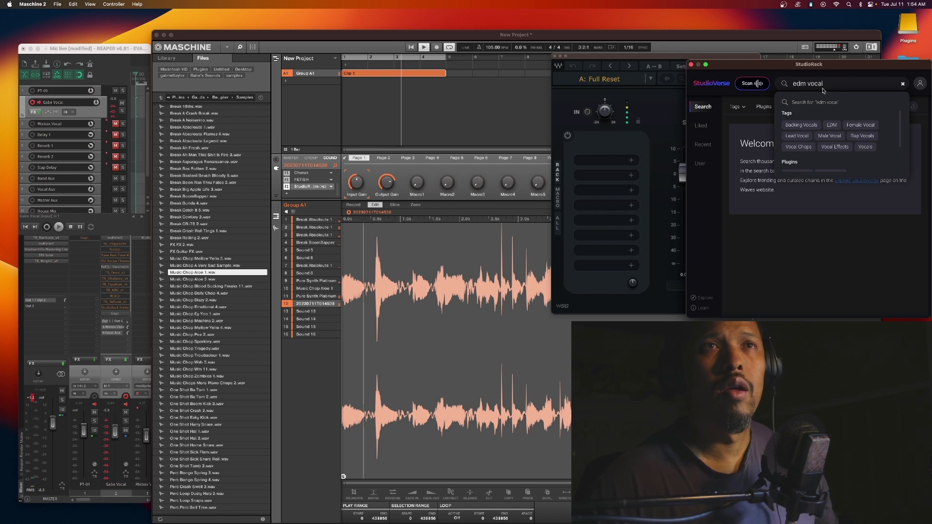
left_click(831, 126)
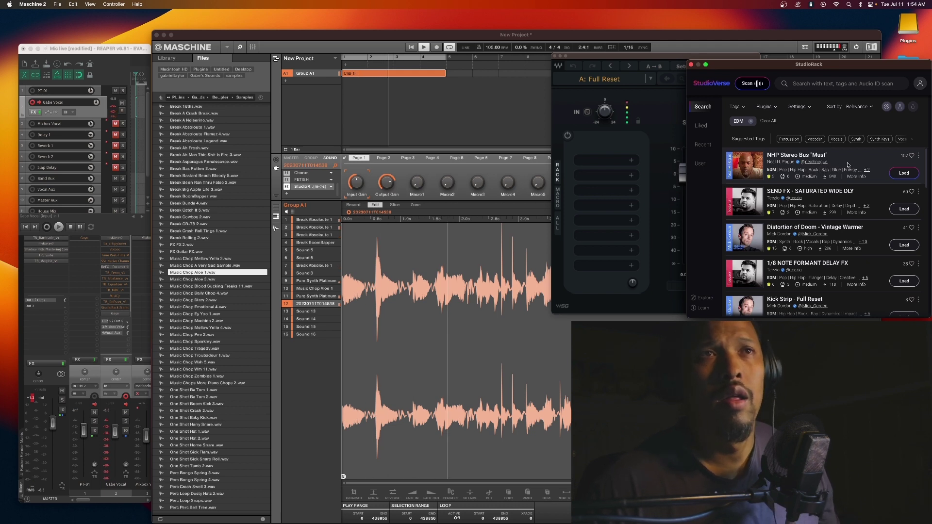
left_click(903, 173)
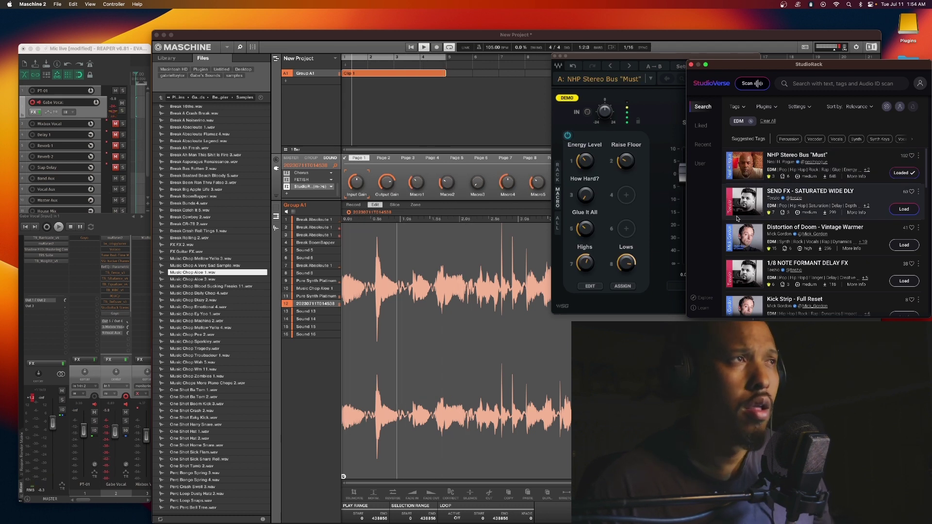
- Show the mixer and move the StudioRack window below the channel strips so the vocal sound's strip is uncovered
left_click(253, 47)
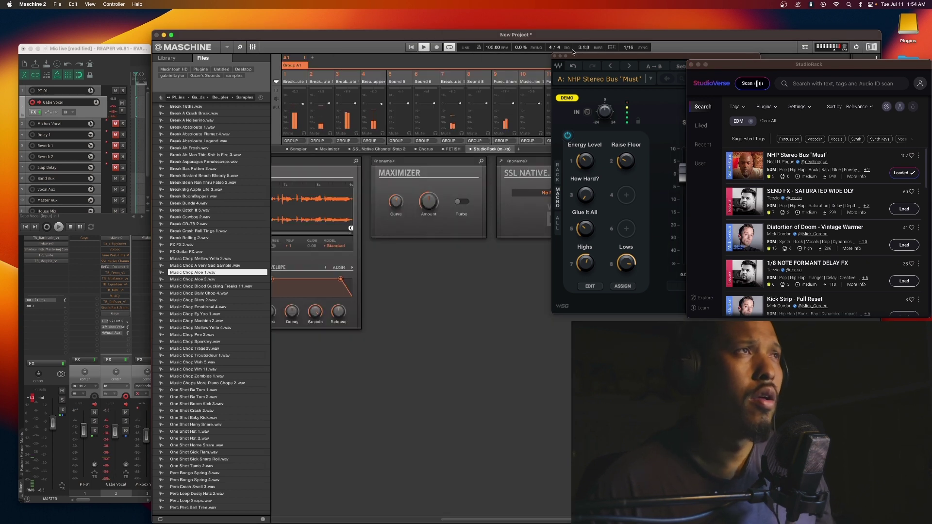
left_click_drag(586, 60, 557, 196)
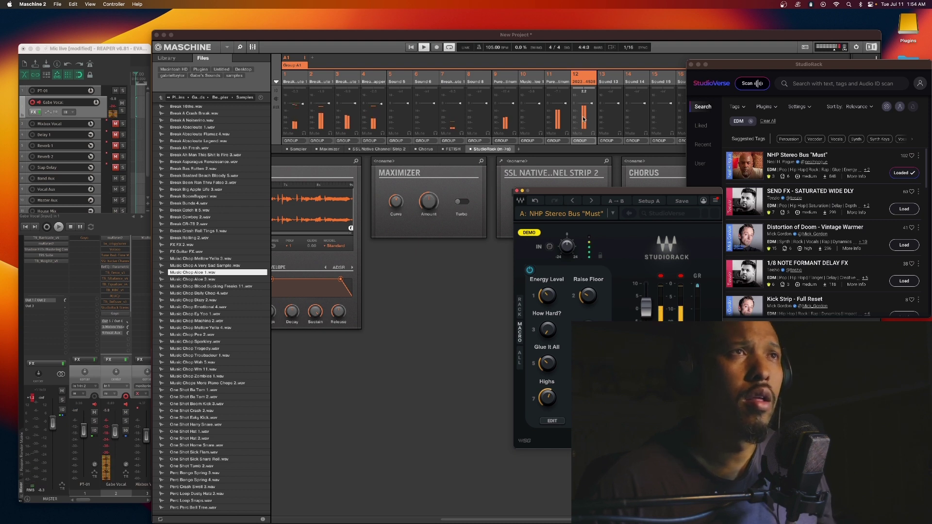
left_click(593, 107)
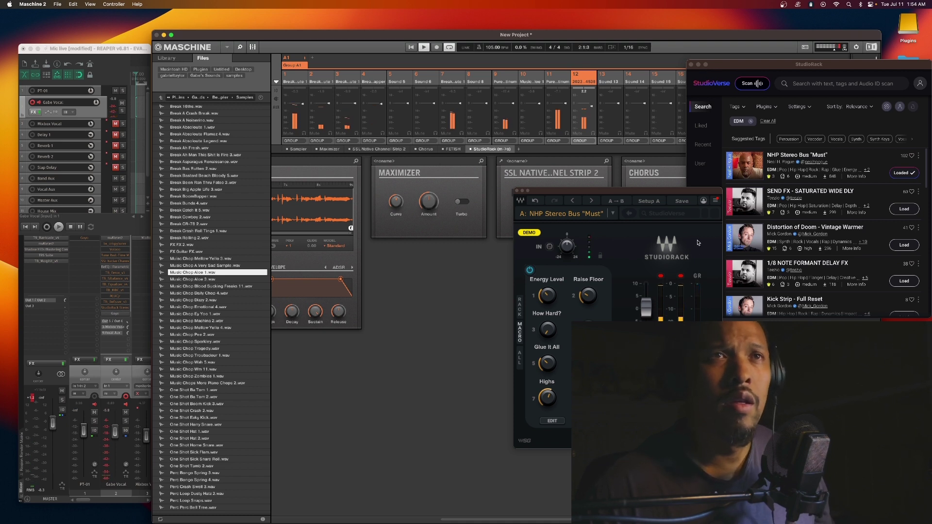
- Check the plug-ins inside the NHP Stereo Bus "Must" rack and replace the chain with 1/8 NOTE FORMANT DELAY FX
left_click(520, 314)
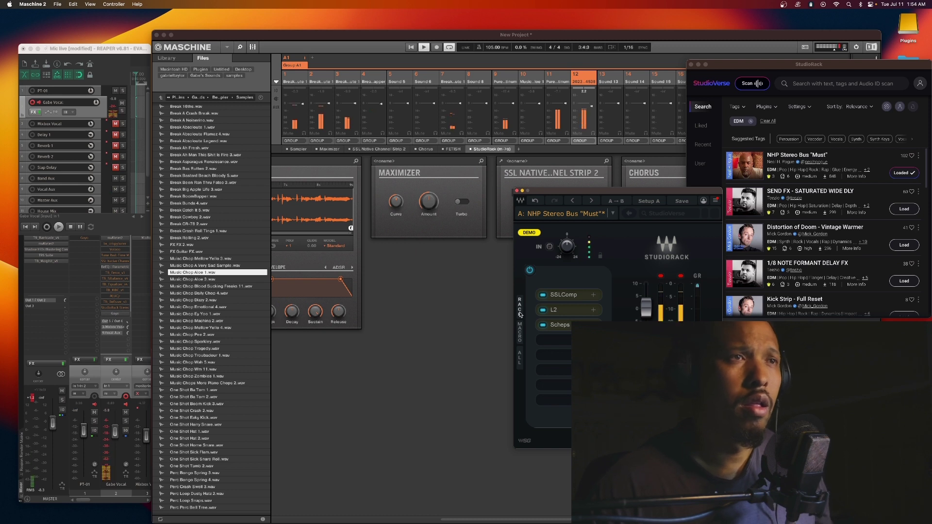
left_click(520, 330)
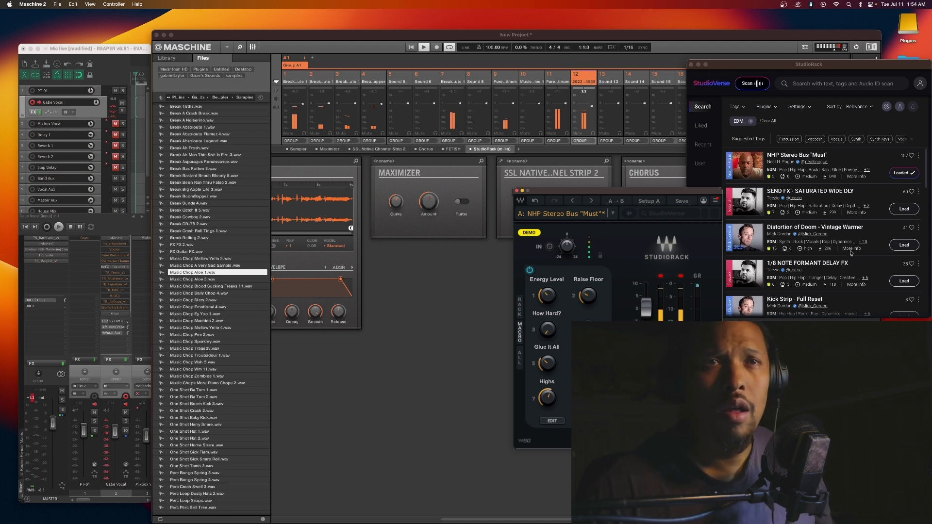
left_click(903, 280)
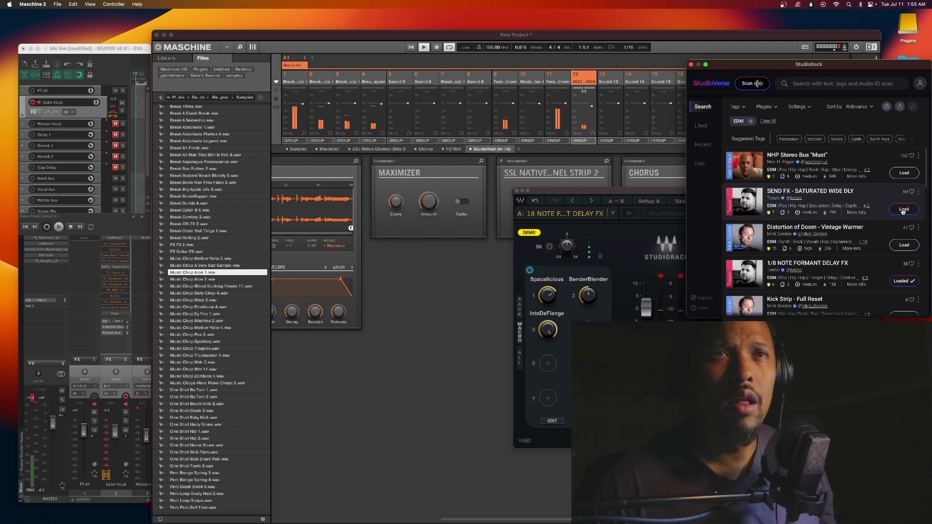
- Load the BGV_VOICES FROM THE FUTURE chain from the EDM results and check the plug-ins in its rack
scroll(903, 210, "down", 4)
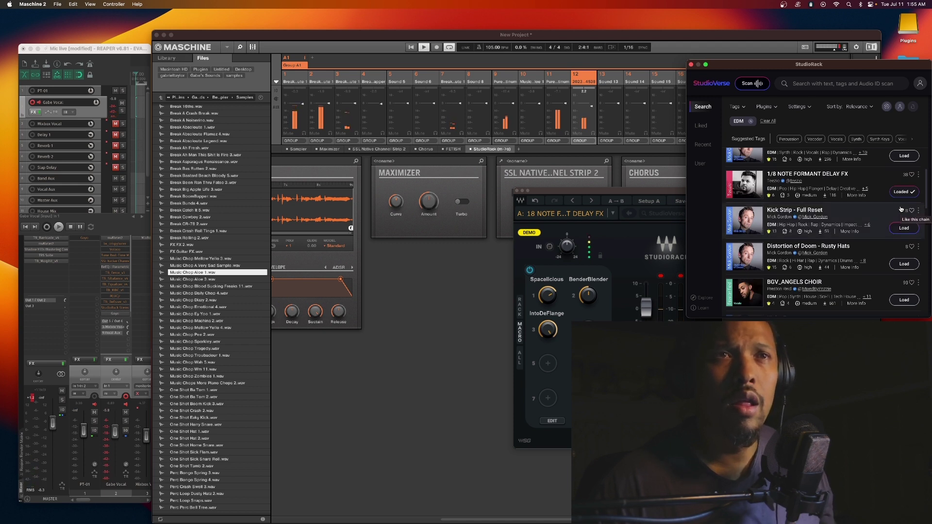
scroll(901, 210, "down", 4)
scroll(901, 210, "down", 4)
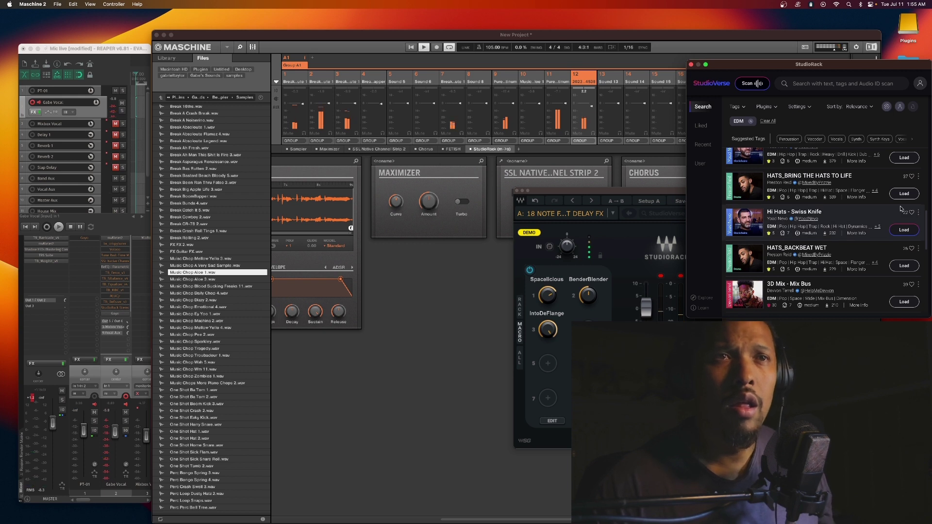
scroll(901, 210, "down", 4)
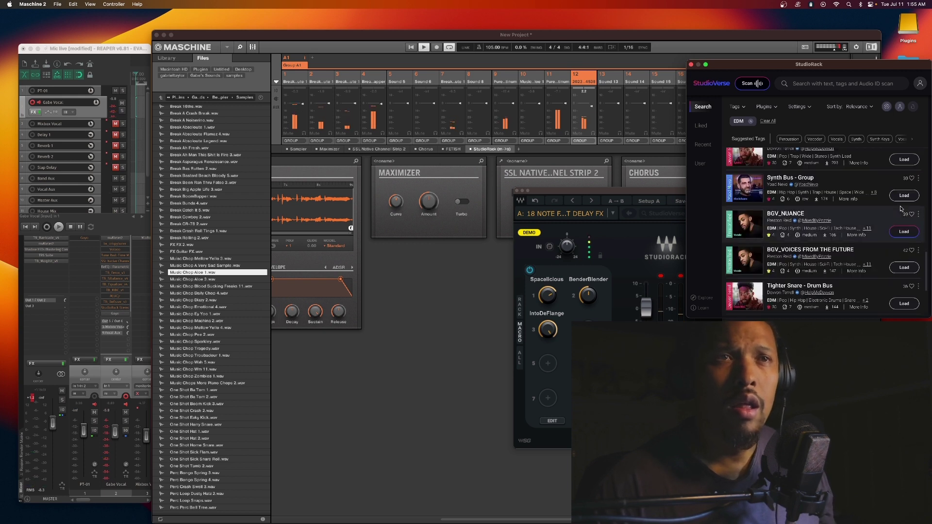
left_click(900, 268)
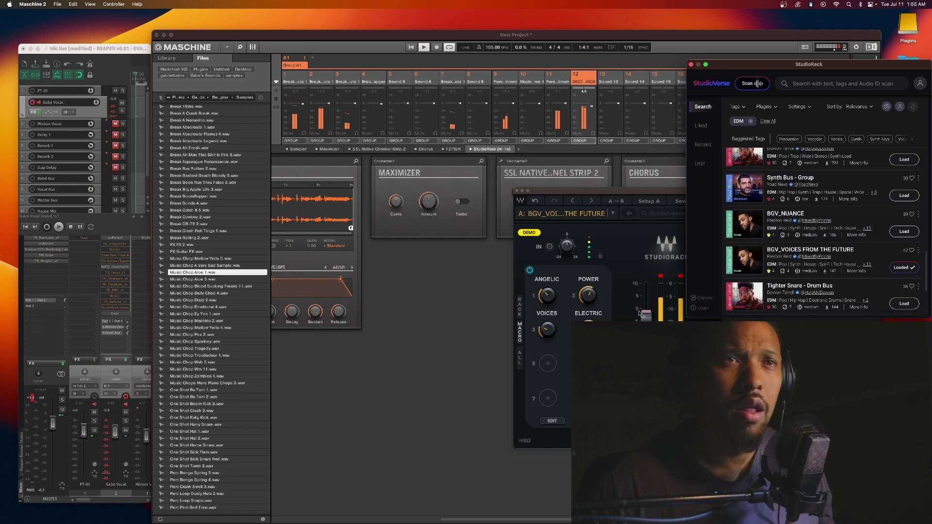
left_click(521, 311)
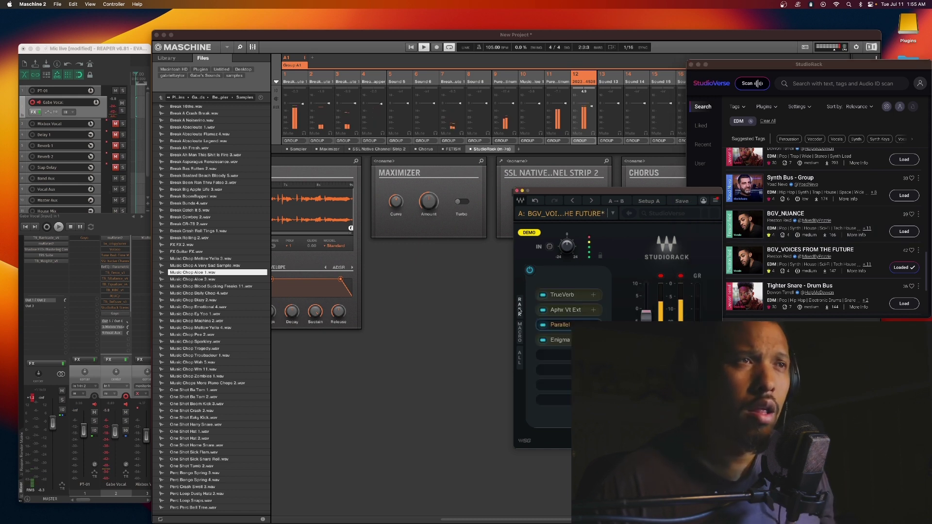
left_click(519, 332)
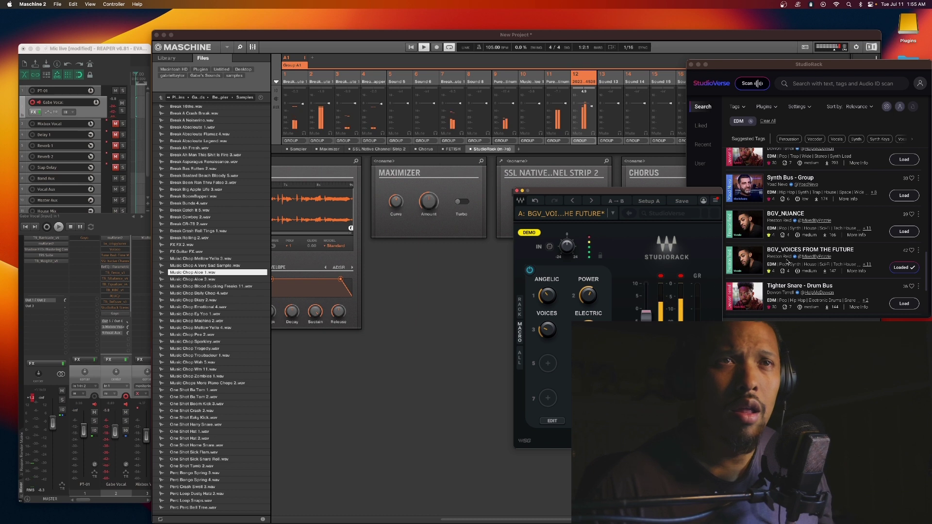
- Find the A.GTR_DARK HALO chain further down the EDM results and load it into StudioRack
scroll(822, 253, "down", 10)
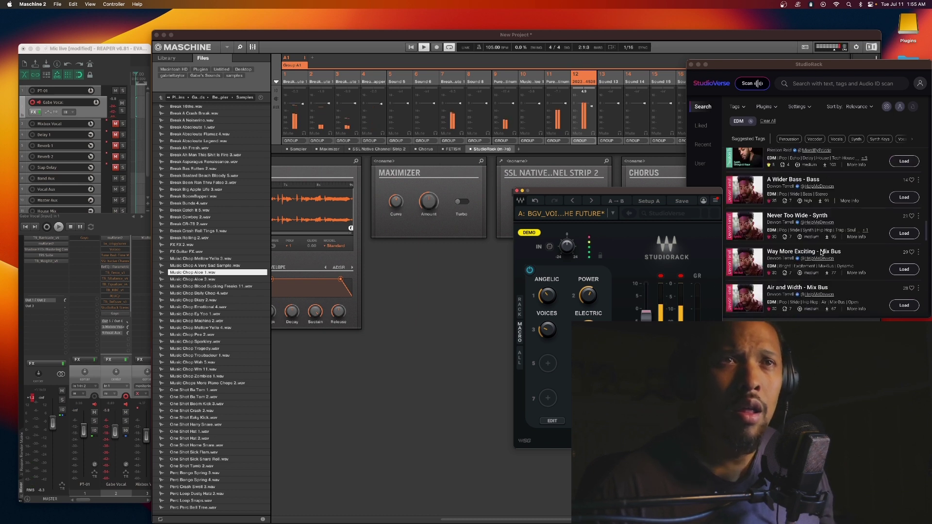
scroll(822, 253, "down", 10)
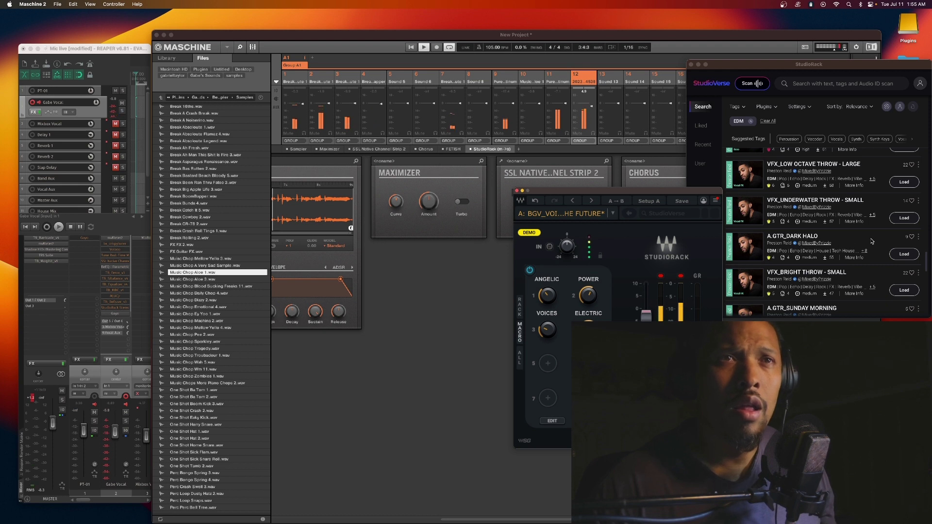
left_click(898, 255)
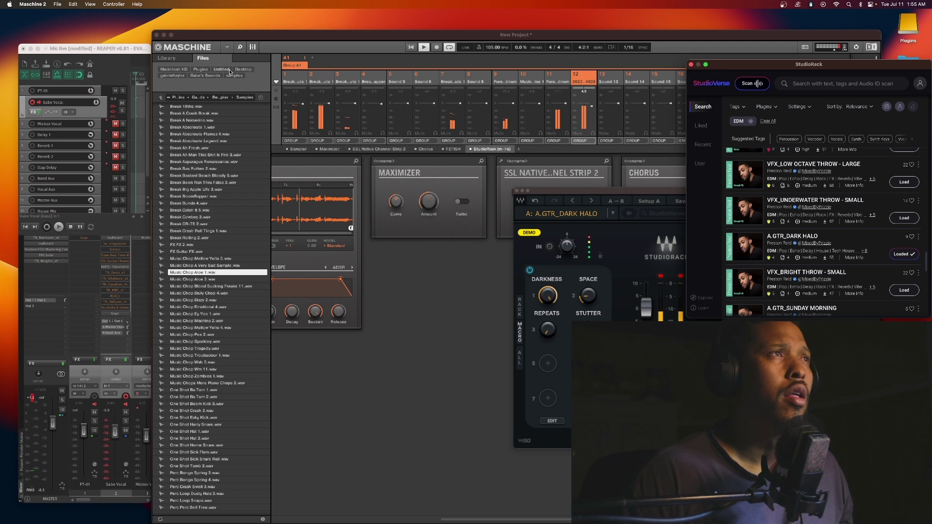
- Return to the arranger view and add Plugin Alliance's bx_crispytuner Audio Unit after StudioRack on the vocal sound
left_click(252, 49)
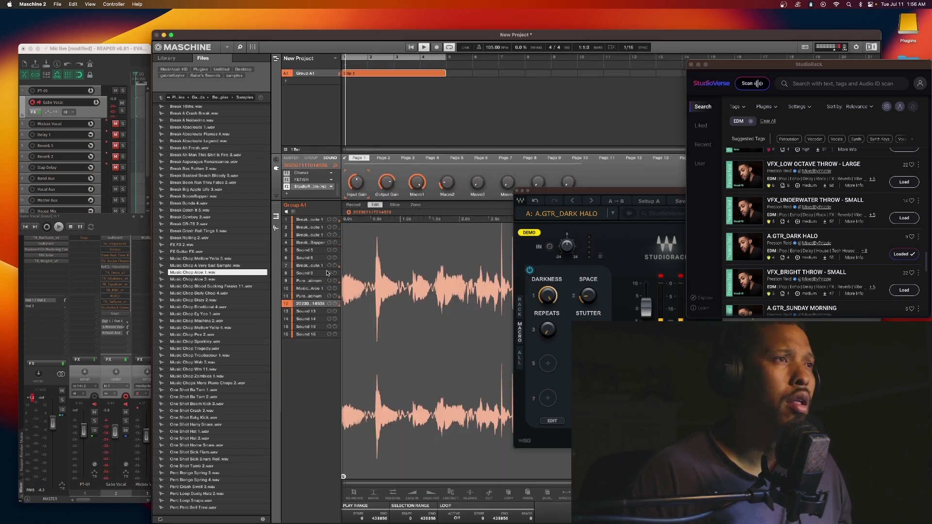
left_click(294, 196)
mouse_move(326, 215)
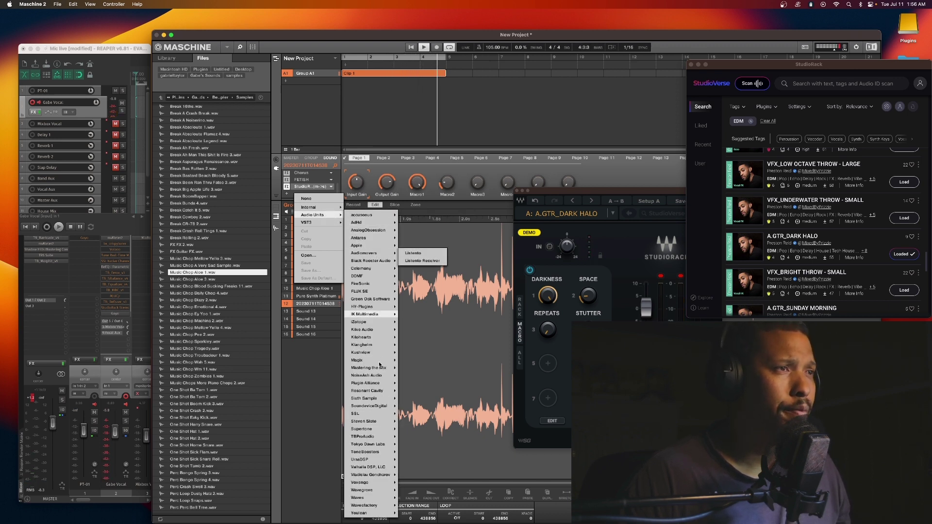
mouse_move(365, 407)
mouse_move(366, 431)
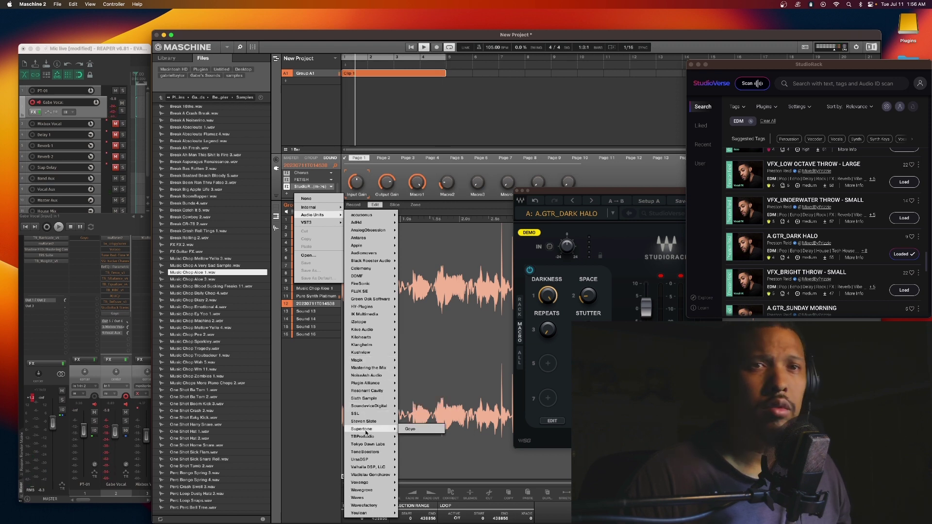
mouse_move(376, 383)
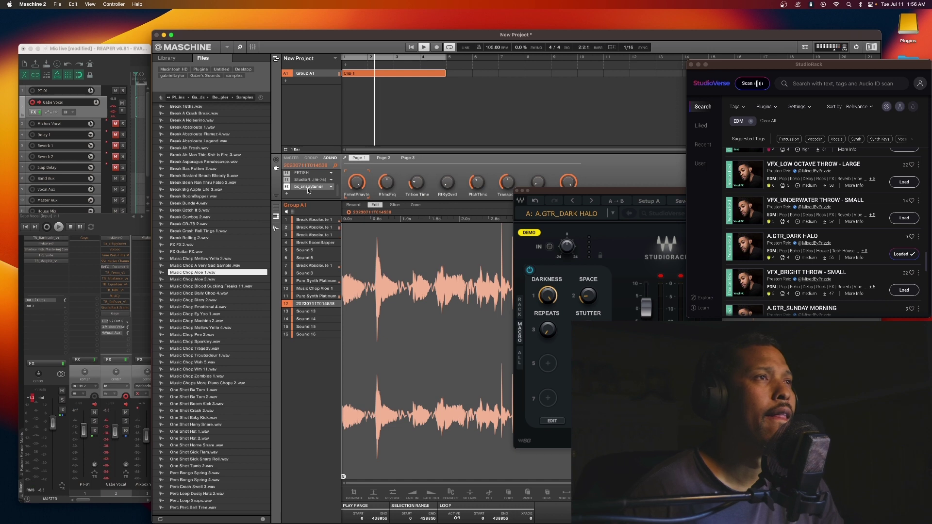
- Replace bx_crispytuner in the vocal sound's last effect slot with the IK Multimedia MixBox VST3
left_click(332, 187)
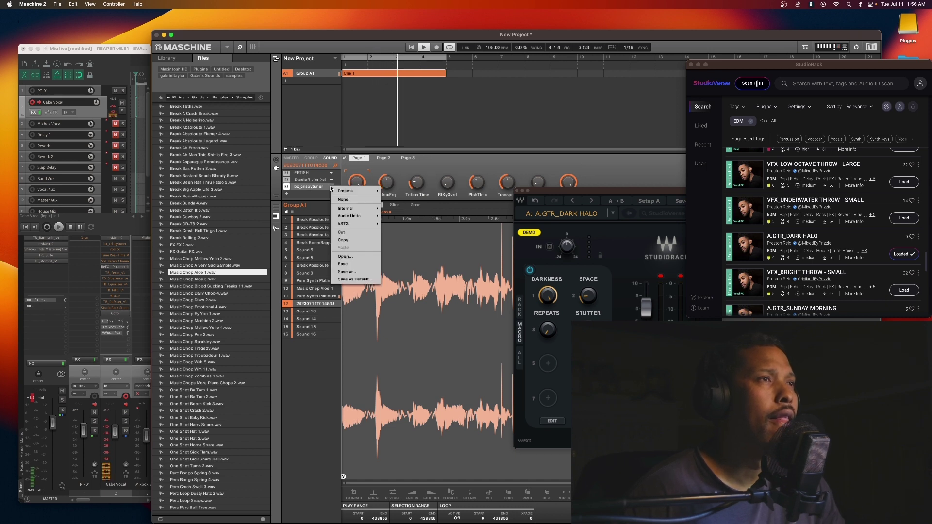
mouse_move(362, 210)
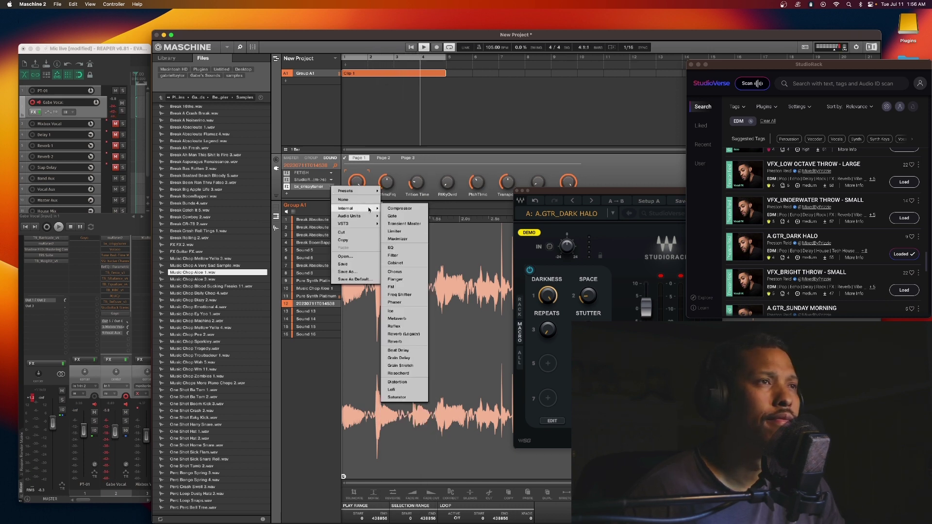
mouse_move(375, 225)
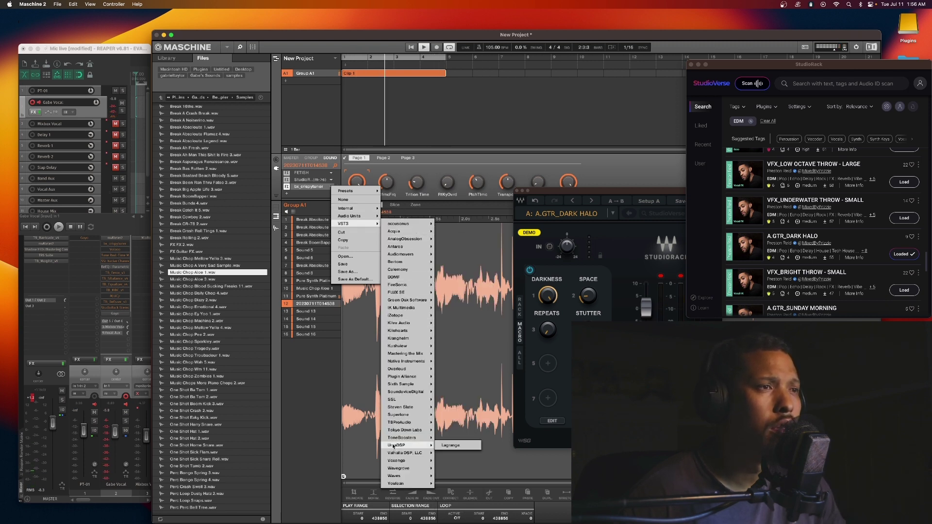
mouse_move(411, 376)
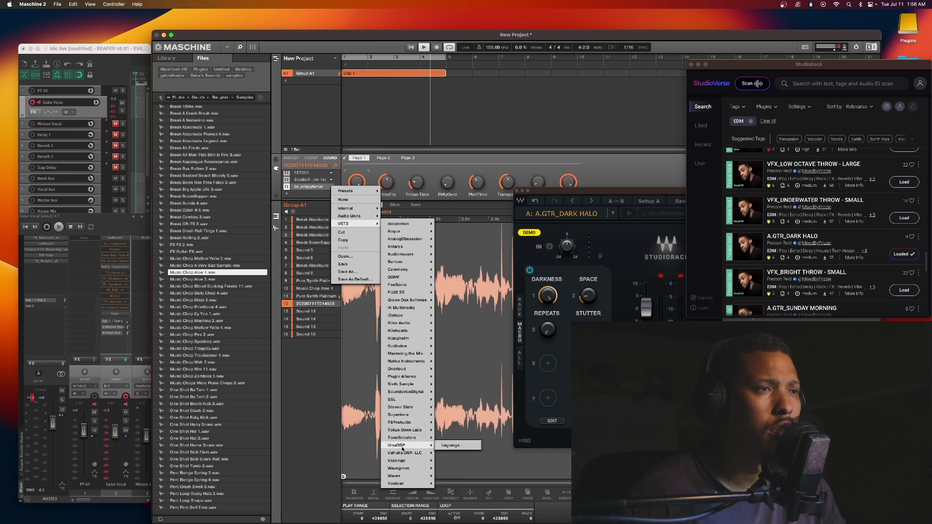
mouse_move(409, 462)
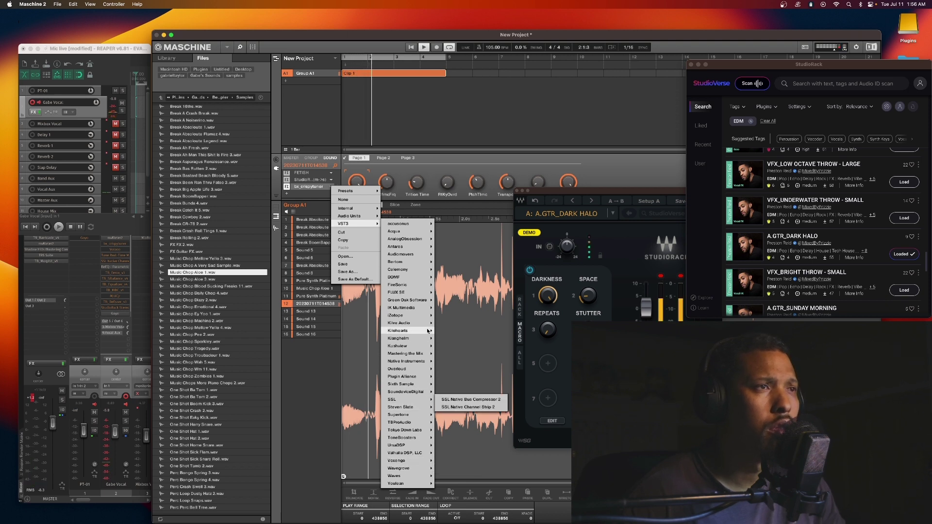
mouse_move(427, 240)
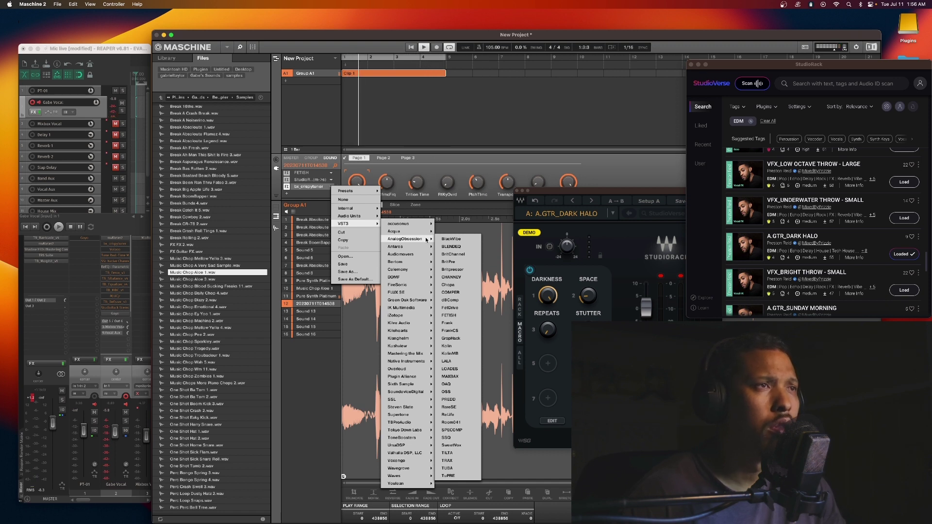
mouse_move(414, 225)
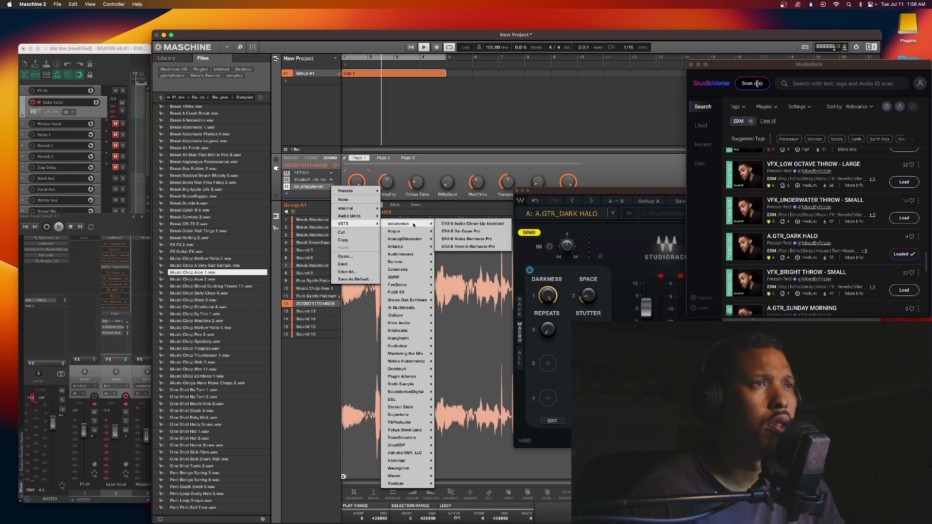
mouse_move(410, 309)
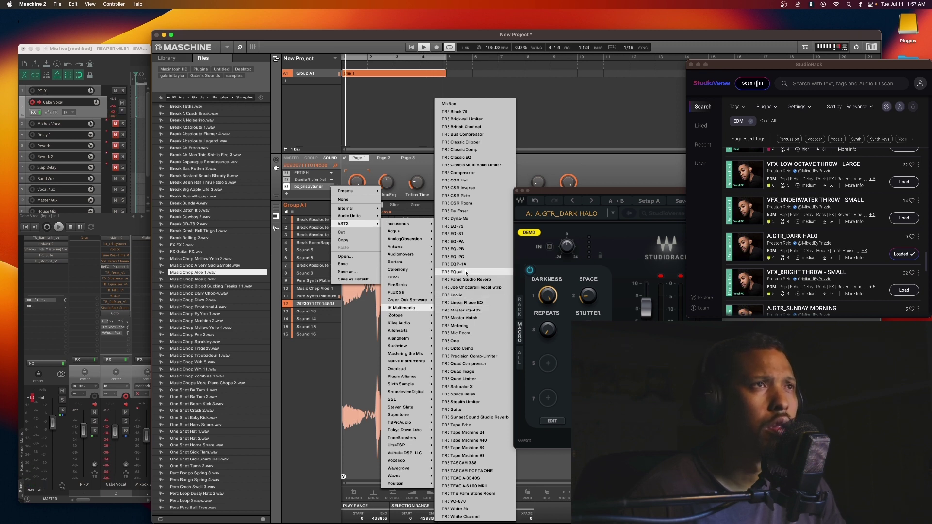
left_click(451, 104)
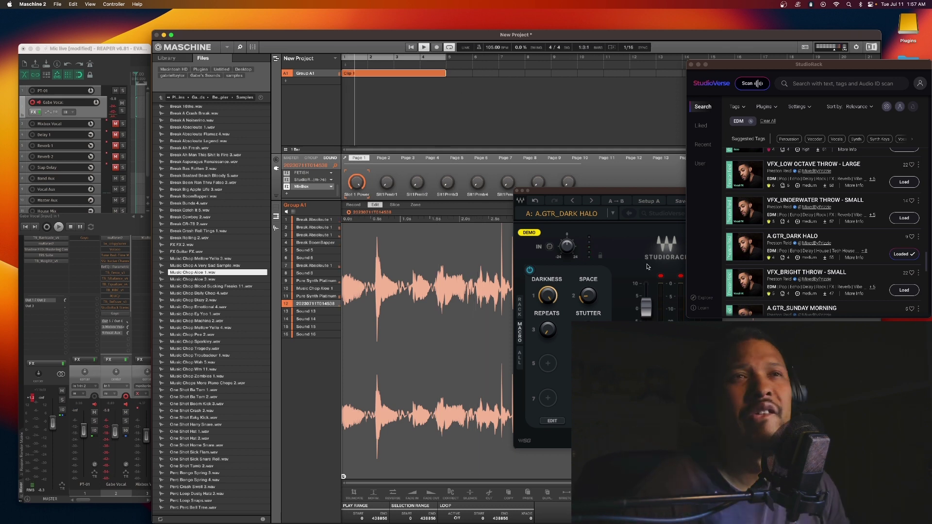
- Find the VFX_PHASEY THROW - LARGE chain further down the EDM results and load it into StudioRack
scroll(794, 230, "down", 5)
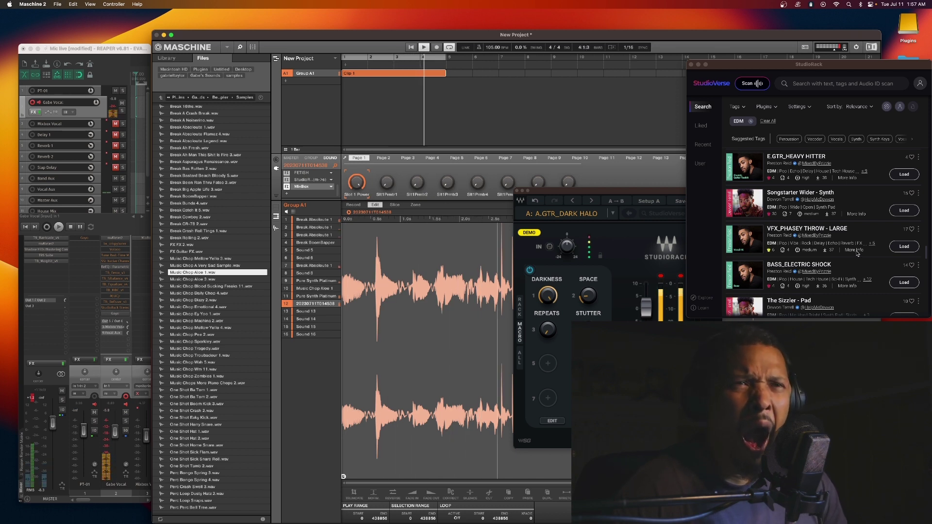
left_click(904, 246)
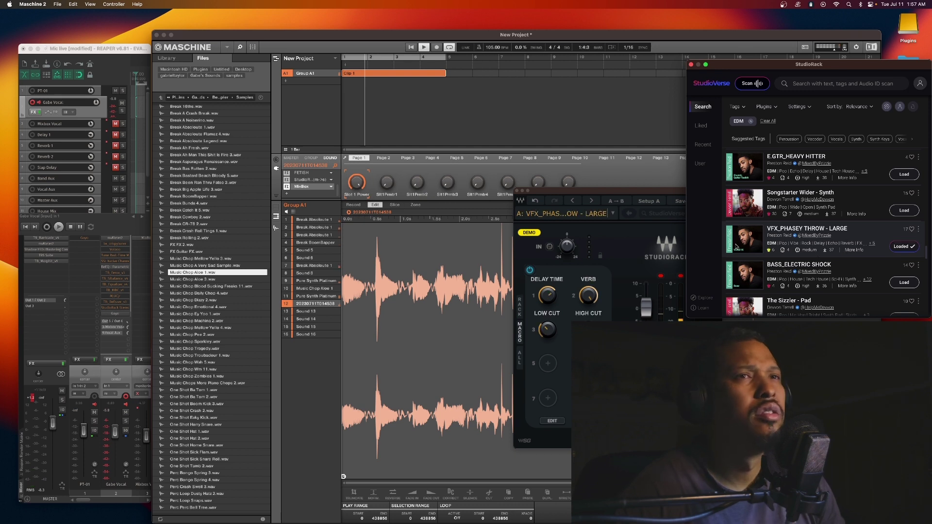
- Search StudioVerse for vocal chains, load VOCAL BUS - WATER and check its rack and macro controls
scroll(827, 222, "down", 5)
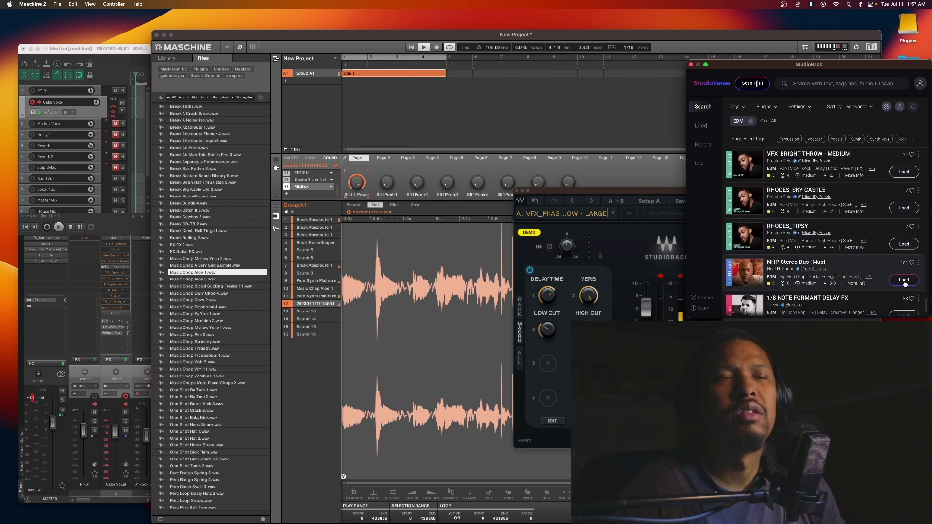
scroll(904, 284, "down", 3)
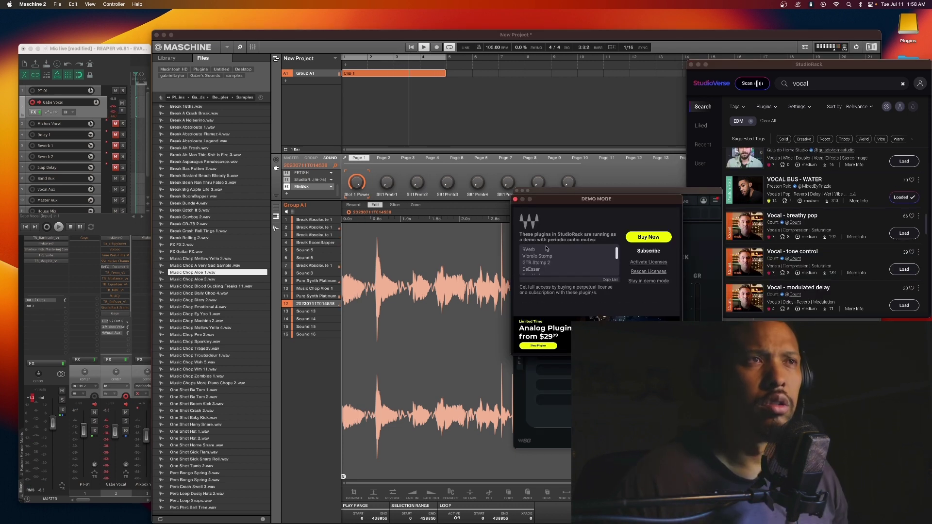
left_click(515, 201)
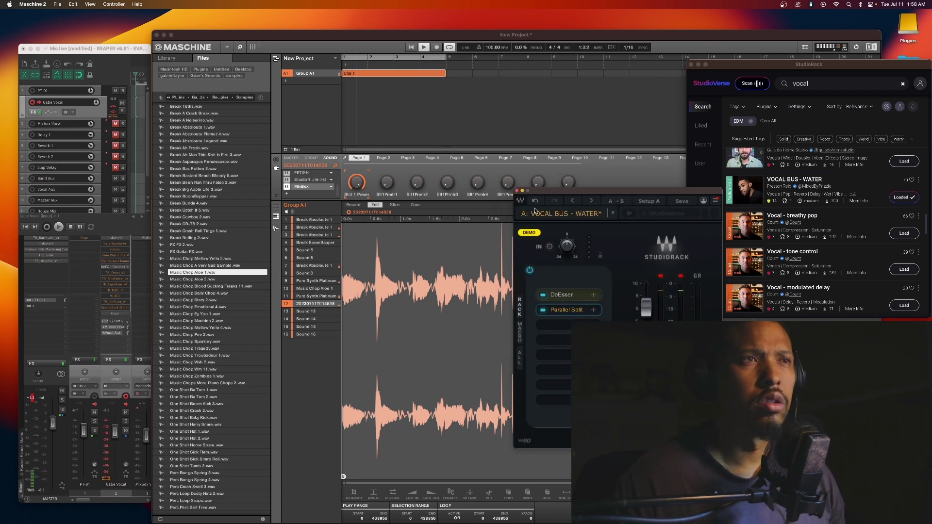
left_click(519, 333)
left_click(517, 361)
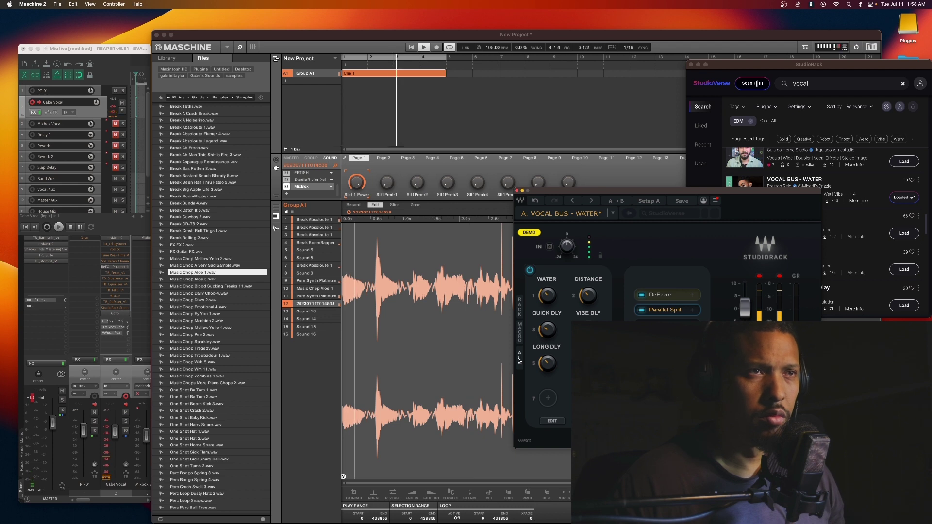
left_click(692, 295)
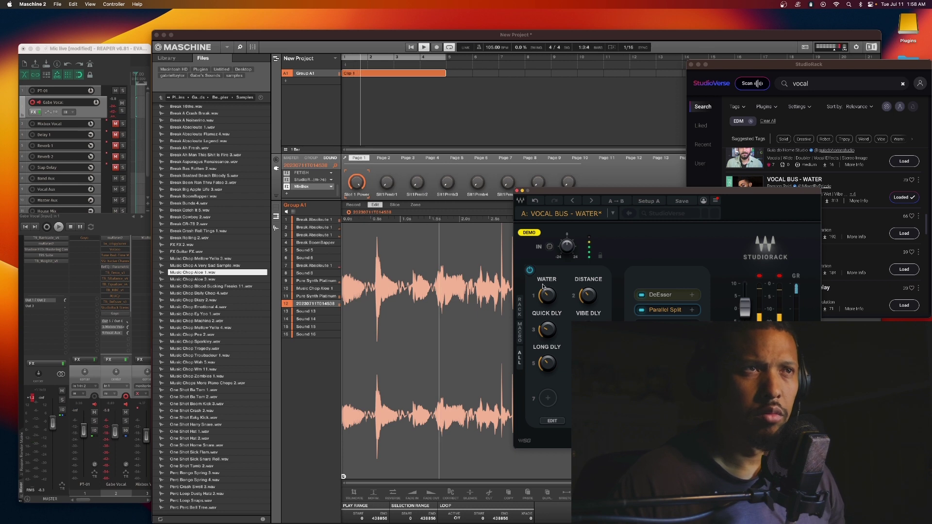
left_click(520, 314)
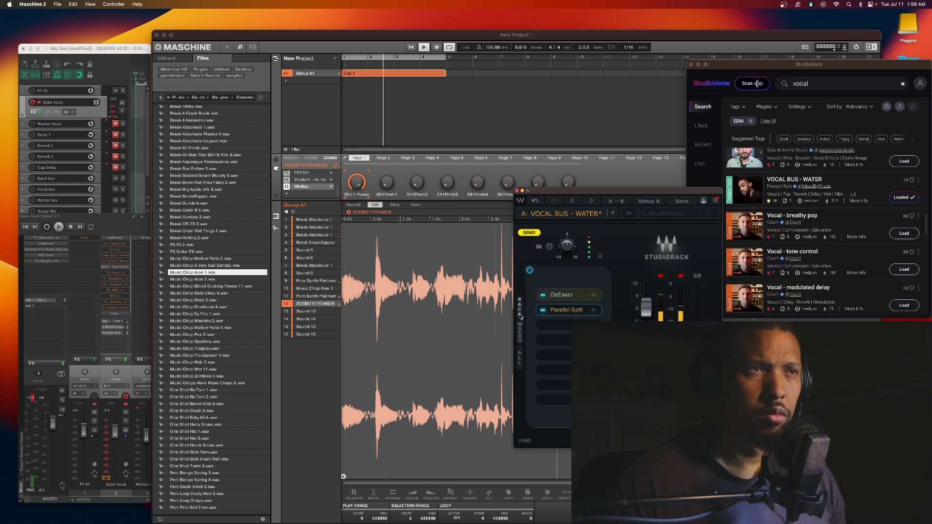
left_click(519, 333)
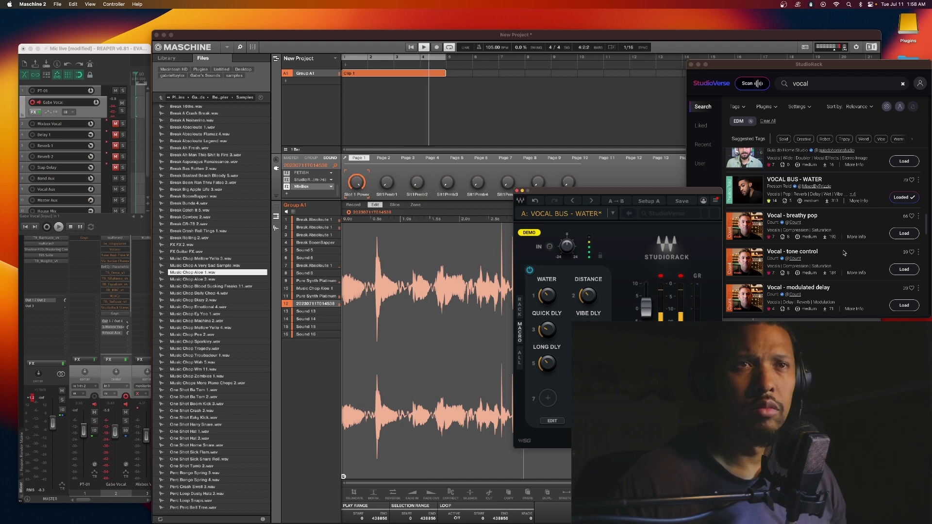
- Load the A Vocal Tightener chain from the vocal results into StudioRack and show the plug-ins in its rack
left_click(845, 252)
scroll(840, 248, "down", 4)
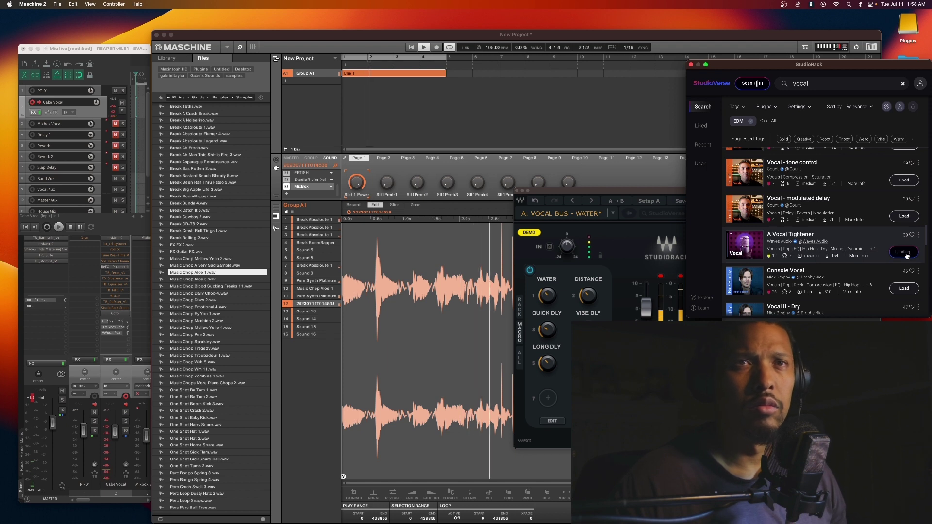
left_click(903, 252)
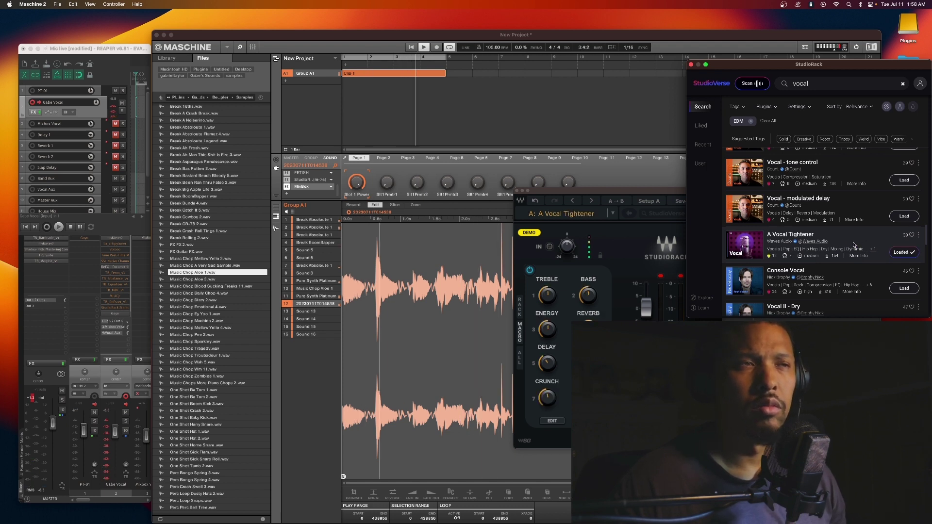
left_click(519, 310)
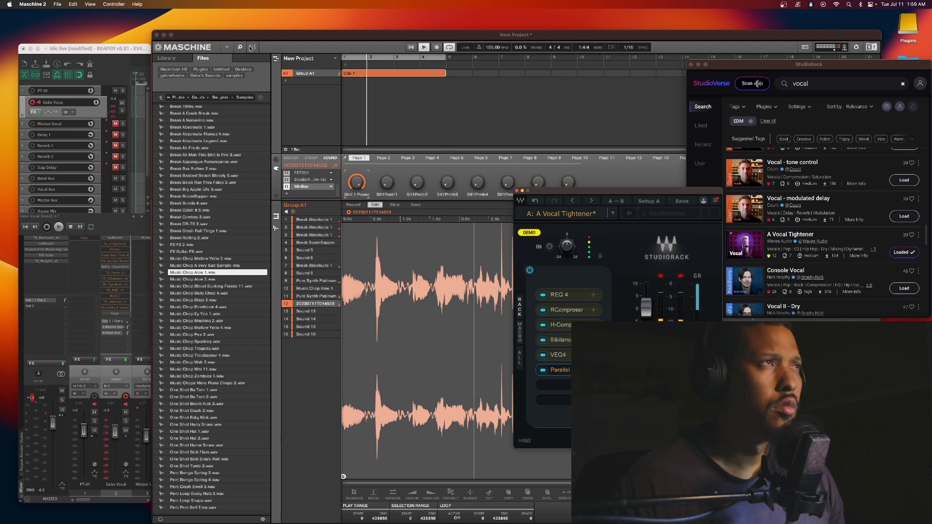
- In the mixer view, open the rack's REQ 4, raise band 1 to about 189 Hz and close the equalizer
left_click(311, 50)
key("super+m")
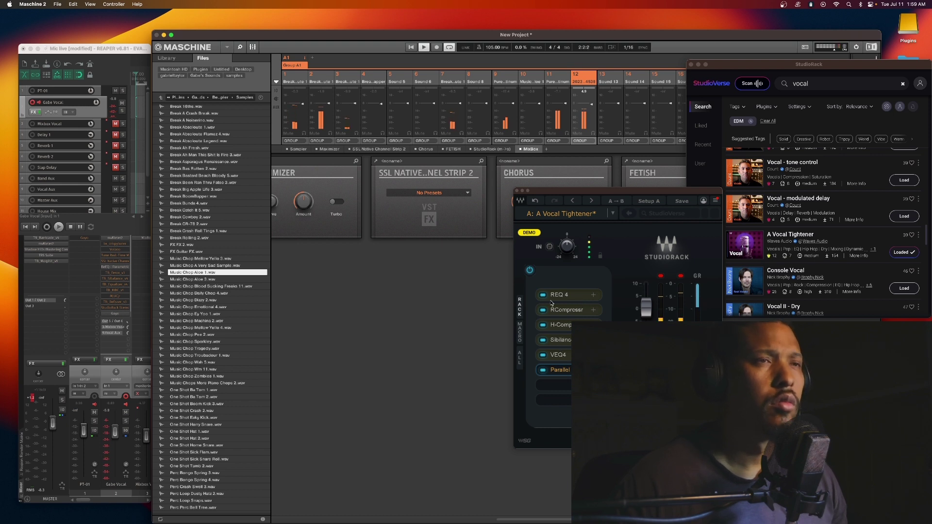
left_click(556, 295)
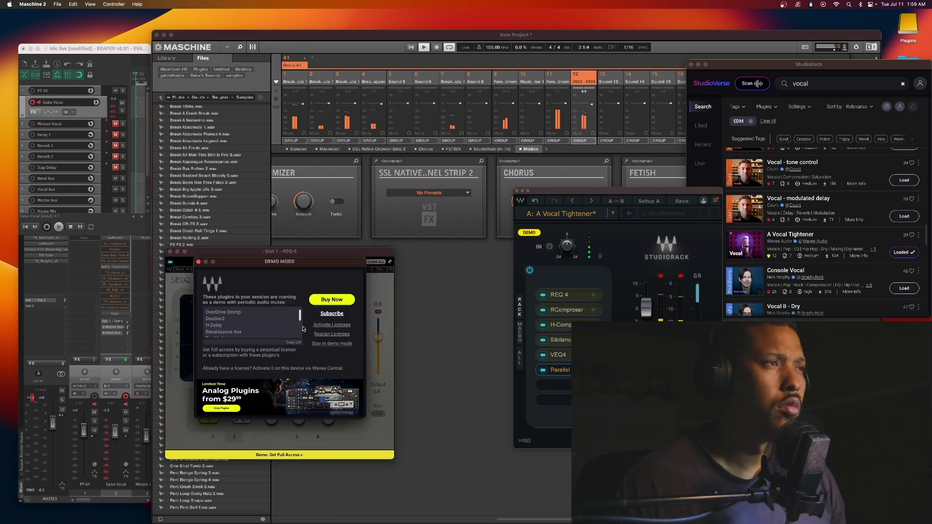
left_click(198, 263)
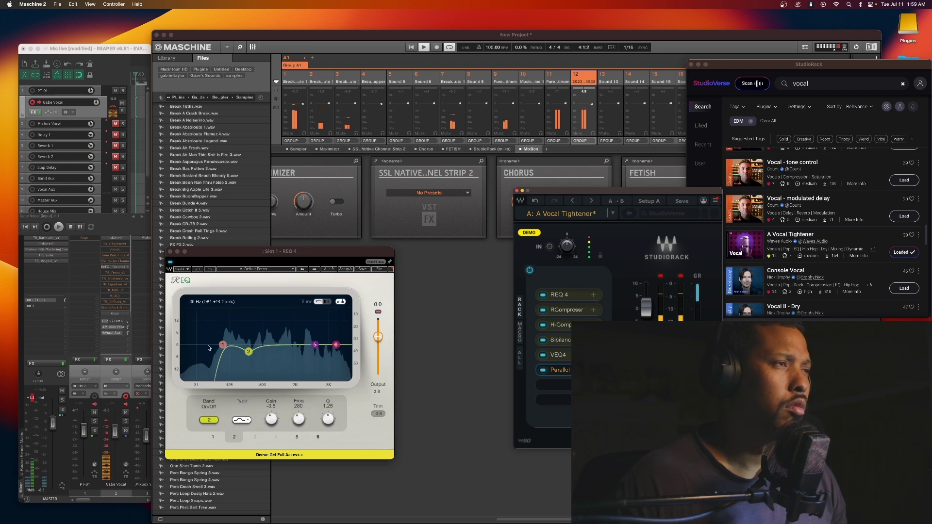
mouse_move(222, 346)
left_mouse_down()
mouse_move(255, 353)
mouse_move(239, 344)
left_mouse_up()
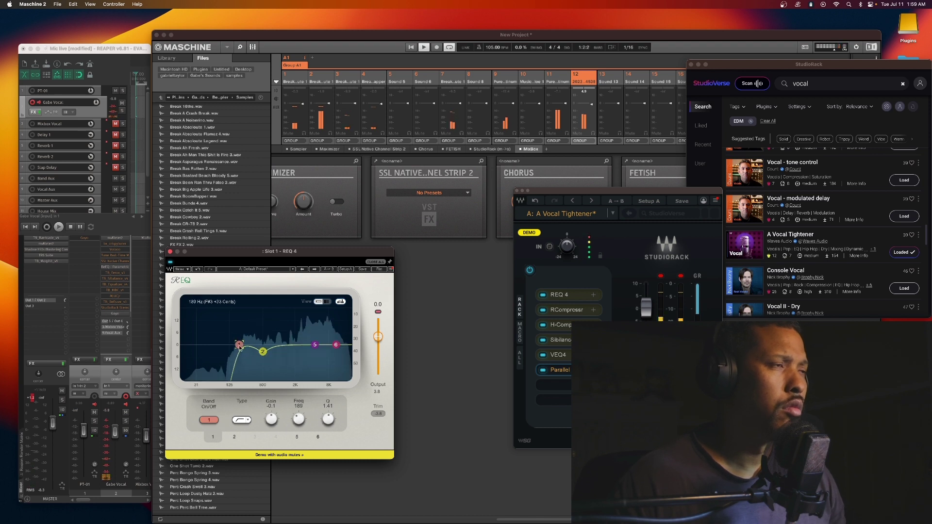
left_click(171, 252)
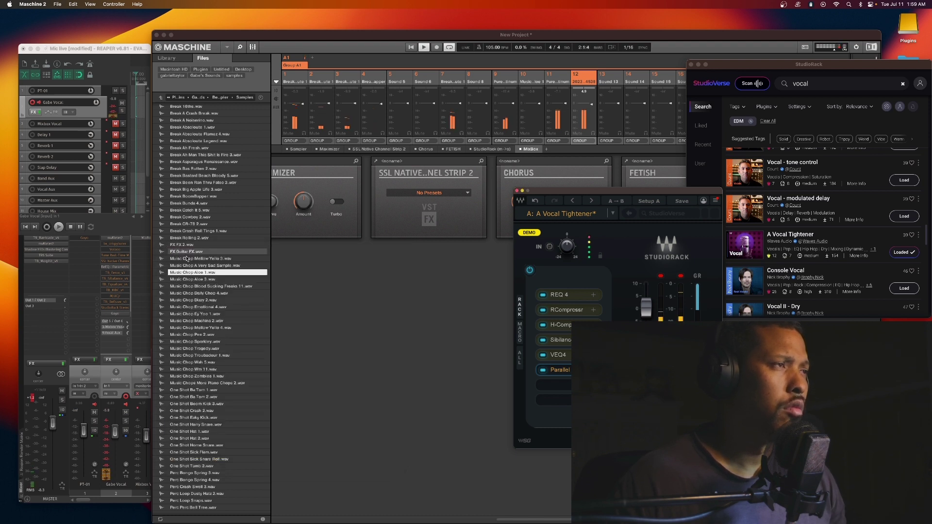
key("Down")
key("Down")
key("Down")
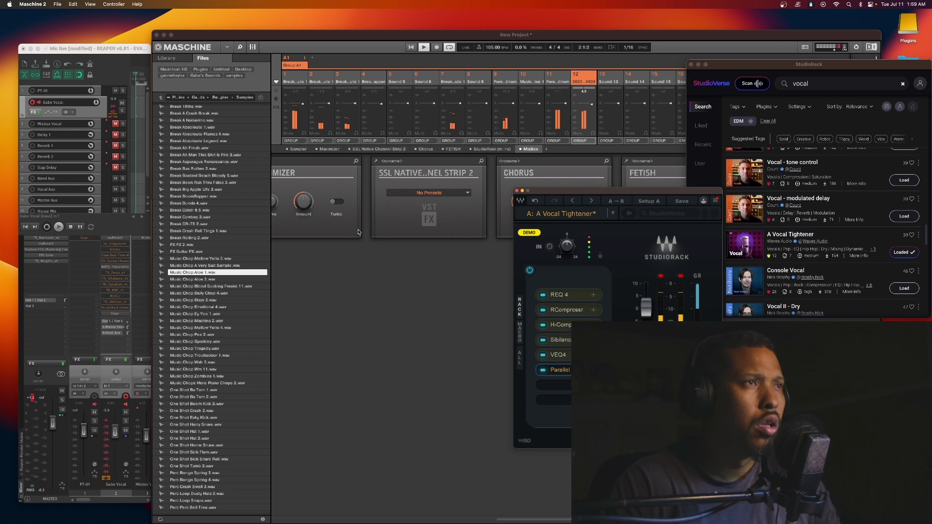
- Return to the arranger view and put away the StudioRack and StudioVerse windows
left_click(253, 48)
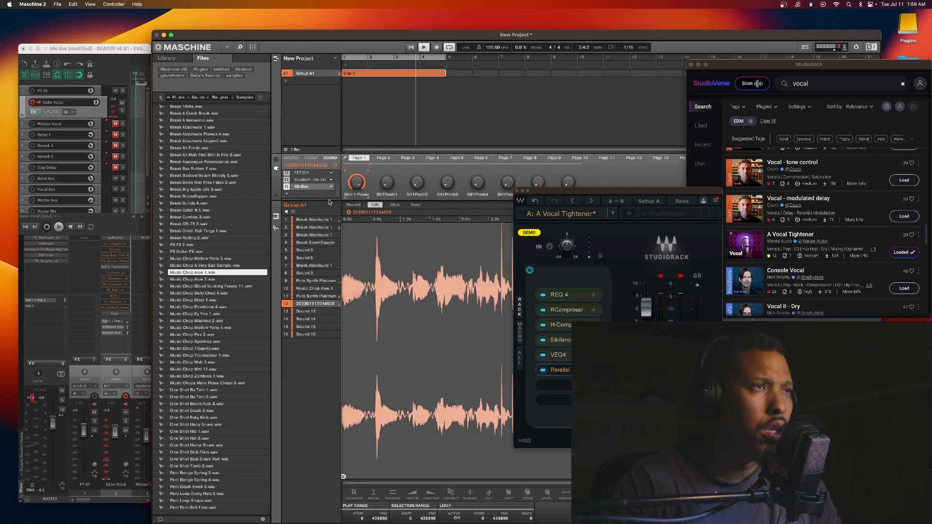
left_click(437, 47)
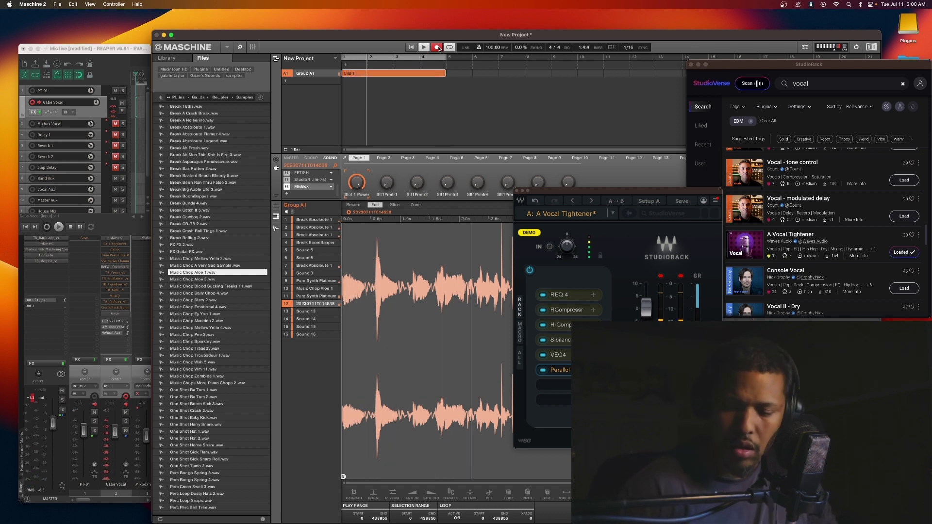
left_click(437, 47)
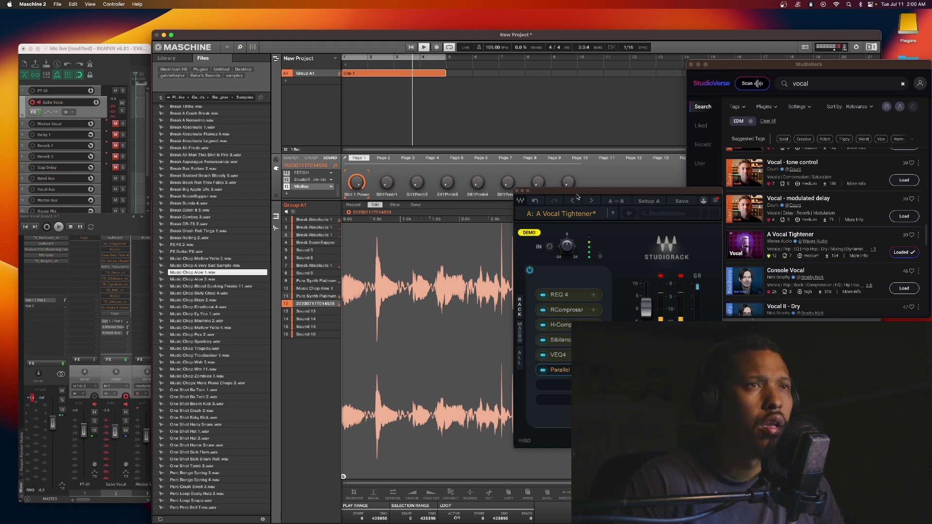
left_click(601, 192)
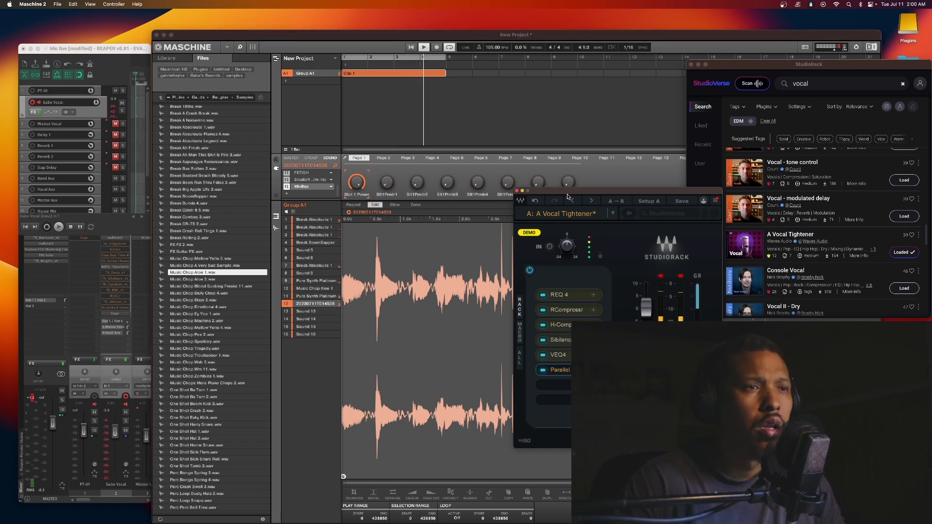
left_click_drag(603, 193, 685, 202)
left_click(601, 200)
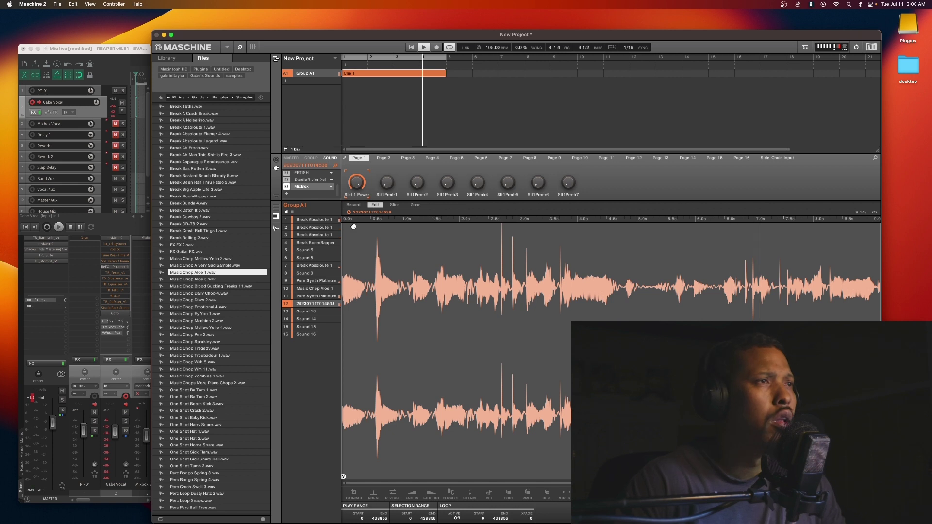
- Check the vocal sound's effects chain in the mixer view and return to the arranger
key("super+m")
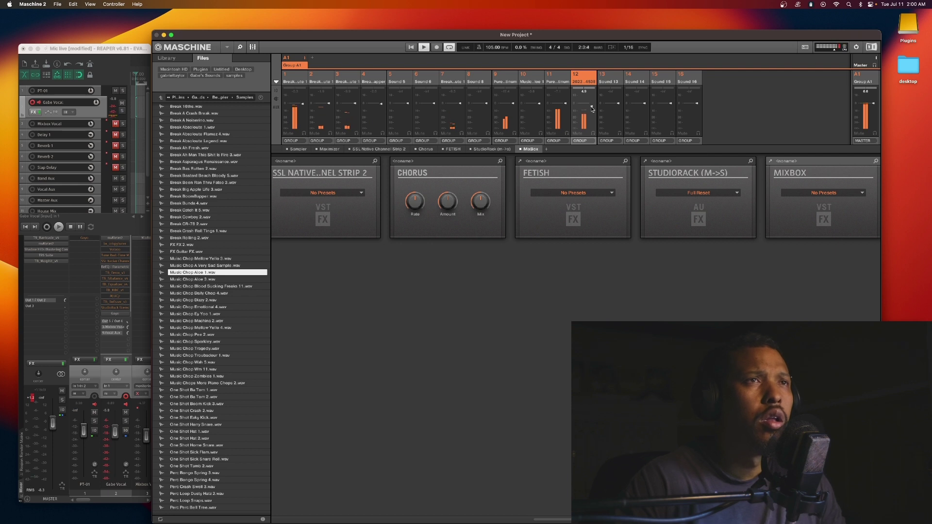
left_click(252, 47)
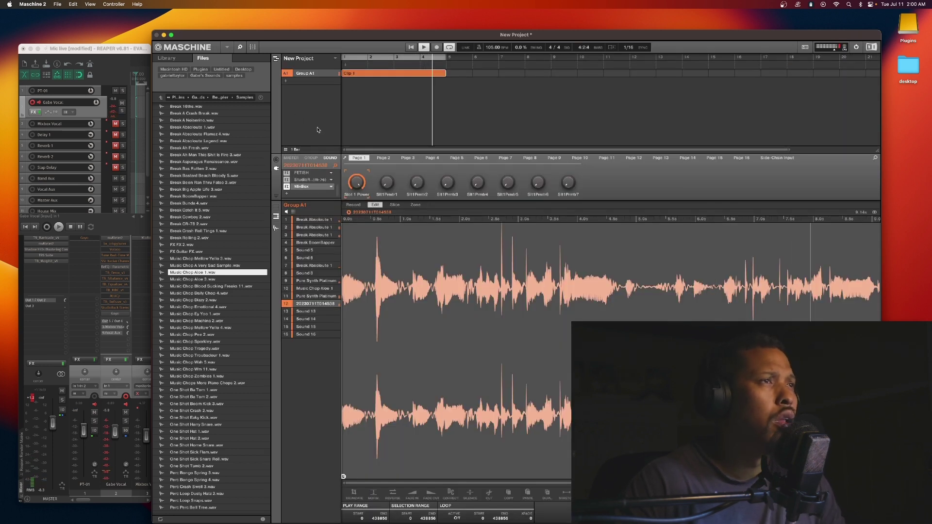
- Add a second group to the project and delete it
left_click(285, 79)
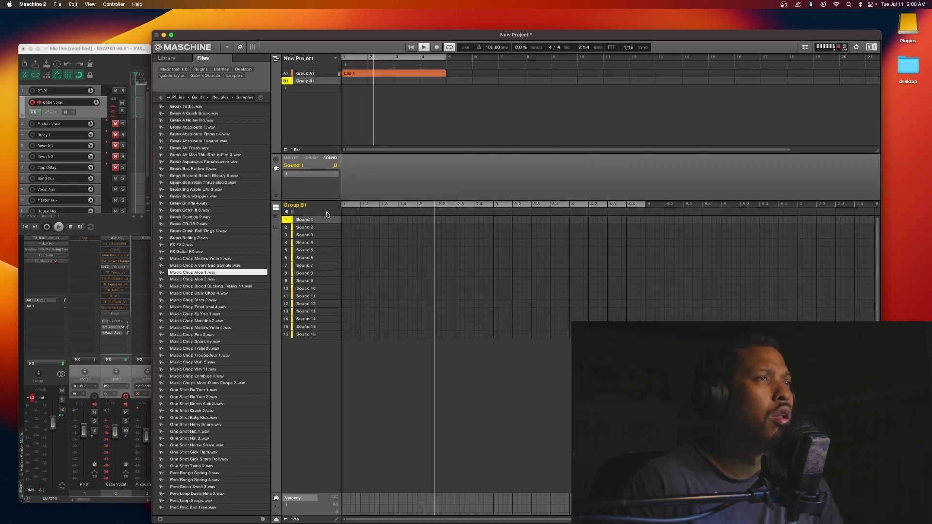
right_click(308, 83)
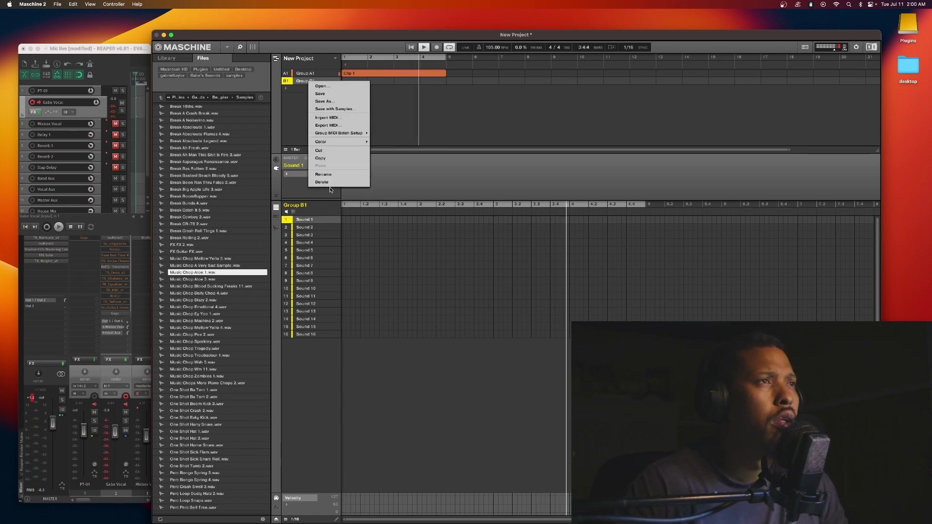
left_click(324, 182)
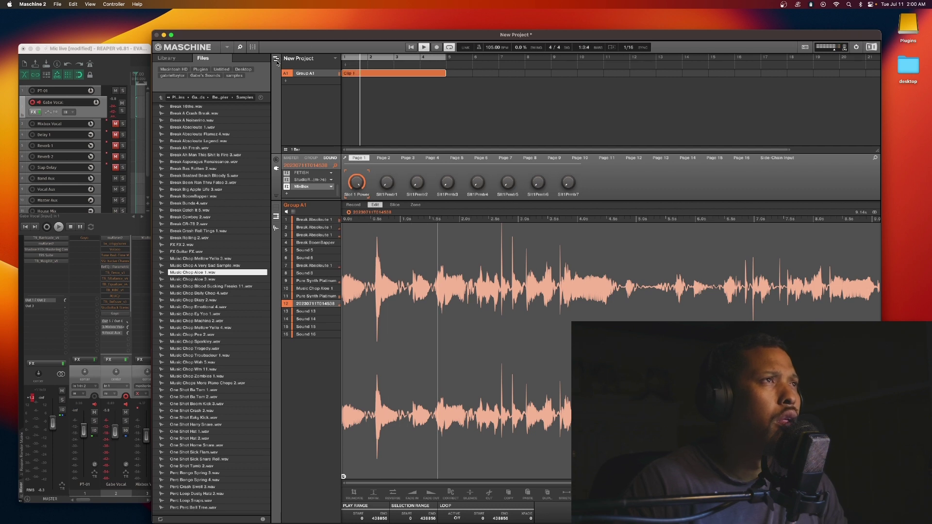
- Select the empty Sound 8 in Group A1 and load Gospel Musicians' Pure Synth Platinum Audio Unit on it
left_click(316, 275)
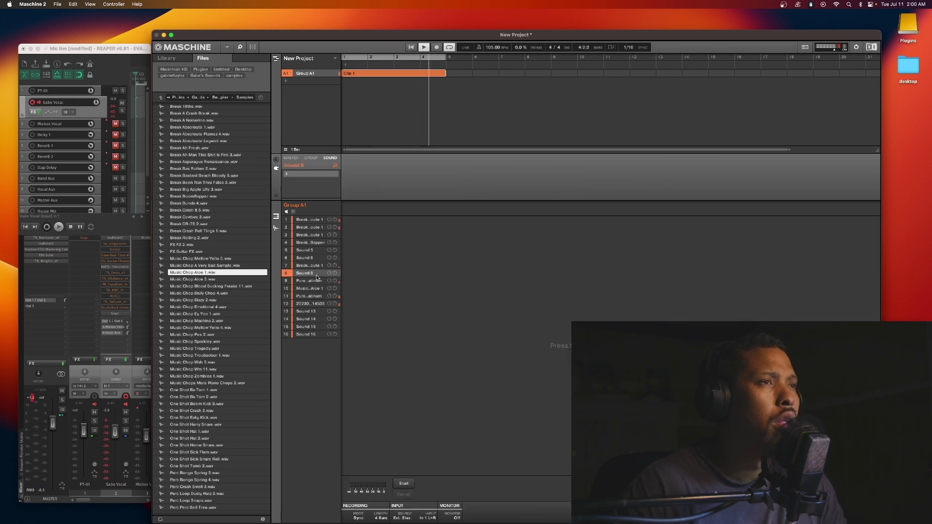
left_click(292, 173)
mouse_move(320, 191)
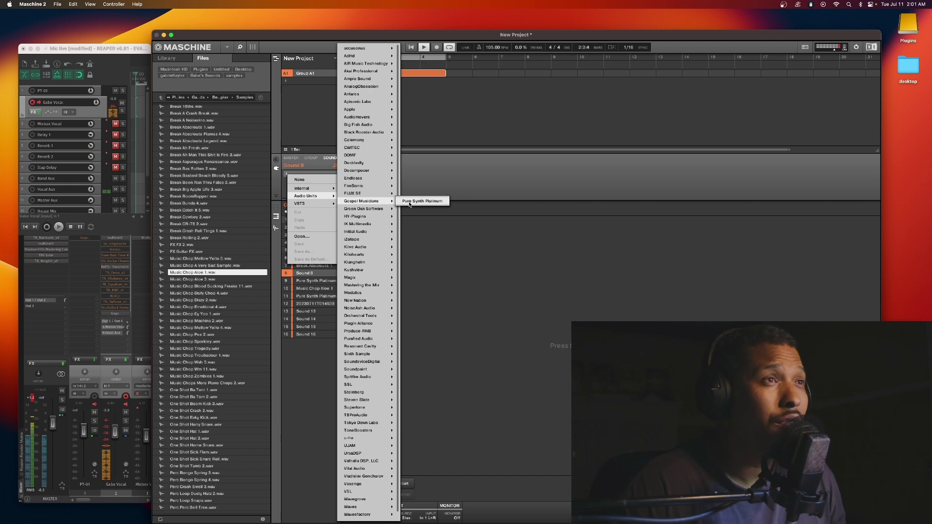
left_click(410, 201)
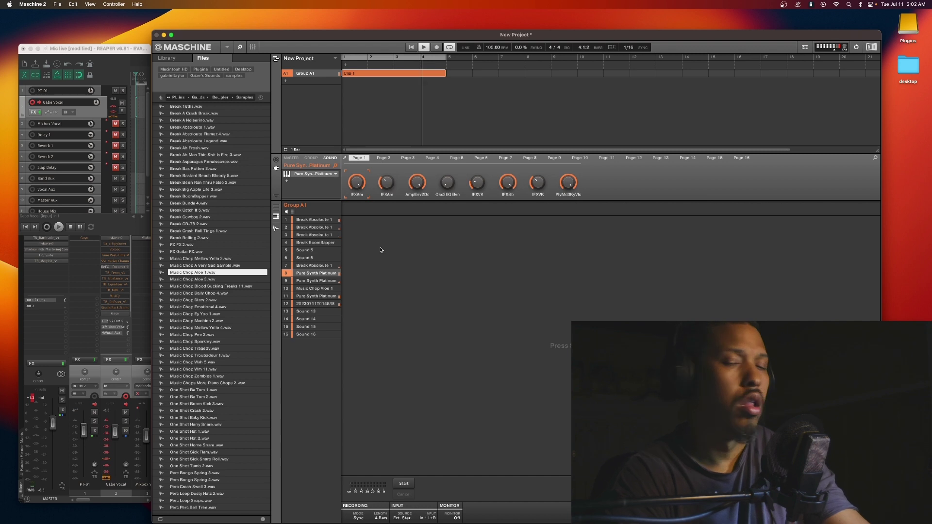
- Open Pure Synth Platinum on Sound 8 and load the BL Beauty Bells preset from all favourites
left_click(307, 172)
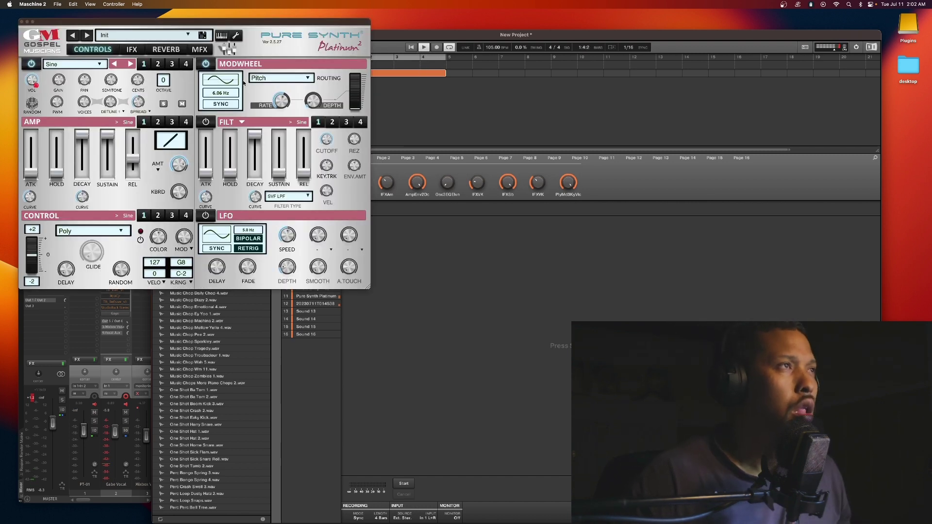
left_click(187, 35)
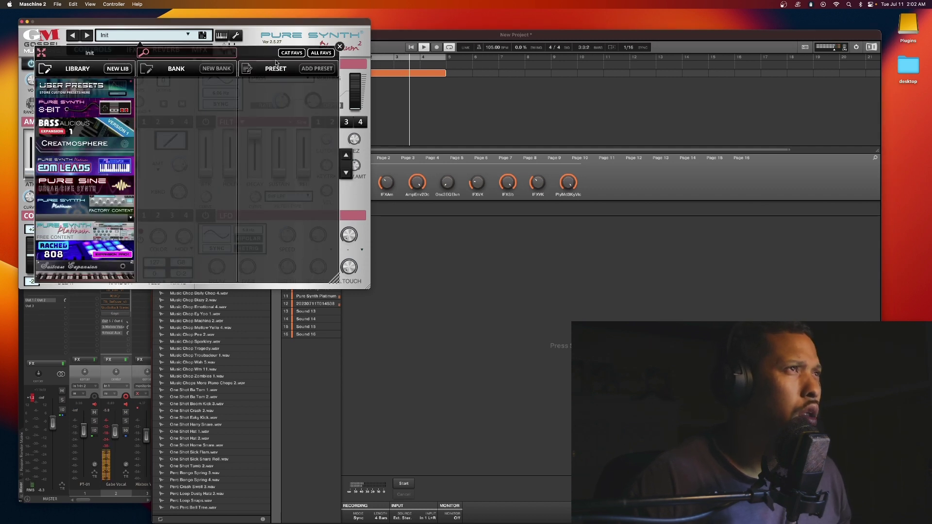
left_click(318, 53)
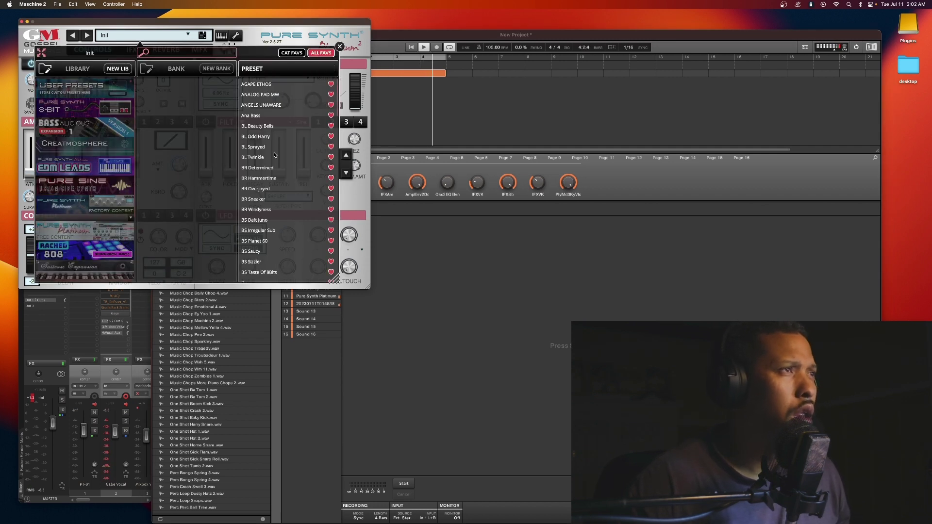
left_click(276, 125)
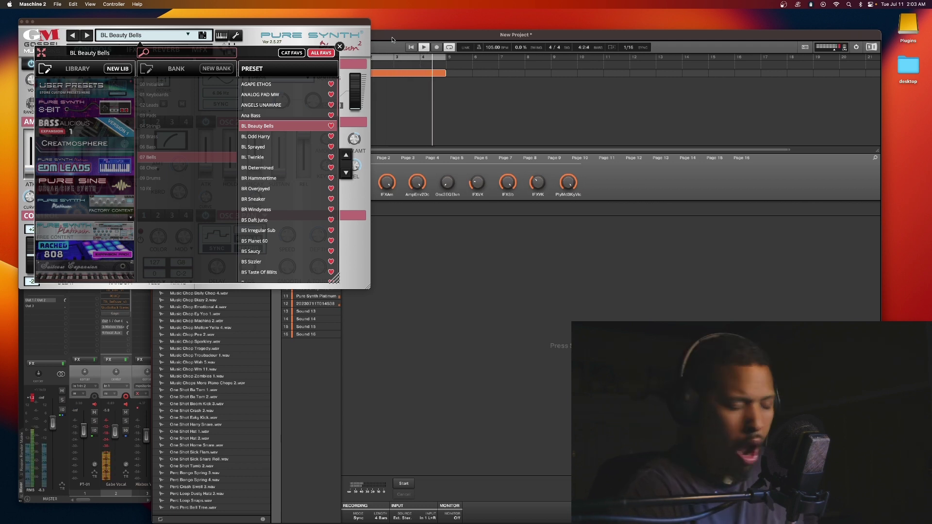
- Close the EON-Arp plugin window and move the OBS window off the Maschine project
key("r")
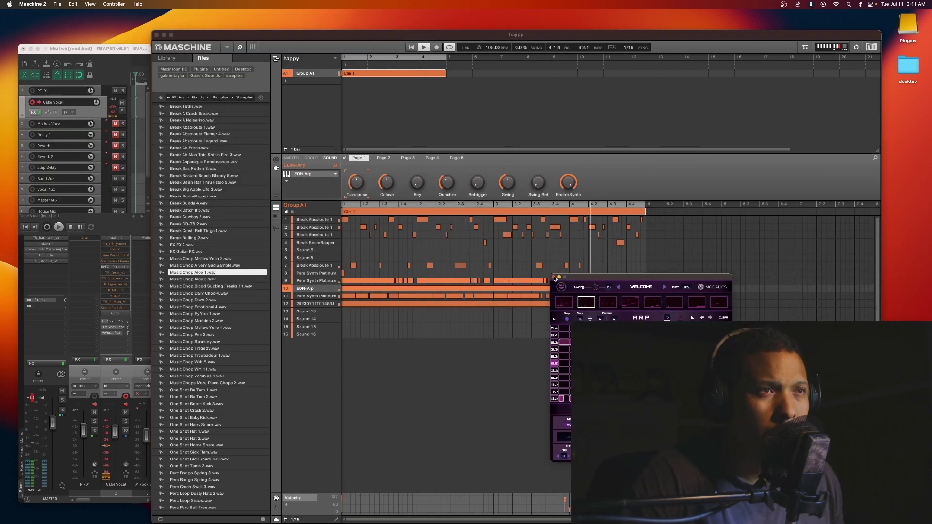
left_click(554, 277)
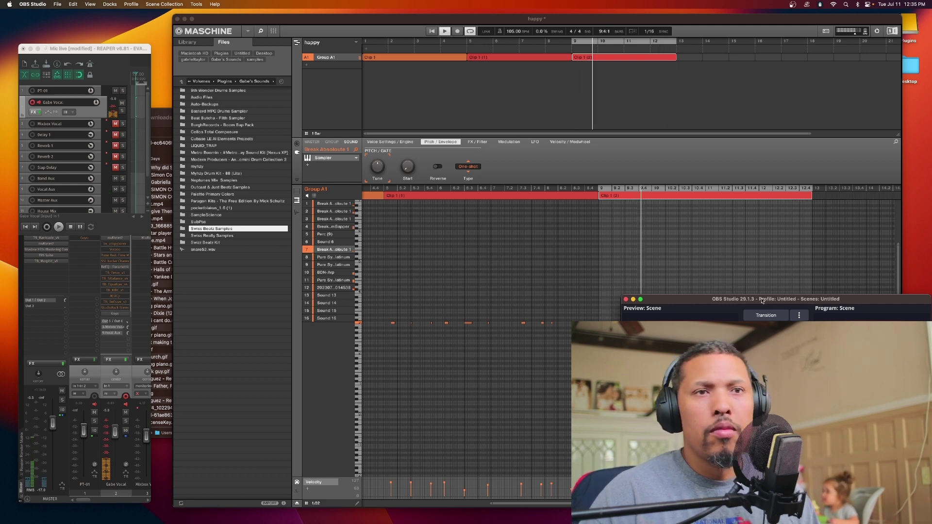
left_click_drag(671, 301, 670, 340)
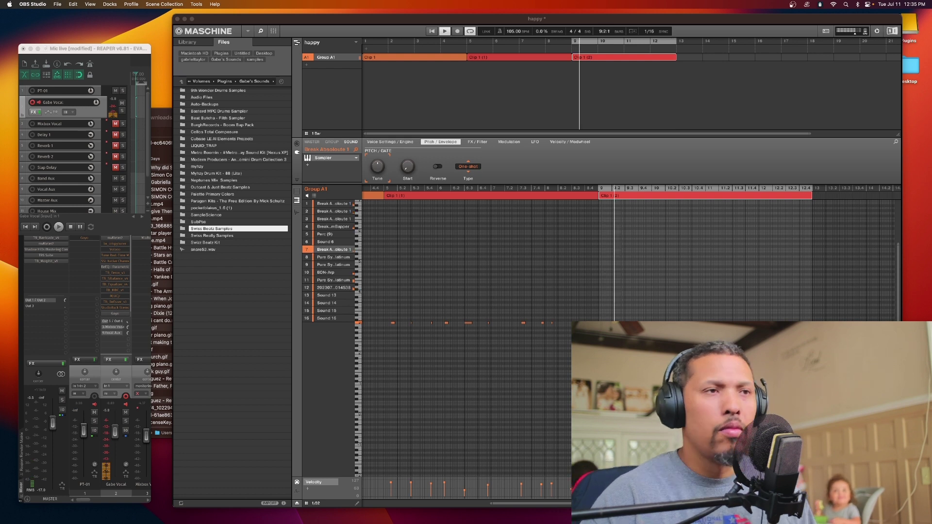
left_click(620, 155)
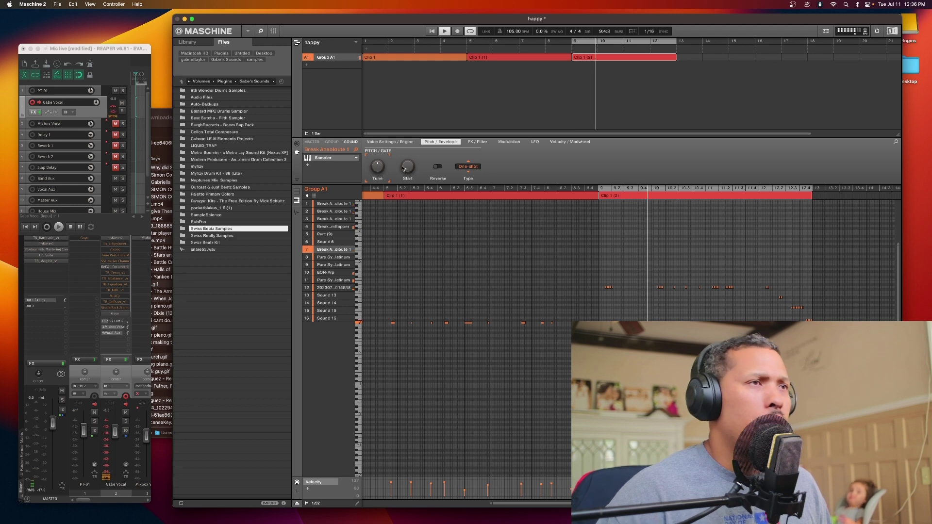
- Check the Sound 7 channel in the mixer view and return to the arranger
key("super+m")
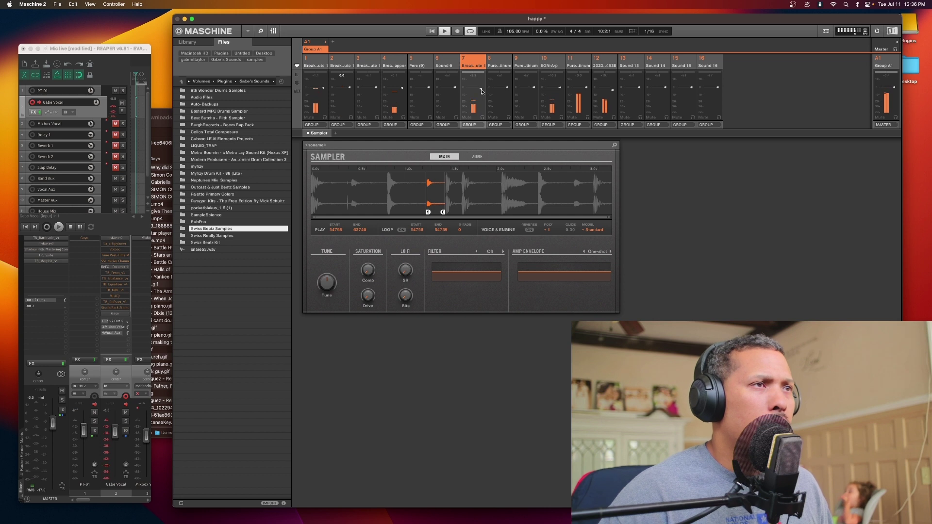
left_click(273, 31)
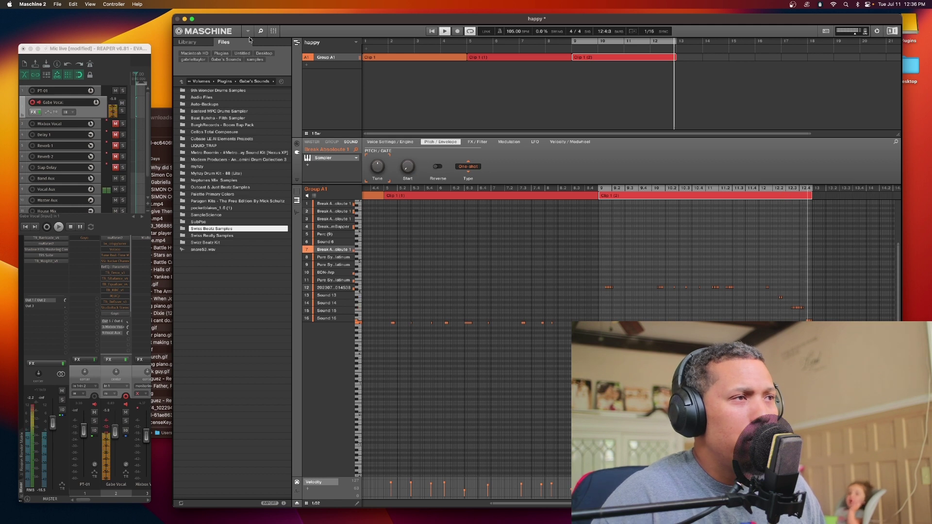
- Switch to REAPER, set Ambience to -inf dB in the vocal track's Goyo plugin, audition the Voice in solo, and close the plugin
left_click(120, 316)
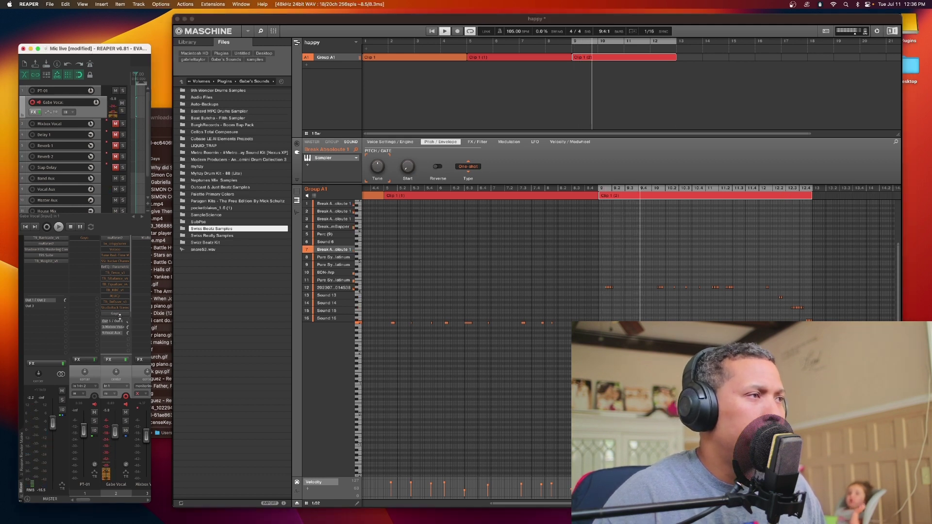
left_click(120, 314)
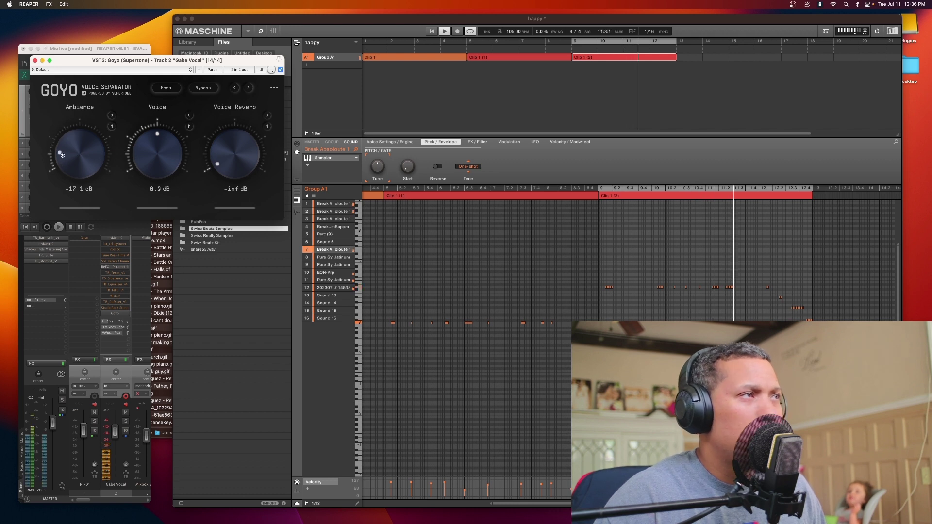
left_click(190, 115)
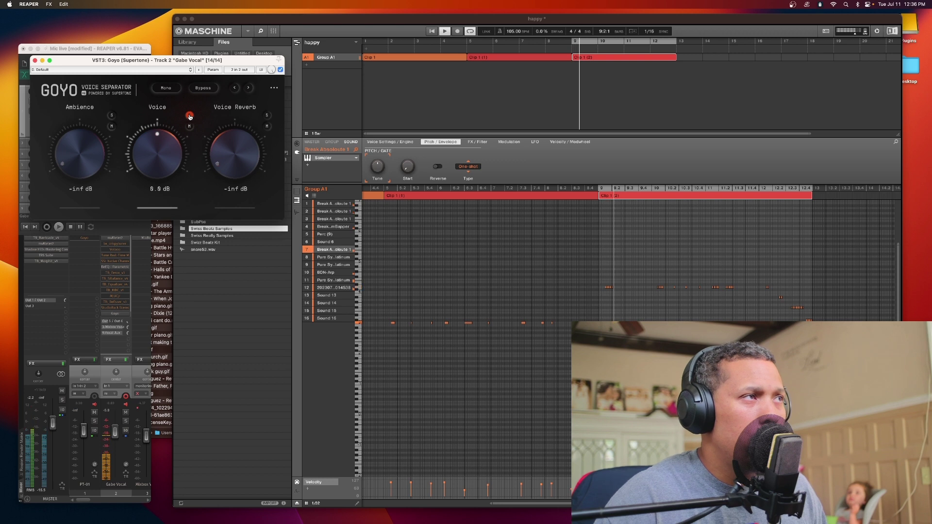
left_click(189, 115)
left_click(35, 61)
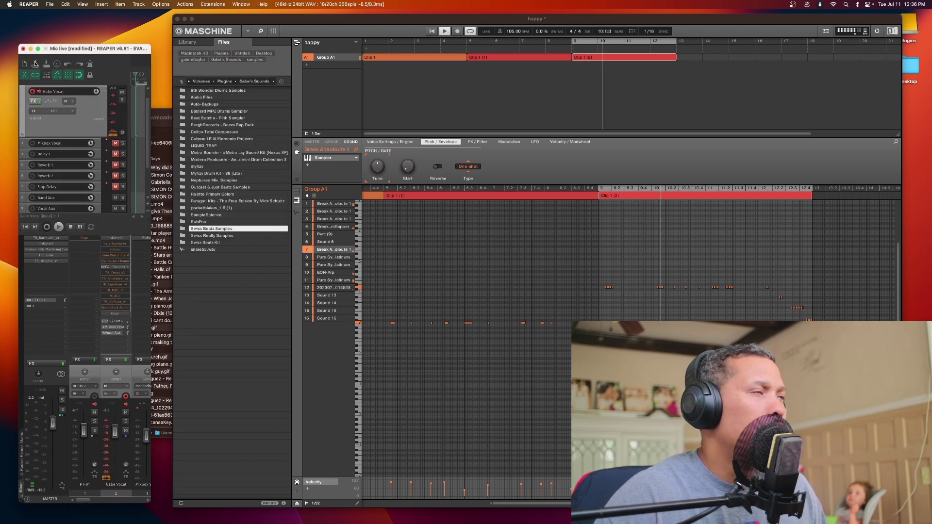
- Reopen Goyo on the REAPER vocal track, reposition its window to review the knob settings, and close it
left_click(115, 313)
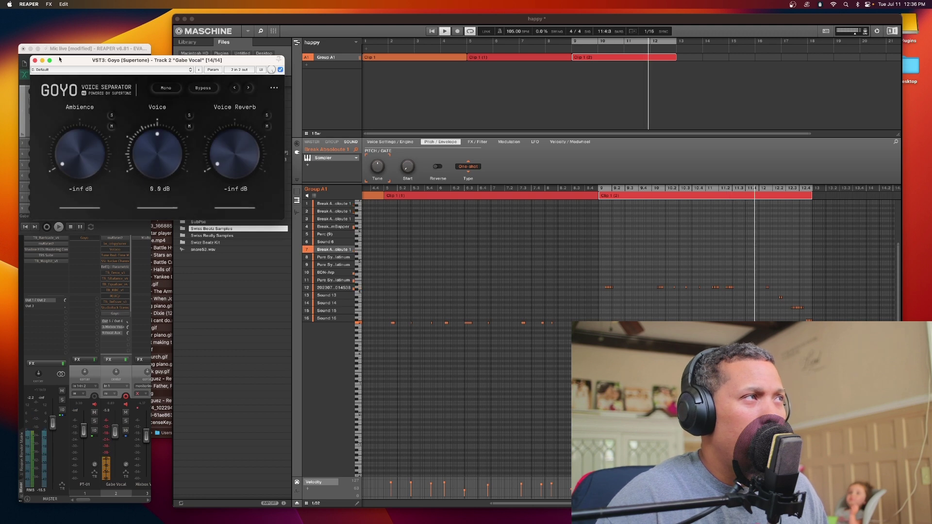
left_click_drag(59, 59, 259, 185)
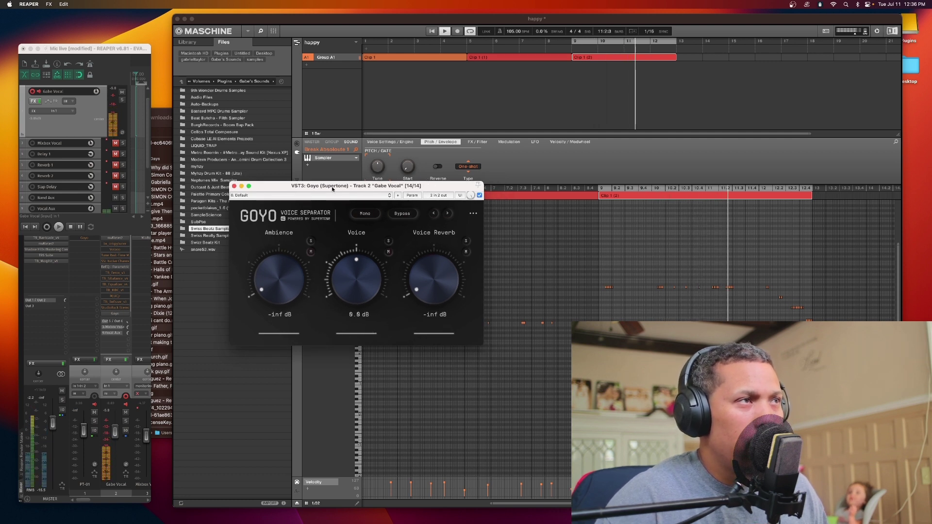
left_click(234, 186)
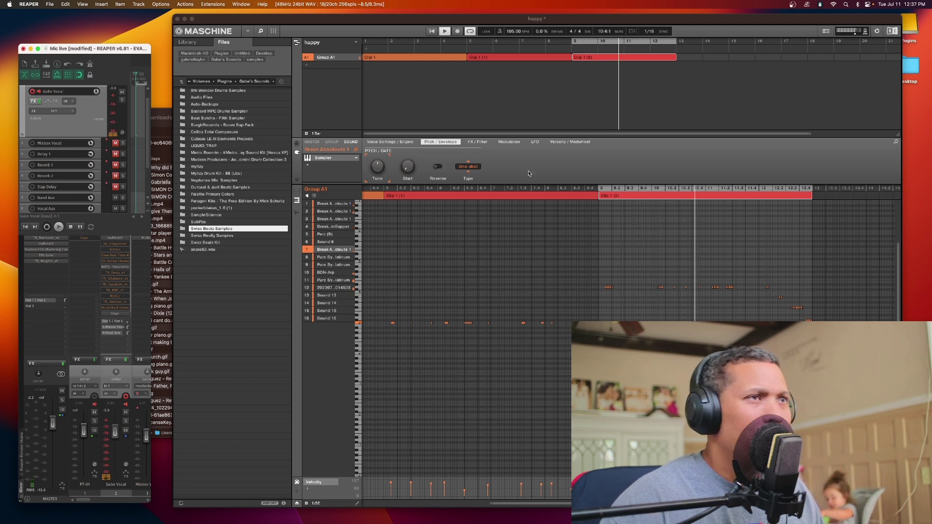
- Return to the Maschine project and close the Finder Downloads window covering it
left_click(612, 175)
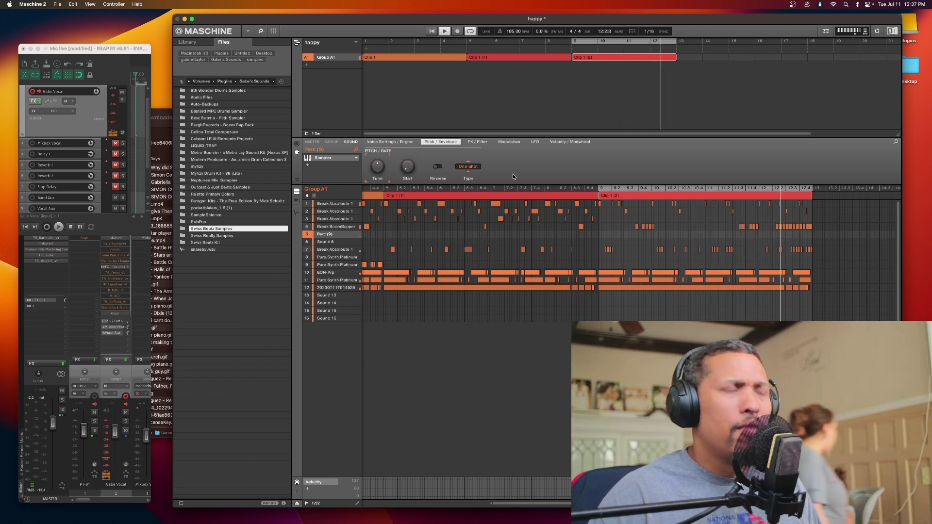
key("super+r")
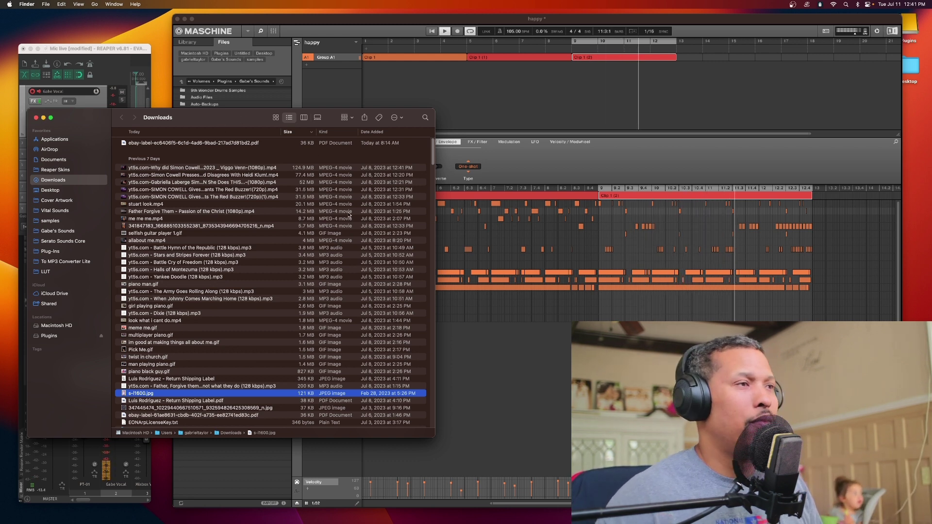
left_click(36, 118)
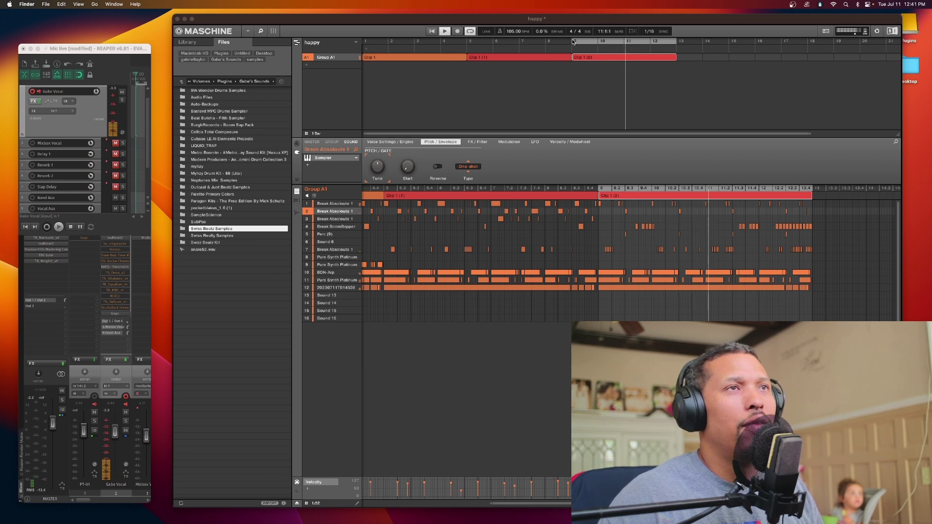
left_click(533, 201)
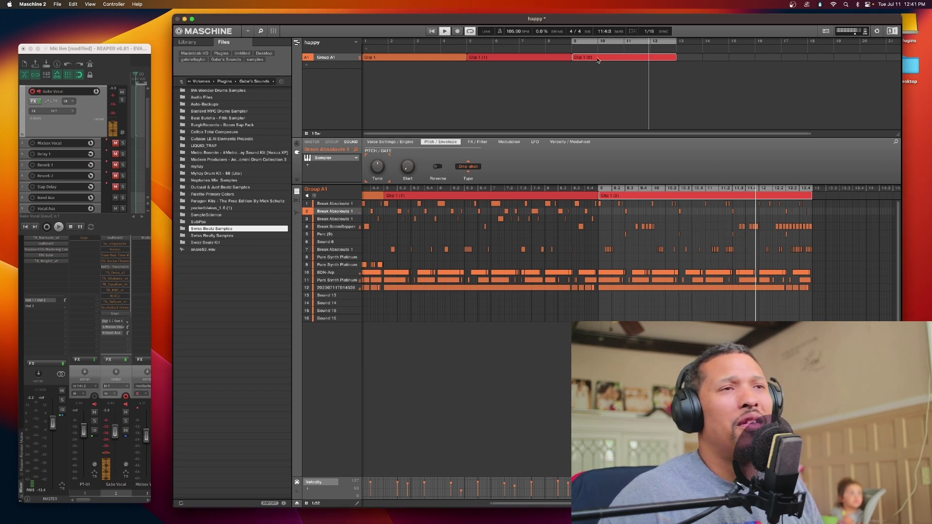
- Look through Sounds 8 and 9, then select the empty Sound 13 and load Gospel Musicians' Pure Synth Platinum Audio Unit on it
left_click(338, 258)
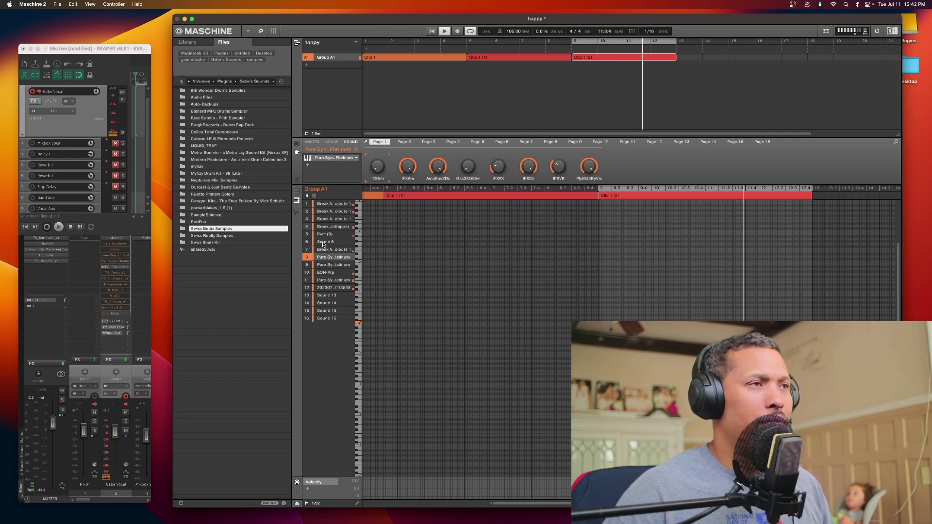
left_click(329, 266)
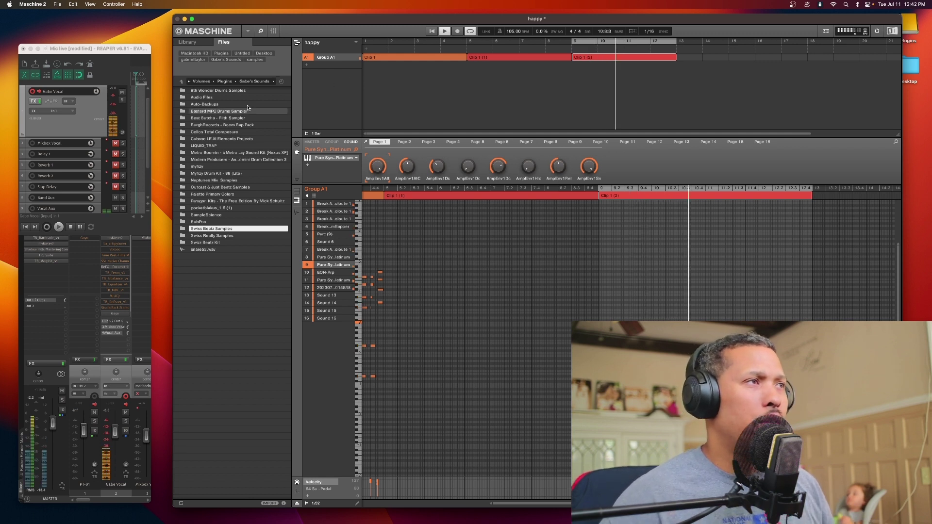
left_click(337, 297)
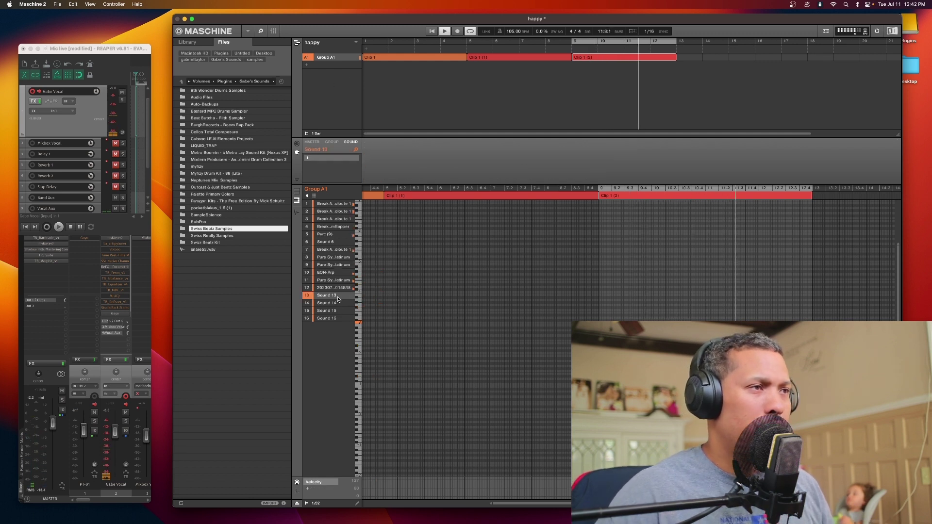
left_click(316, 158)
mouse_move(342, 179)
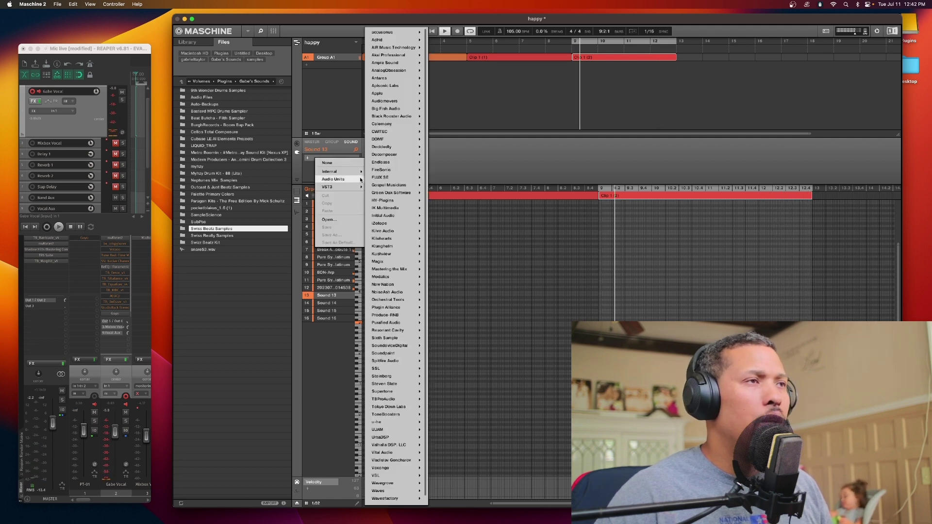
mouse_move(404, 186)
left_click(436, 185)
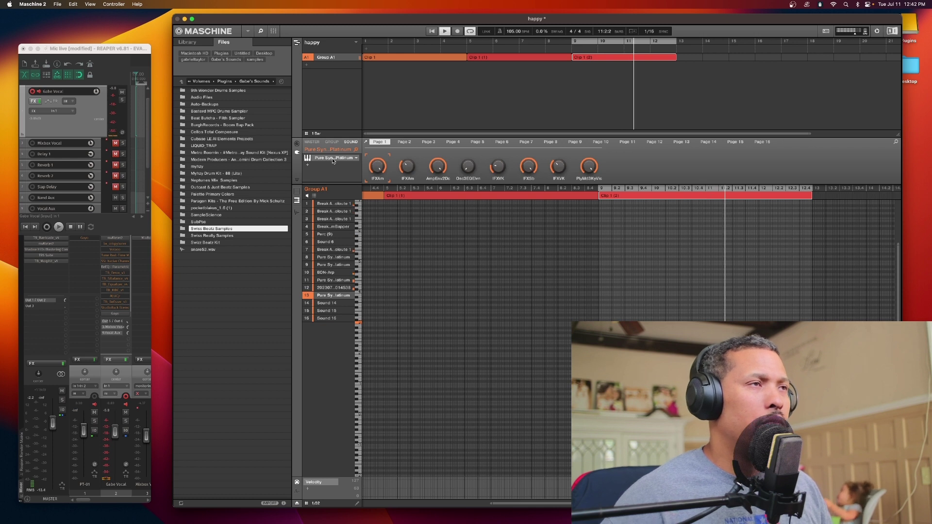
- Audition BL Sprayed and BL Twinkle from Pure Synth Platinum's all favourites on Sound 13, load the BR Determined preset, and close the plugin
left_click(366, 142)
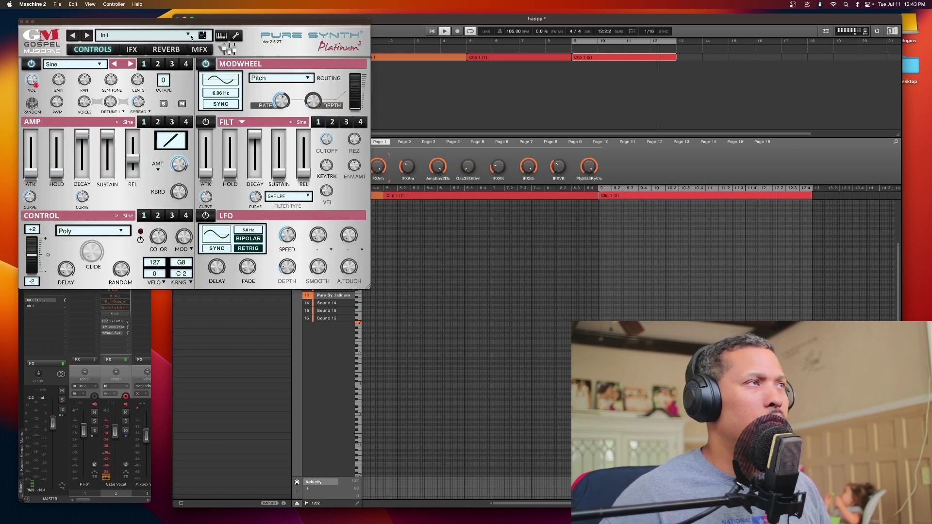
left_click(148, 39)
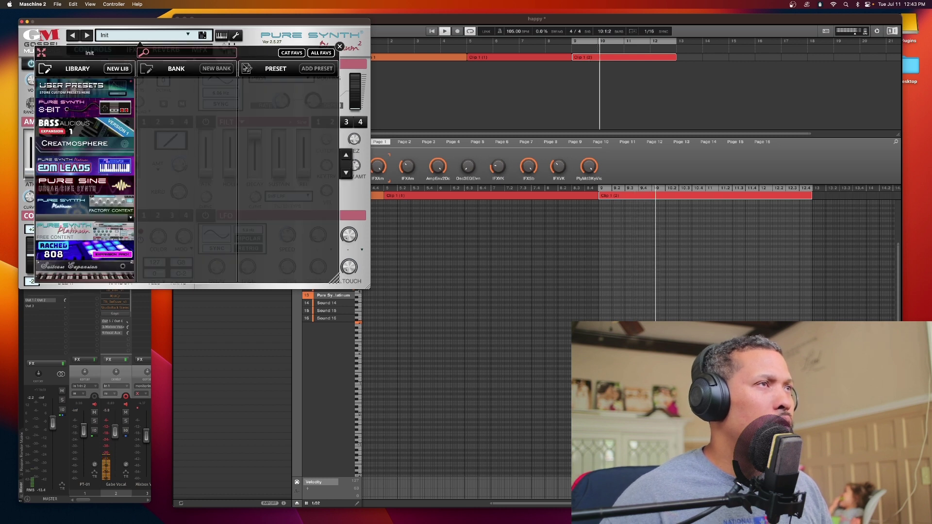
left_click(320, 53)
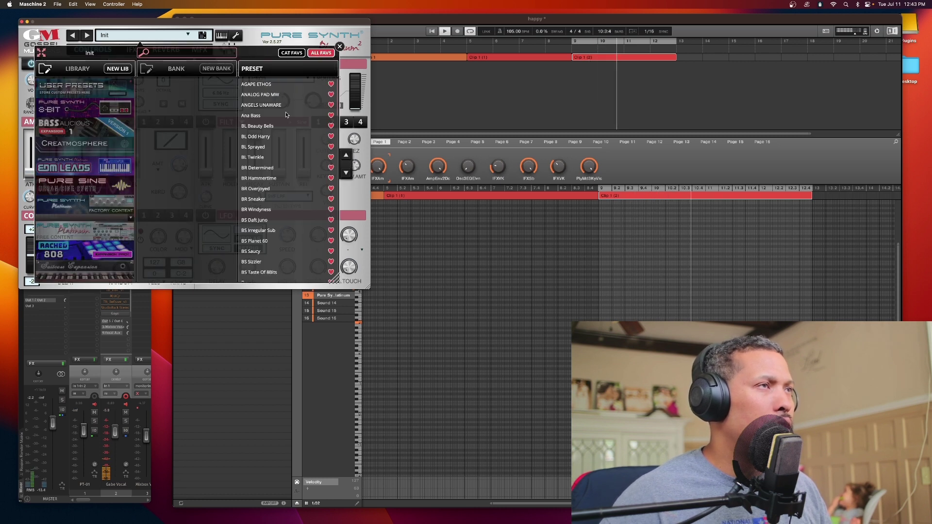
left_click(270, 147)
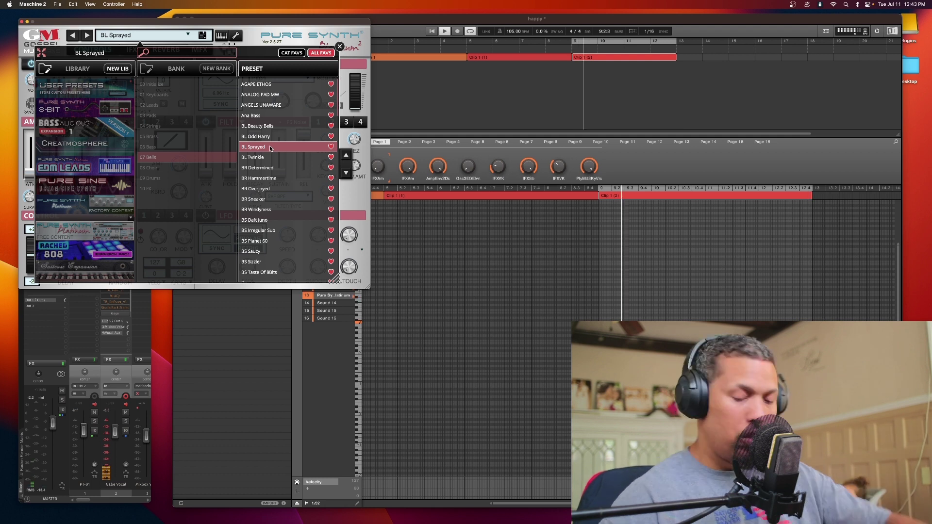
left_click(266, 157)
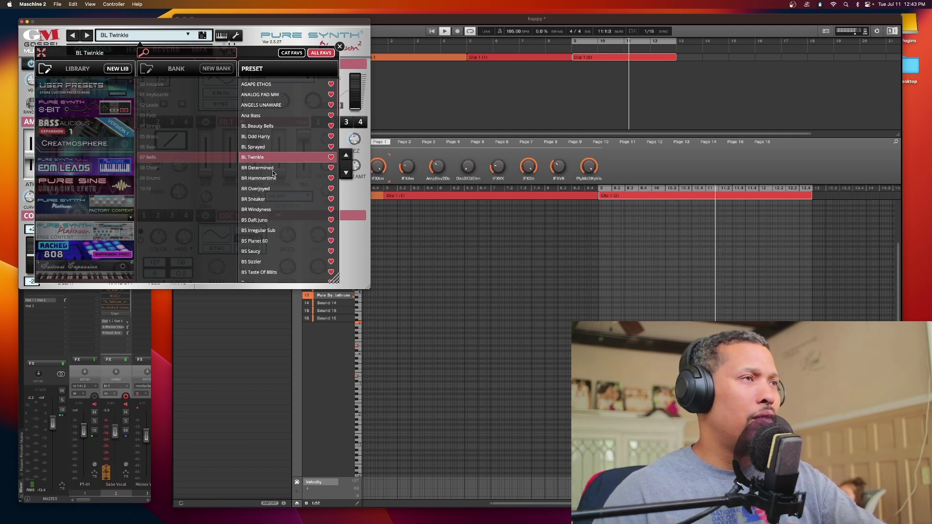
left_click(273, 170)
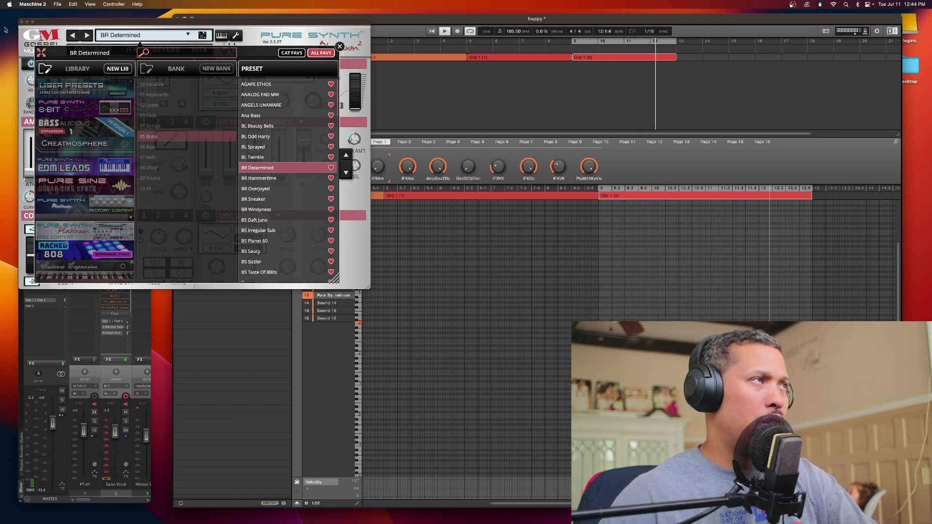
left_click(21, 22)
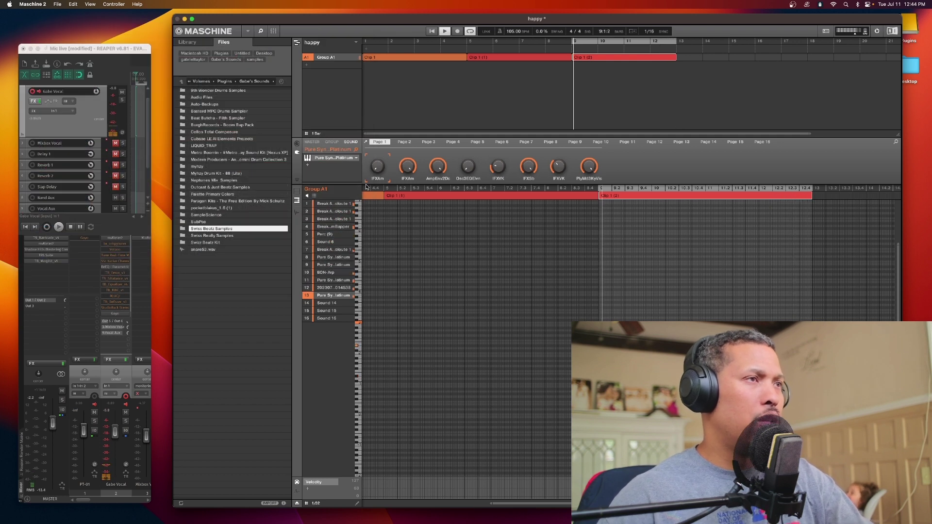
- Add the internal Maximizer effect after Pure Synth Platinum on Sound 13
left_click(307, 165)
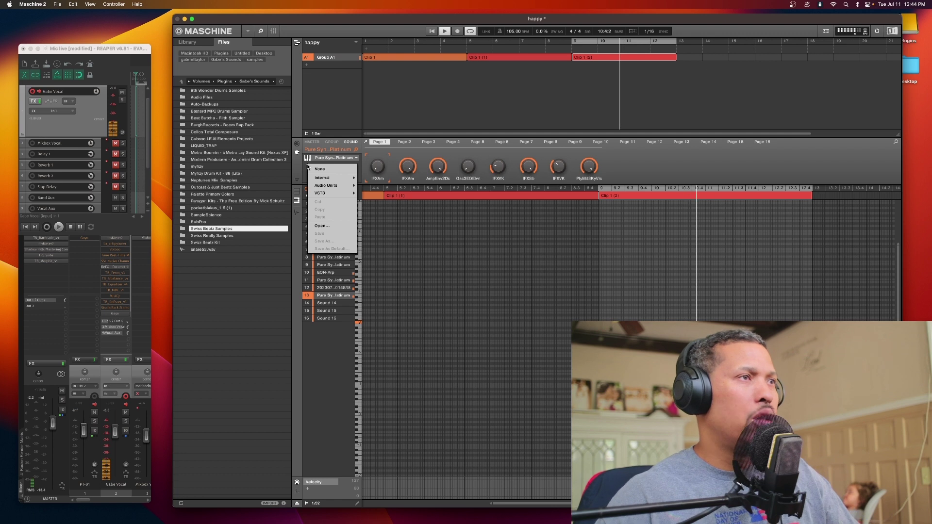
mouse_move(332, 179)
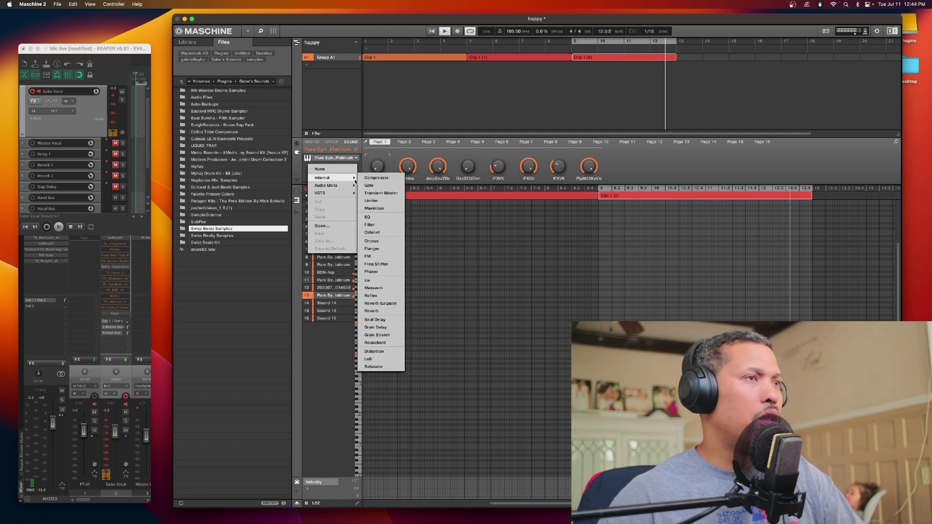
left_click(374, 208)
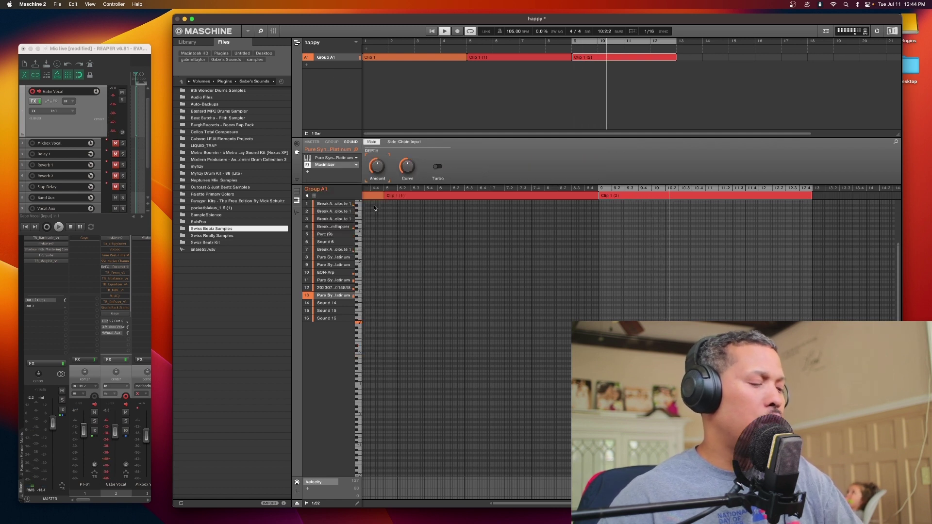
- Inspect Sound 13's Pure Synth Platinum and Maximizer chain in the mixer view and return to the arranger
left_click(275, 31)
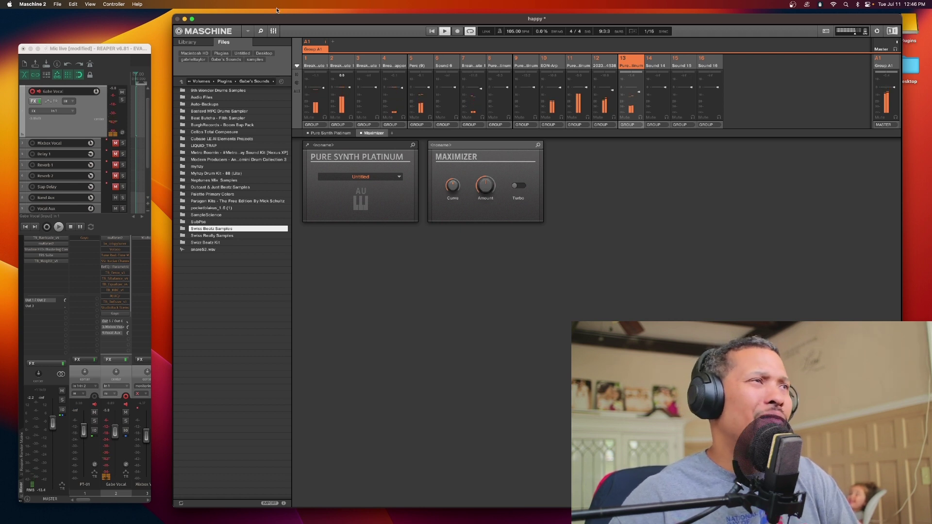
left_click(329, 134)
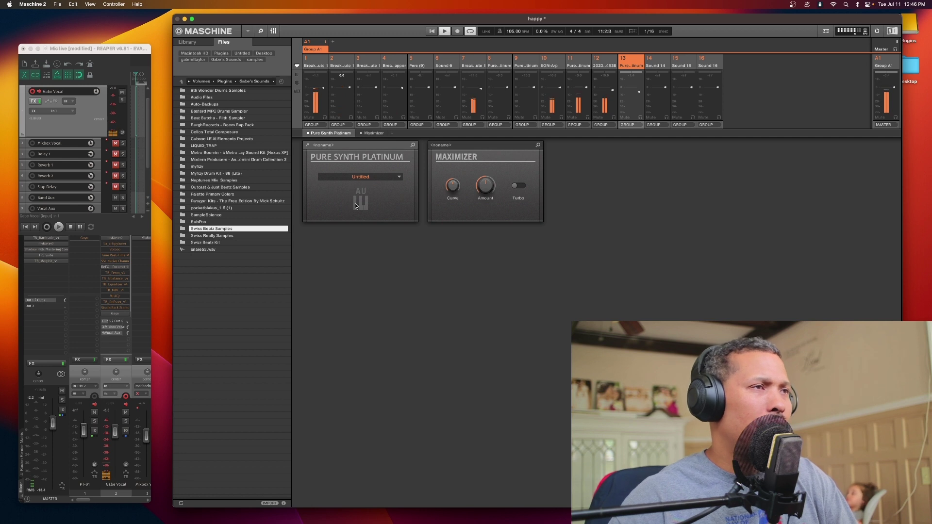
left_click(274, 30)
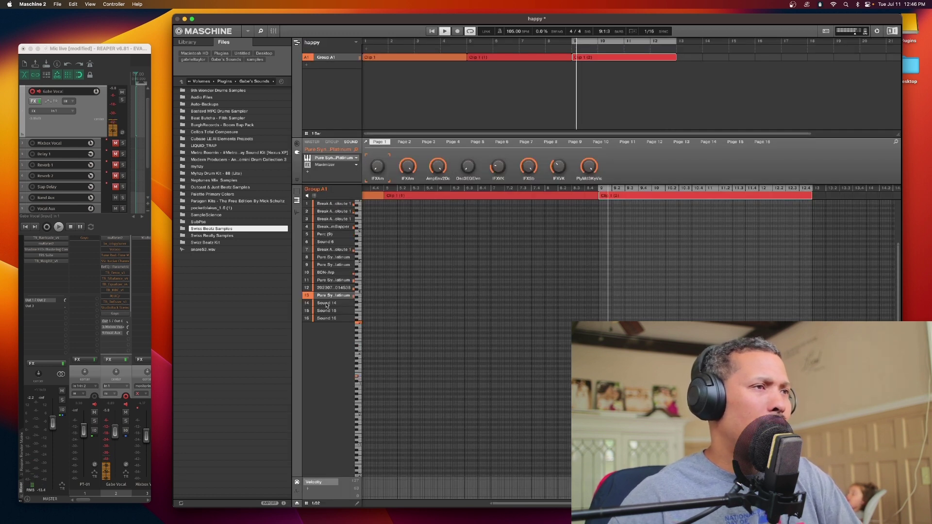
- Audition BR Hammertime, BR Windyness and BR Sneaker in Pure Synth Platinum on Sound 13, load BR Overjoyed, and close the plugin
left_click(343, 159)
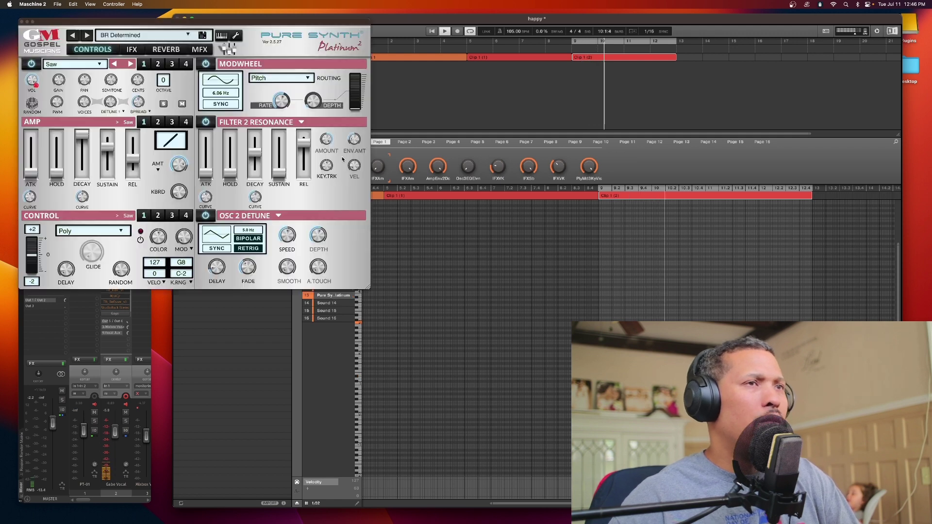
left_click(178, 35)
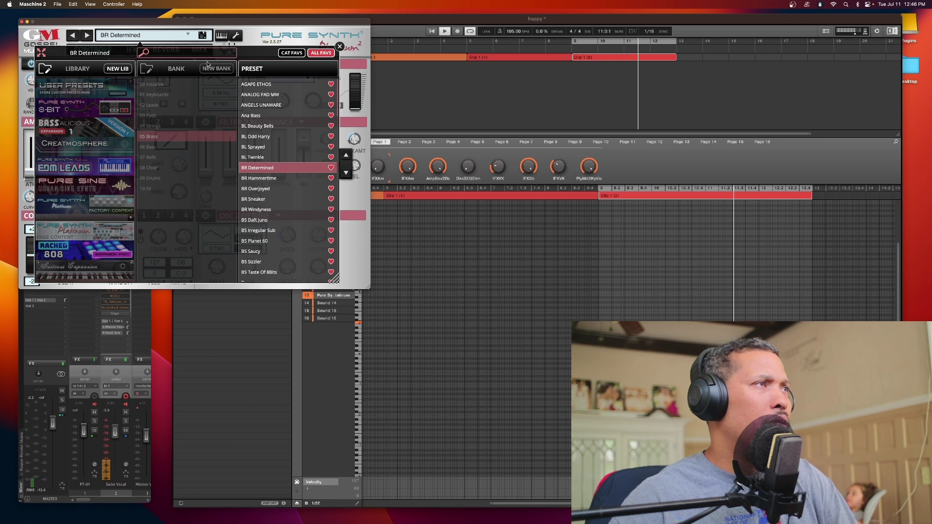
left_click(268, 180)
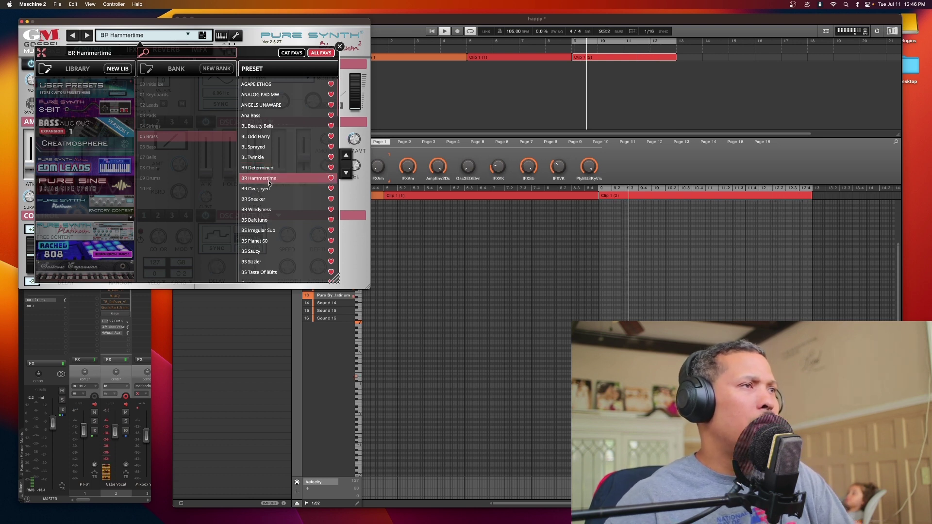
left_click(266, 189)
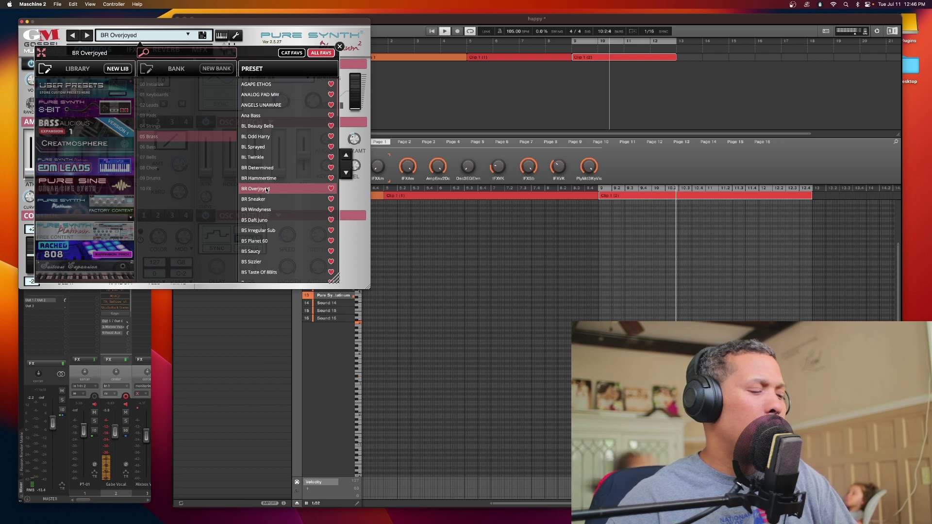
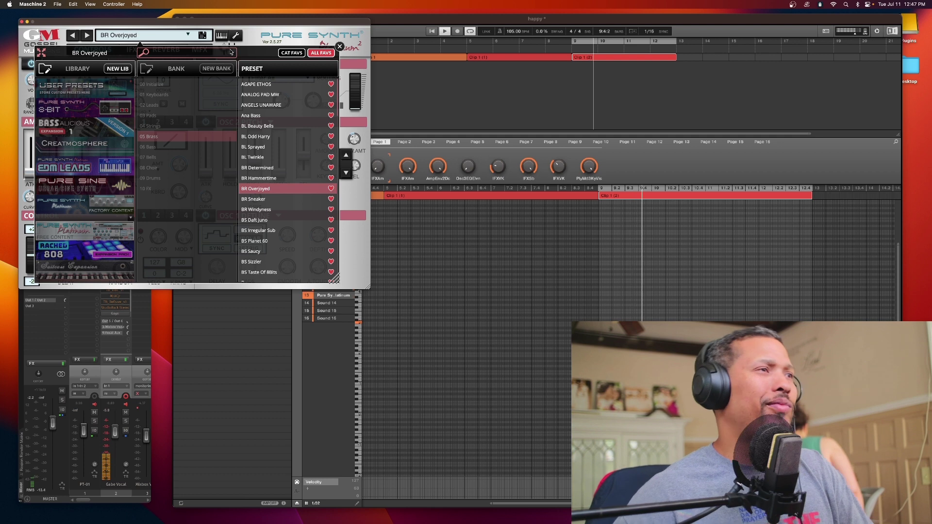
left_click(257, 198)
left_click(257, 210)
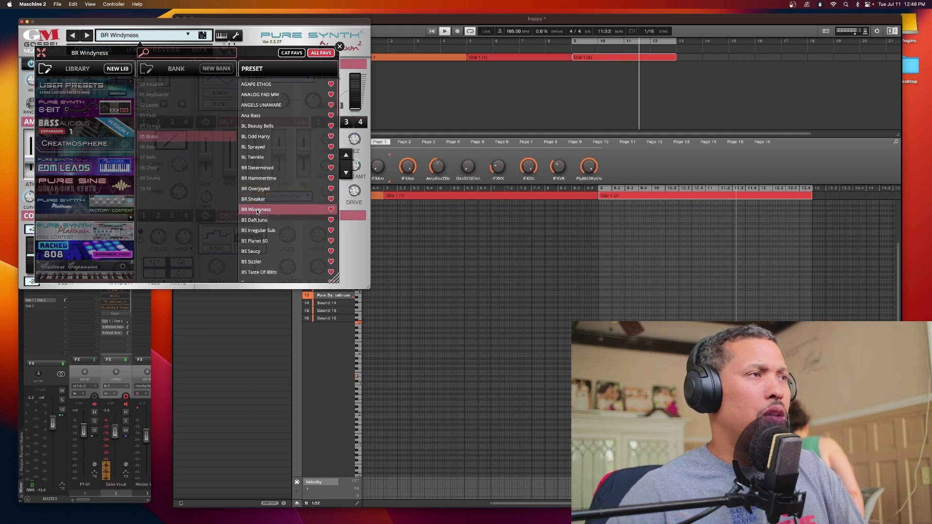
left_click(259, 200)
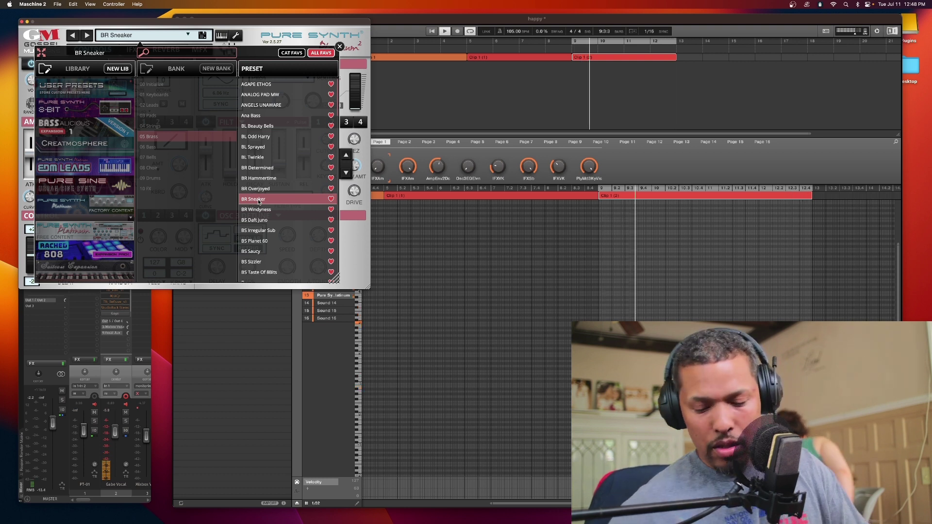
key("Up")
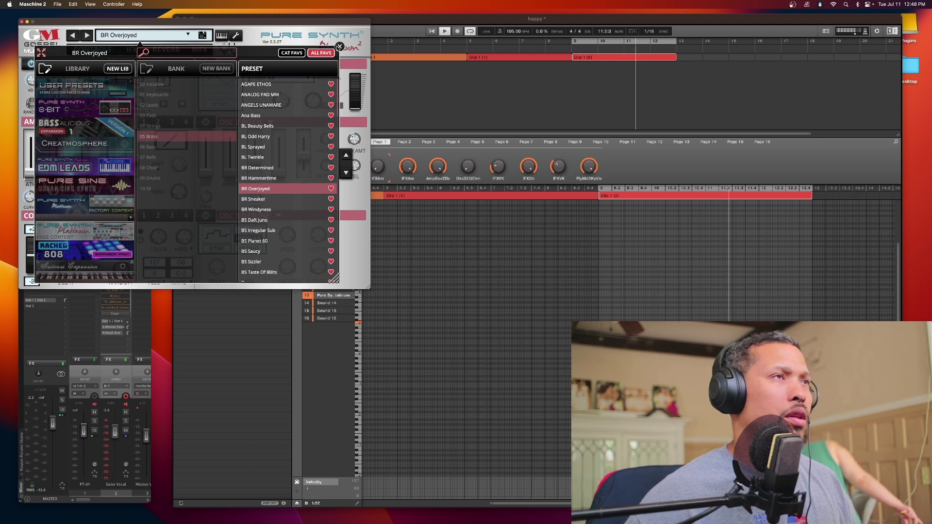
left_click(31, 30)
left_click(21, 21)
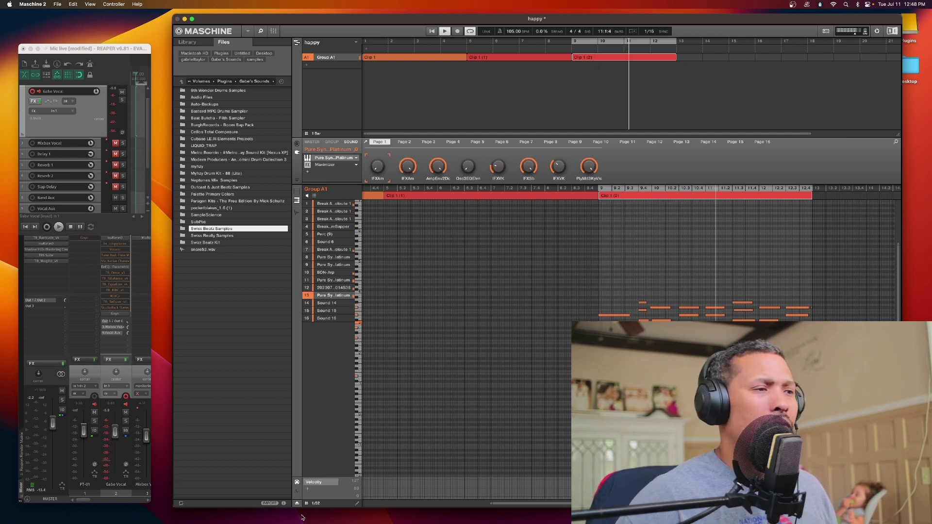
- Set the pattern editor's step grid to 1/16 and select Sound 13's recorded notes in Clip 1 (2)
left_click(315, 503)
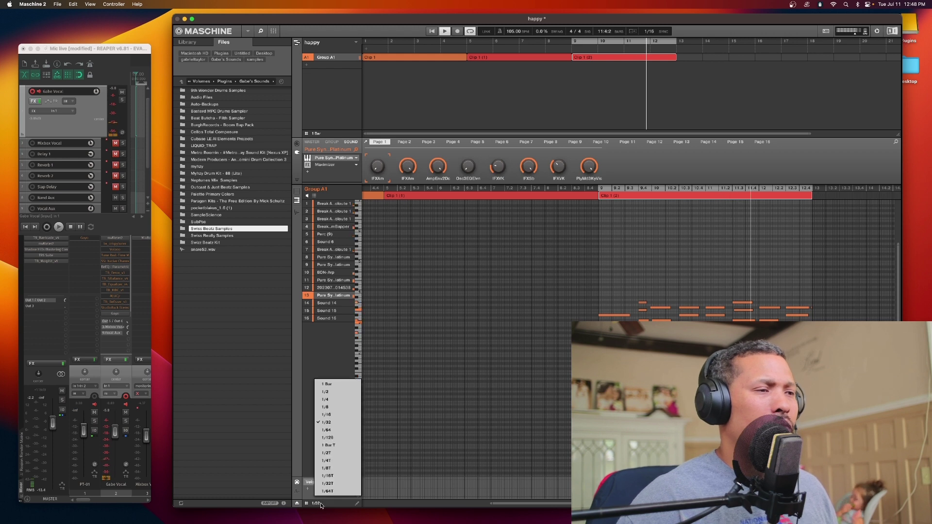
left_click(335, 415)
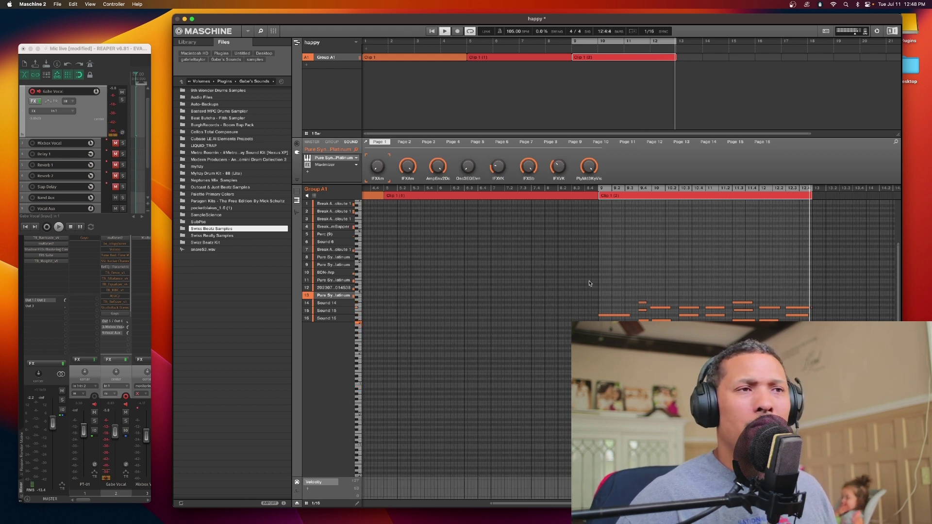
left_click_drag(589, 284, 845, 335)
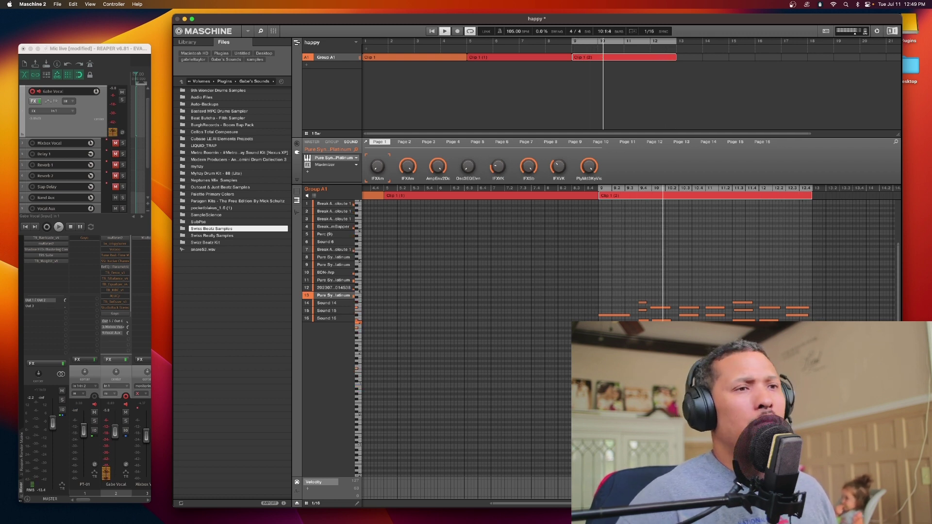
- Draw a sustained note and a higher row of short repeated notes at the start of Sound 13's part in Clip 1 (2)
left_click(603, 315)
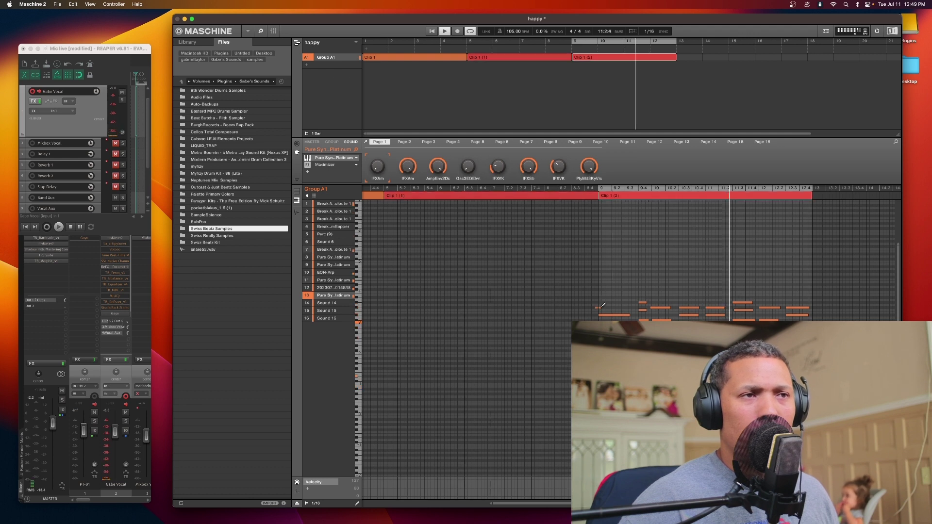
left_click_drag(596, 307, 609, 307)
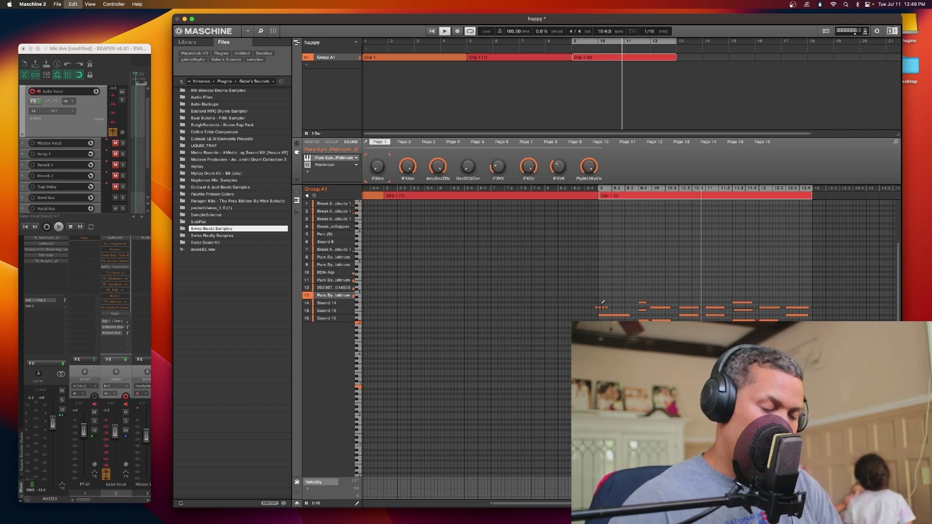
left_click(602, 305)
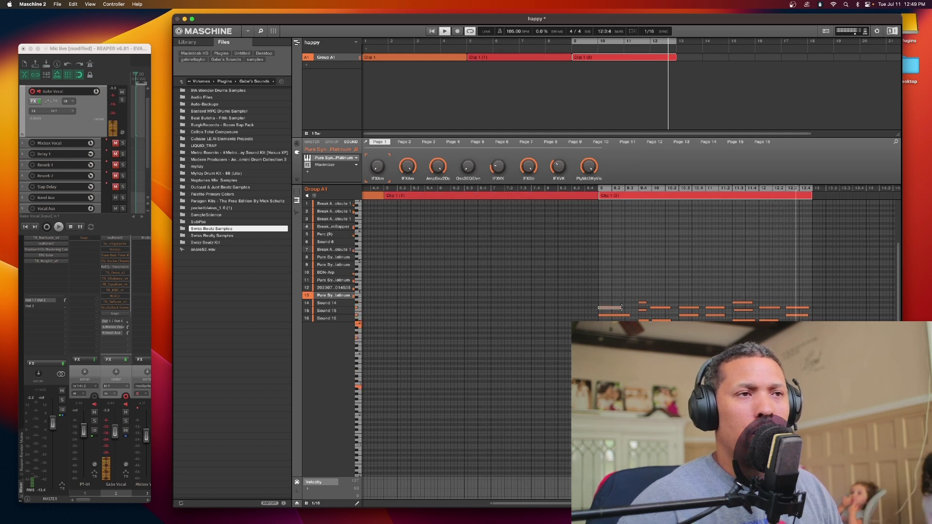
left_click_drag(600, 308, 622, 307)
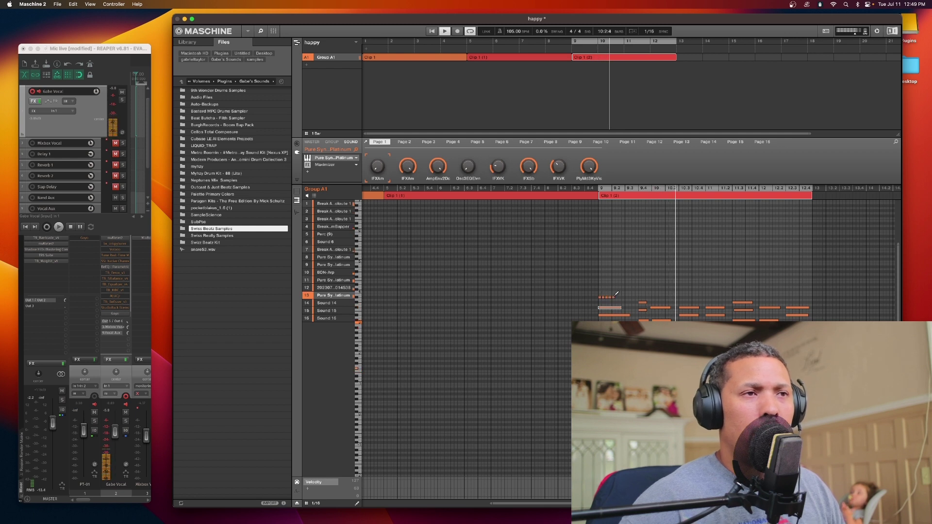
left_click_drag(602, 297, 623, 293)
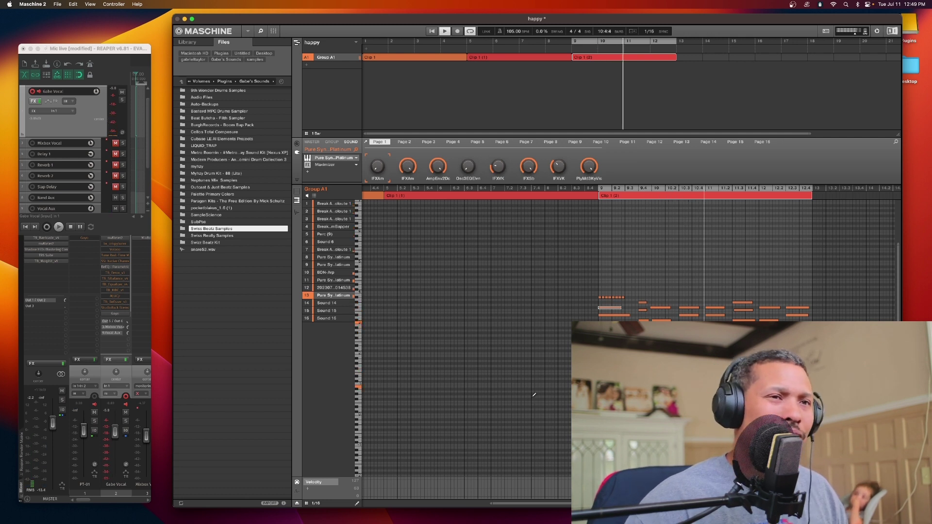
left_click(650, 308)
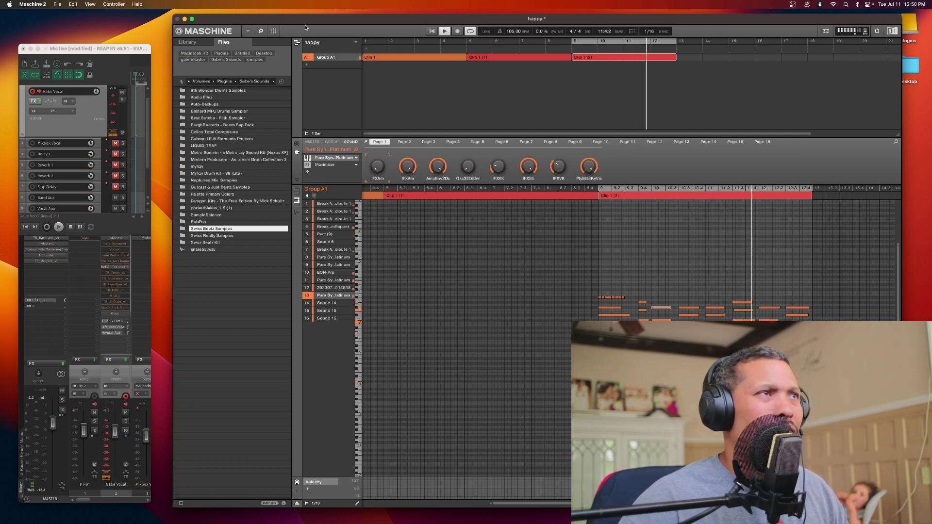
- Inspect the effect chains of Sounds 12 and 11 in the mixer view and return to the arranger
left_click(273, 31)
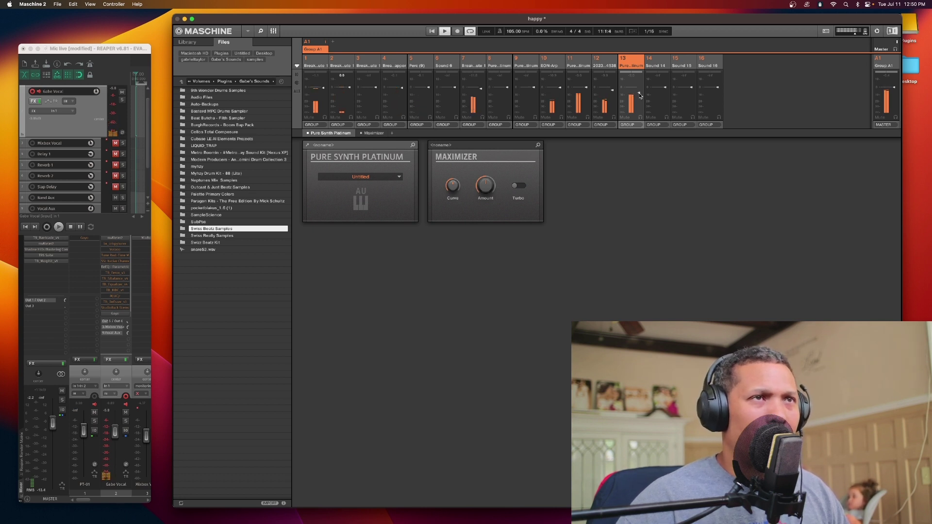
left_click(605, 63)
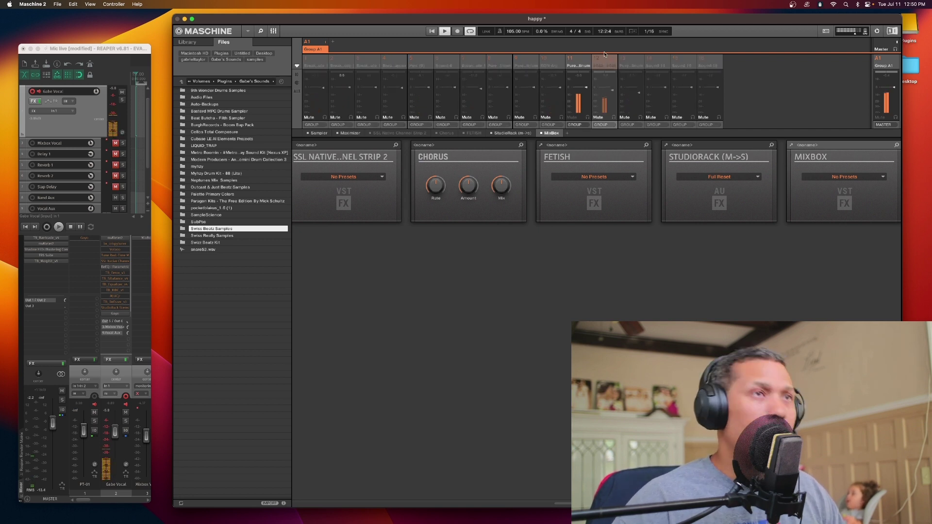
left_click(579, 59)
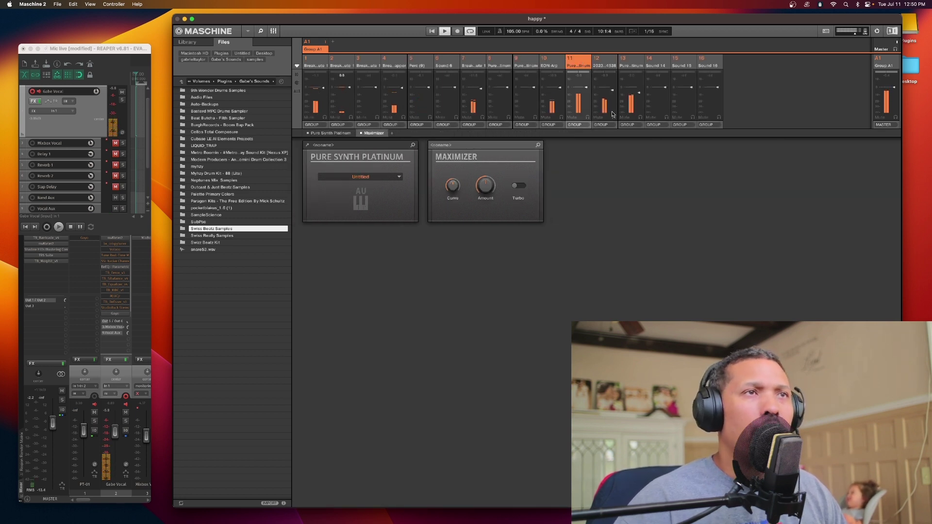
left_click(274, 32)
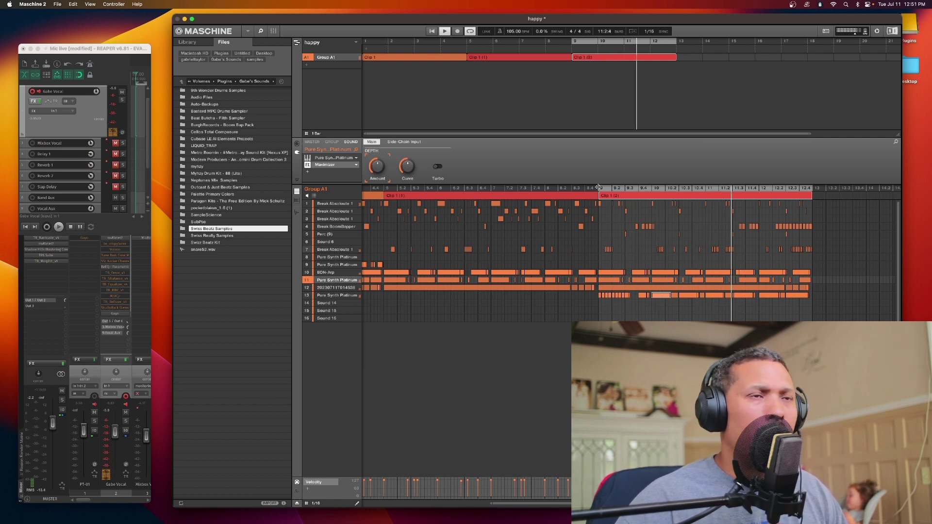
- Color Clip 1 (2) yellow in the arranger and duplicate it directly after itself at bar 13
left_click_drag(599, 187, 333, 191)
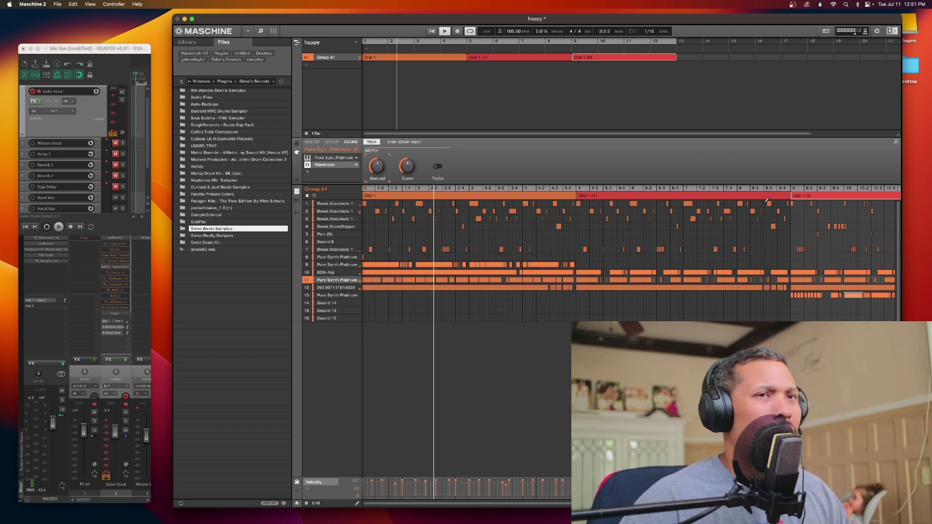
right_click(619, 60)
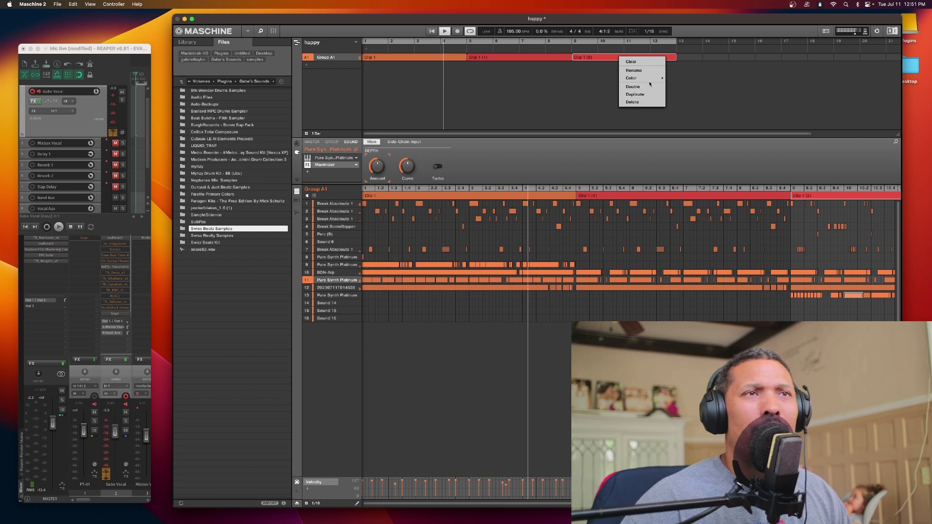
left_click(688, 82)
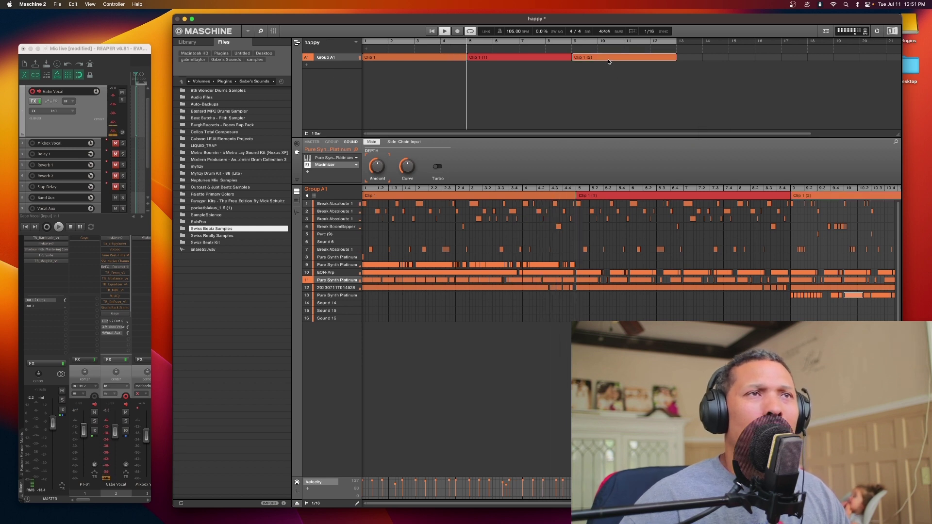
right_click(609, 61)
mouse_move(645, 79)
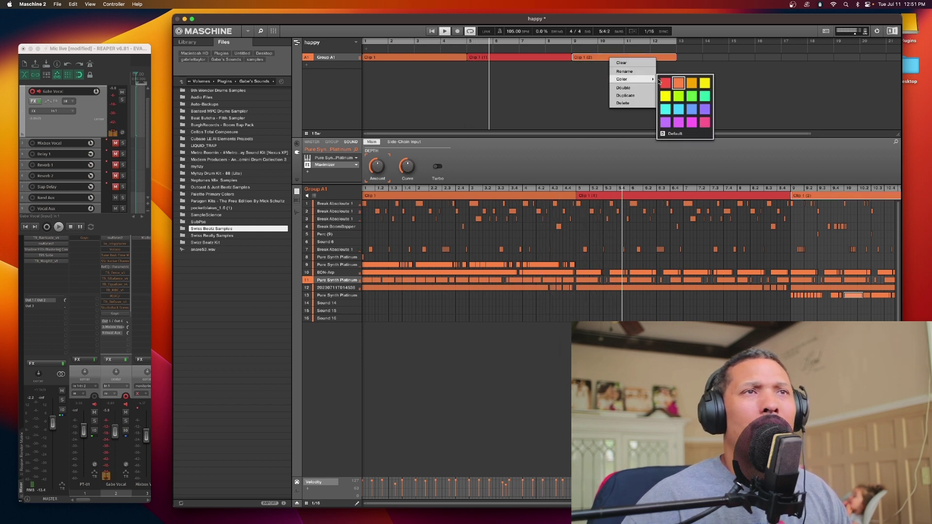
left_click(705, 83)
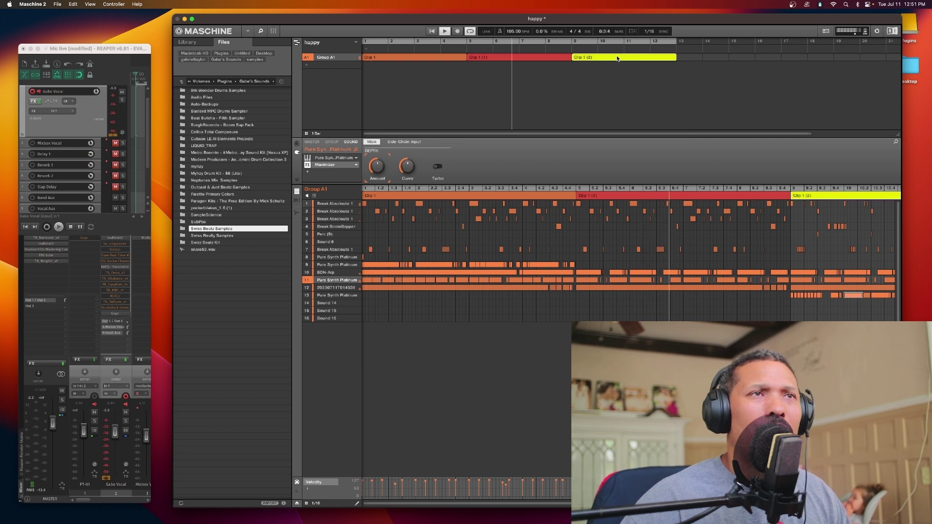
right_click(618, 59)
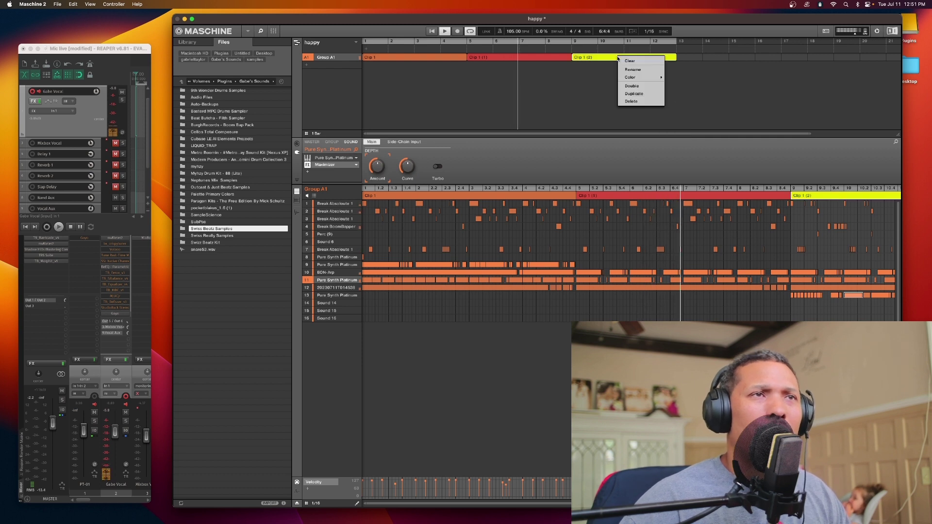
left_click(636, 94)
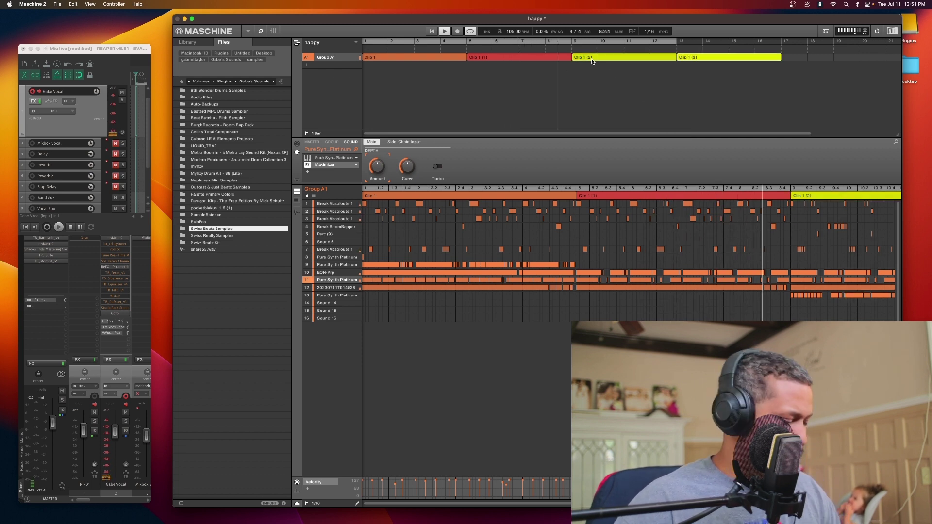
- Play the arrangement from the start and review all four clips in Group A1, selecting the Perc (9) sound
left_click(792, 241)
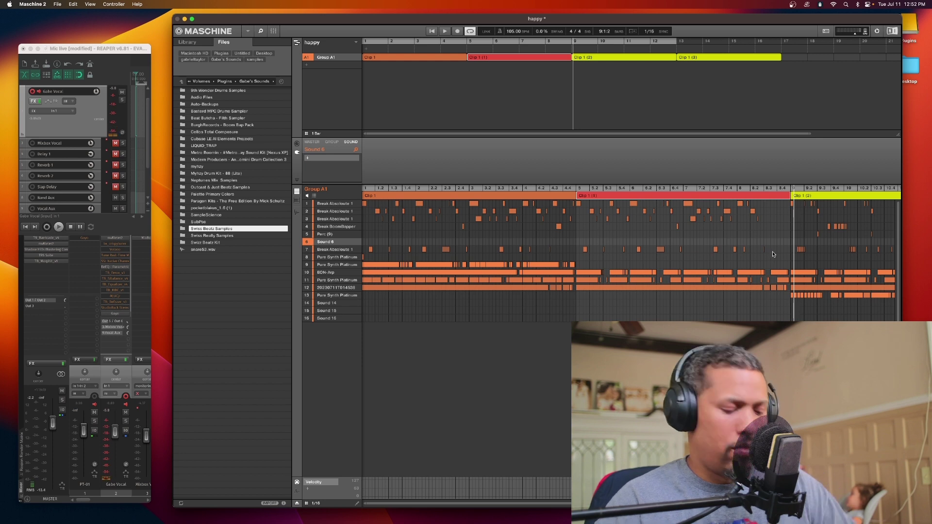
key("space")
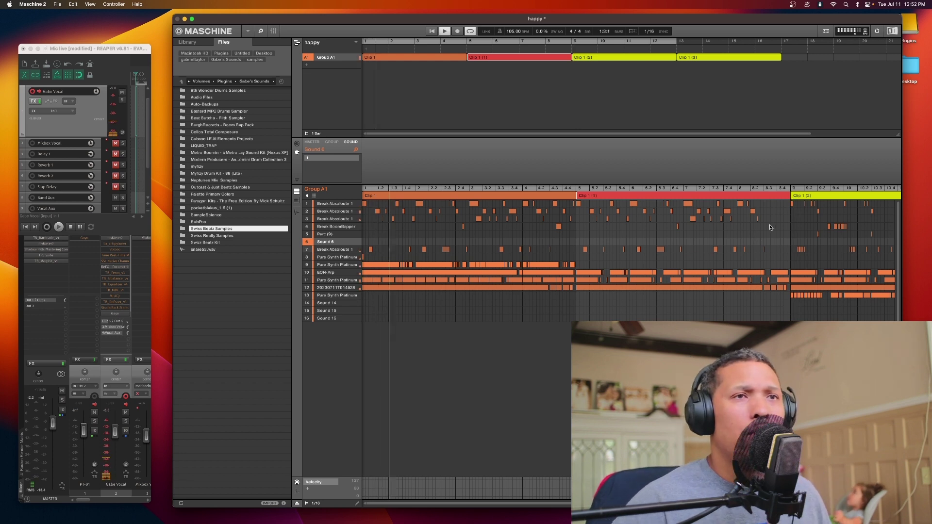
left_click(569, 234)
left_click(557, 203)
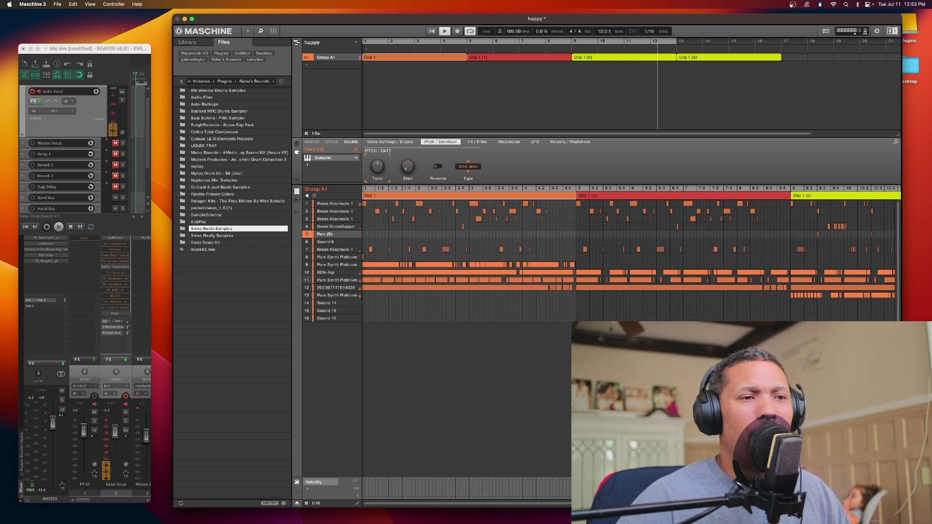
scroll(631, 252, "down", 5)
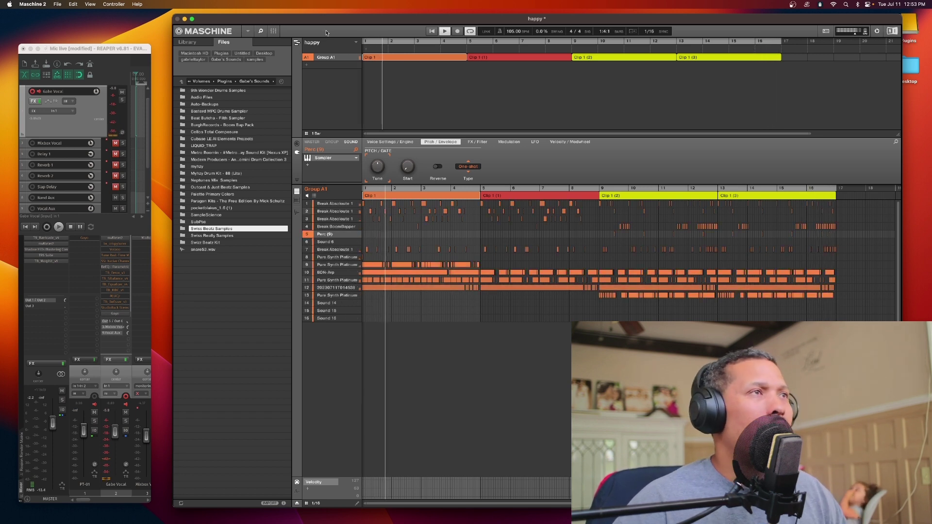
- Inspect the effect chains of Sounds 11 and 12 in the mixer during playback and return to the arranger
left_click(272, 31)
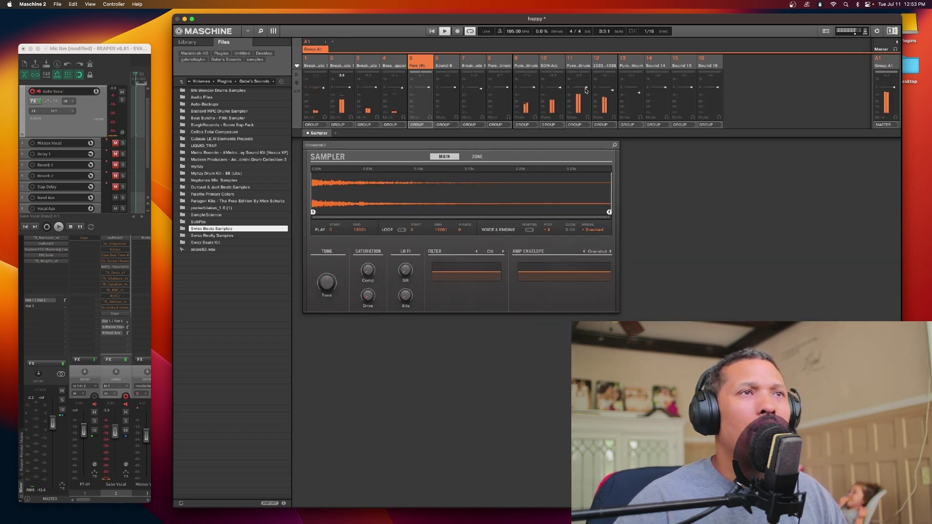
left_click(574, 63)
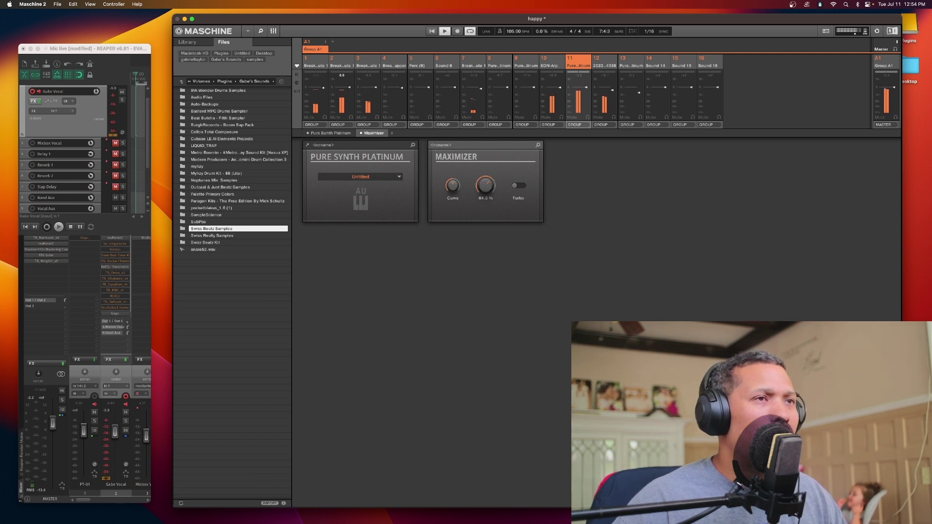
left_click(523, 185)
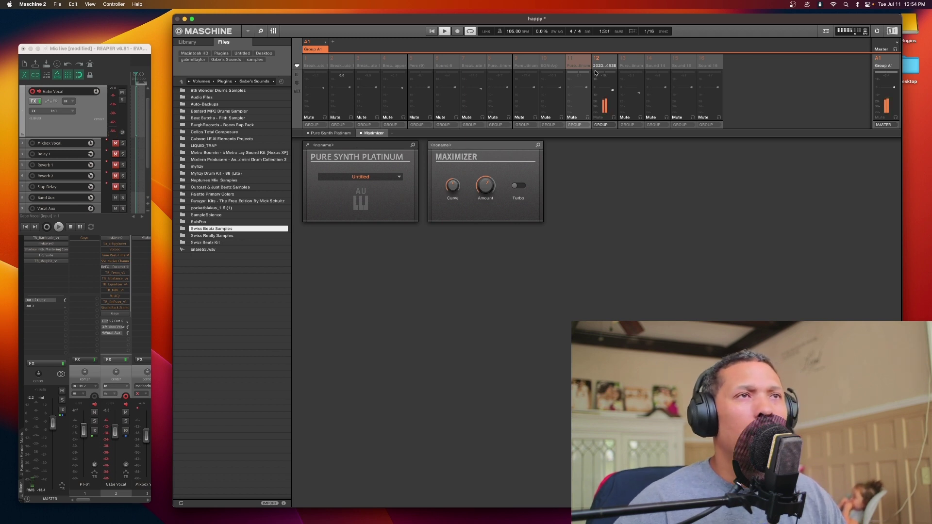
left_click(610, 59)
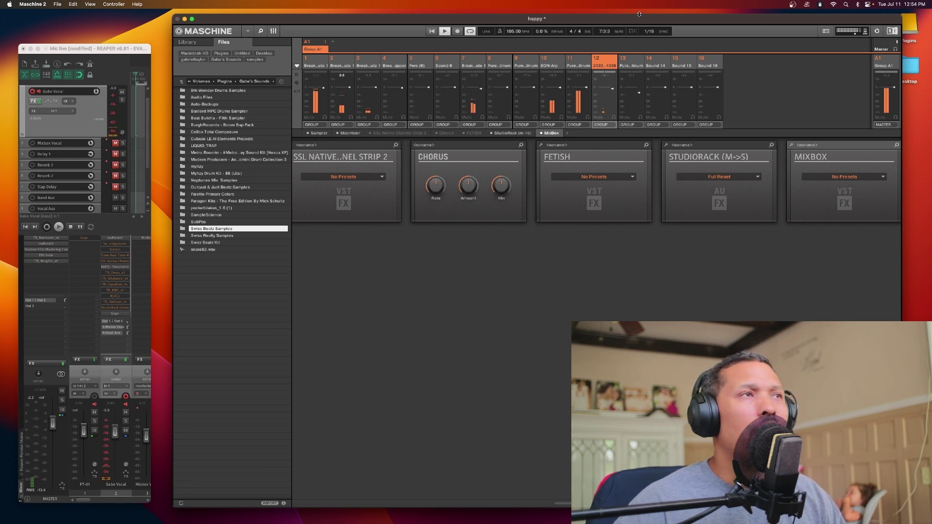
left_click(274, 31)
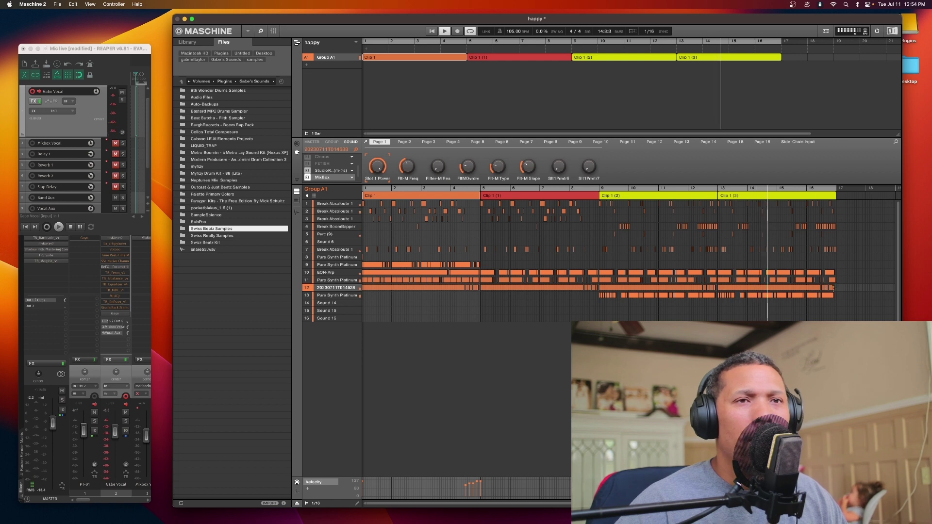
- Delete Sound 12's notes from Clip 1 (2) and its long note from Clip 1 (3)
left_click_drag(833, 288, 602, 291)
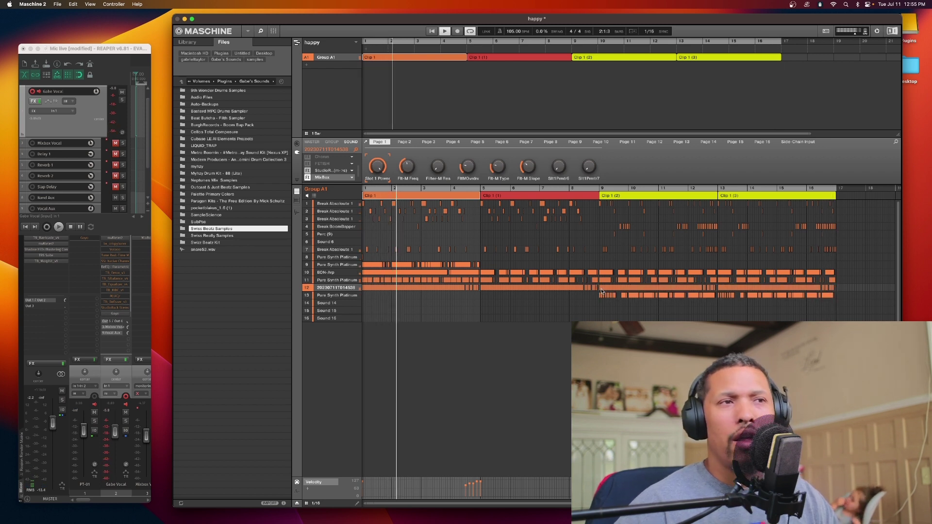
left_click(602, 292)
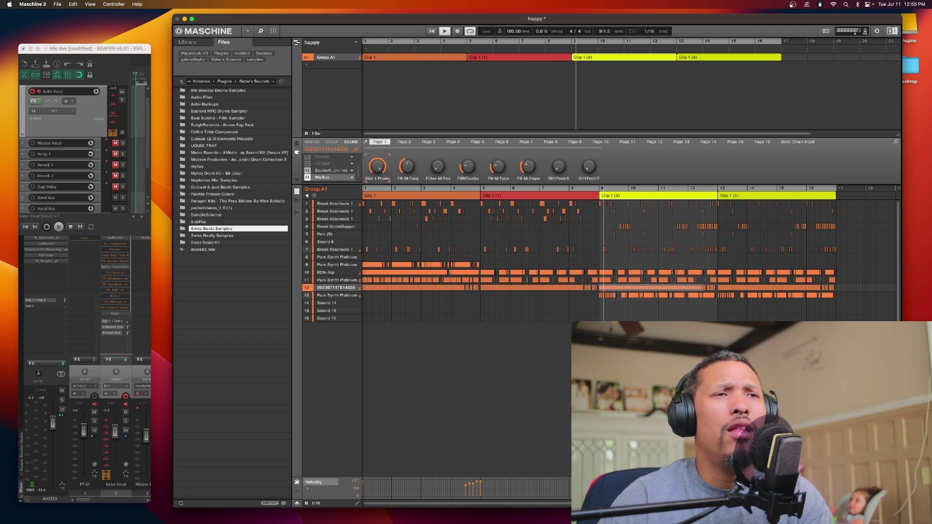
key("Delete")
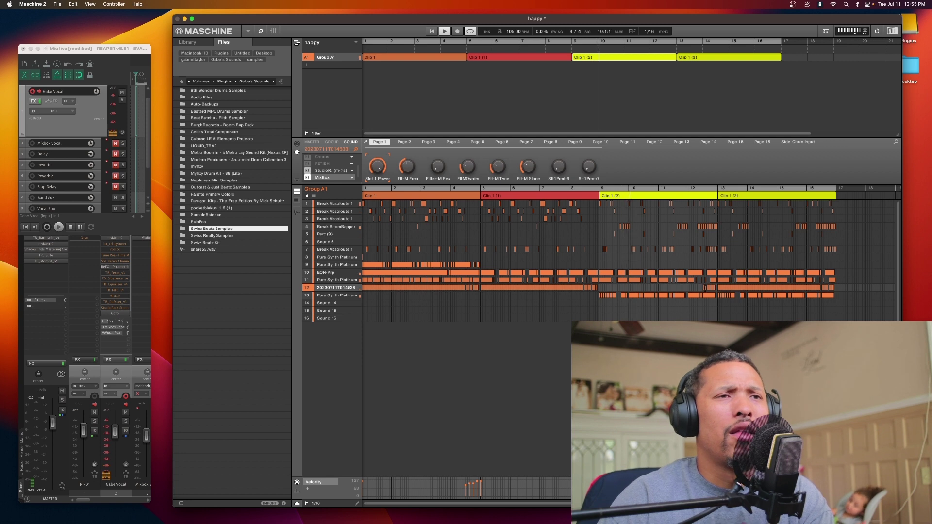
left_click(722, 288)
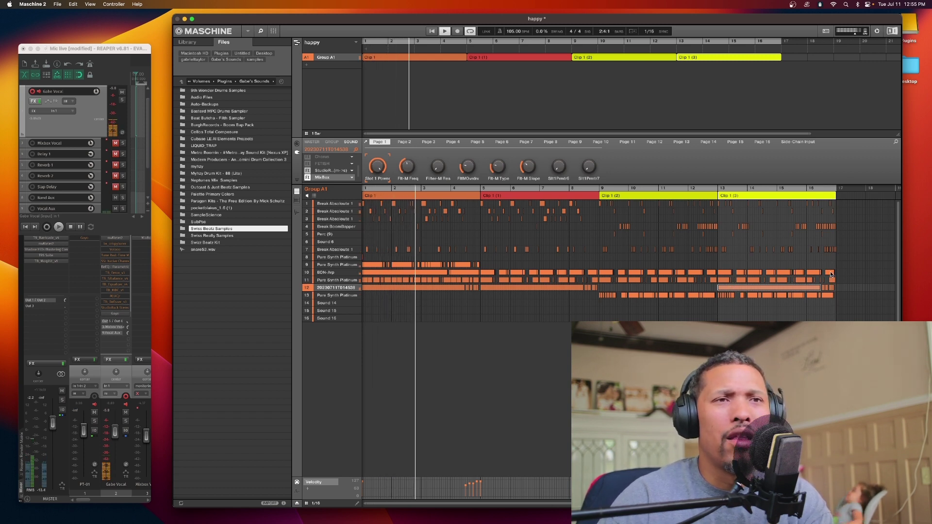
right_click(820, 287)
right_click(825, 287)
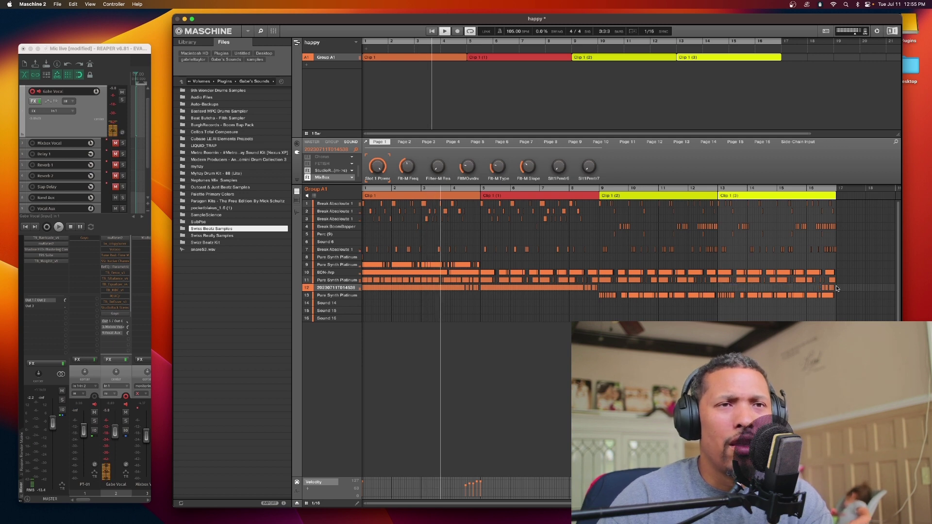
right_click(825, 294)
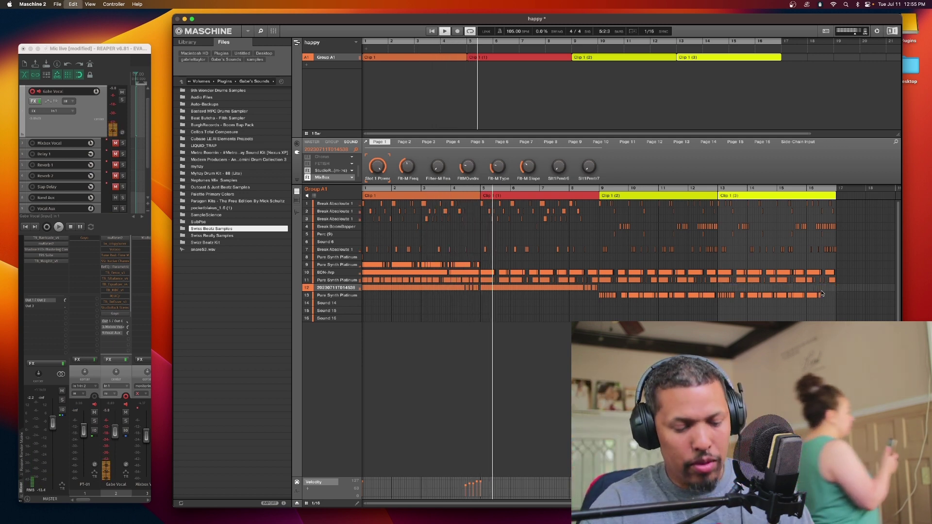
key("super+z")
key("super+z")
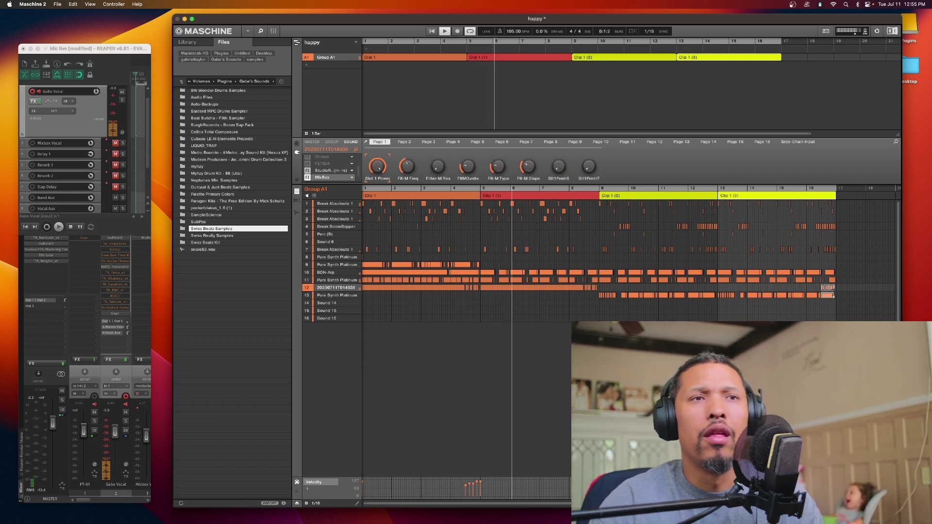
- Delete only Sound 12's remaining short notes at the end of Clip 1 (3)
left_click(829, 288)
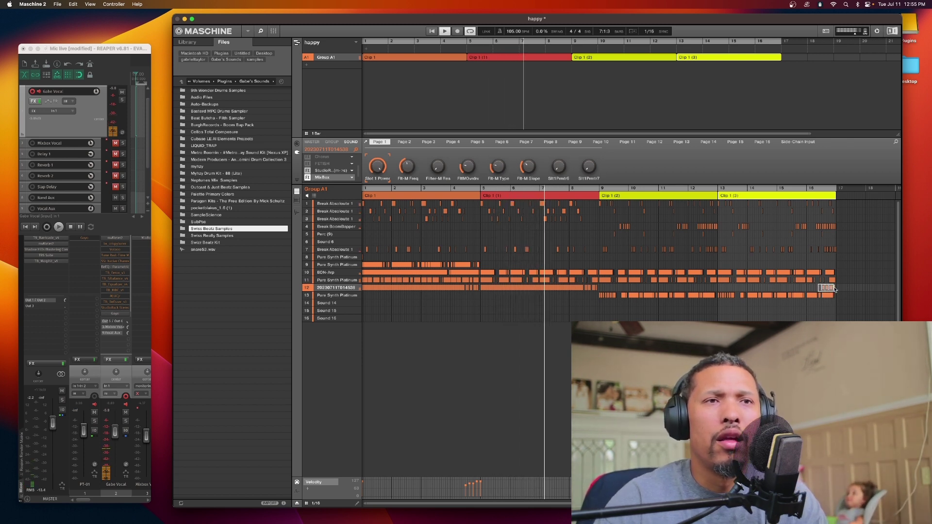
left_click_drag(829, 288, 850, 289)
key("Delete")
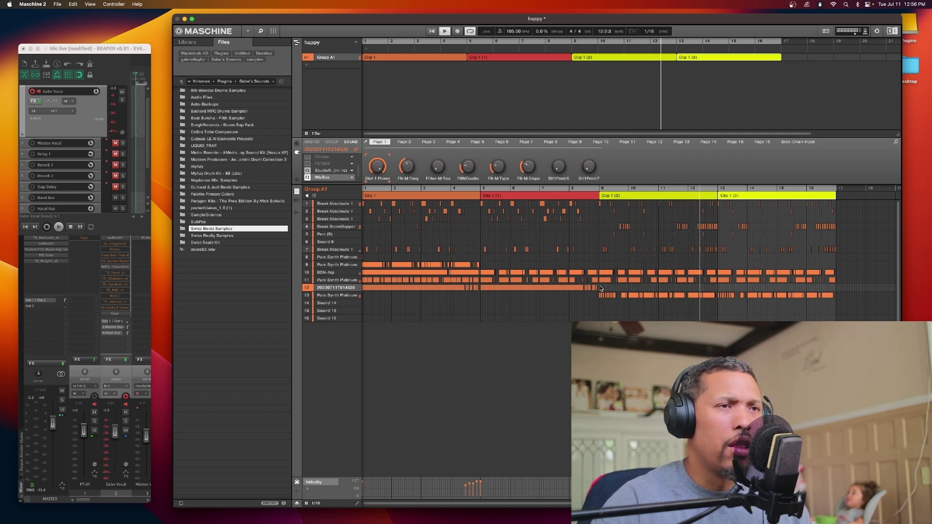
- Duplicate Sound 12's notes from Clip 1 (1) into Clip 1 (2) and Clip 1 (3), and restart playback
left_click_drag(600, 285, 480, 294)
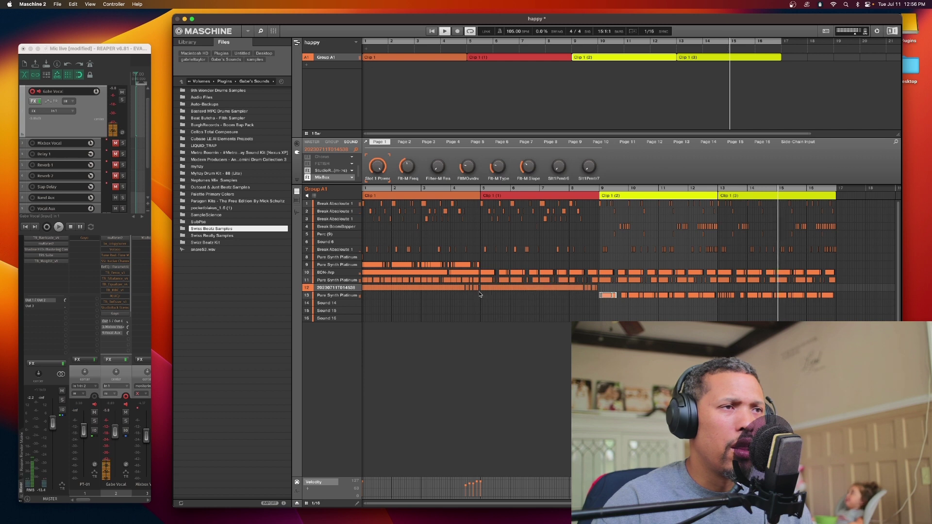
left_click(489, 290)
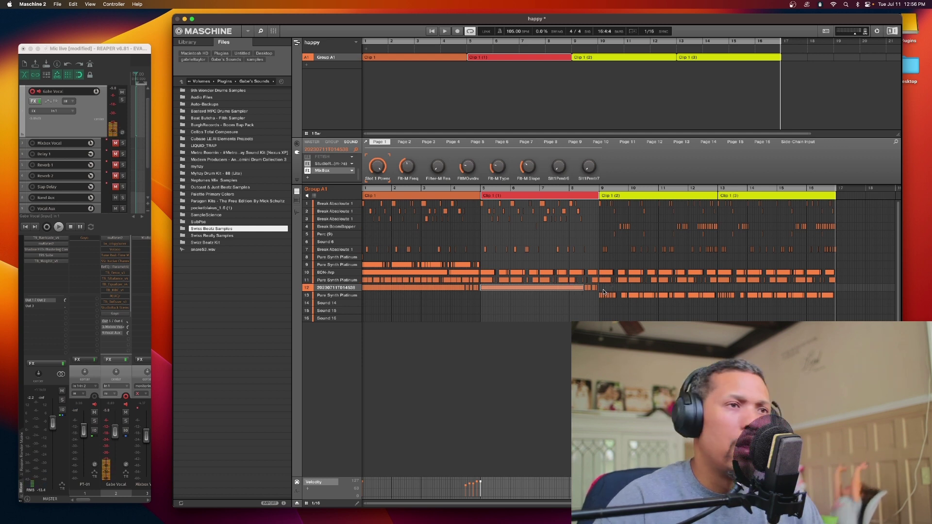
key("super+d")
key("super+d")
key("space")
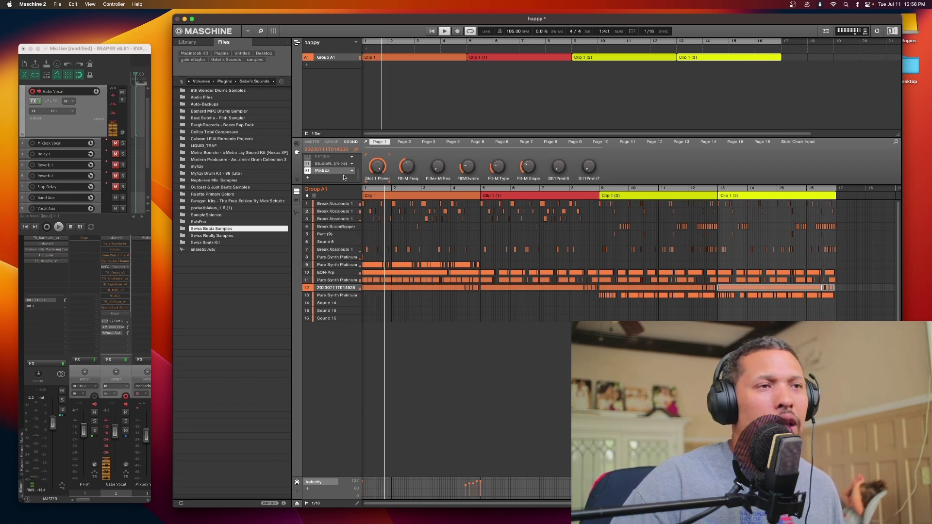
- Check the sound levels in the mixer, return to the arranger and save the project
left_click(272, 31)
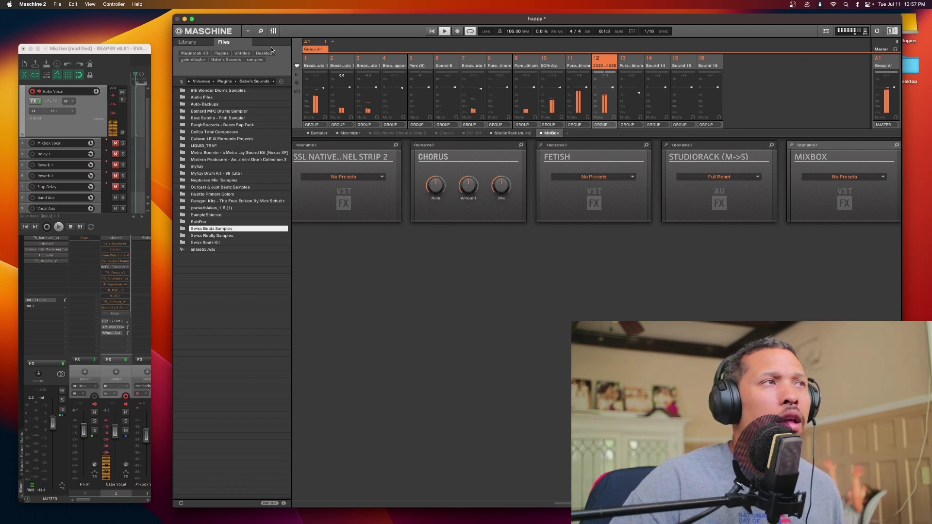
left_click(272, 32)
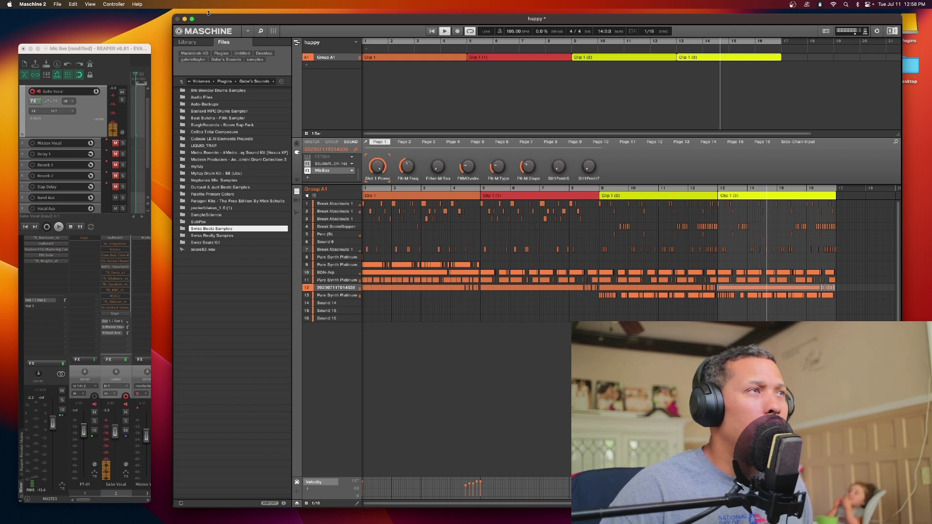
left_click(57, 5)
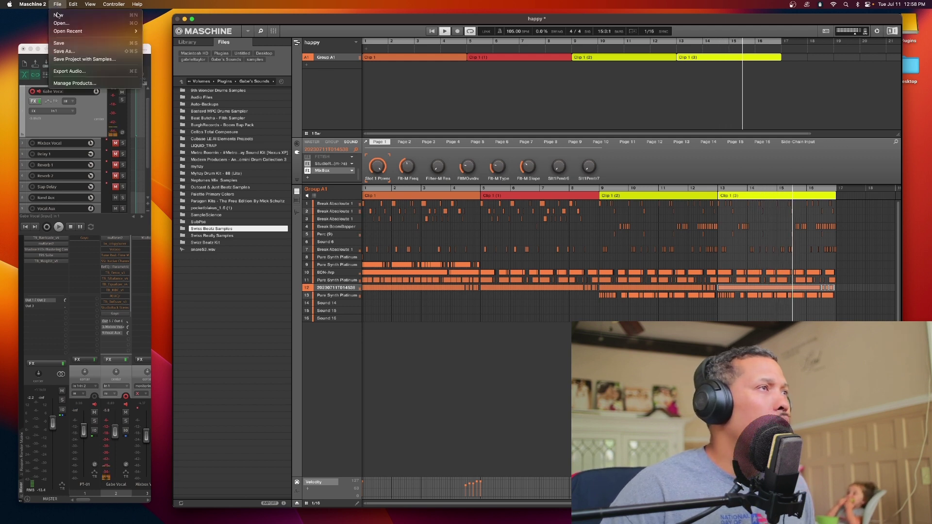
left_click(68, 48)
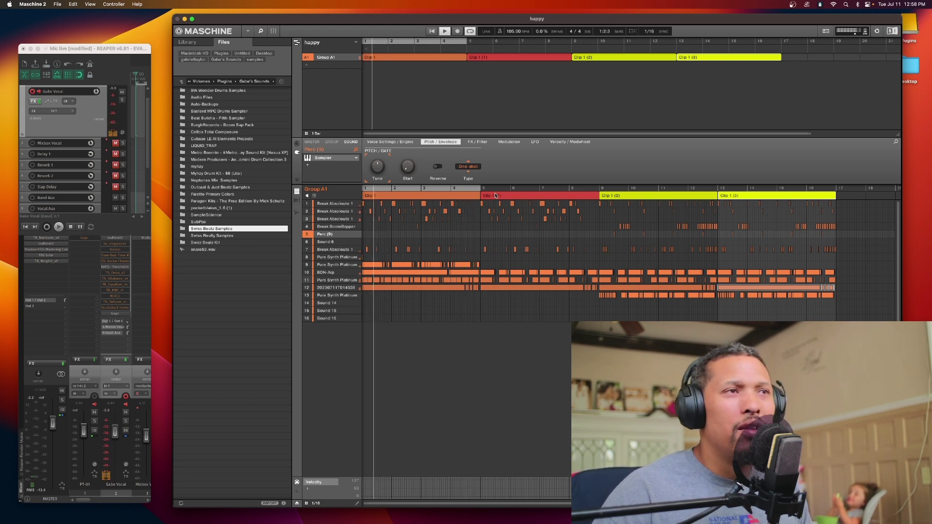
- Adjust the loop range over the clips during playback and turn looping off
left_click(464, 190)
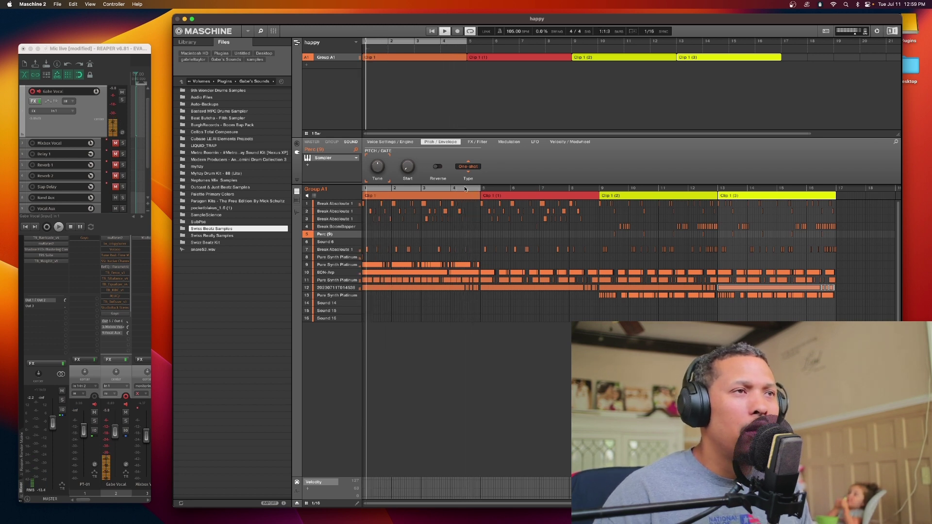
left_click(461, 192)
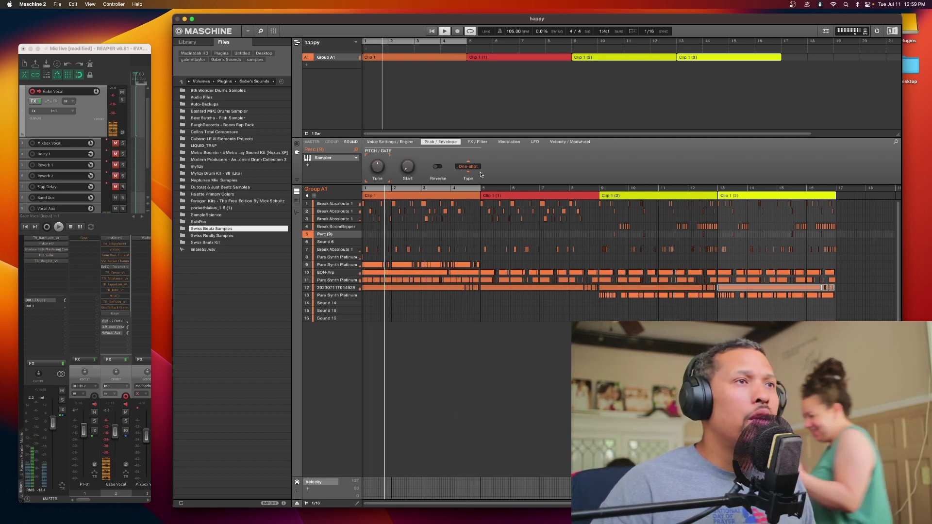
left_click(469, 30)
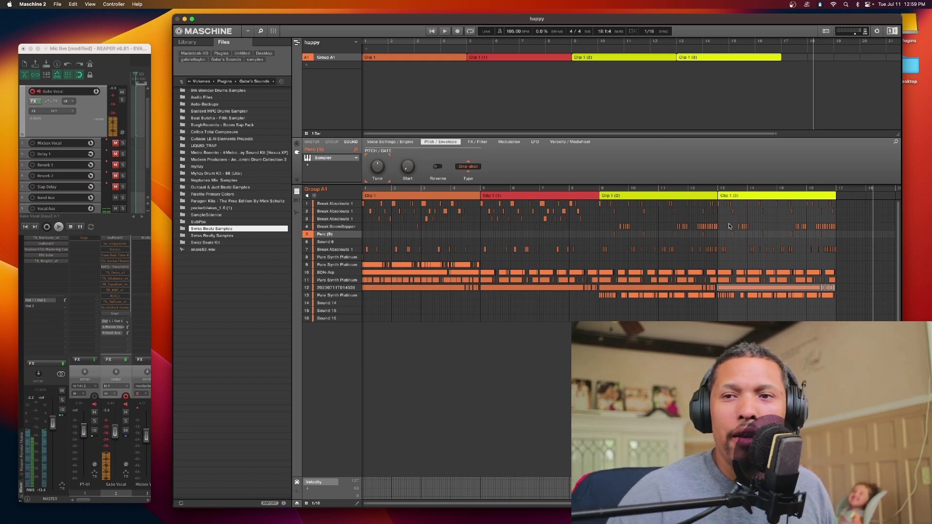
key("super+Tab")
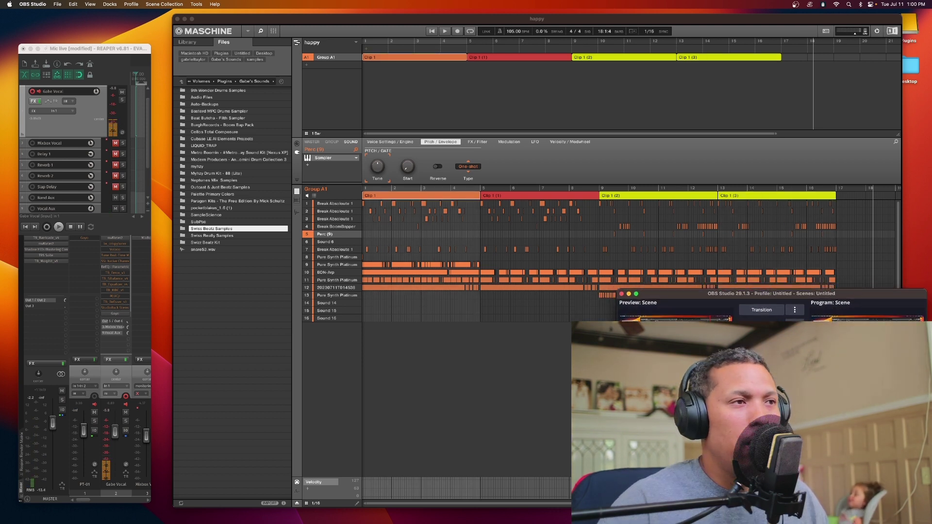
left_click(522, 420)
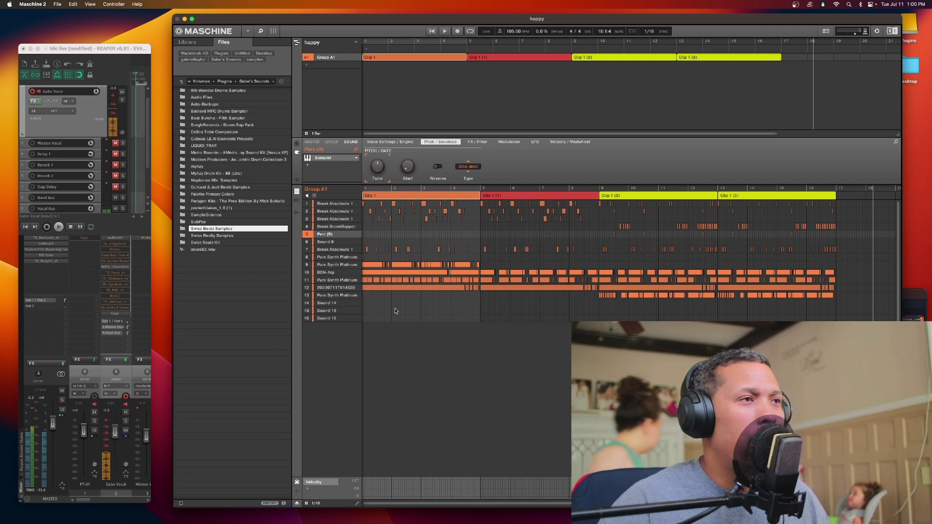
- Restart the beat and raise the Gate Vocal track's volume in REAPER
key("space")
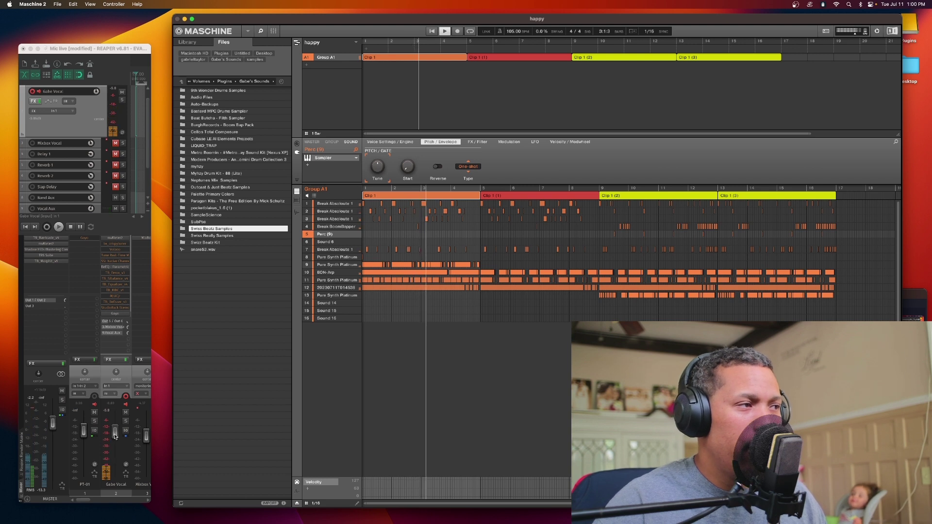
left_click_drag(115, 432, 115, 432)
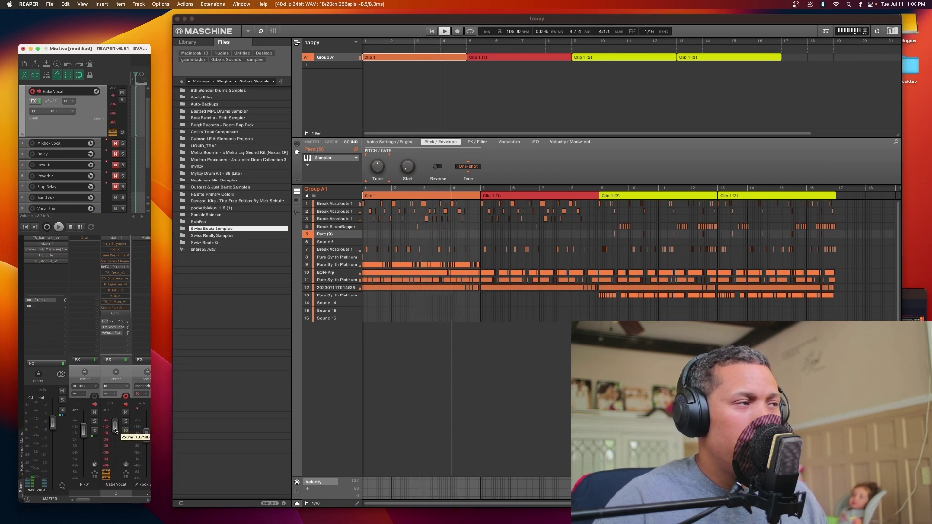
- Open the bx_crispytuner plugin on the Gate Vocal track and move its window over the Maschine arrangement
left_click(116, 248)
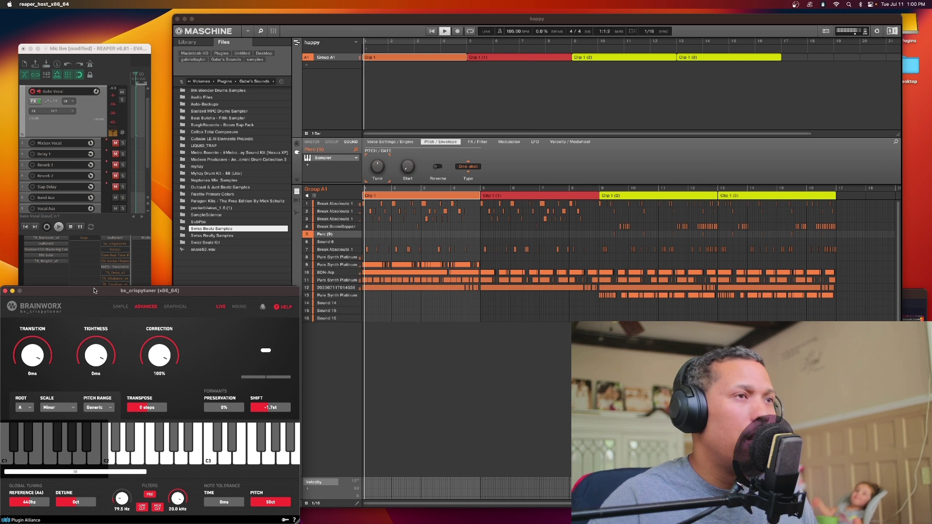
left_click_drag(93, 290, 386, 148)
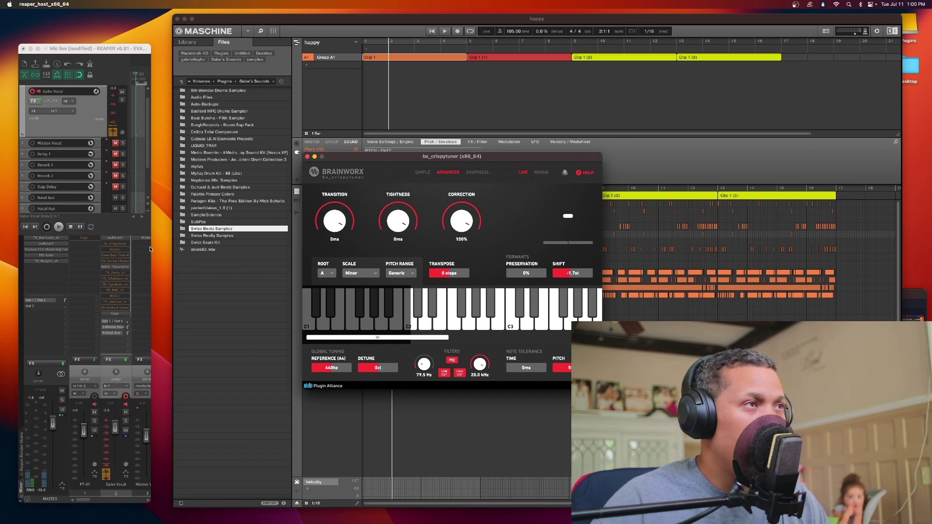
left_click(121, 246)
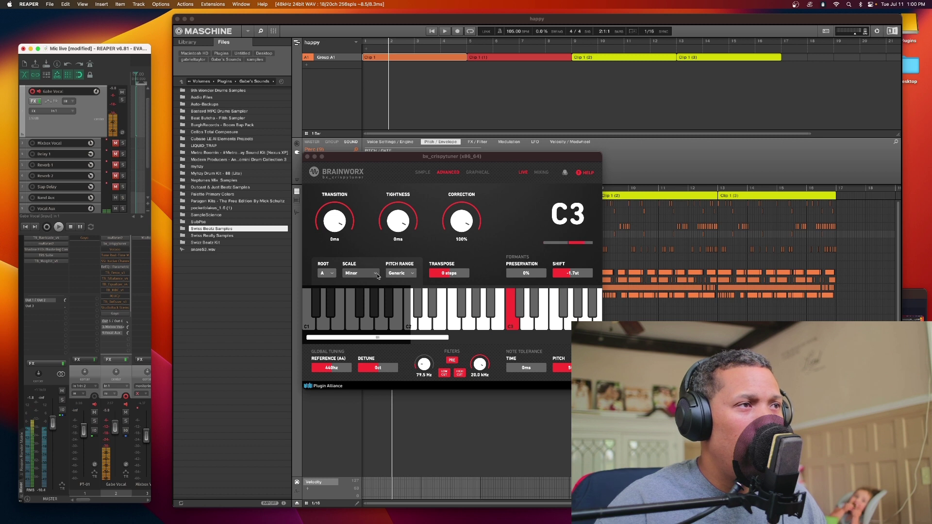
- Set the vocal tuner's formant shift to 0.1 st and its root note to F#
double_click(569, 275)
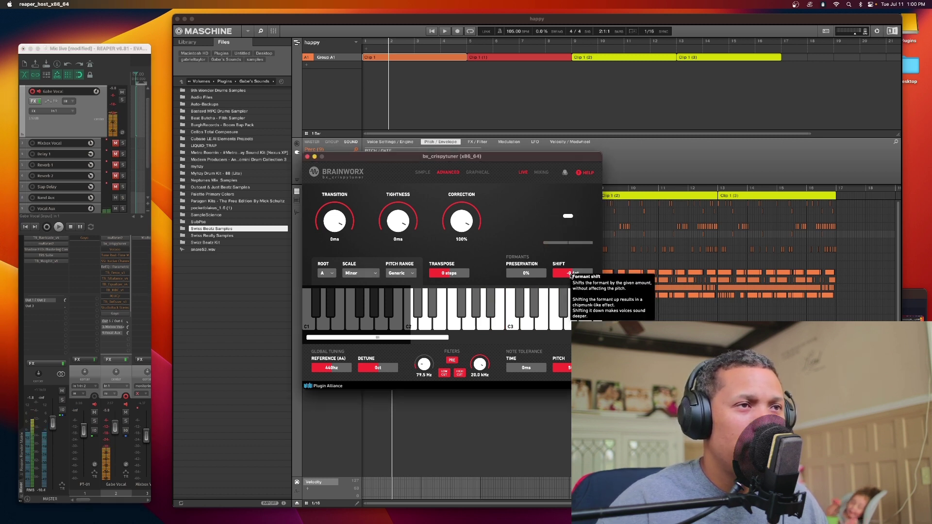
type("1.4")
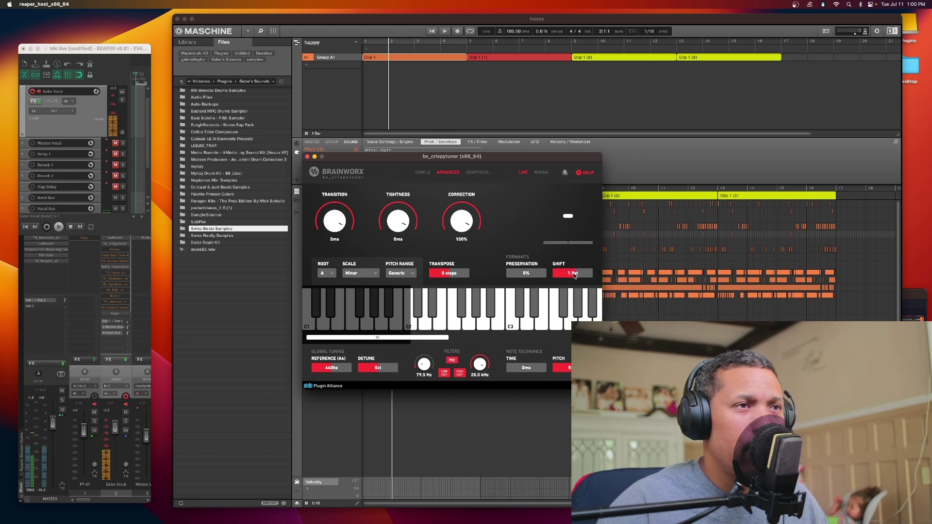
key("Return")
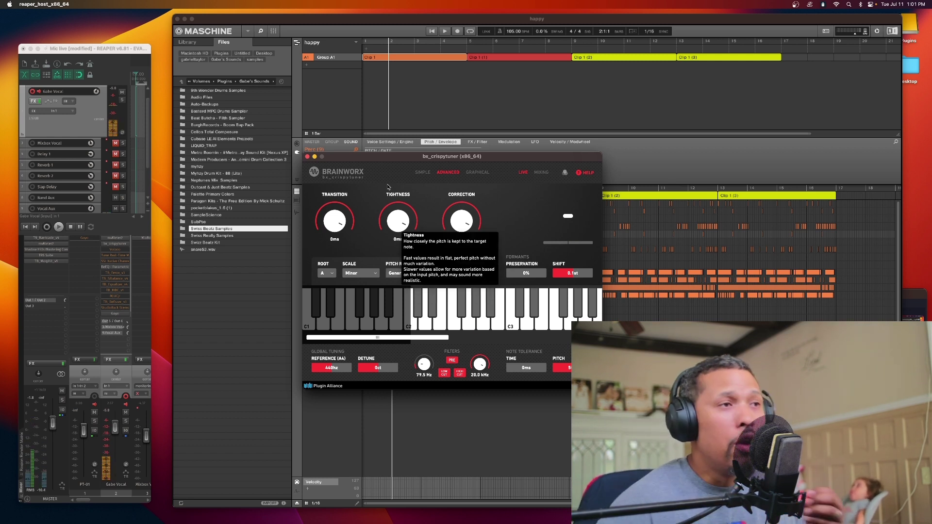
left_click(333, 275)
left_click(335, 334)
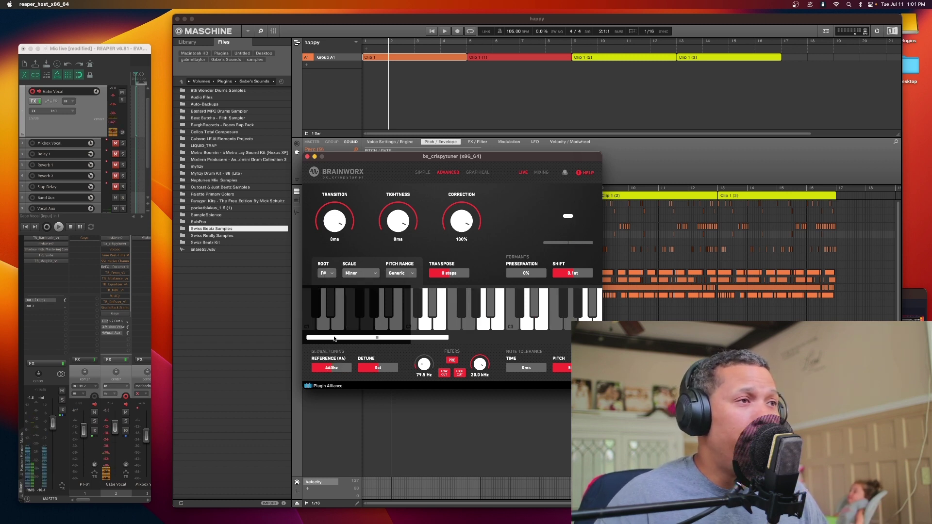
- Set the vocal tuner's scale to Major and fine-tune the Gate Vocal track's volume during playback
left_click(377, 275)
left_click(357, 292)
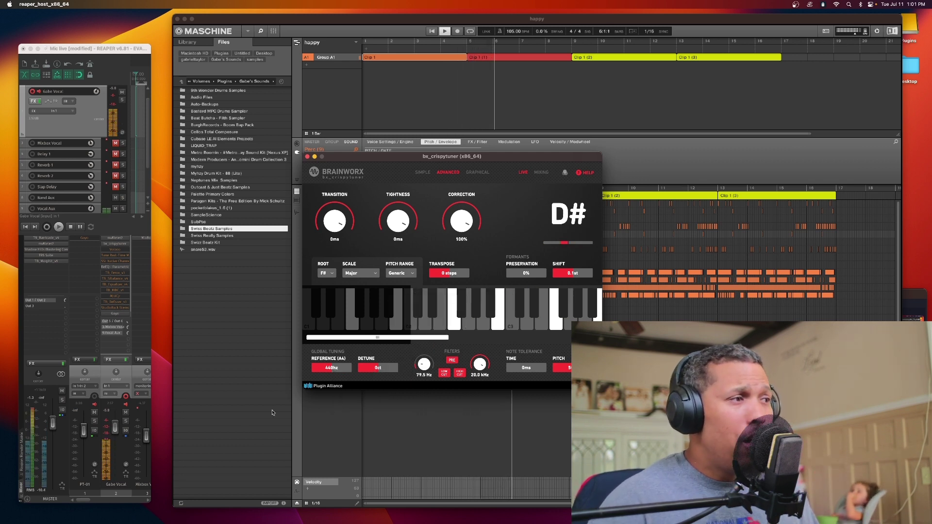
left_click_drag(115, 429, 116, 428)
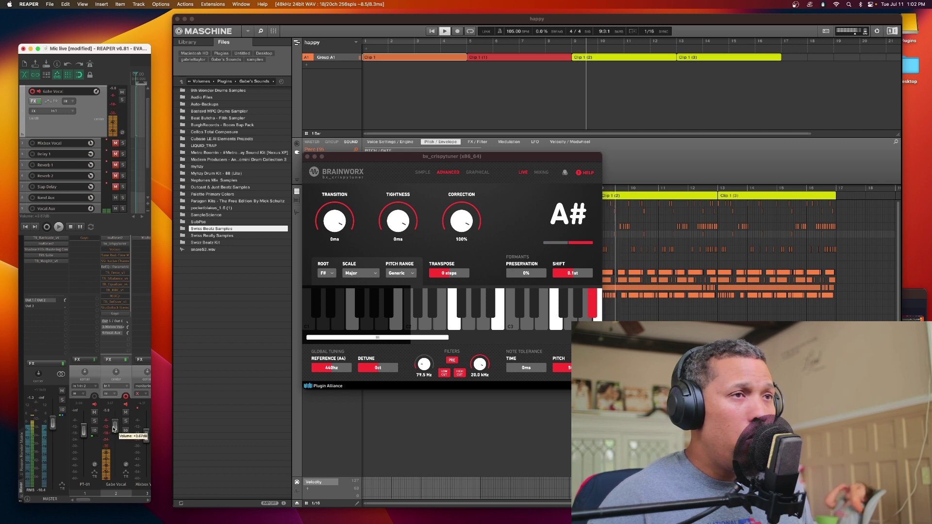
left_click_drag(114, 428, 115, 429)
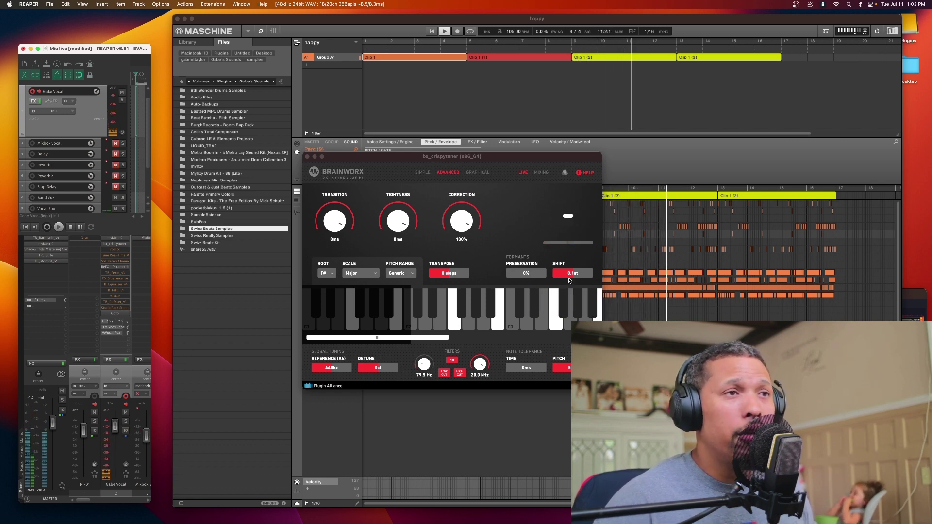
- Set the vocal tuner's formant shift to -0.3 st
left_click_drag(572, 277, 570, 277)
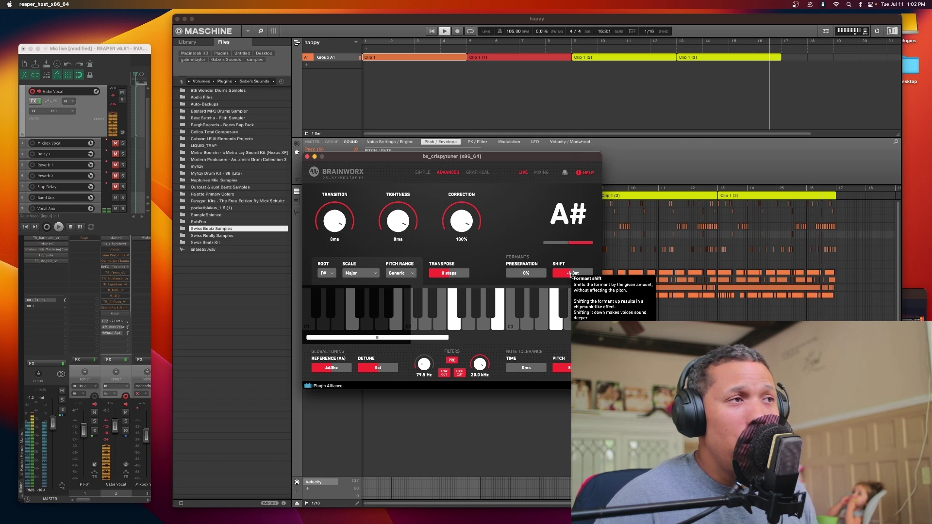
scroll(571, 275, "up", 5)
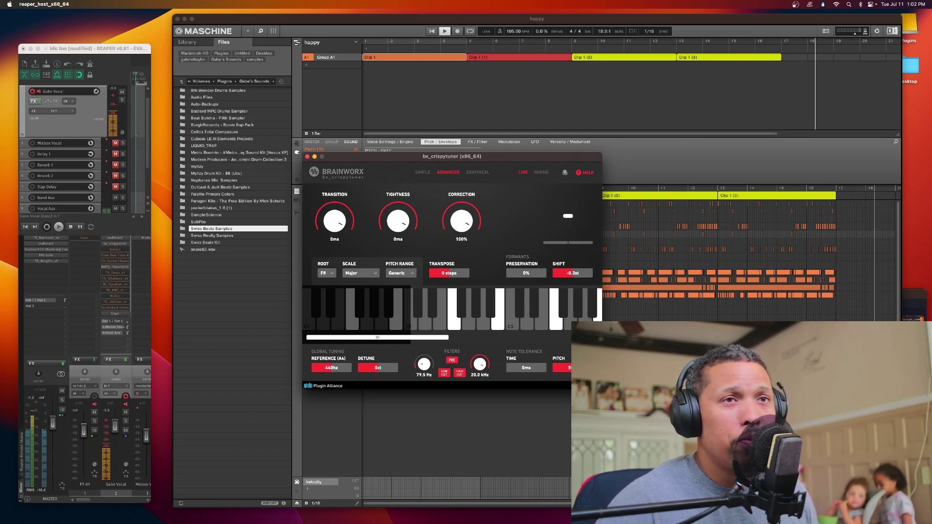
- Stop the Maschine beat with looping turned on, and move the bx_crispytuner window over the REAPER mixer
left_click(558, 105)
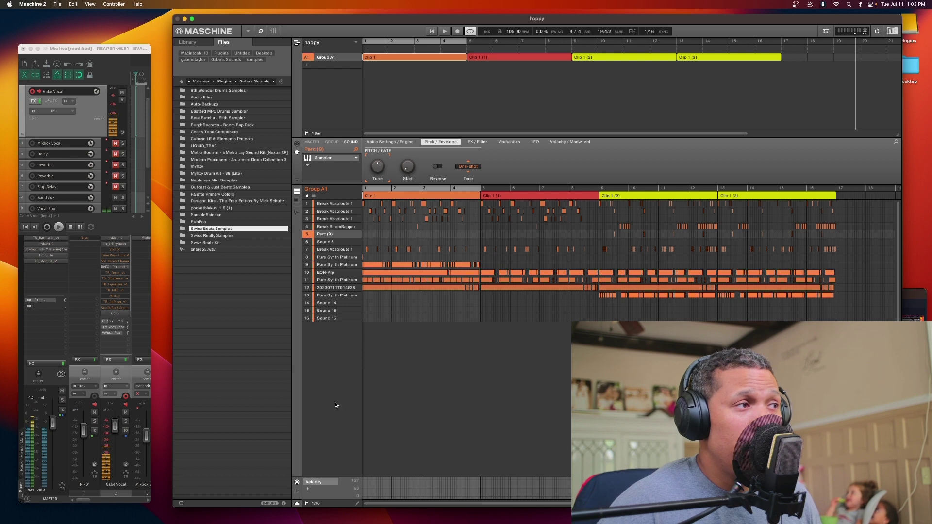
left_click(116, 238)
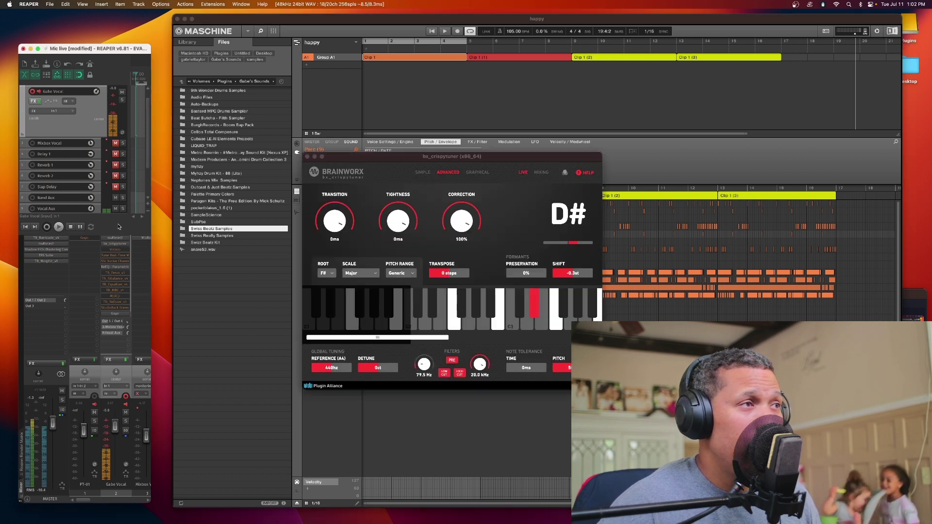
left_click(388, 164)
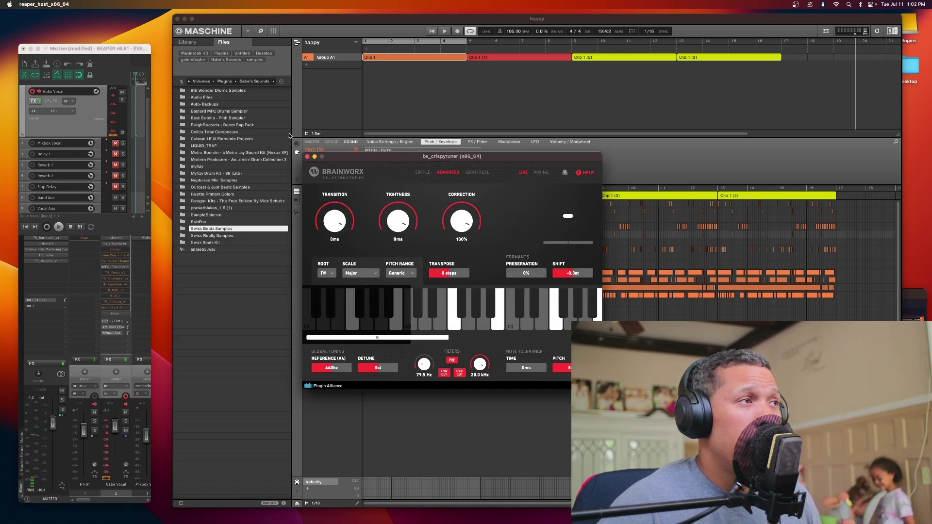
left_click_drag(331, 156, 58, 124)
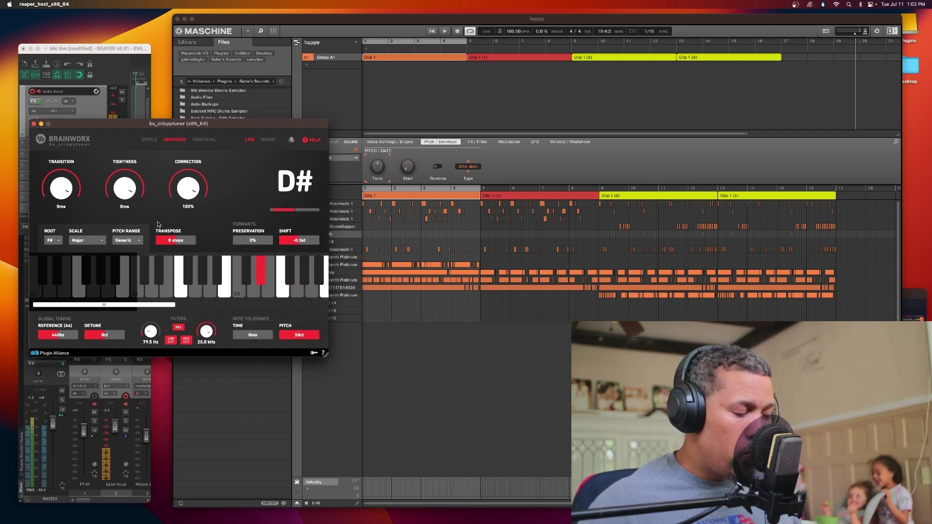
- Play the beat with the tuner window closed and extend the loop range beyond the first clip
key("space")
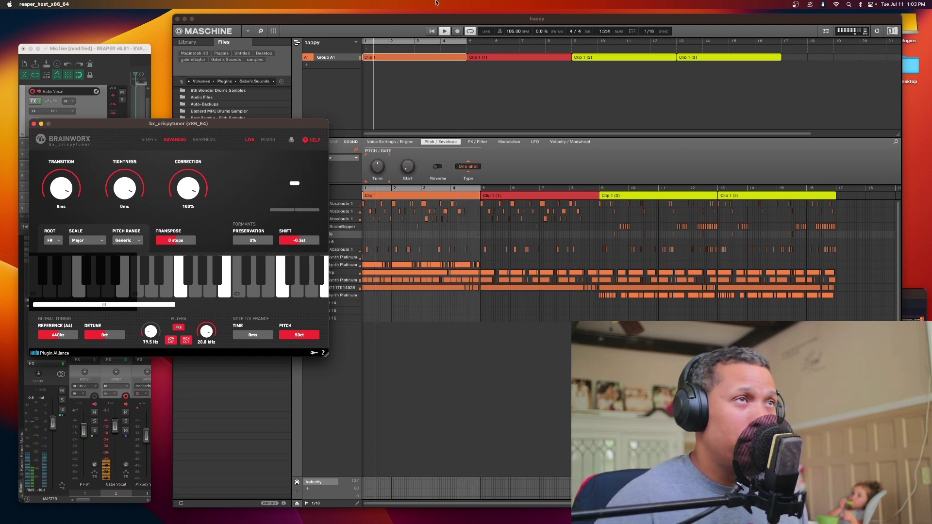
left_click(34, 124)
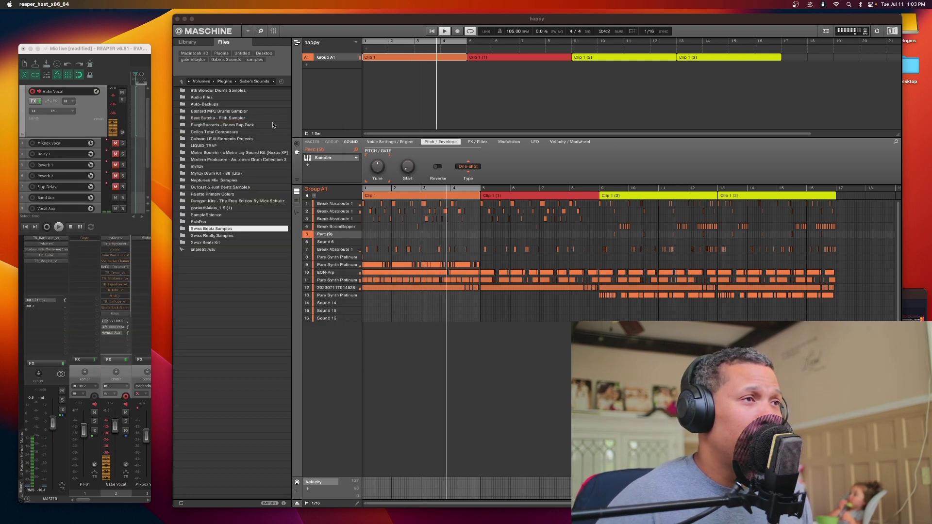
left_click(467, 41)
left_click(468, 42)
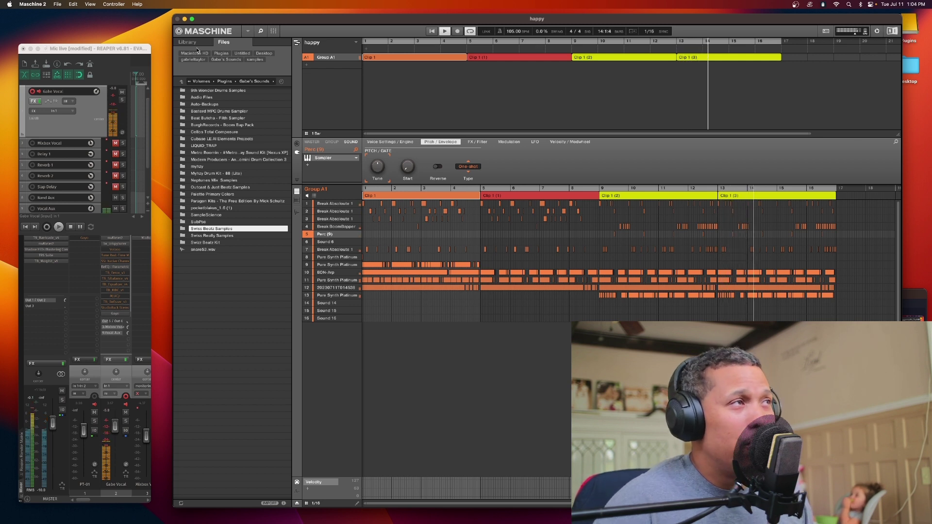
- Review the bx_crispytuner settings on the Gate Vocal track, close the plugin and switch to OBS Studio
left_click(122, 51)
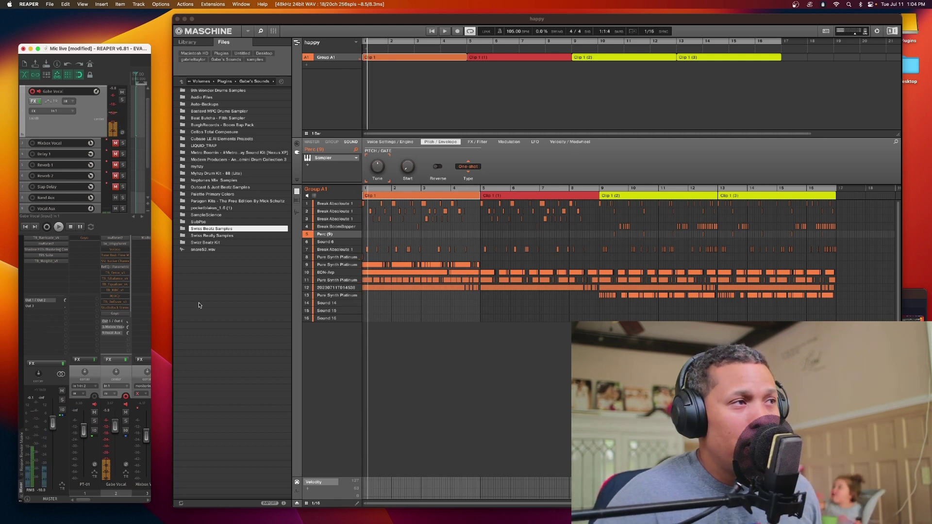
left_click(111, 245)
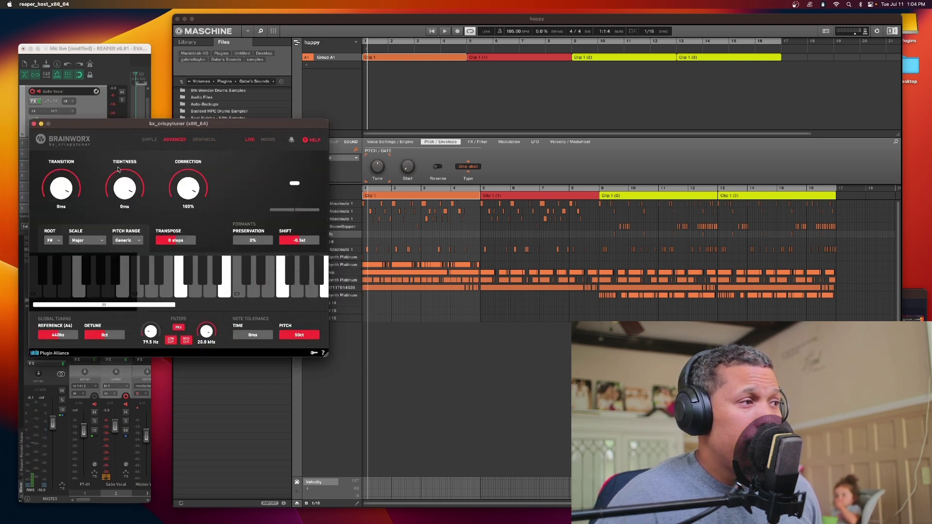
left_click(34, 124)
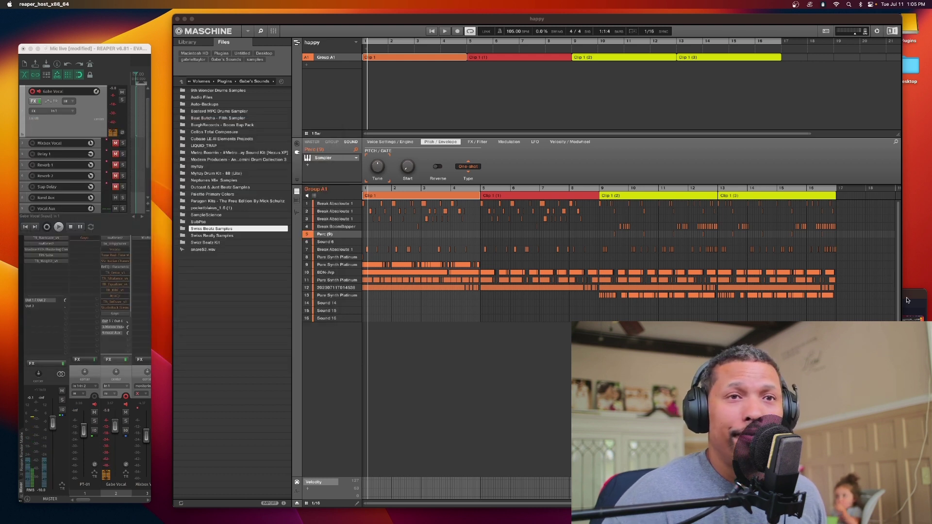
key("super+Tab")
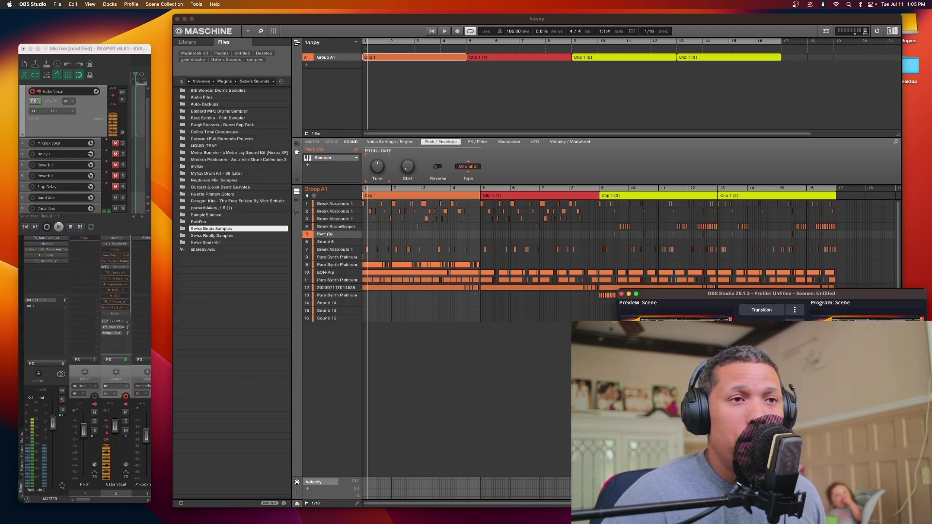